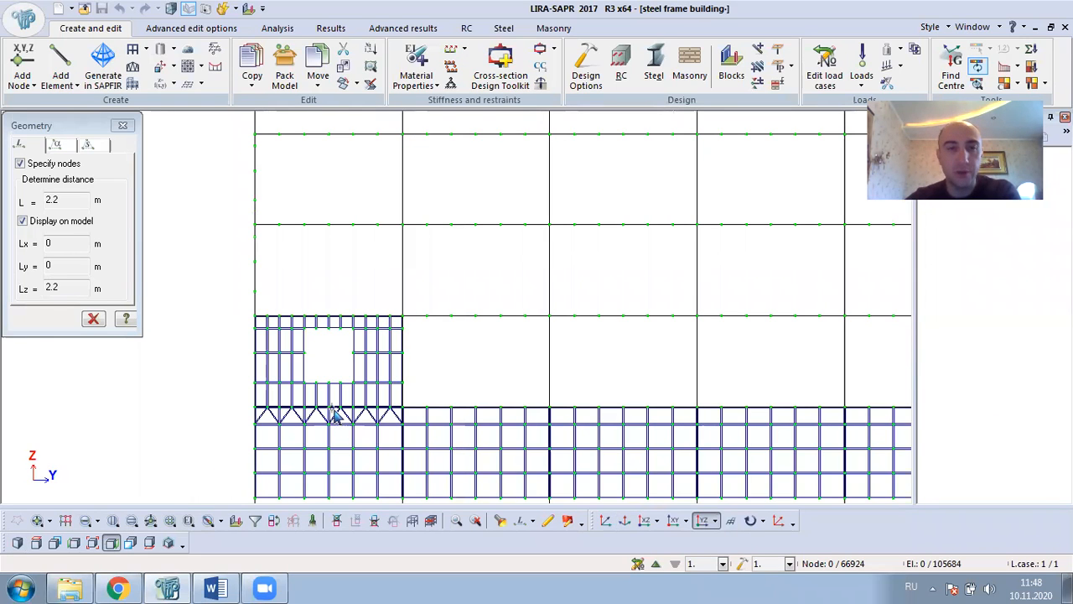
# Select the nodes and plate elements of the wall panel with the window opening in the first bay above the substructure
pyautogui.scroll(1, 379, 368)
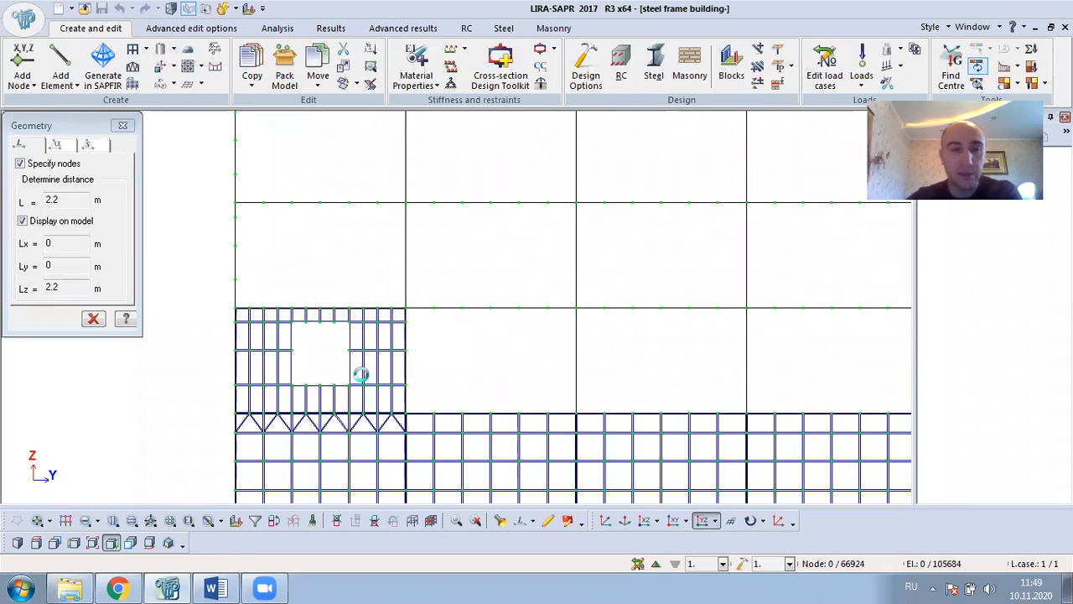
pyautogui.scroll(1, 355, 373)
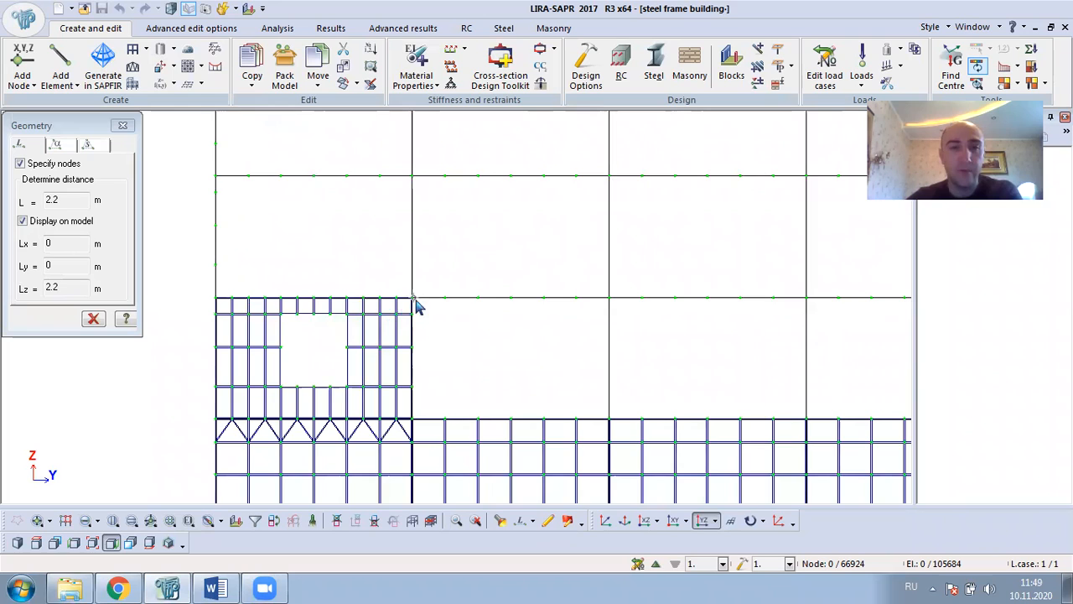
pyautogui.scroll(1, 411, 343)
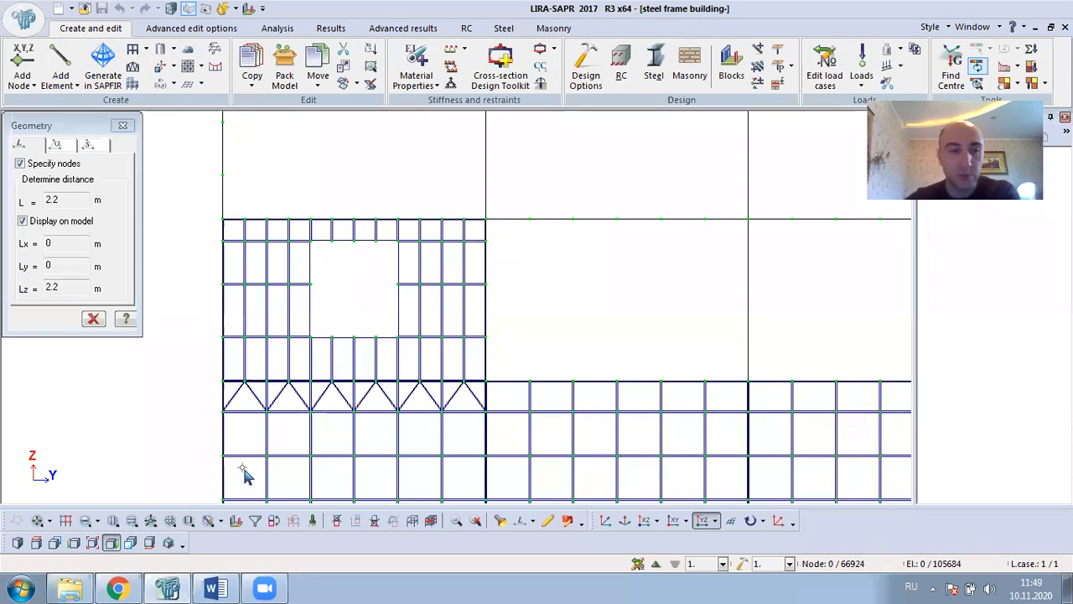
pyautogui.click(37, 521)
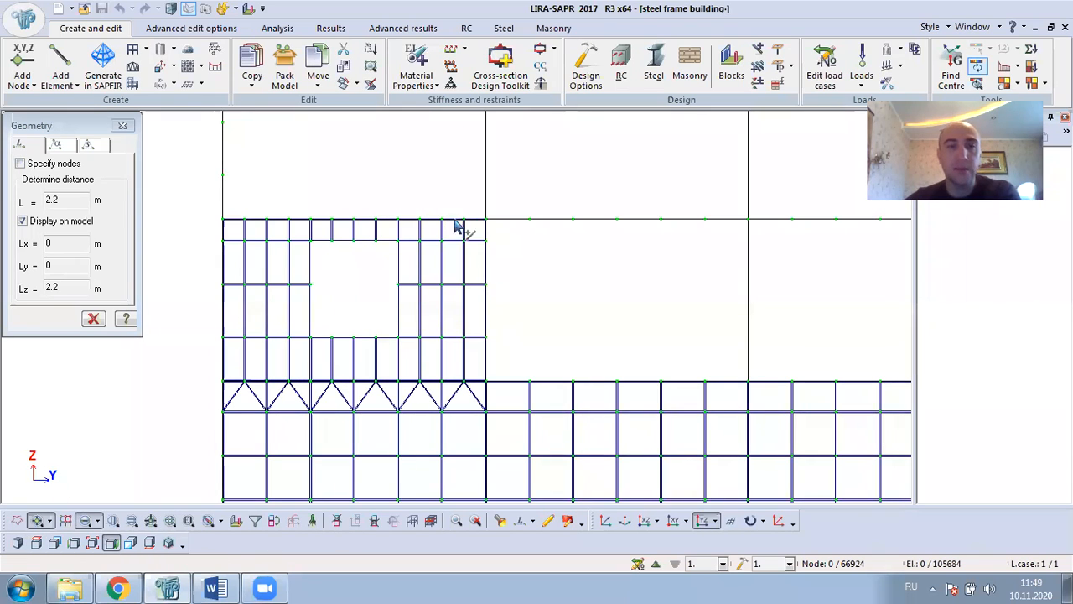
pyautogui.moveTo(473, 229); pyautogui.dragTo(325, 283)
pyautogui.moveTo(374, 233); pyautogui.dragTo(478, 233)
pyautogui.click(313, 519)
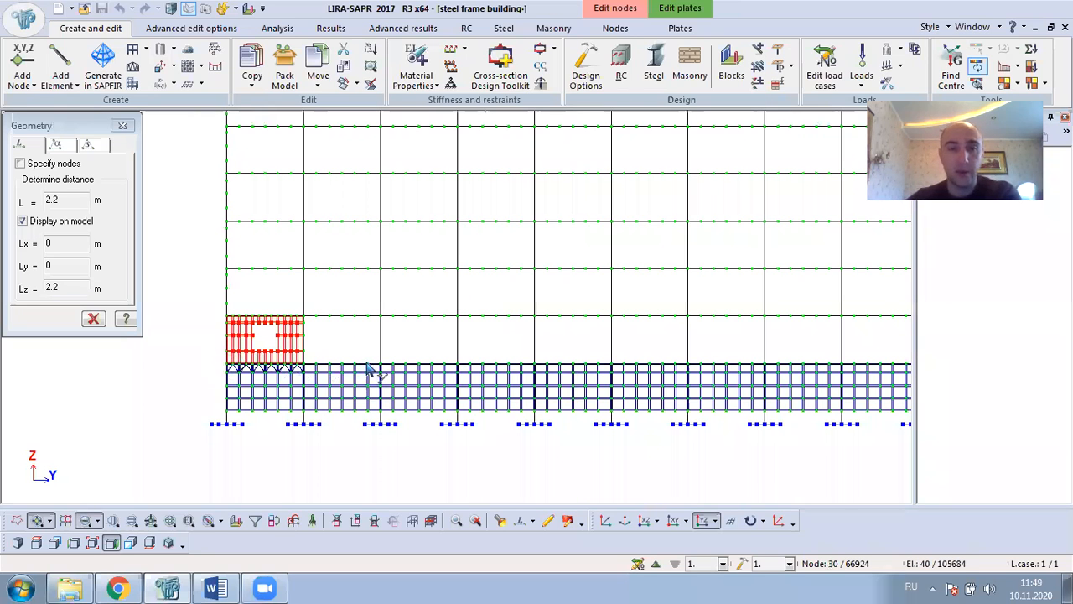
# Copy the selected wall panel by parameters along Y, with dY 6 m and N 9
pyautogui.scroll(-1, 652, 343)
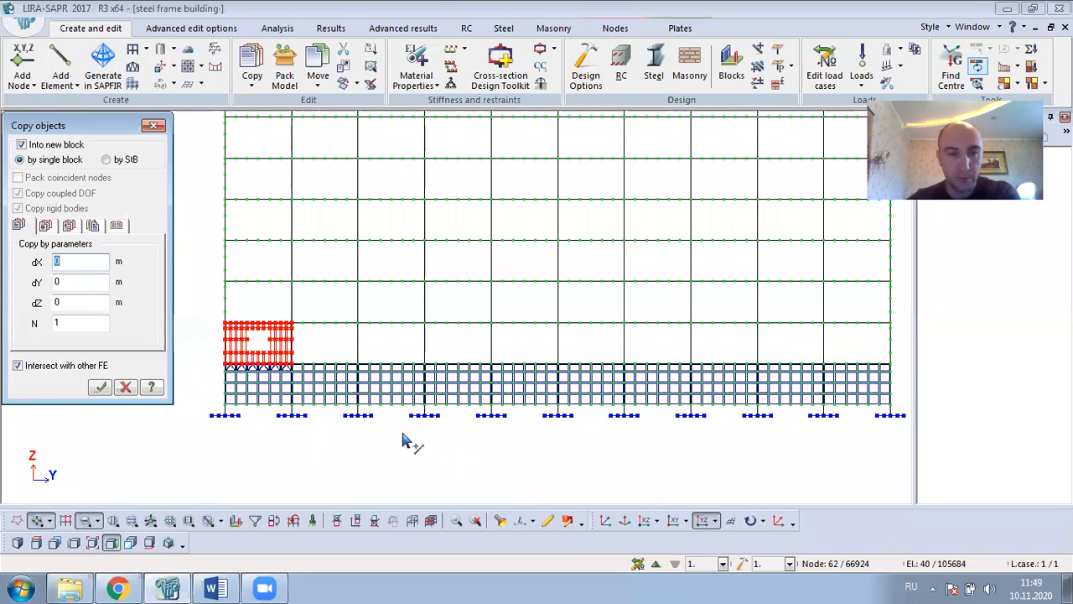
pyautogui.click(264, 422)
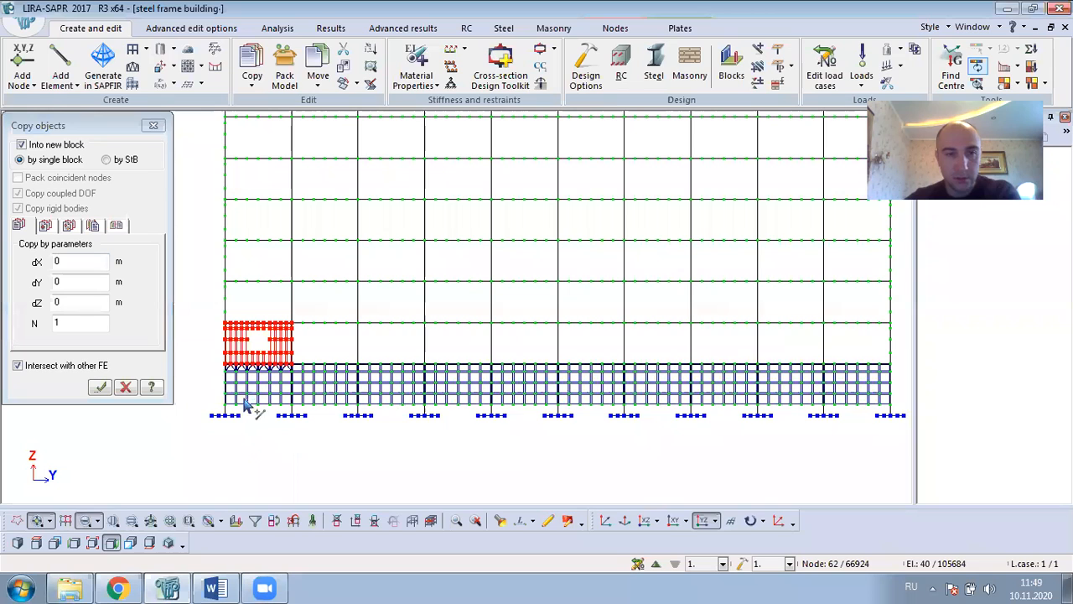
pyautogui.click(72, 284)
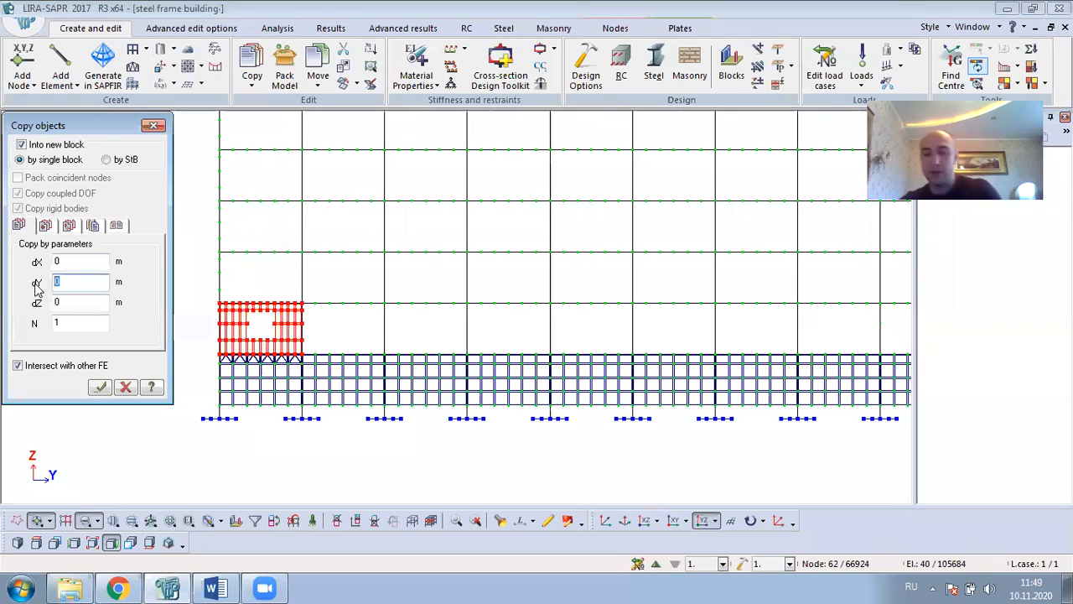
pyautogui.write('6')
pyautogui.click(76, 321)
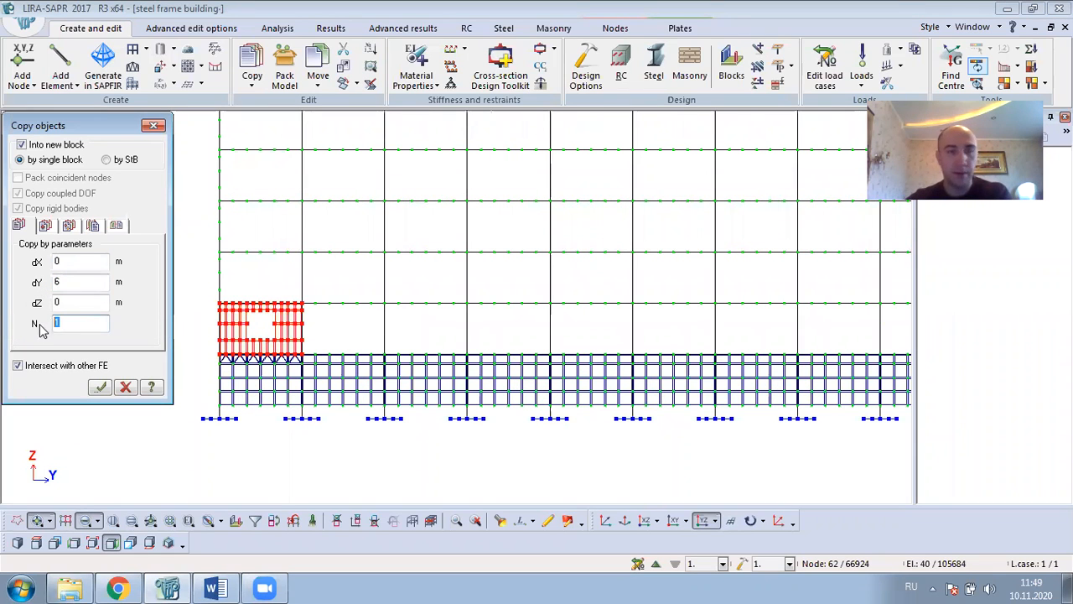
pyautogui.click(100, 387)
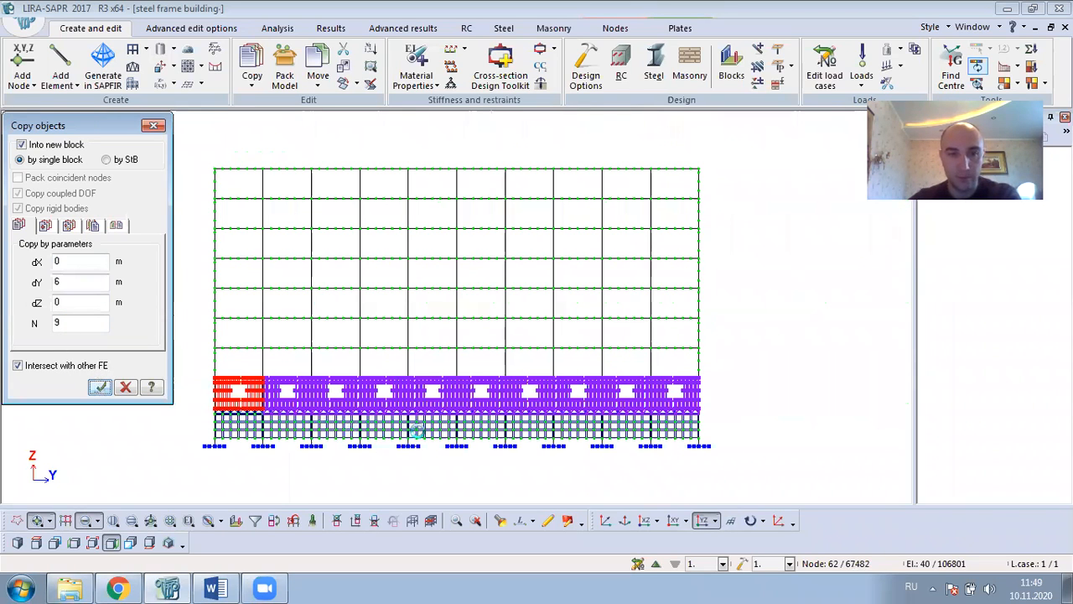
# Review the stiffness types list and examine the copied window wall panels along the facade
pyautogui.scroll(3, 553, 405)
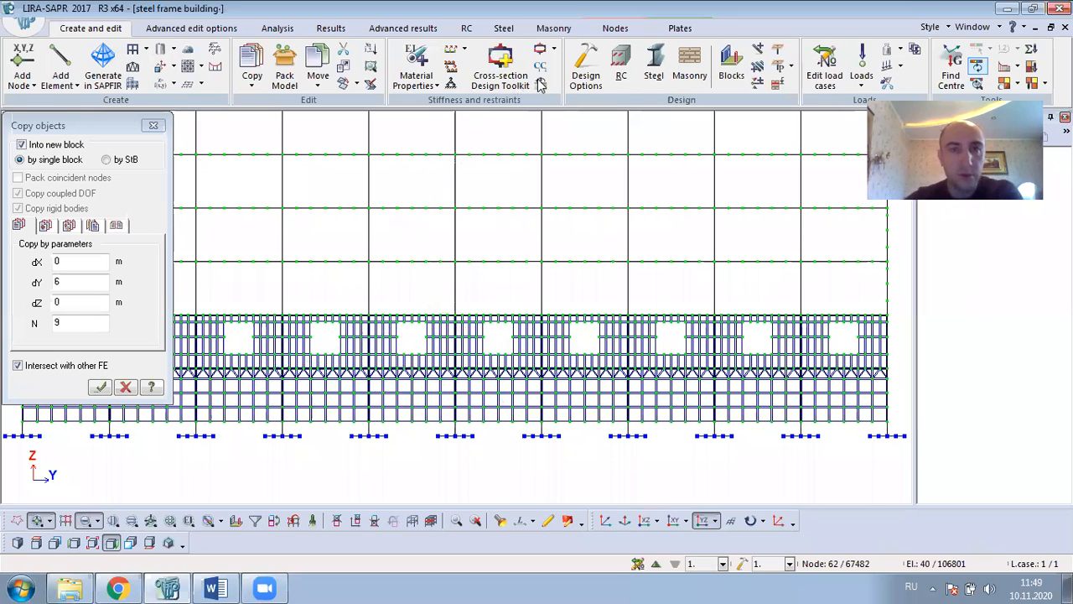
pyautogui.click(417, 56)
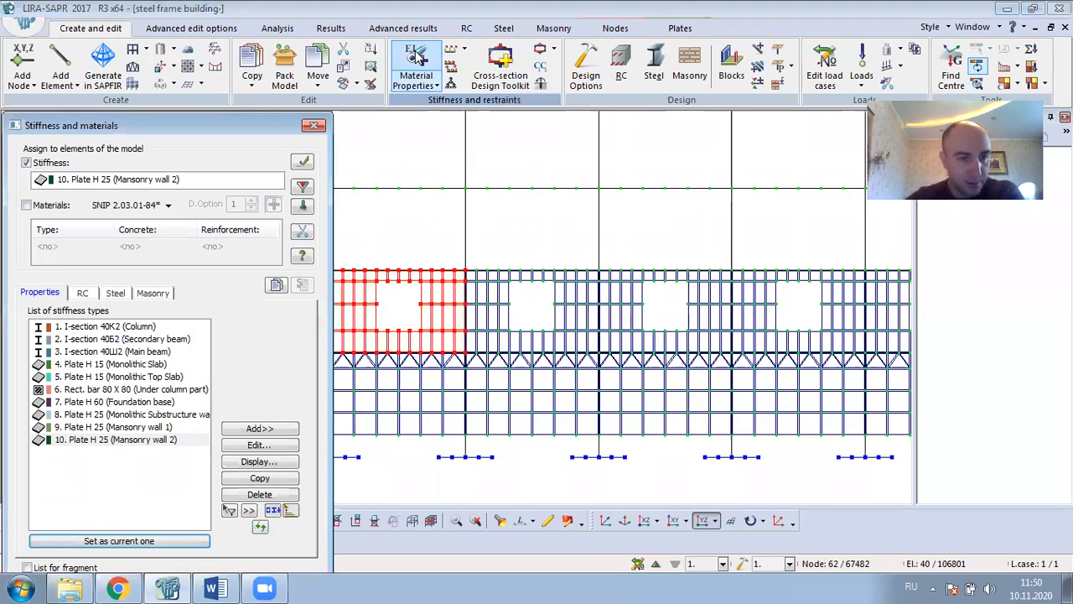
pyautogui.click(315, 127)
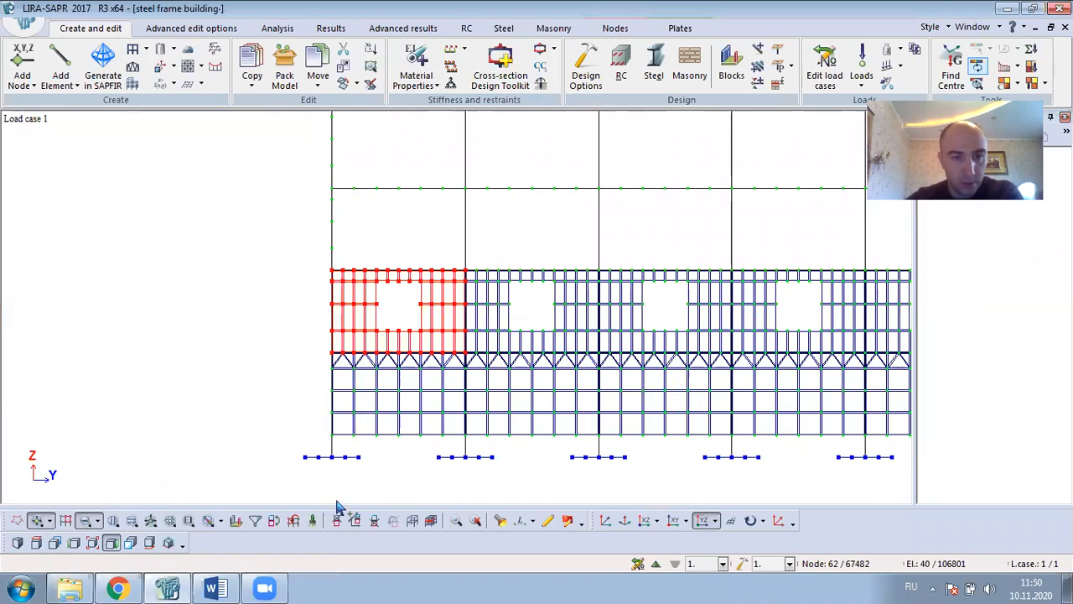
pyautogui.click(501, 521)
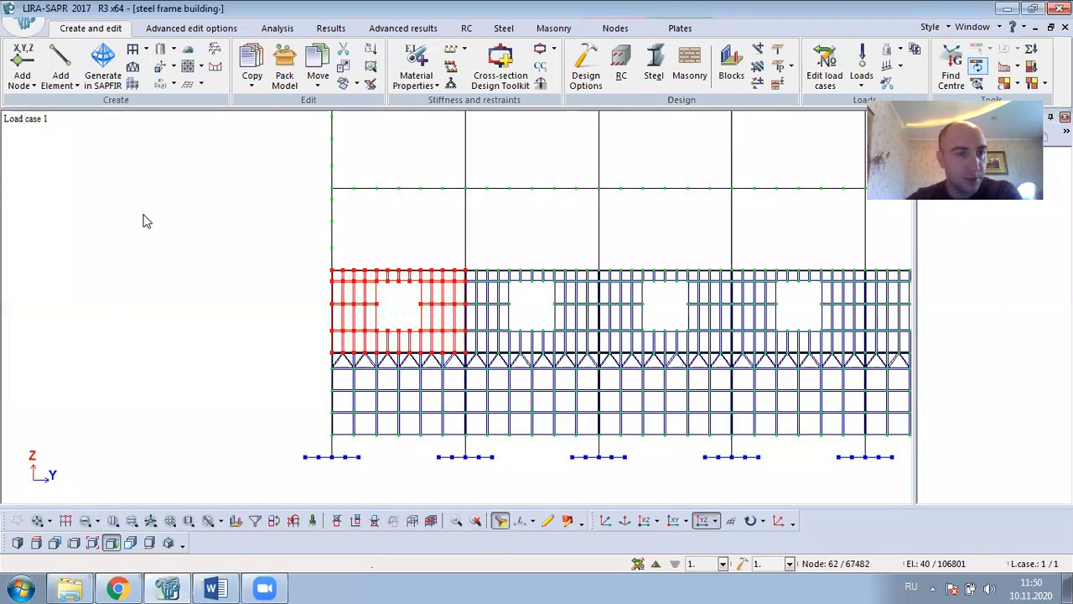
pyautogui.click(206, 125)
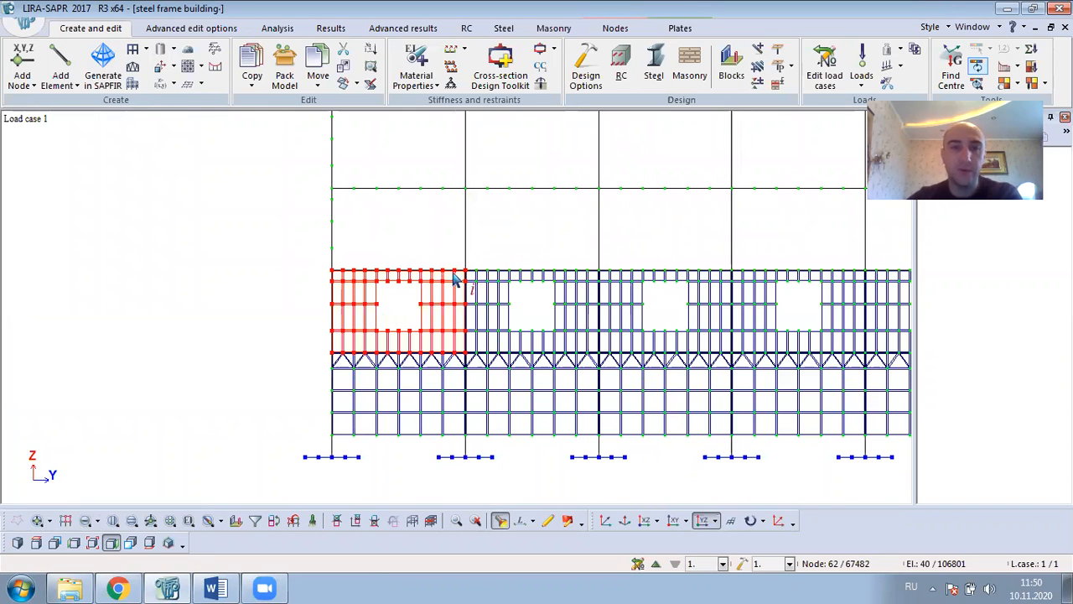
pyautogui.scroll(-1, 429, 299)
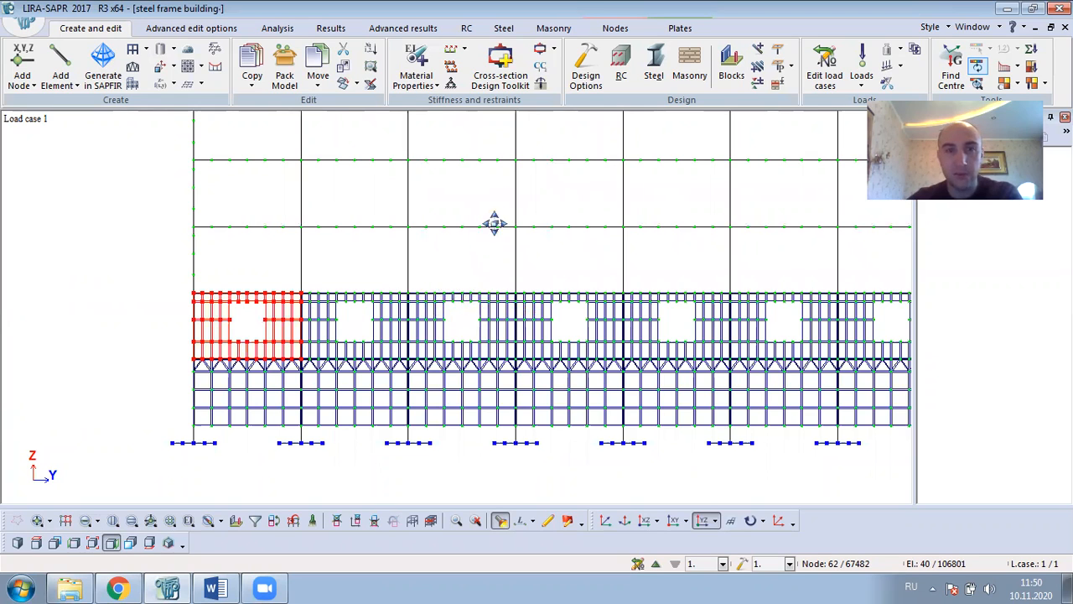
pyautogui.scroll(-1, 484, 198)
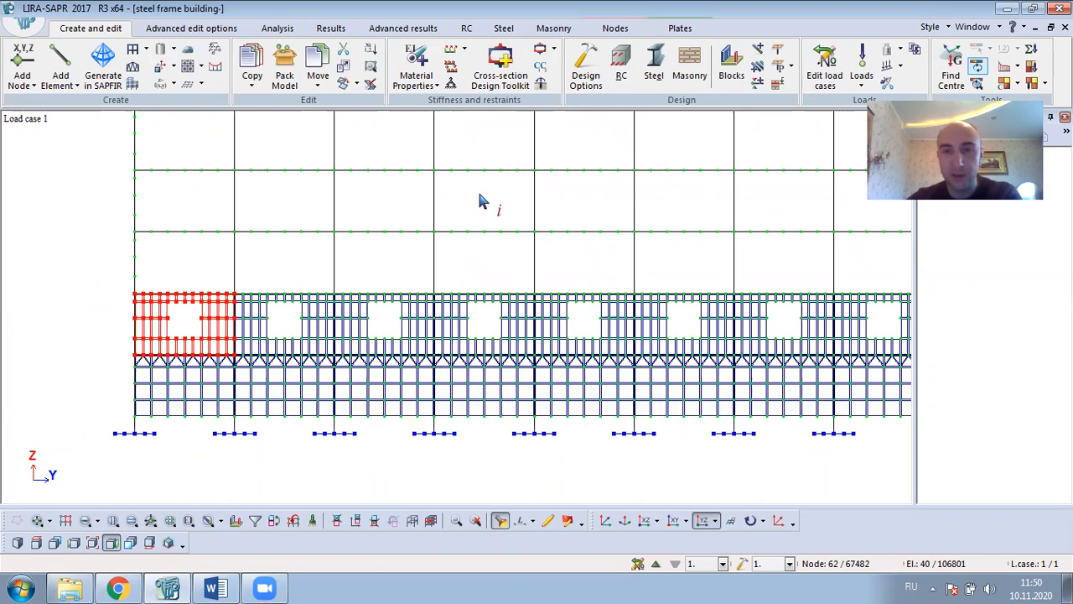
pyautogui.scroll(-1, 403, 242)
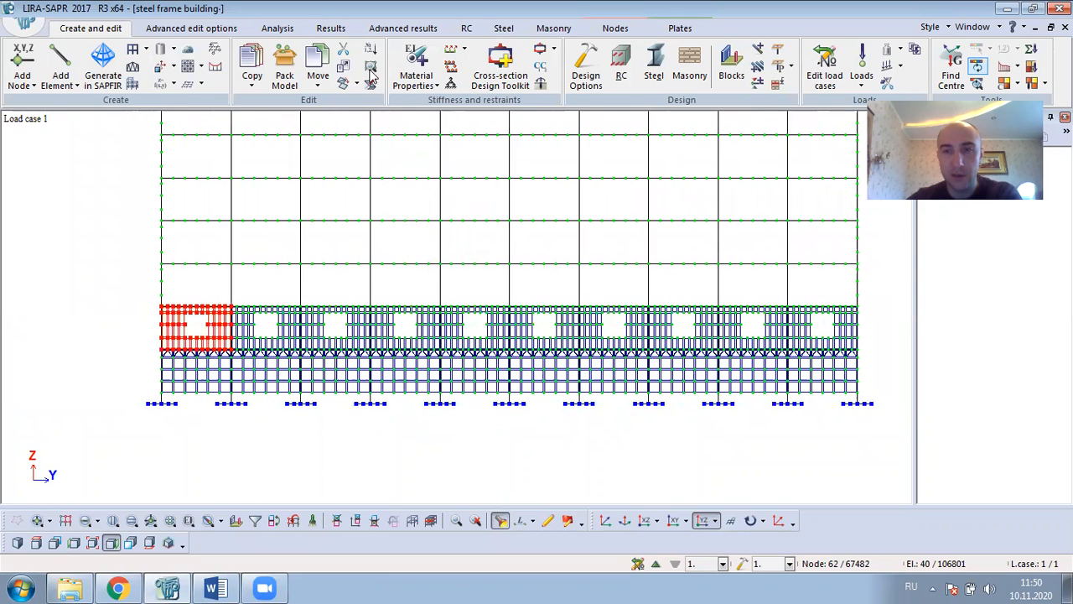
# Clear the selection and select all elements with stiffness type 10, Plate H 25 (Mansonry wall 2), on the model
pyautogui.click(313, 520)
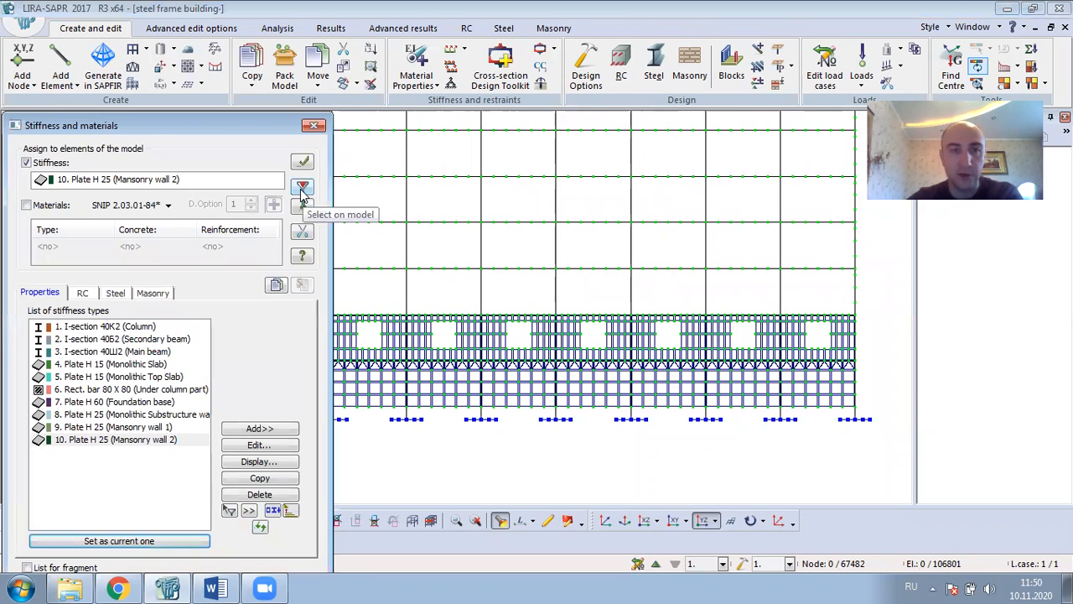
pyautogui.click(302, 187)
pyautogui.click(315, 126)
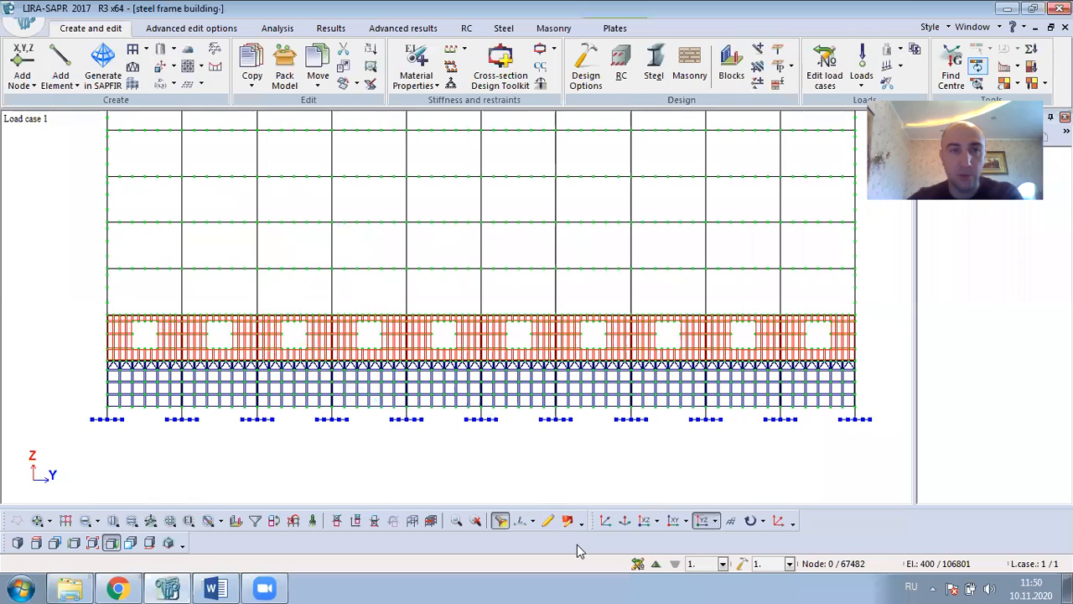
# Copy the selected row of masonry wall panels up the facade by parameters, with dZ 3.7 m and N 7
pyautogui.click(624, 520)
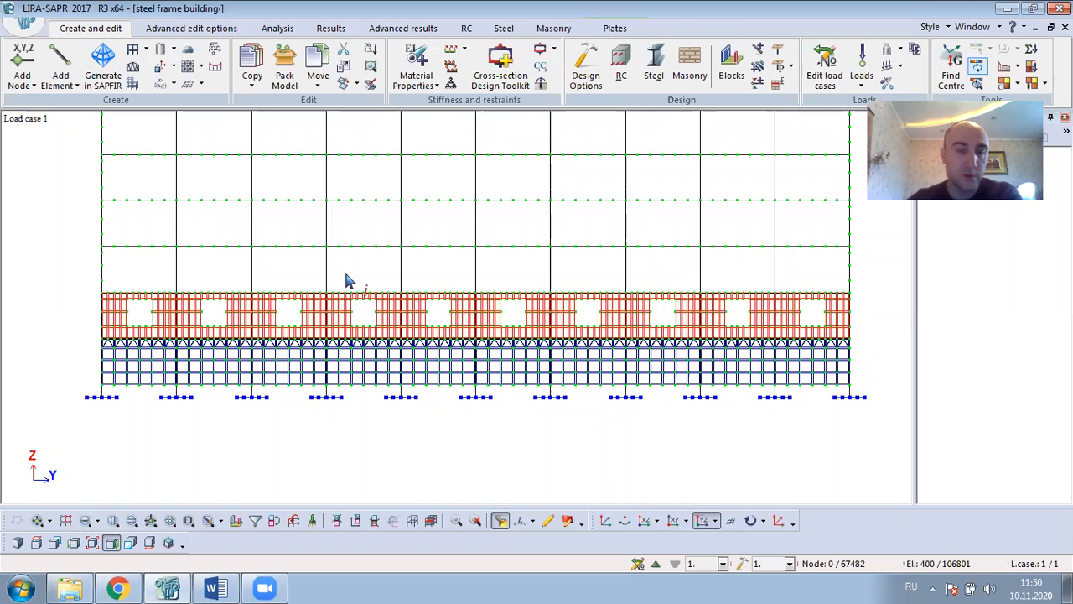
pyautogui.scroll(-1, 357, 294)
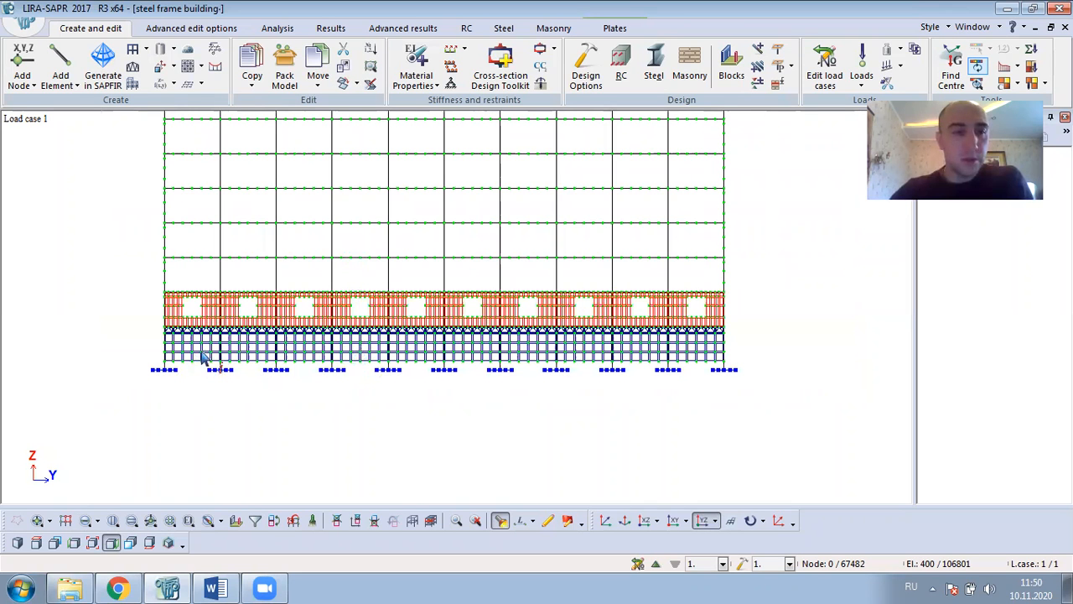
pyautogui.scroll(-1, 217, 303)
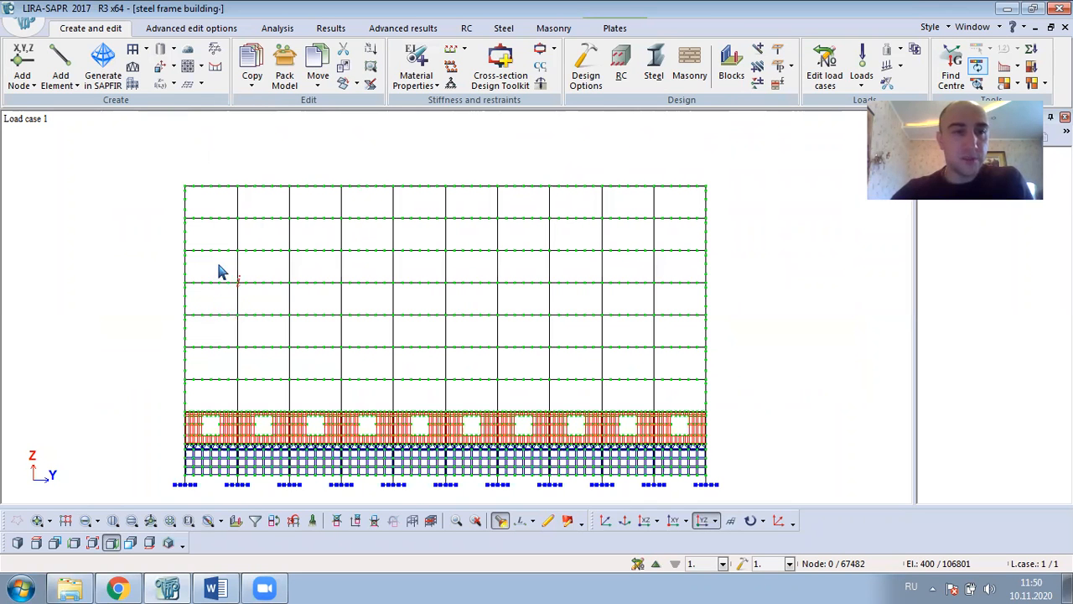
pyautogui.click(251, 84)
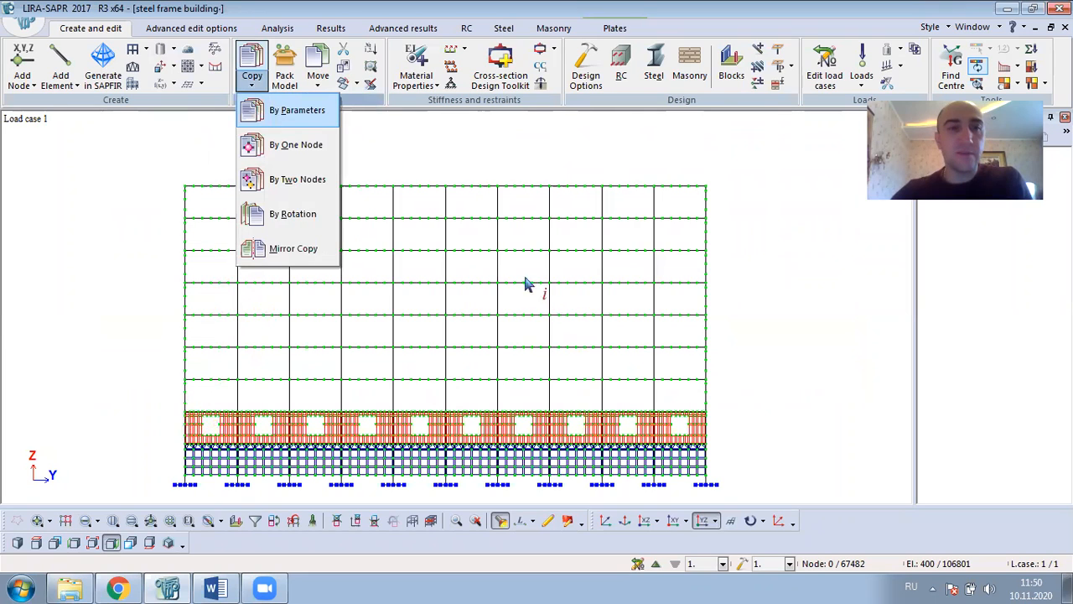
pyautogui.click(330, 394)
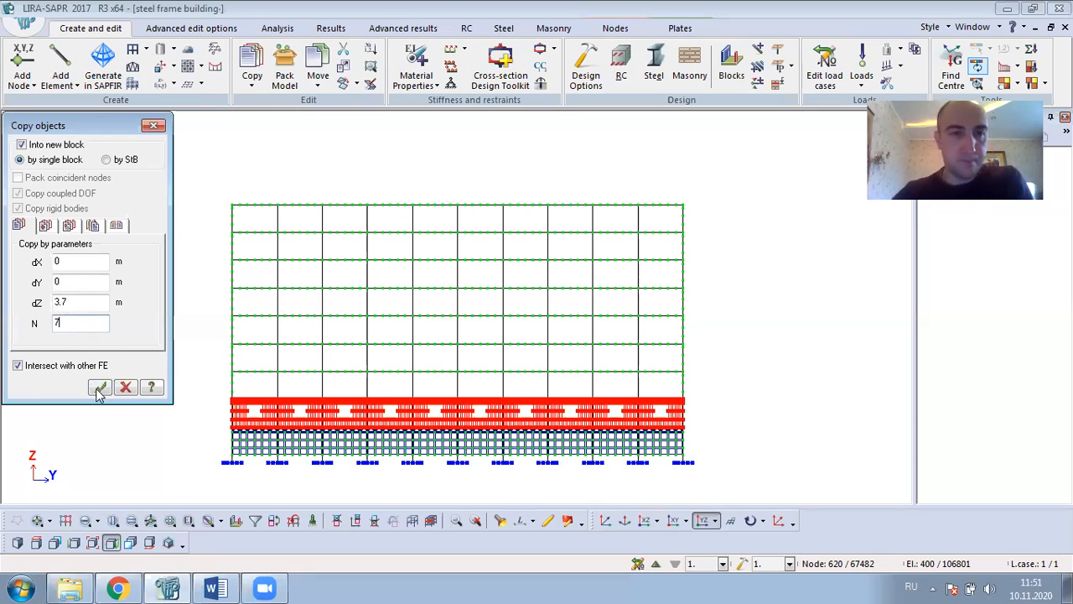
pyautogui.press('Return')
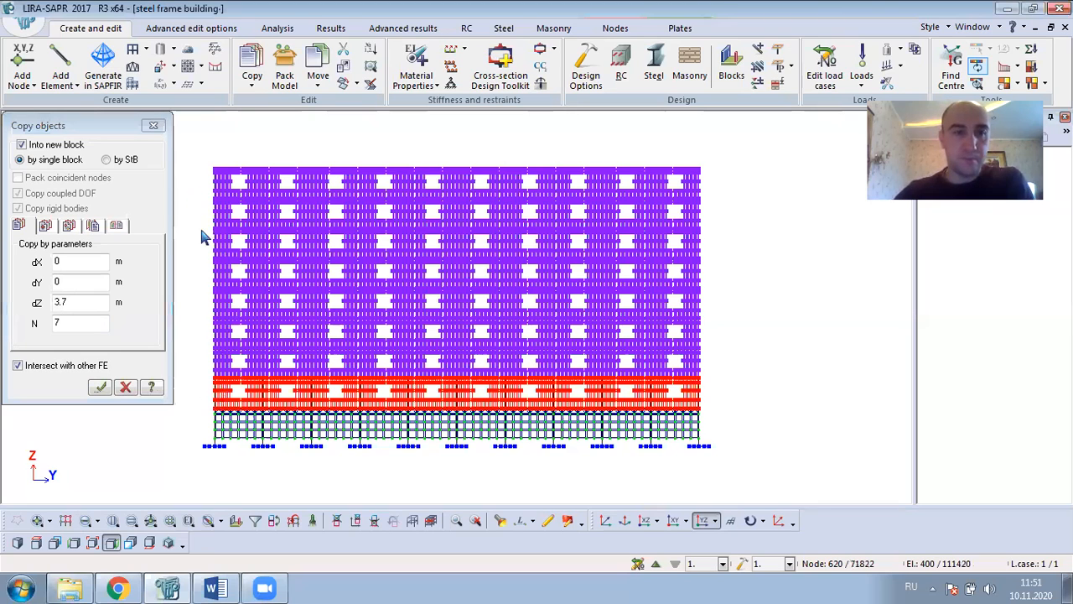
# Examine the building with its exterior walls in a three-dimensional view
pyautogui.moveTo(324, 346); pyautogui.dragTo(336, 358, button='middle')
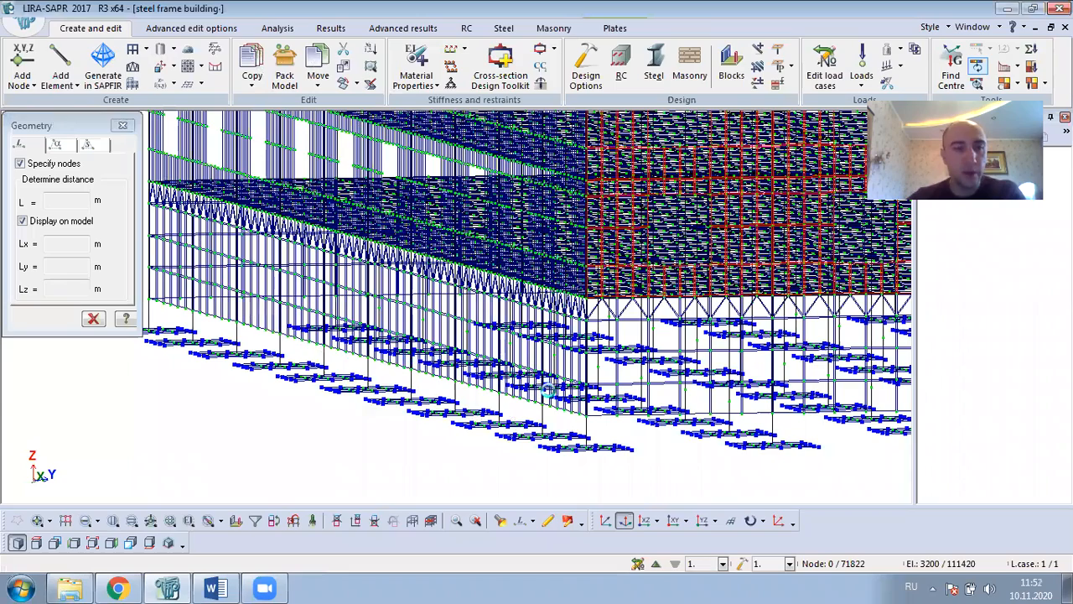
pyautogui.click(605, 521)
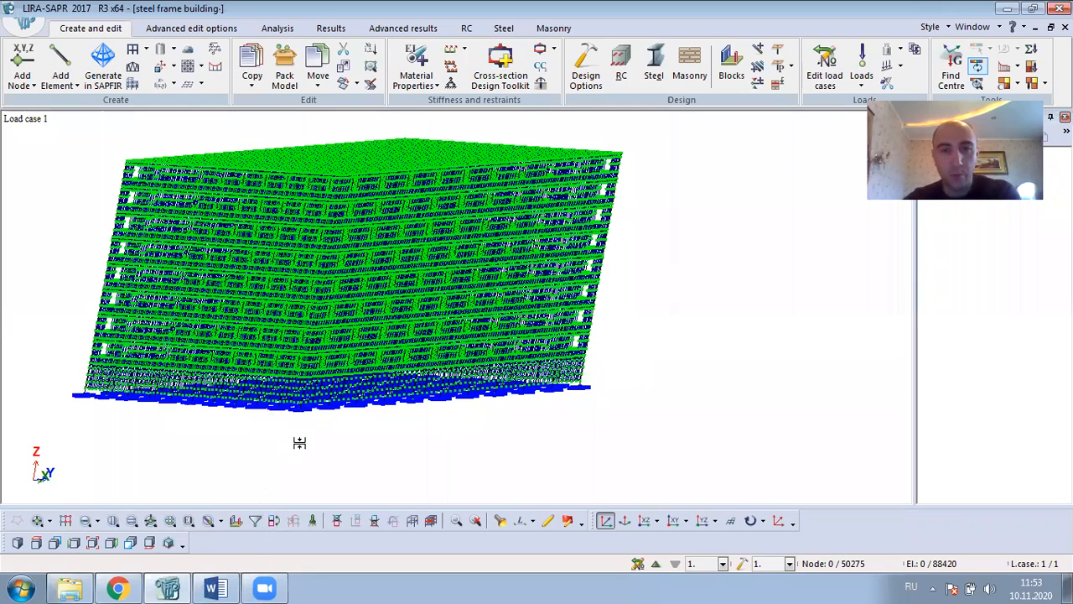
# Switch to the assignment document in Word and review the column 8 building data, including lengths, number of storeys and storey height
pyautogui.hotkey('alt', 'Tab')
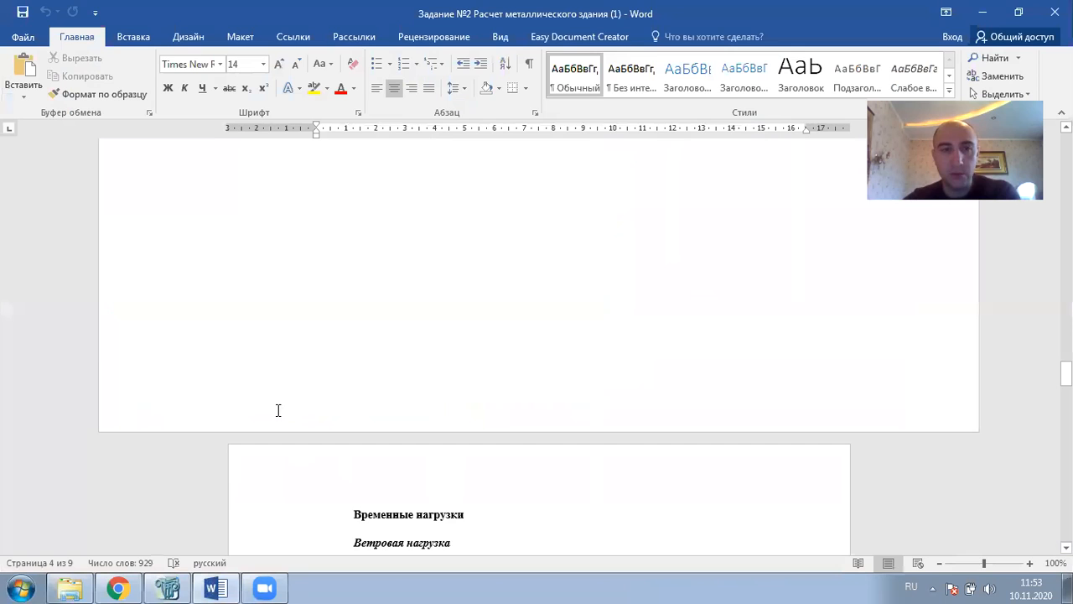
pyautogui.scroll(4, 279, 409)
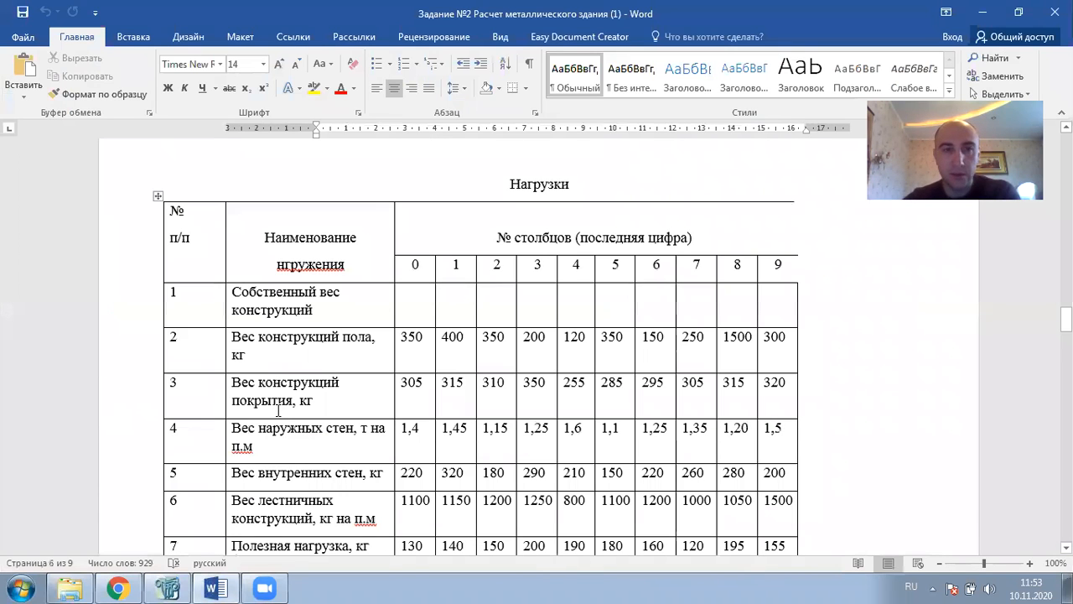
pyautogui.scroll(15, 278, 411)
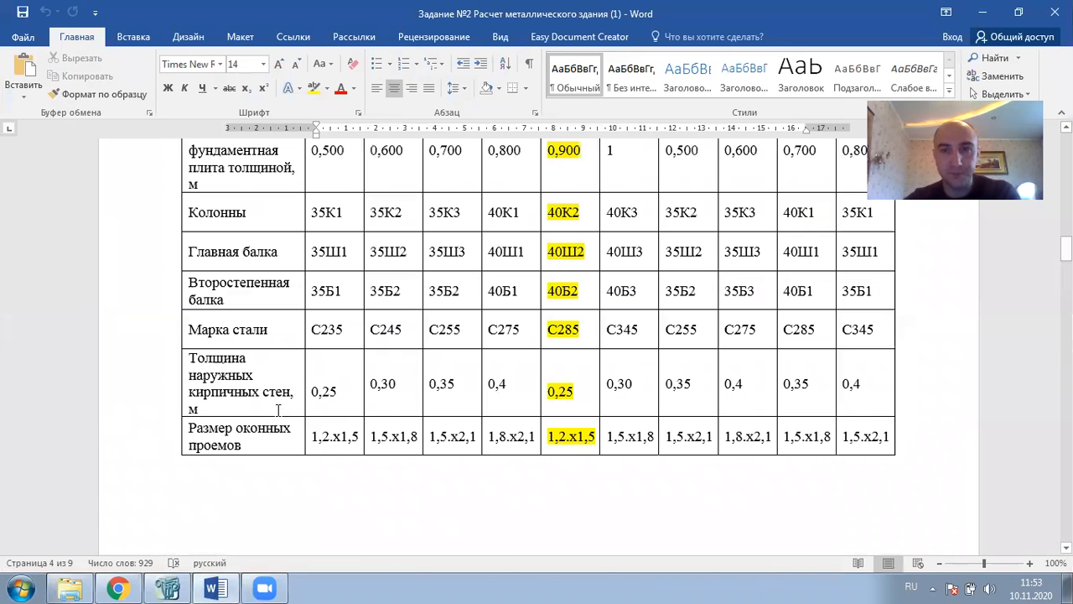
pyautogui.scroll(5, 279, 409)
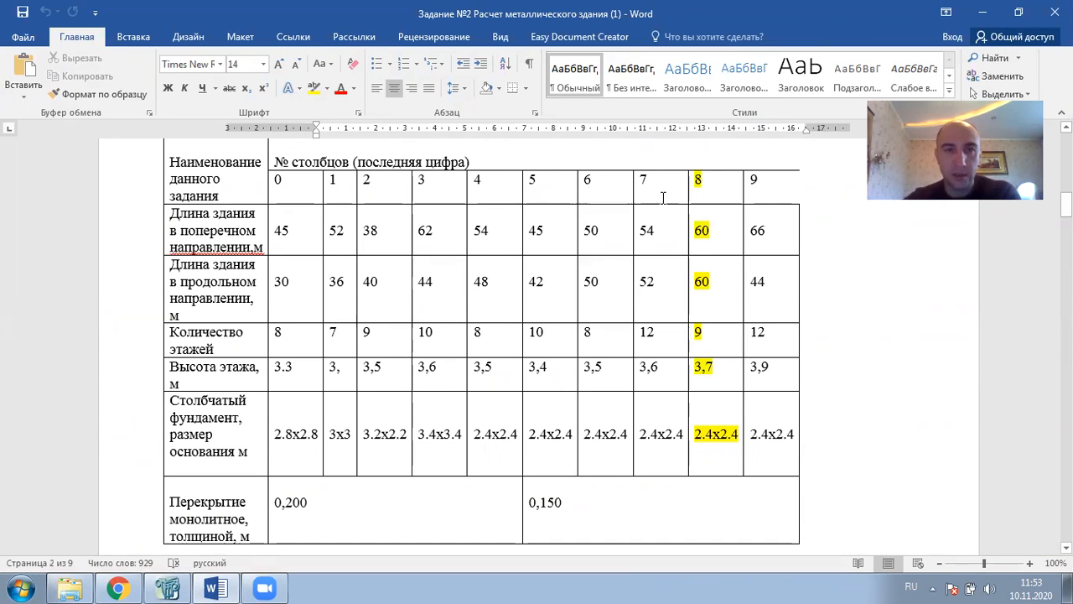
pyautogui.moveTo(711, 181); pyautogui.dragTo(718, 371)
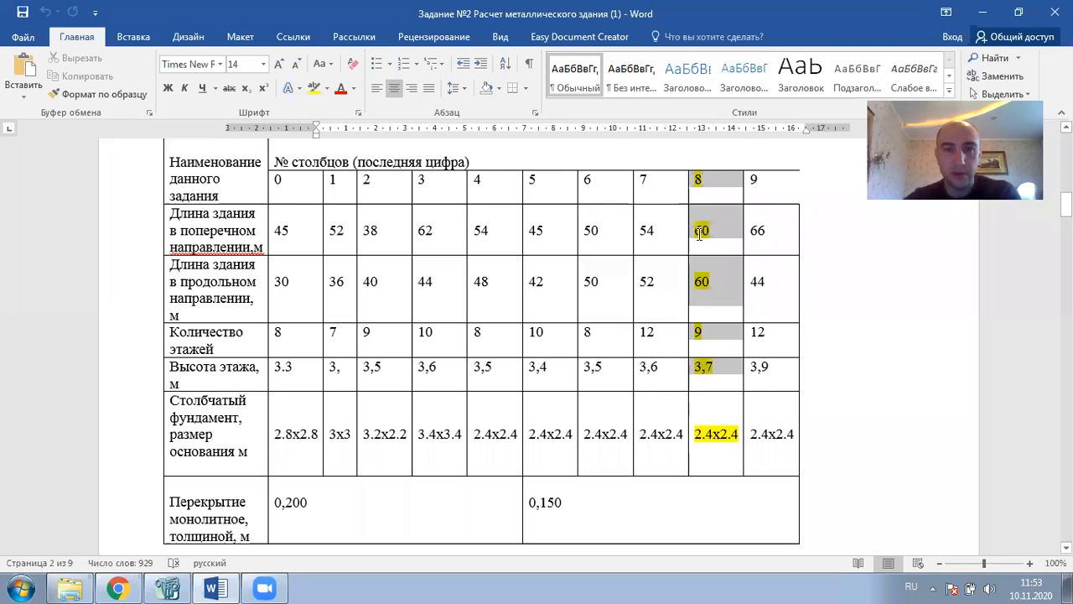
# Highlight the column 8 values of the loads table in yellow and change its floor construction weight to 150 kg
pyautogui.scroll(-5, 695, 268)
pyautogui.click(739, 183)
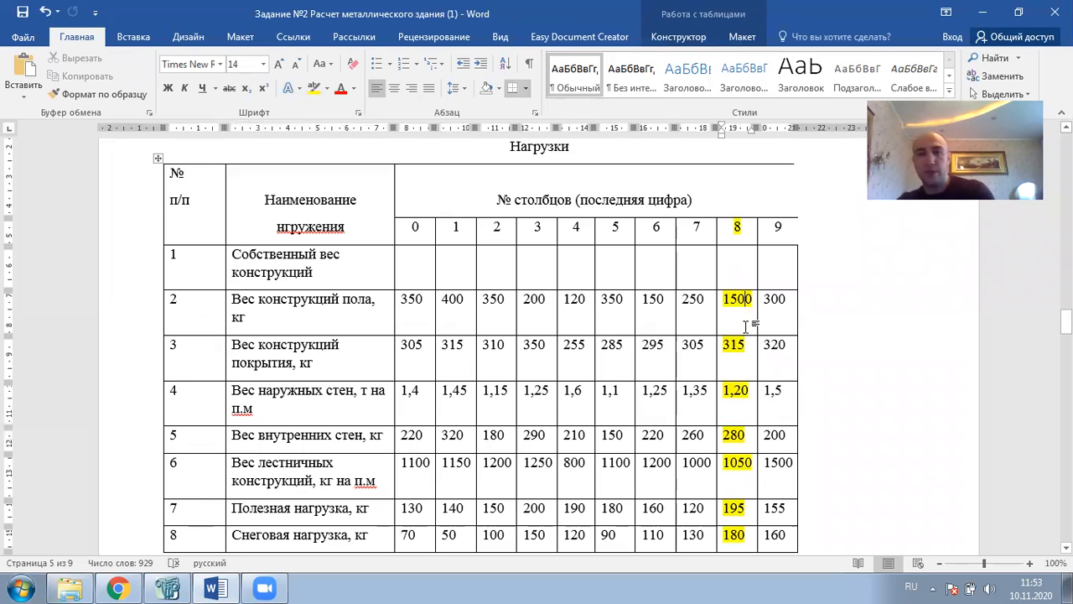
pyautogui.press('Delete')
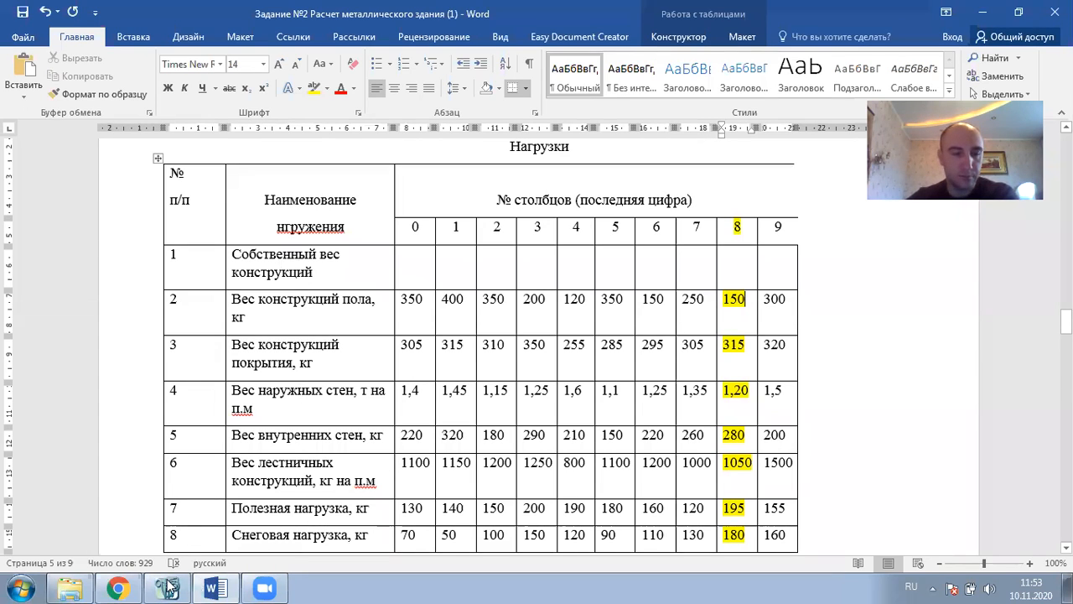
# Switch to LIRA-SAPR, rename load case 1 to "Dead weight" with type Dead, and set it as the current load case
pyautogui.moveTo(176, 587)
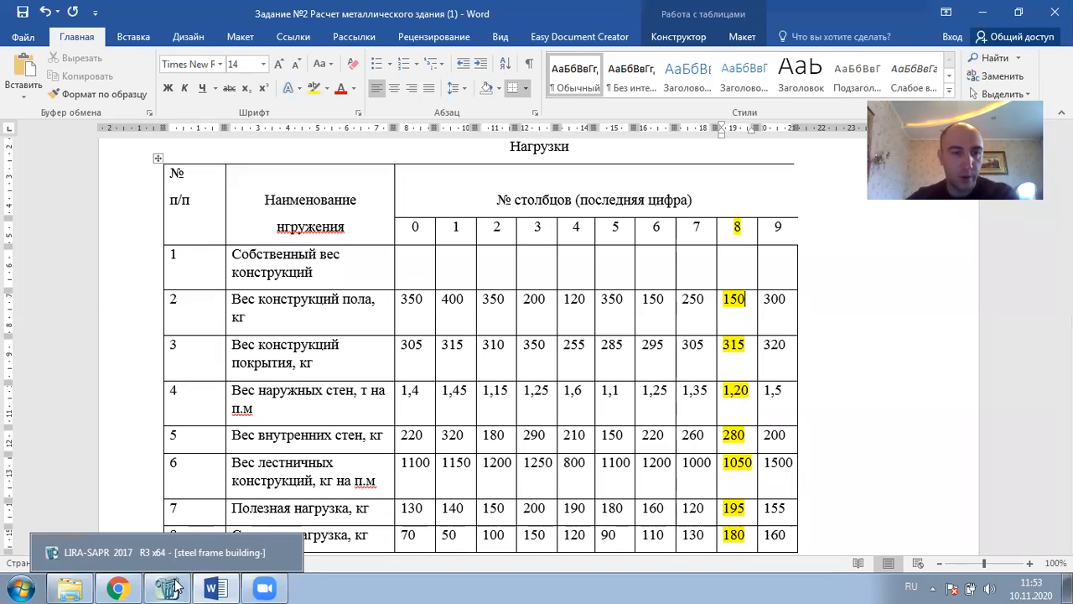
pyautogui.click(174, 587)
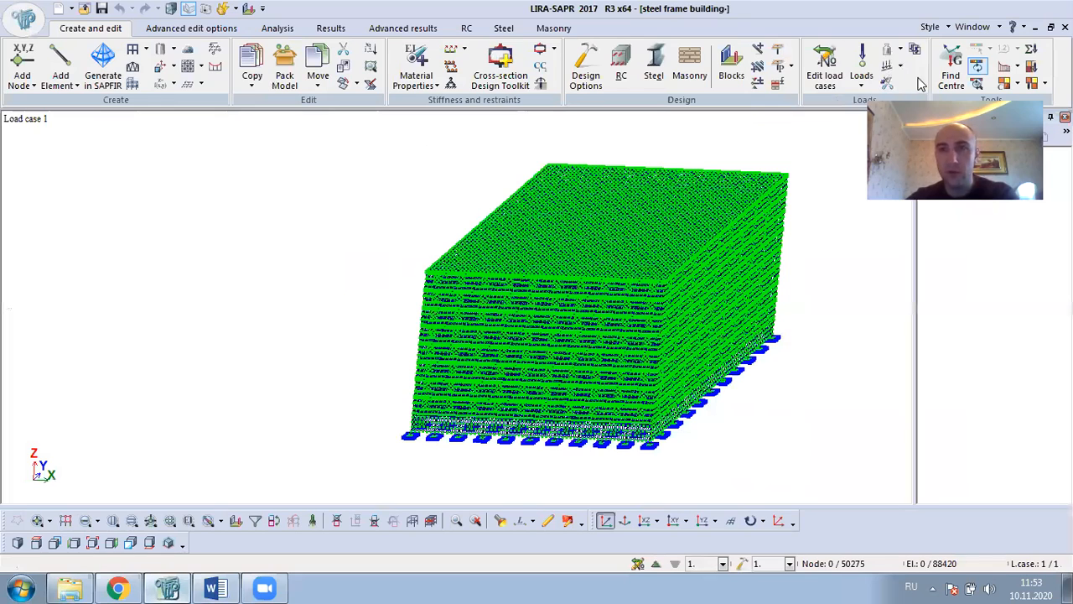
pyautogui.click(899, 49)
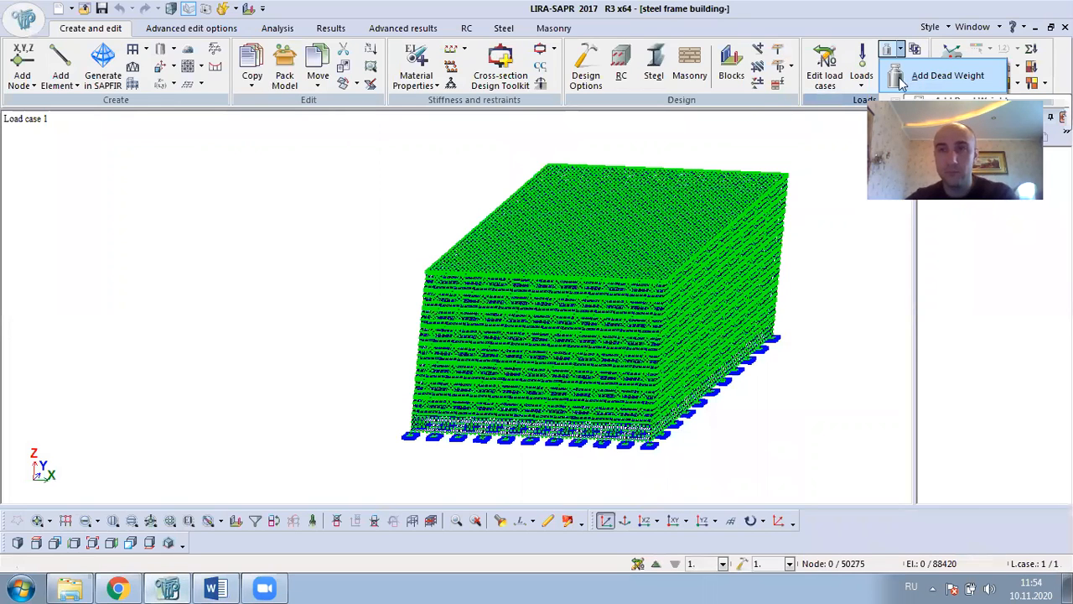
pyautogui.click(815, 63)
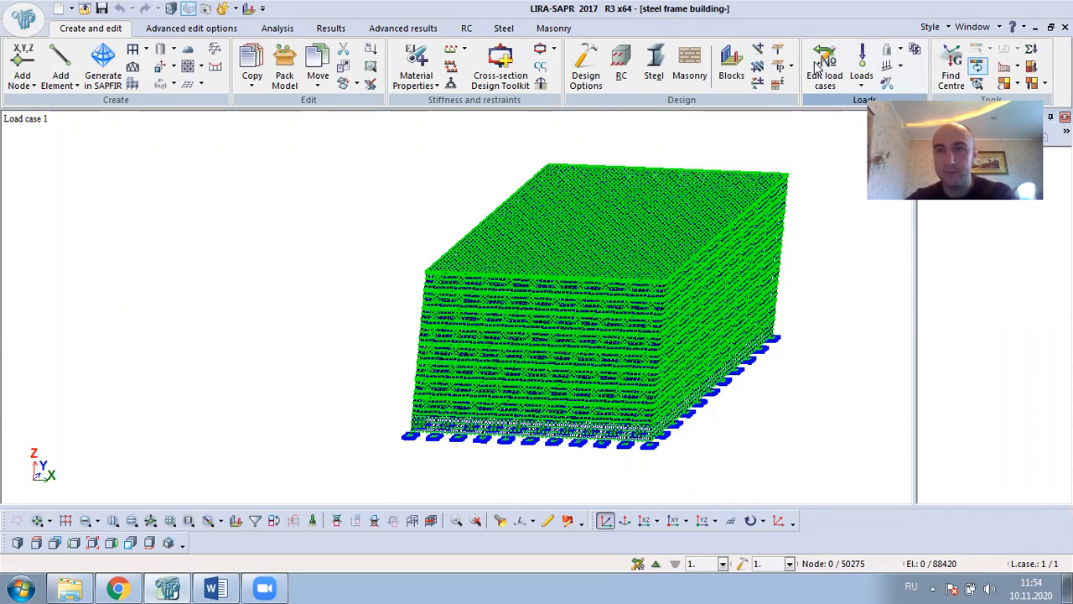
pyautogui.click(817, 67)
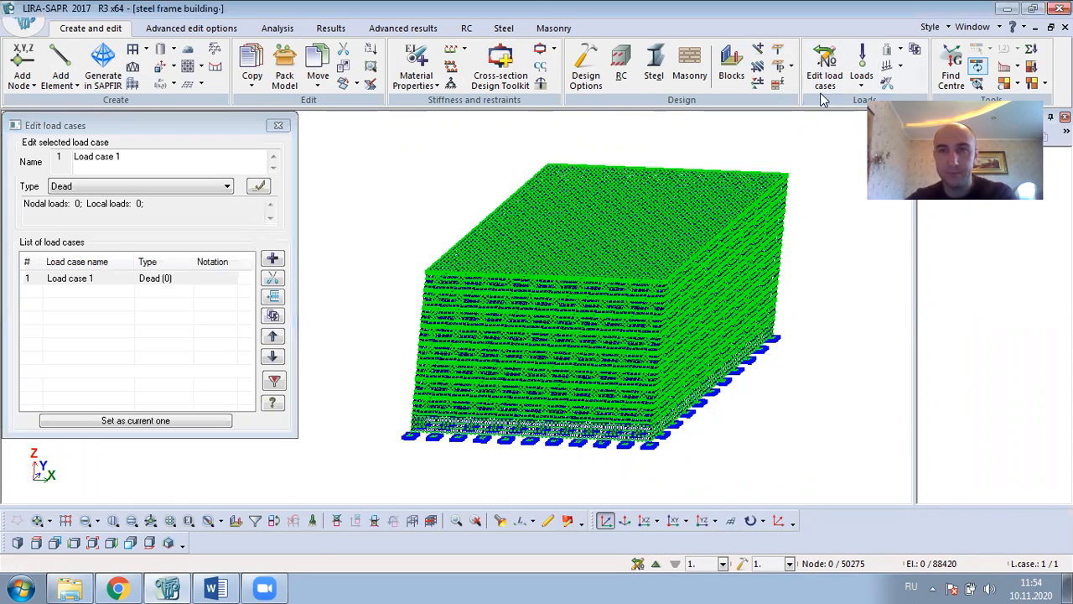
pyautogui.click(98, 281)
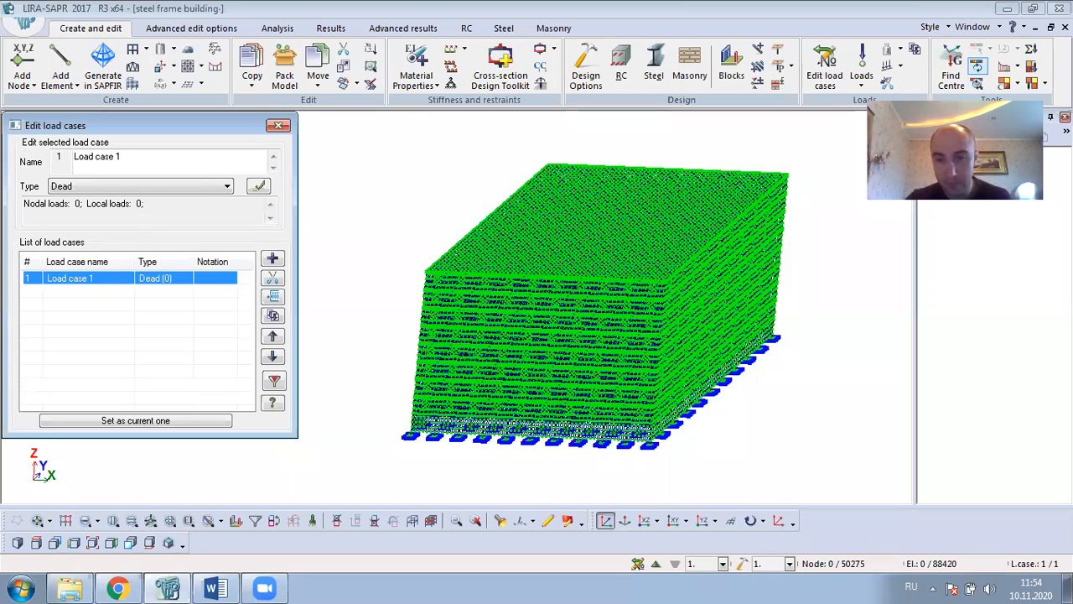
pyautogui.click(135, 159)
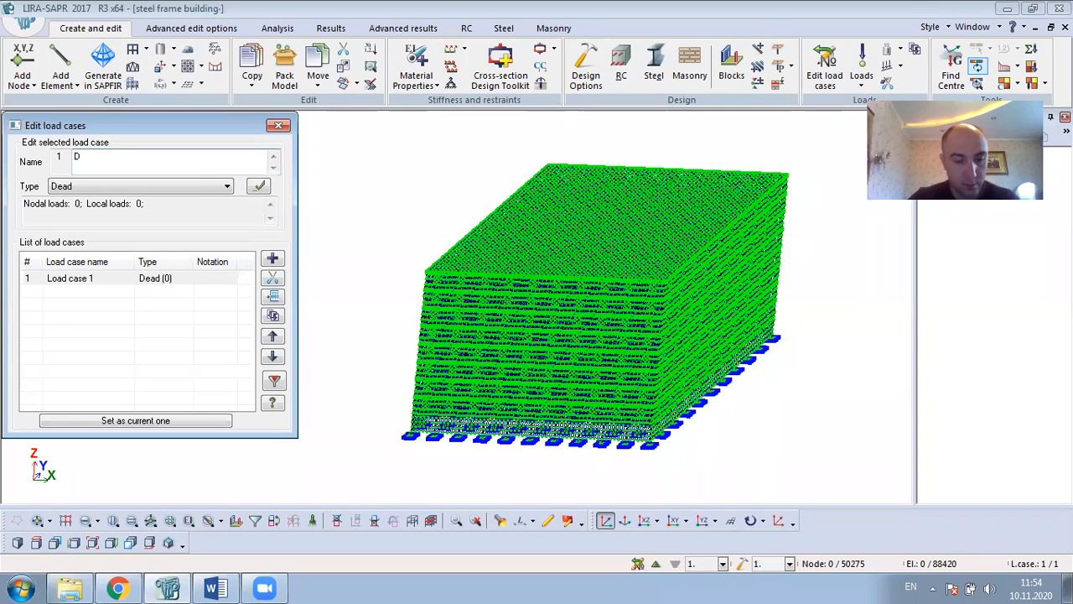
pyautogui.write('Dead weight')
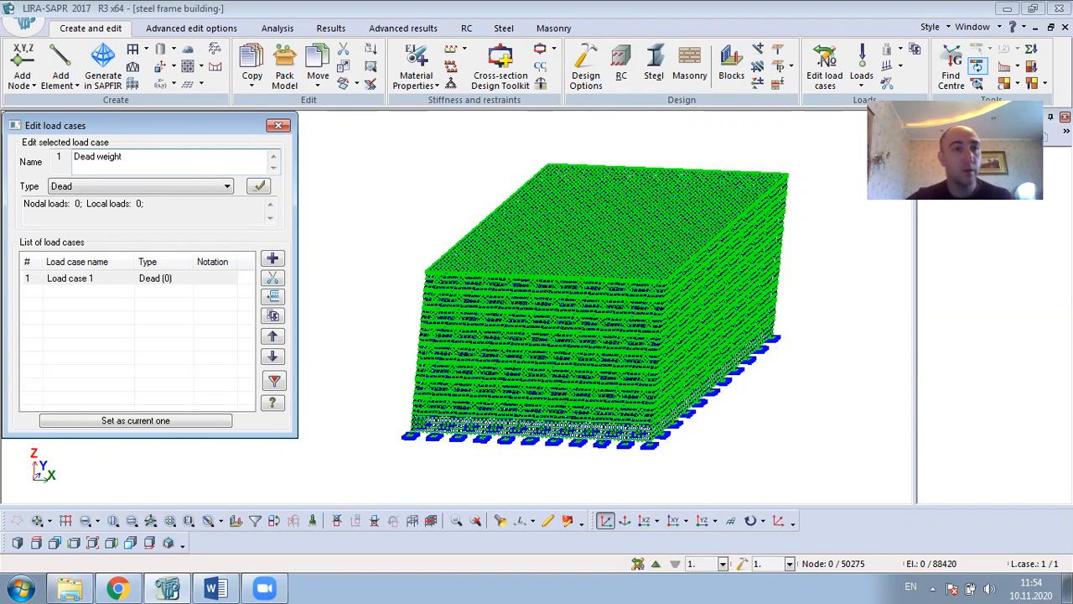
pyautogui.click(259, 188)
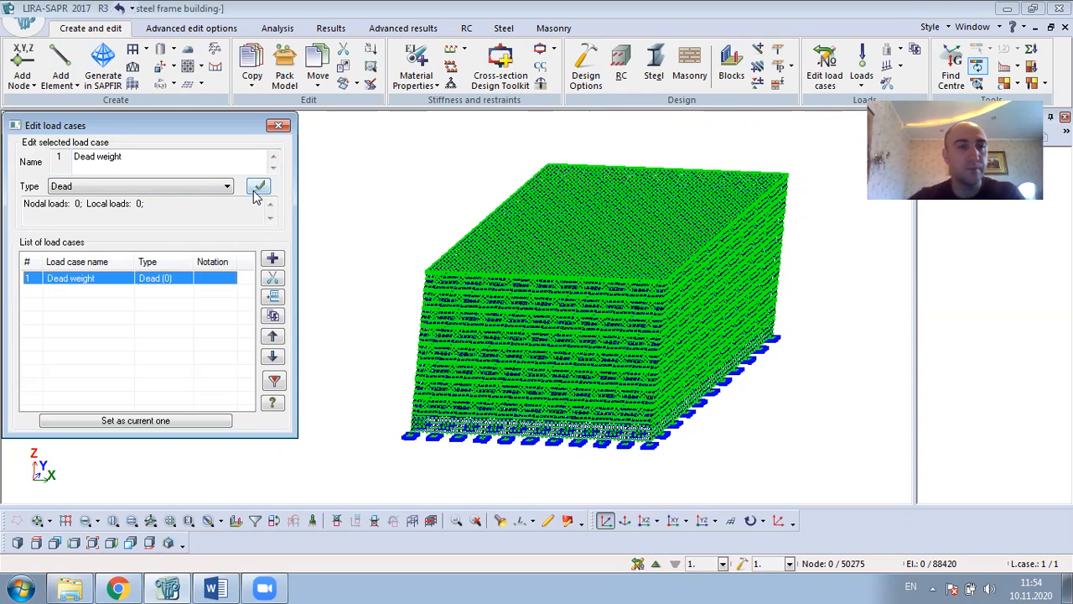
pyautogui.click(167, 421)
pyautogui.click(279, 125)
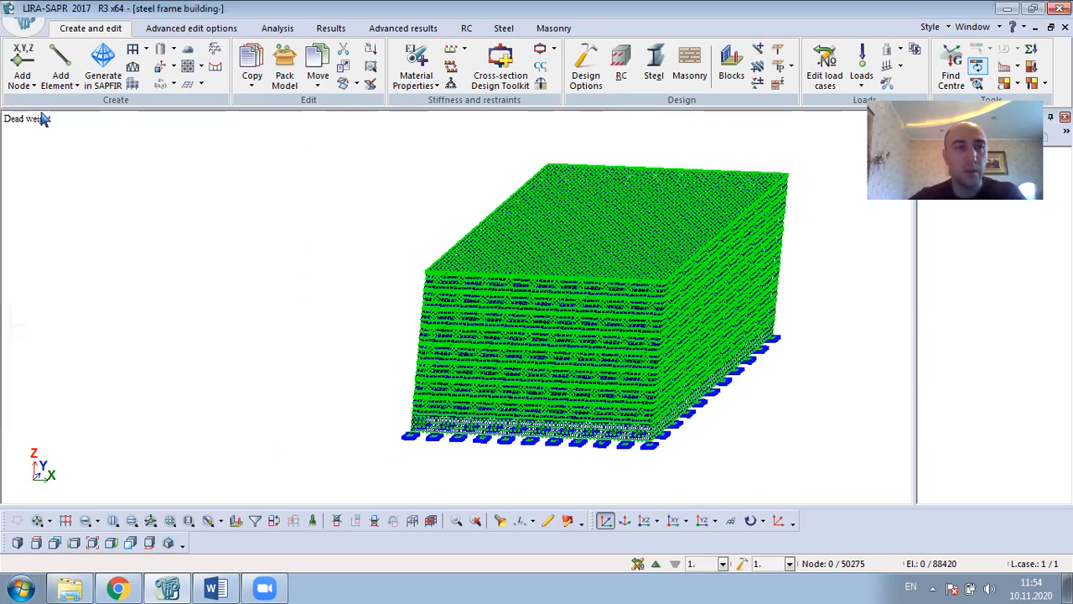
# Add dead weight to all steel stiffness-type elements of the model with a load factor of 1.05
pyautogui.scroll(-1, 189, 180)
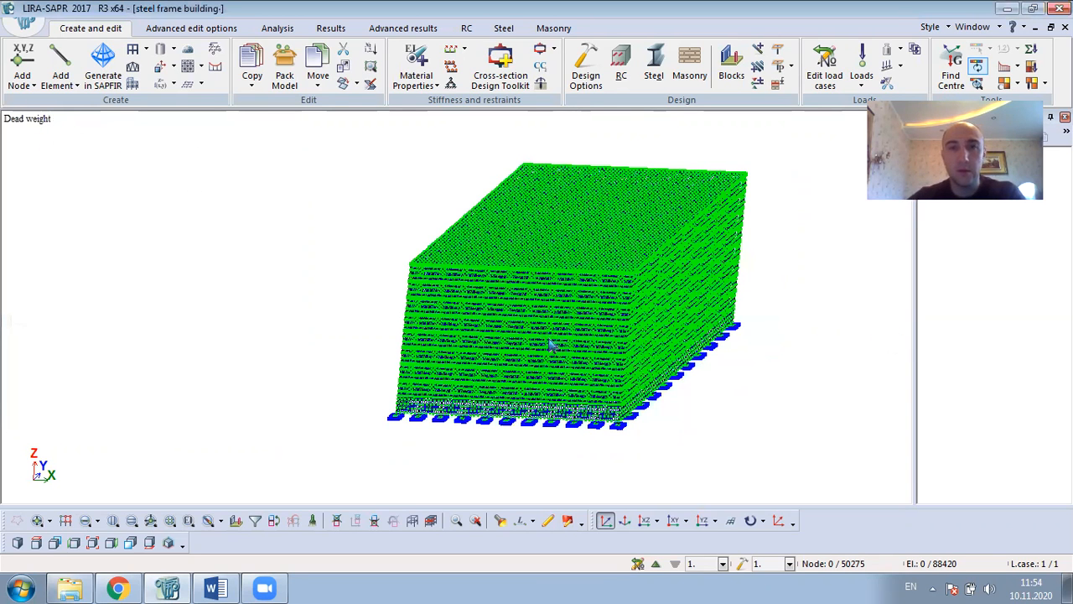
pyautogui.scroll(-1, 872, 200)
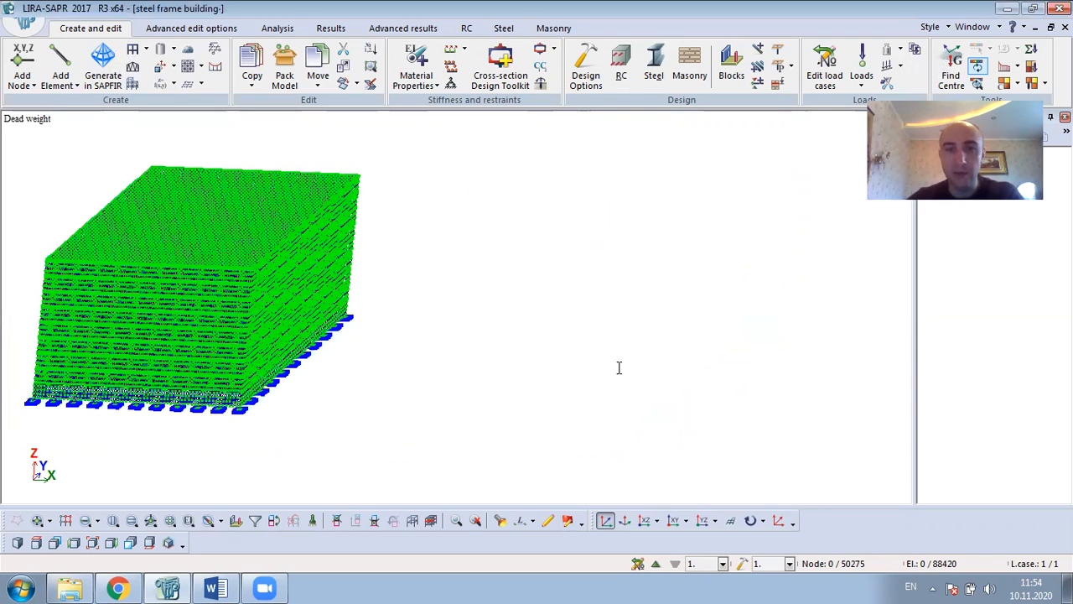
pyautogui.write('/')
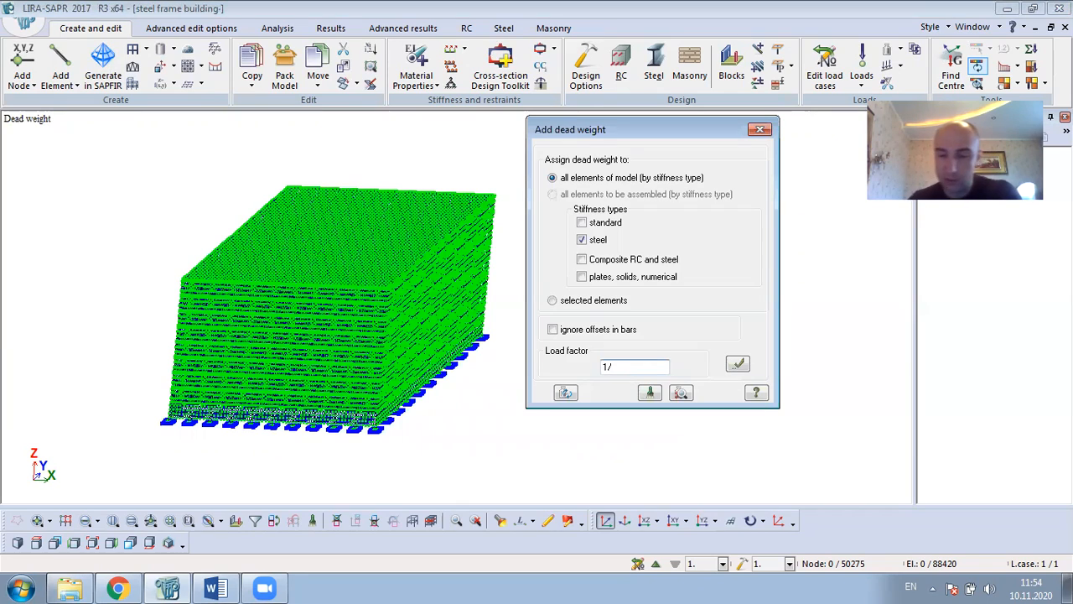
pyautogui.press('BackSpace')
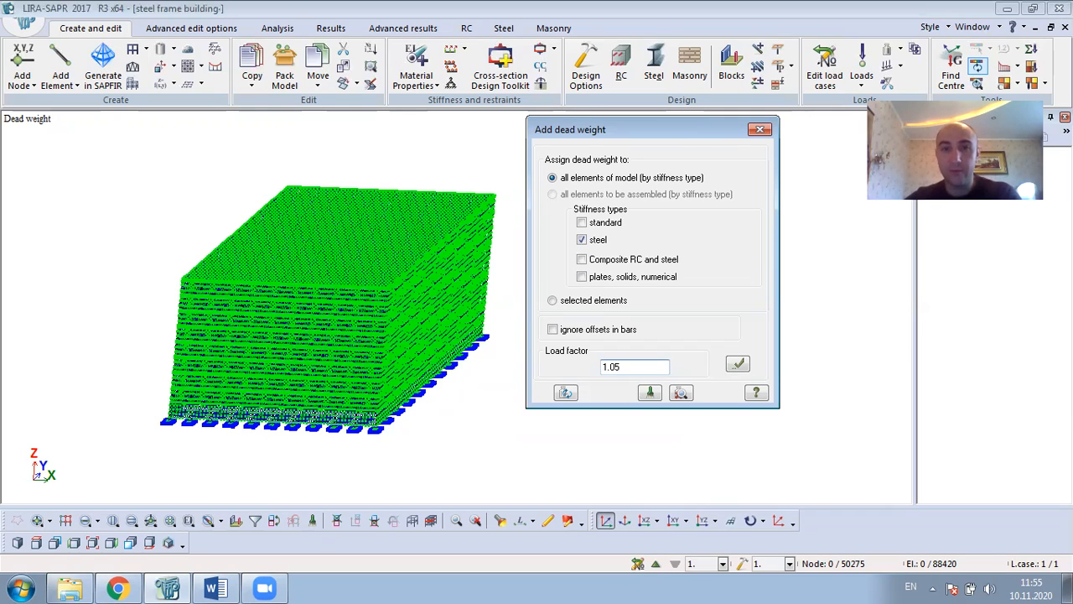
pyautogui.click(738, 365)
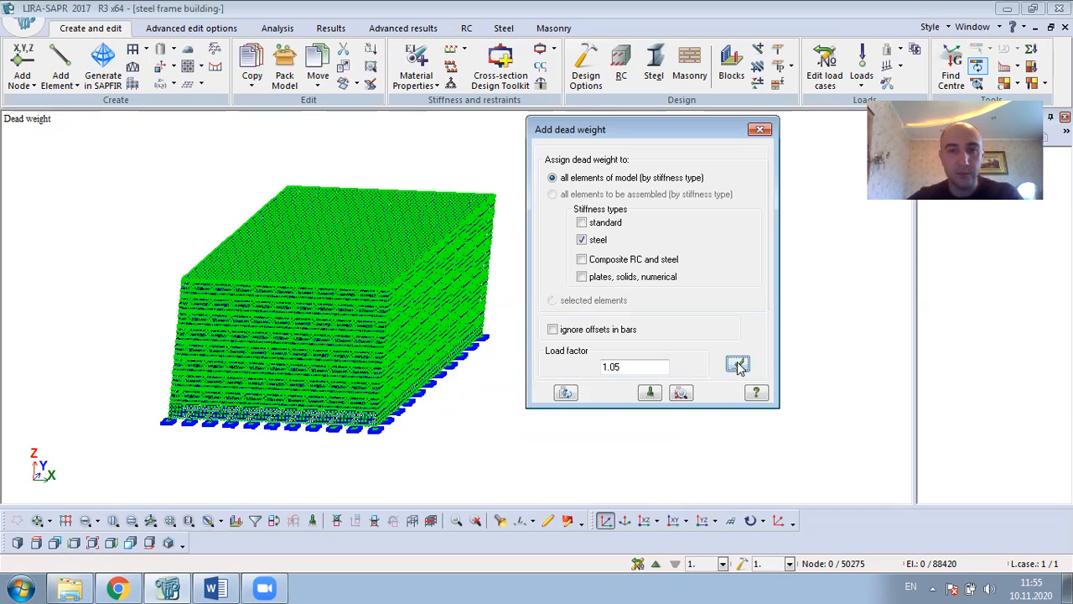
# Add dead weight to all standard and plates, solids, numerical stiffness-type elements with a load factor of 1.1
pyautogui.click(582, 222)
pyautogui.click(581, 239)
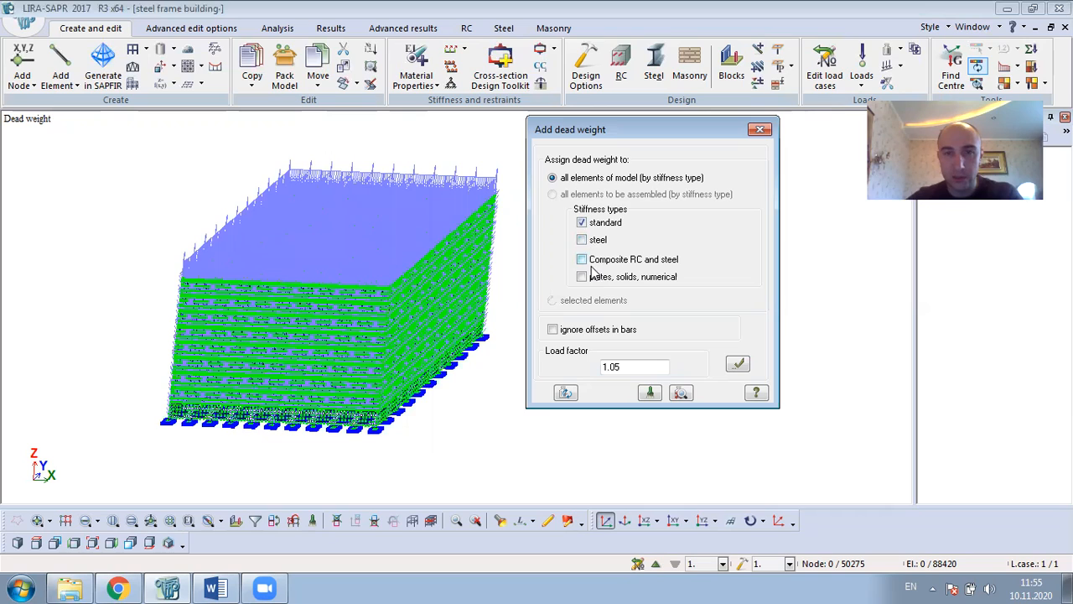
pyautogui.click(583, 277)
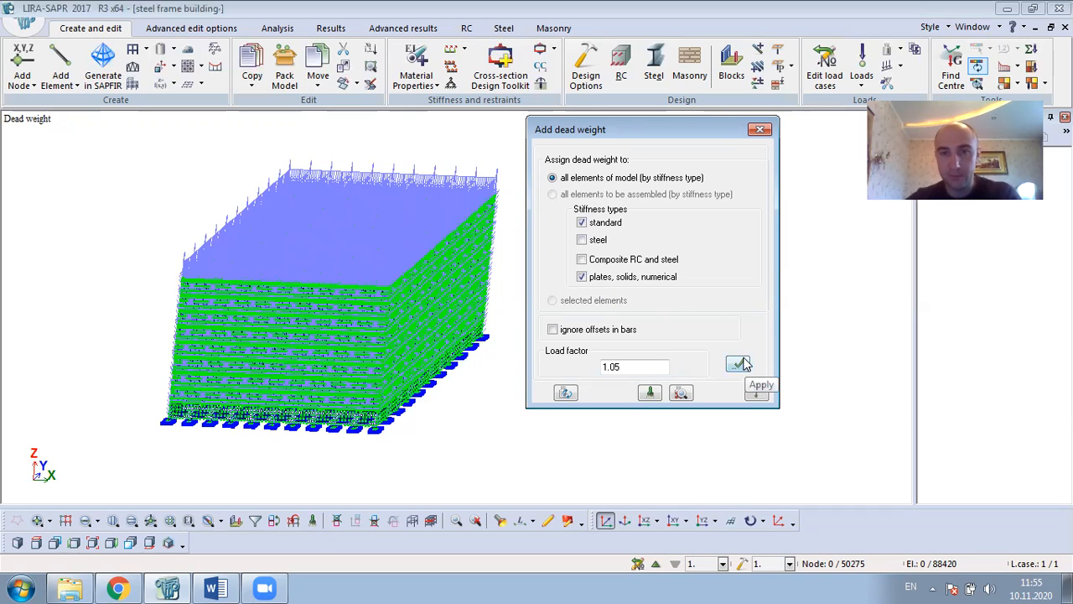
pyautogui.click(634, 367)
pyautogui.press('BackSpace')
pyautogui.press('BackSpace')
pyautogui.write('1')
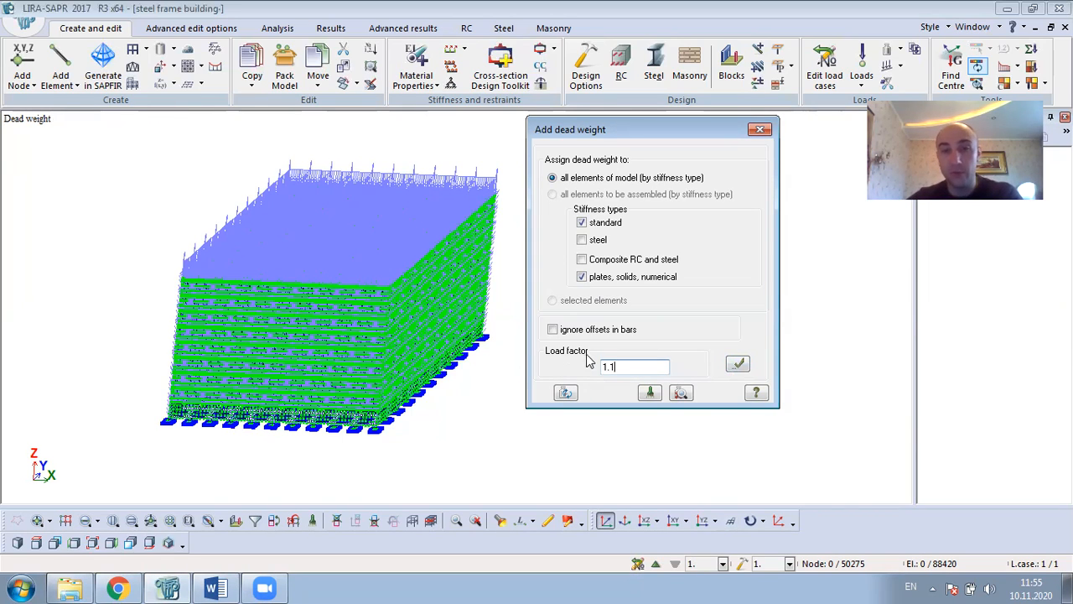
pyautogui.click(741, 365)
pyautogui.click(738, 364)
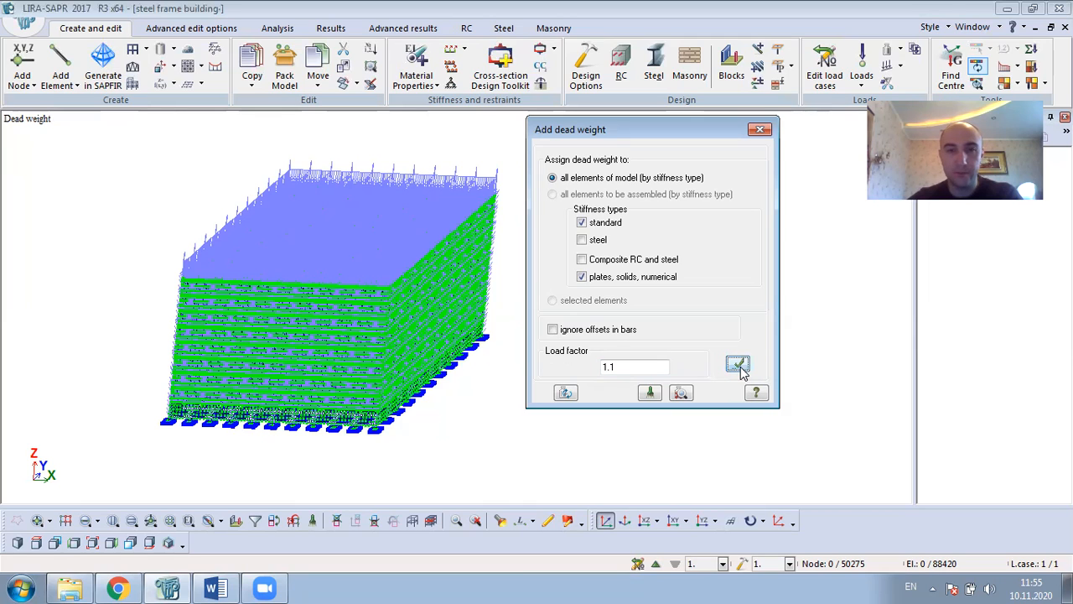
pyautogui.click(760, 129)
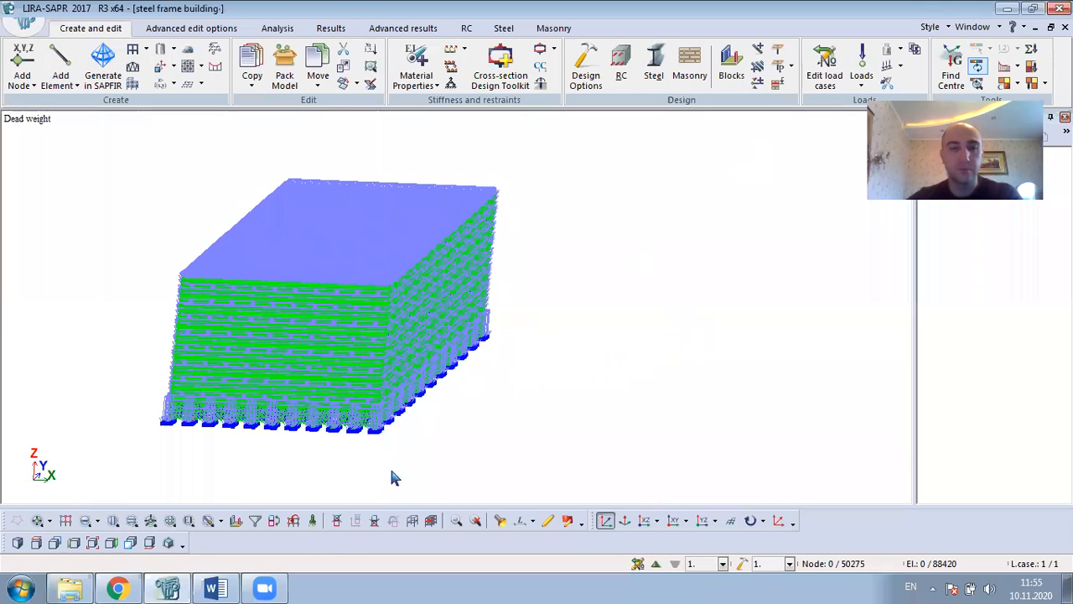
# Switch to the Word assignment document and check the floor construction weight row in the loads table
pyautogui.click(168, 586)
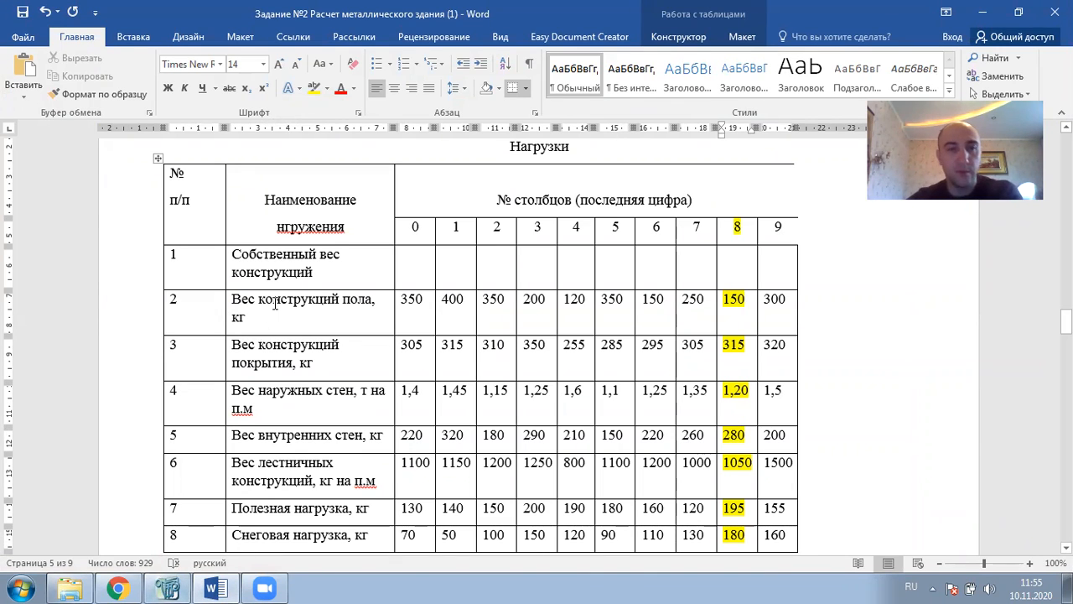
pyautogui.moveTo(233, 300); pyautogui.dragTo(328, 307)
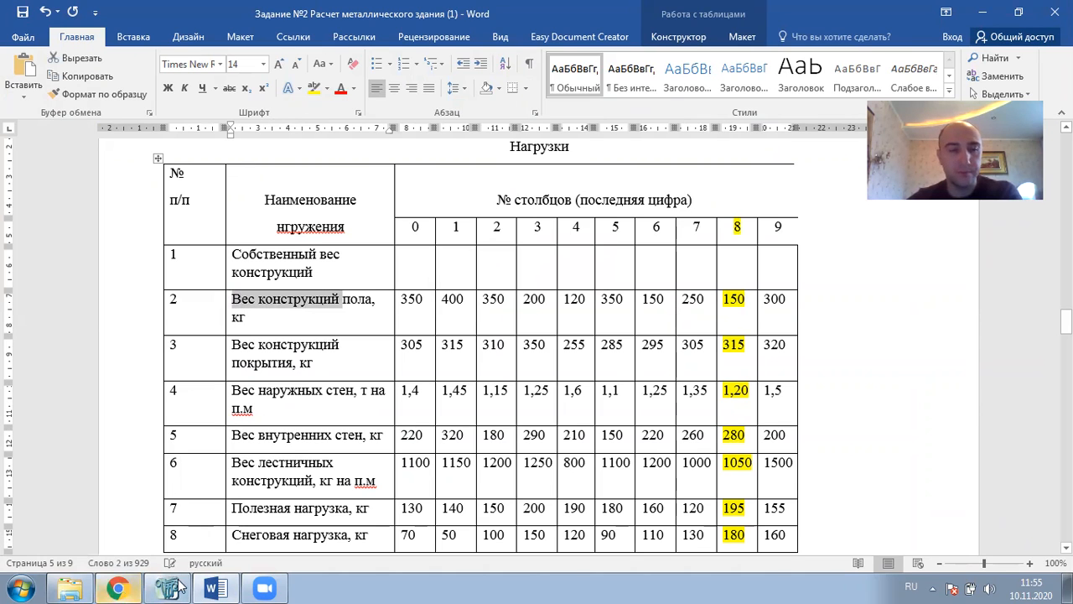
pyautogui.moveTo(179, 585)
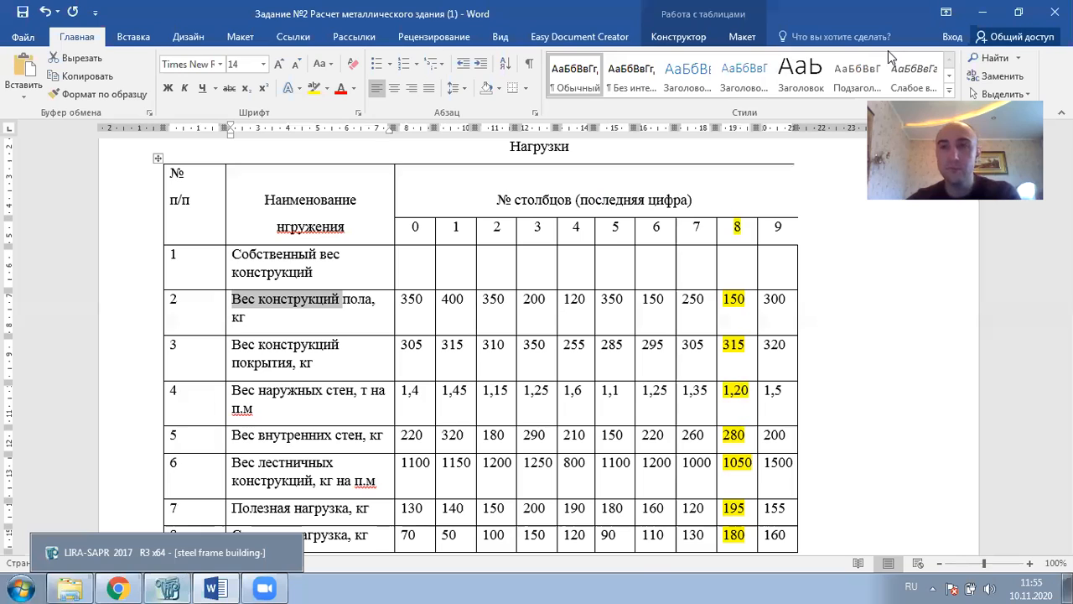
# Switch back to LIRA-SAPR and add a second load case at the end of the list, named "Load from flooring"
pyautogui.hotkey('alt', 'Tab')
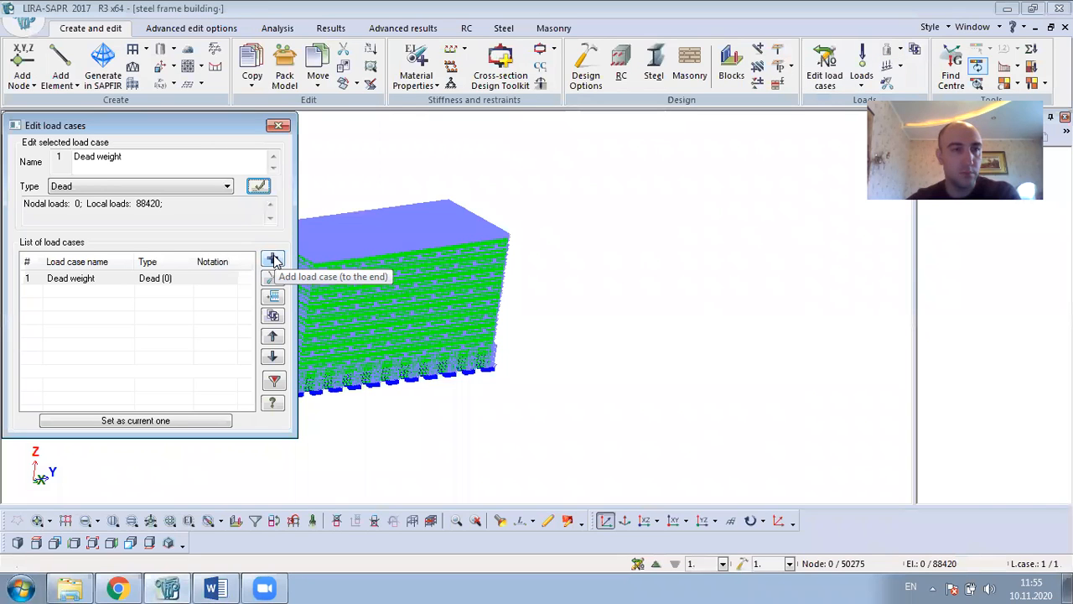
pyautogui.click(273, 259)
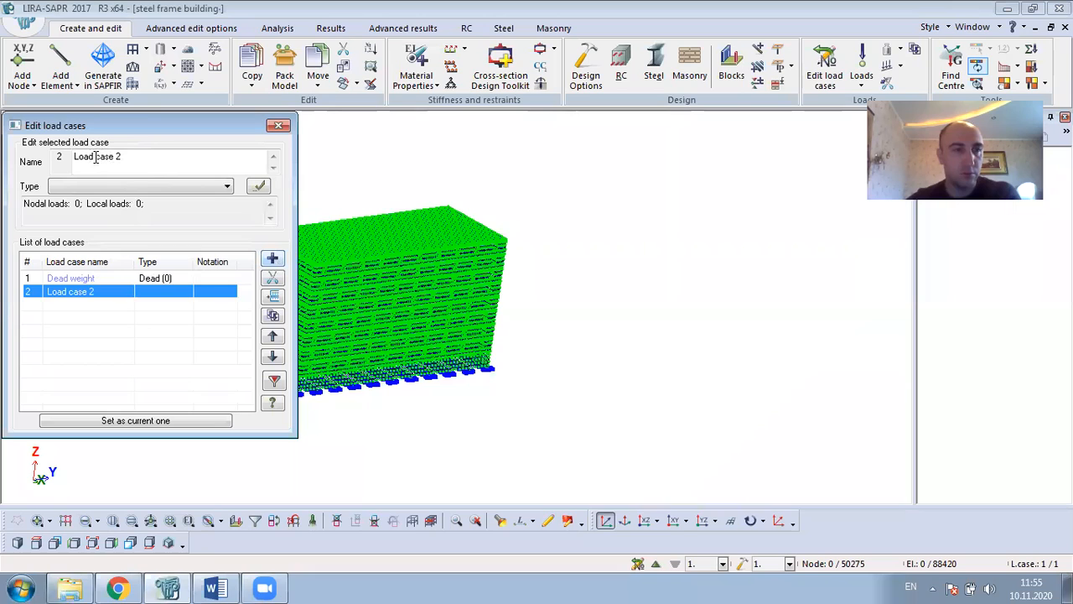
pyautogui.moveTo(96, 157); pyautogui.dragTo(160, 212)
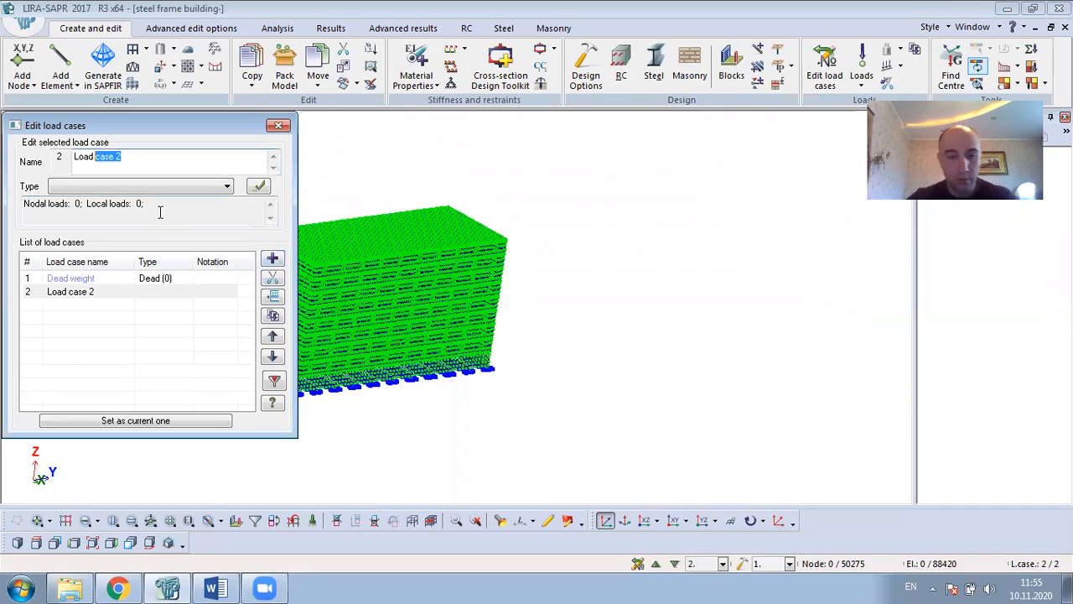
pyautogui.write('from flo')
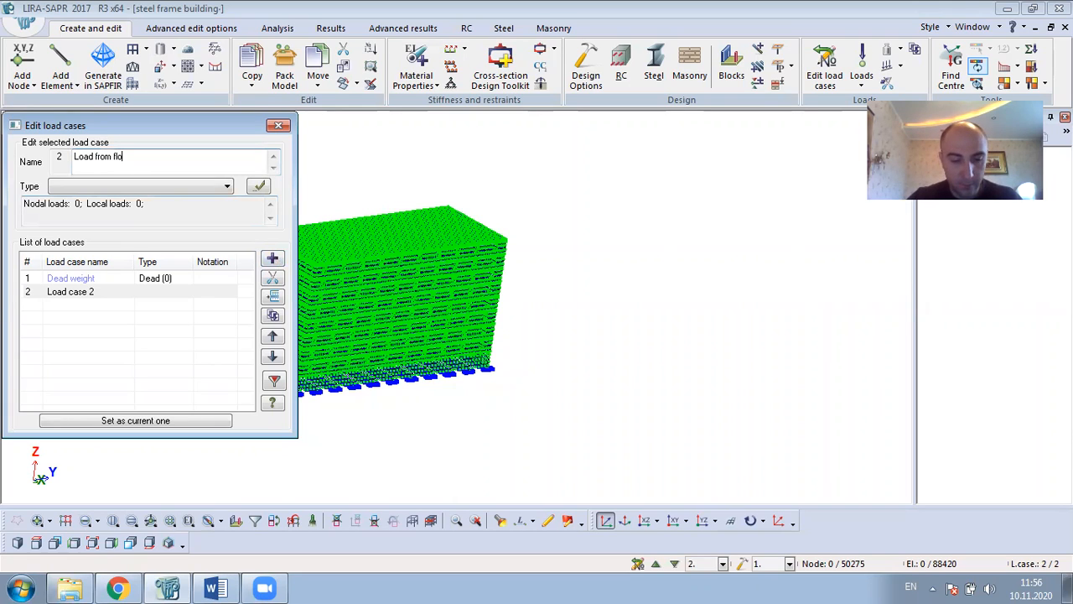
pyautogui.write('or')
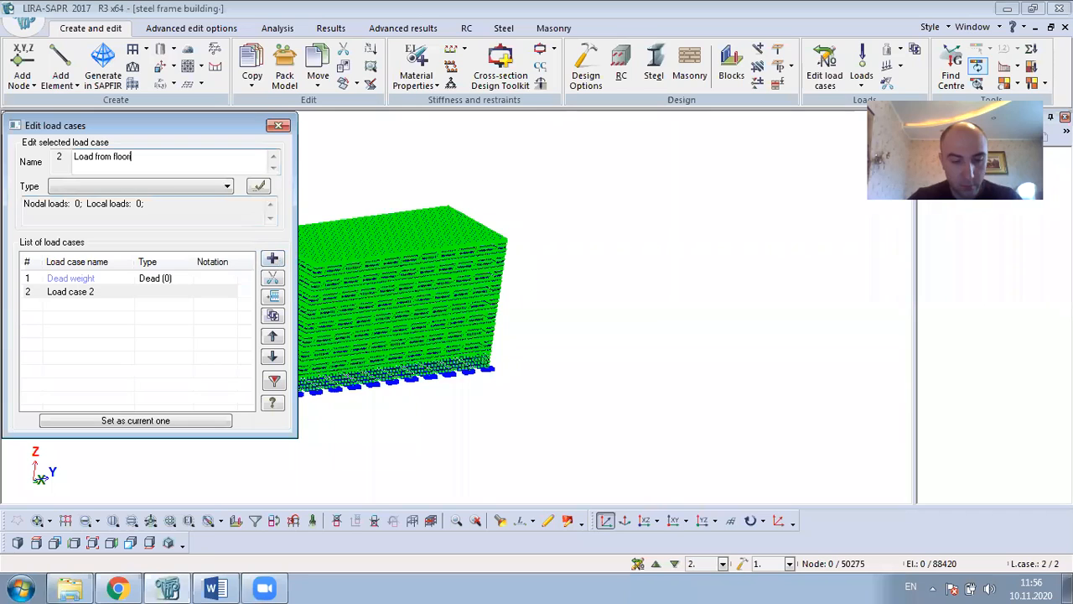
pyautogui.write('ing')
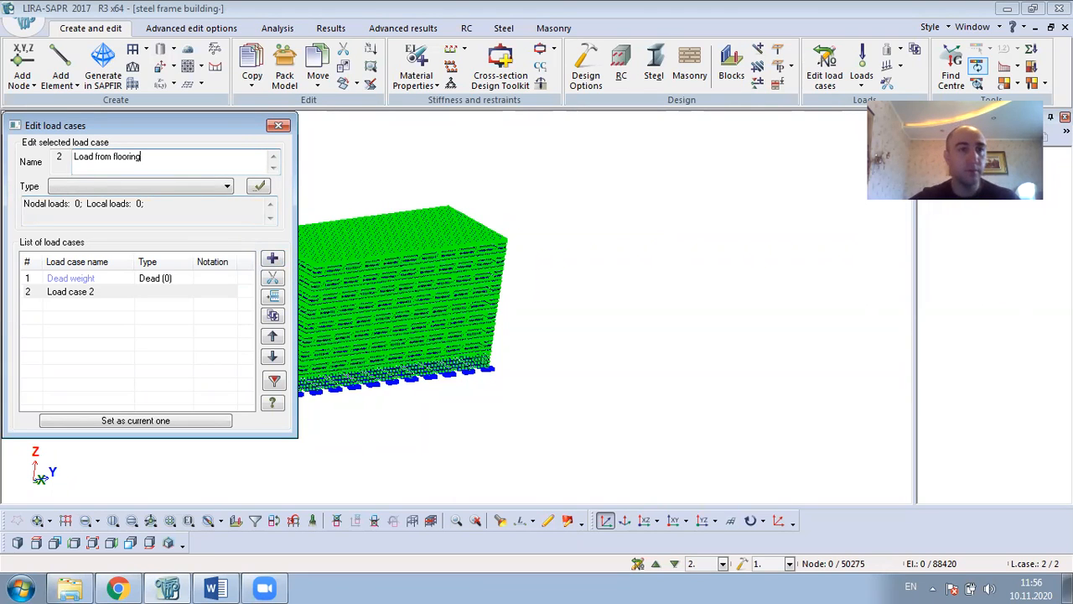
# Assign the type Live temp. / Live to the flooring load case and set it as the current load case
pyautogui.click(168, 186)
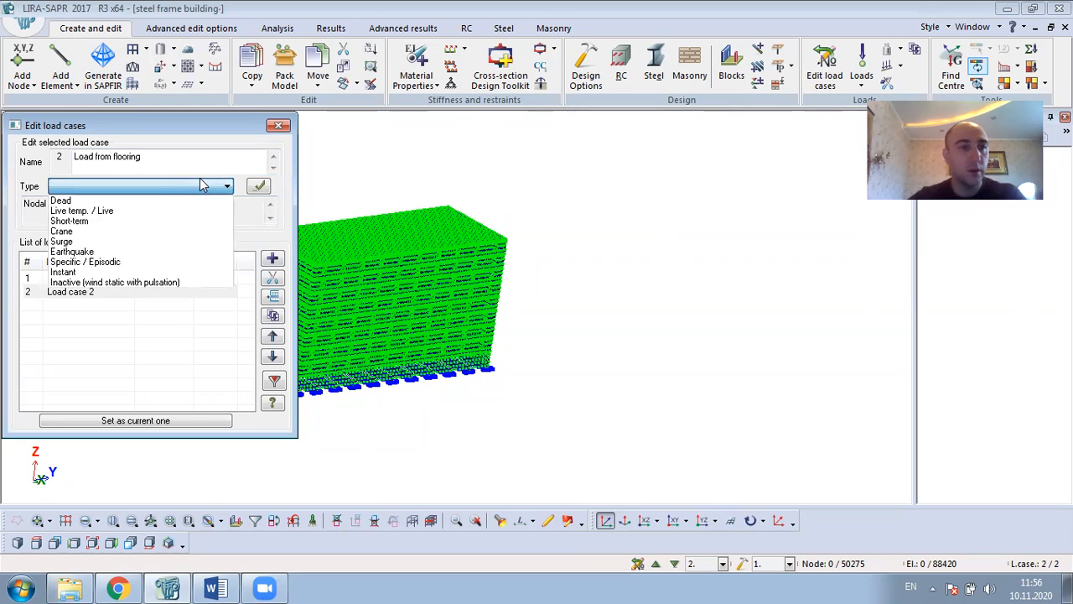
pyautogui.click(137, 209)
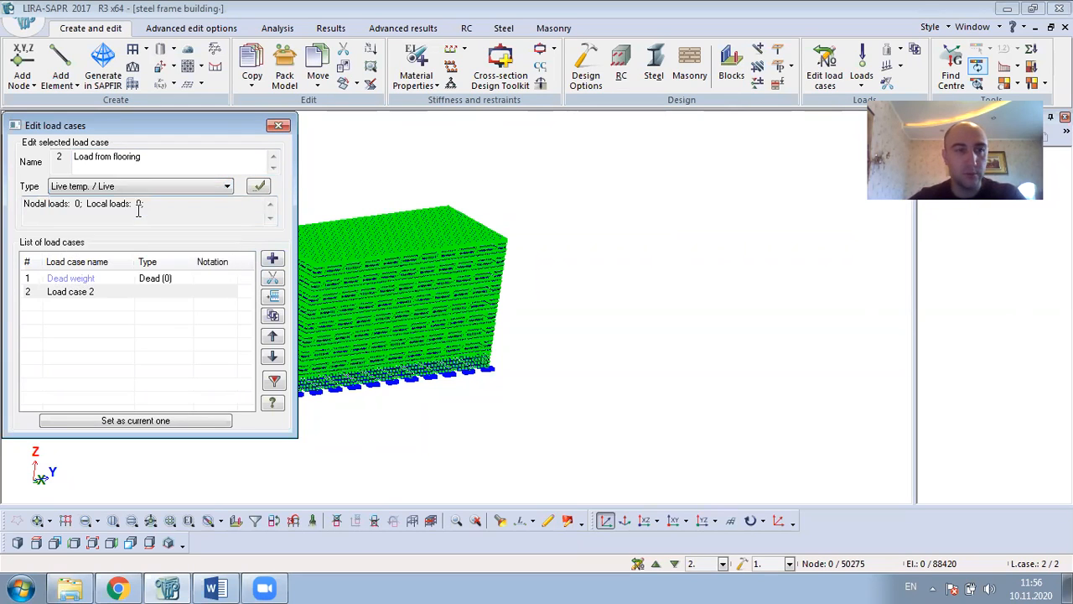
pyautogui.click(258, 186)
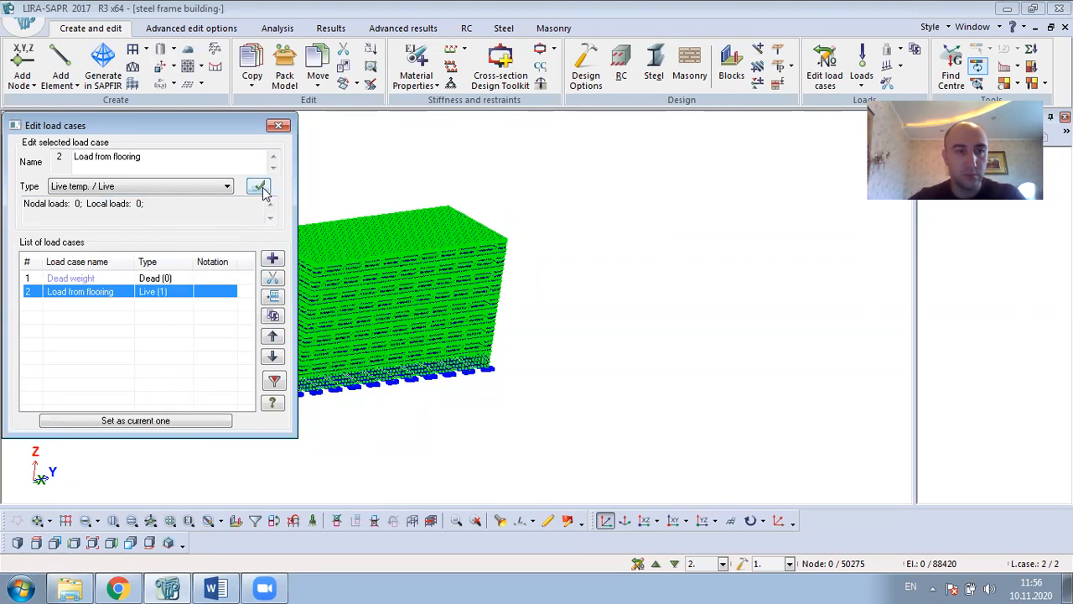
pyautogui.click(142, 421)
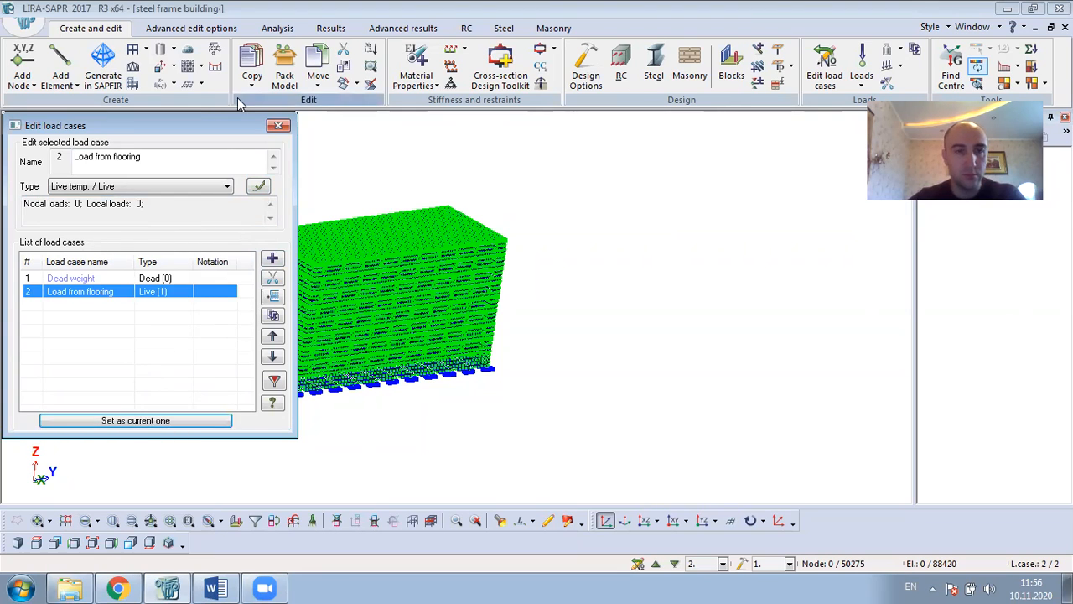
pyautogui.click(277, 127)
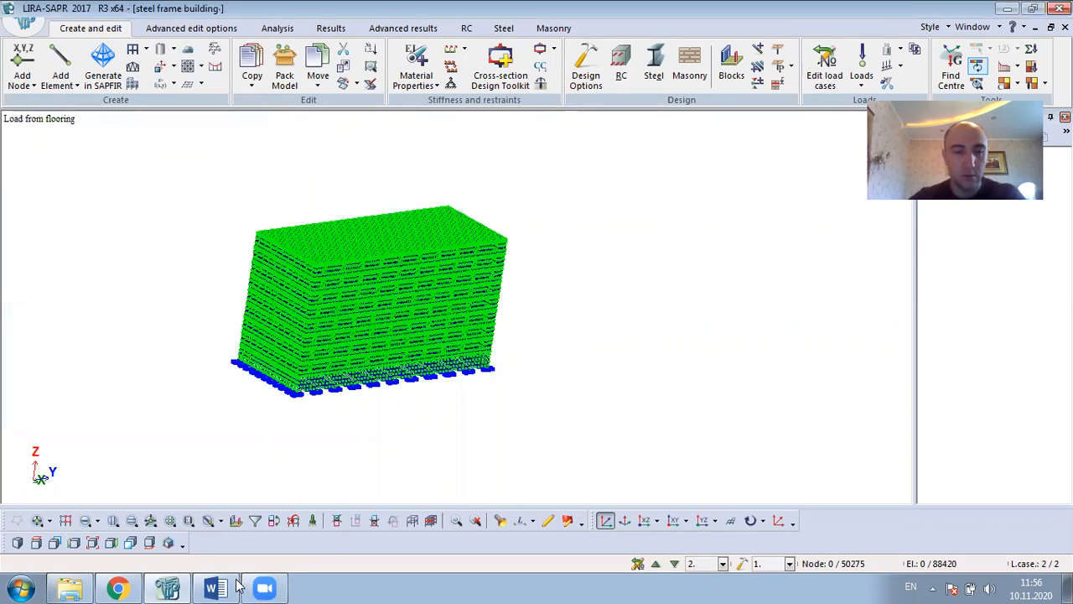
# Switch to the Word assignment document, check the floor construction weight in column 8, and return to LIRA-SAPR
pyautogui.click(221, 588)
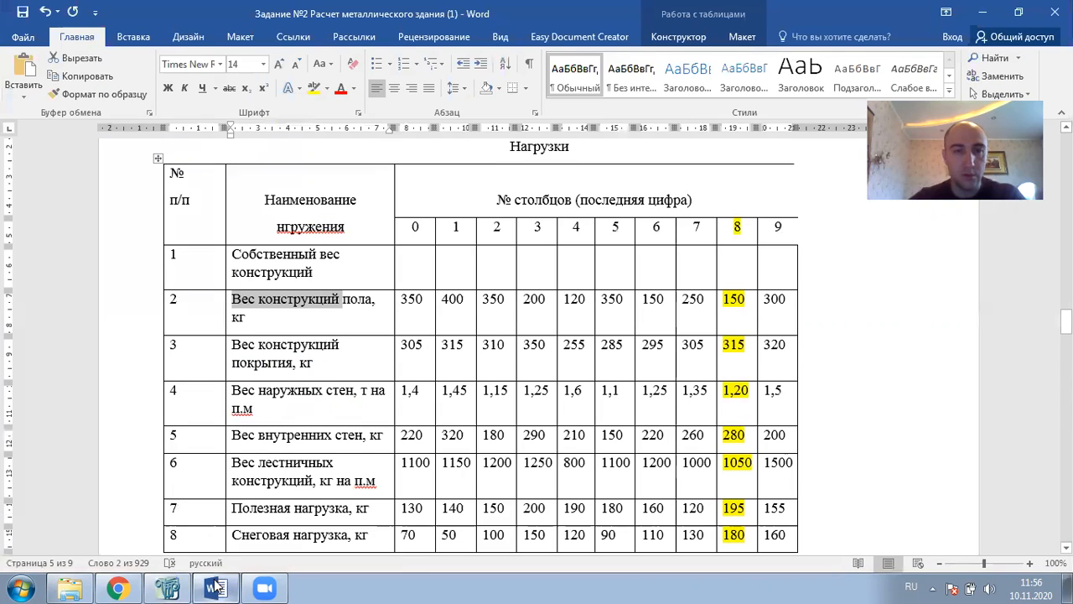
pyautogui.doubleClick(728, 299)
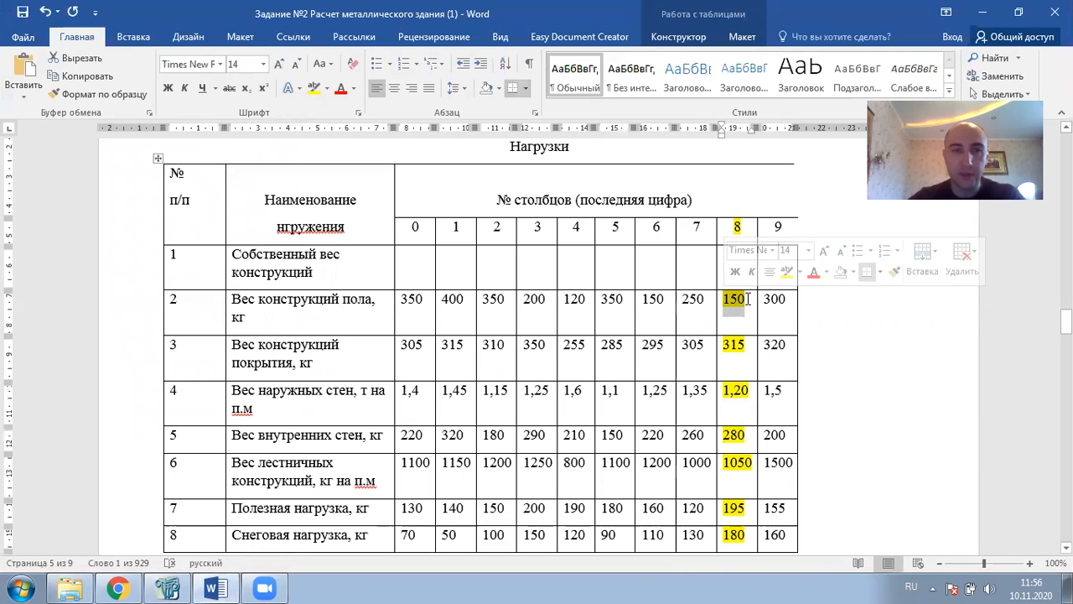
pyautogui.click(993, 12)
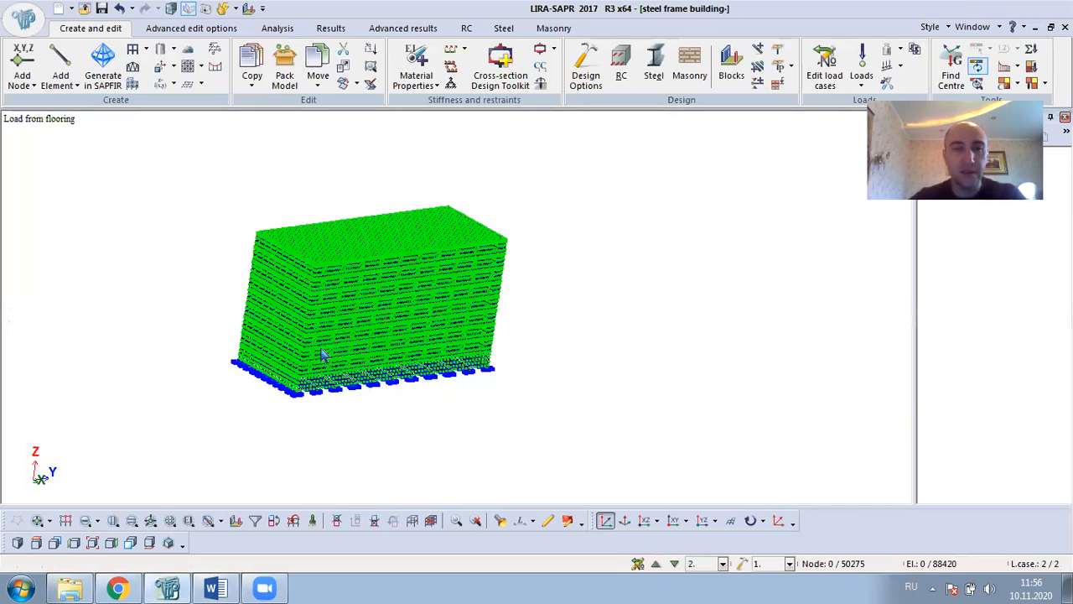
# Apply a uniformly distributed load of 0.15 t/m² in the global Z direction to the plates of all the floor slabs
pyautogui.scroll(3, 323, 355)
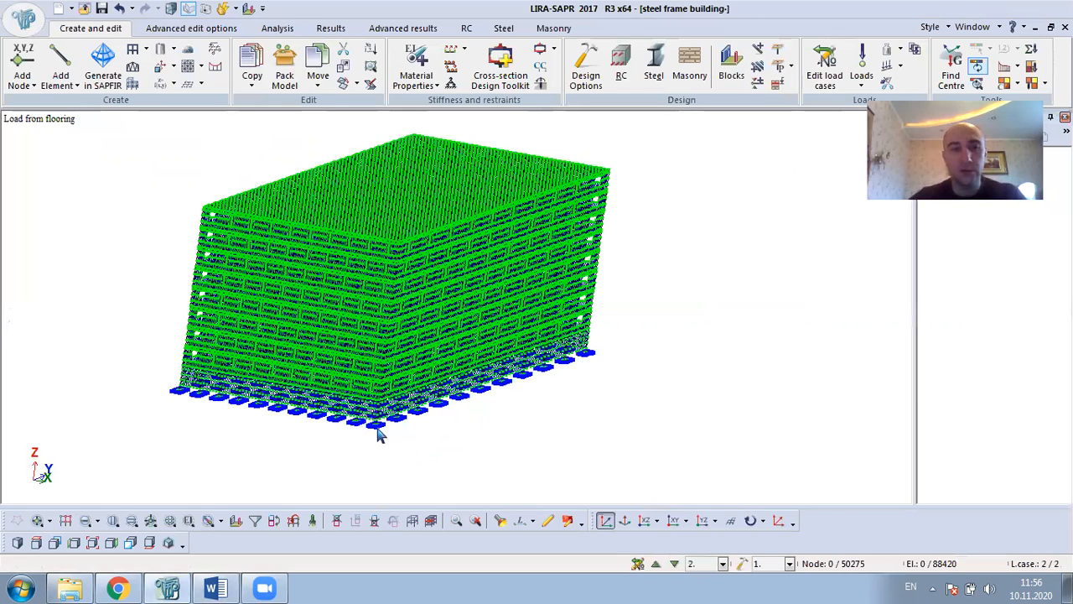
pyautogui.scroll(1, 365, 430)
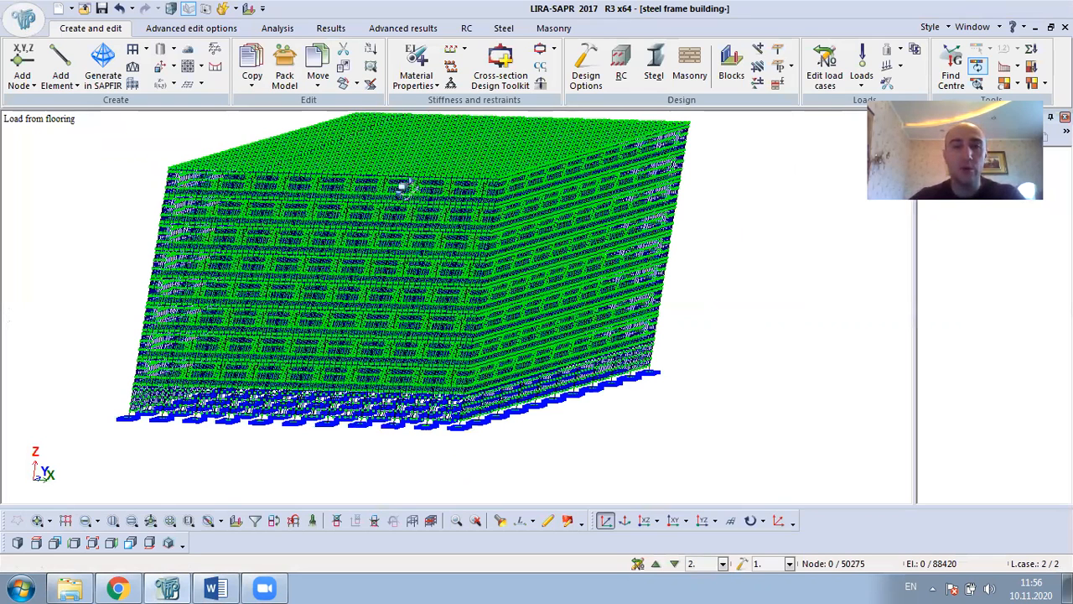
pyautogui.moveTo(401, 178); pyautogui.dragTo(410, 190, button='middle')
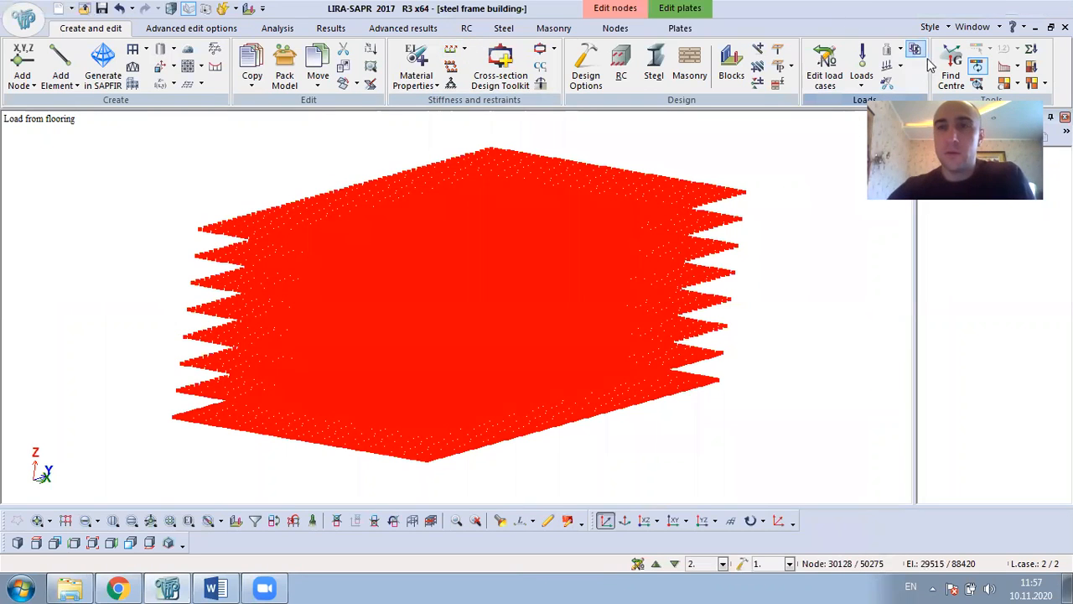
pyautogui.click(867, 81)
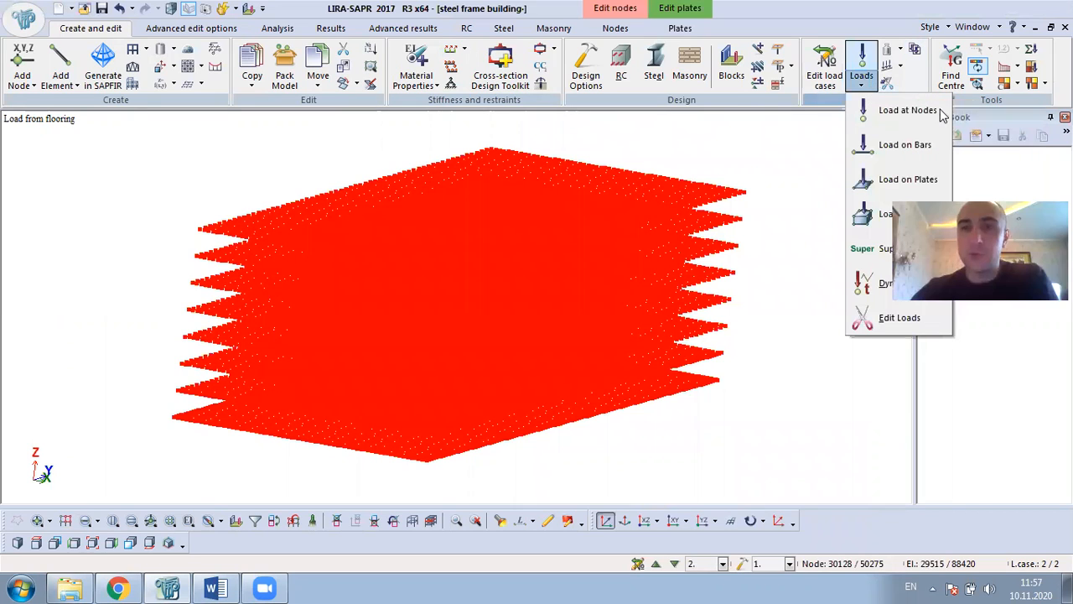
pyautogui.click(876, 180)
pyautogui.click(664, 226)
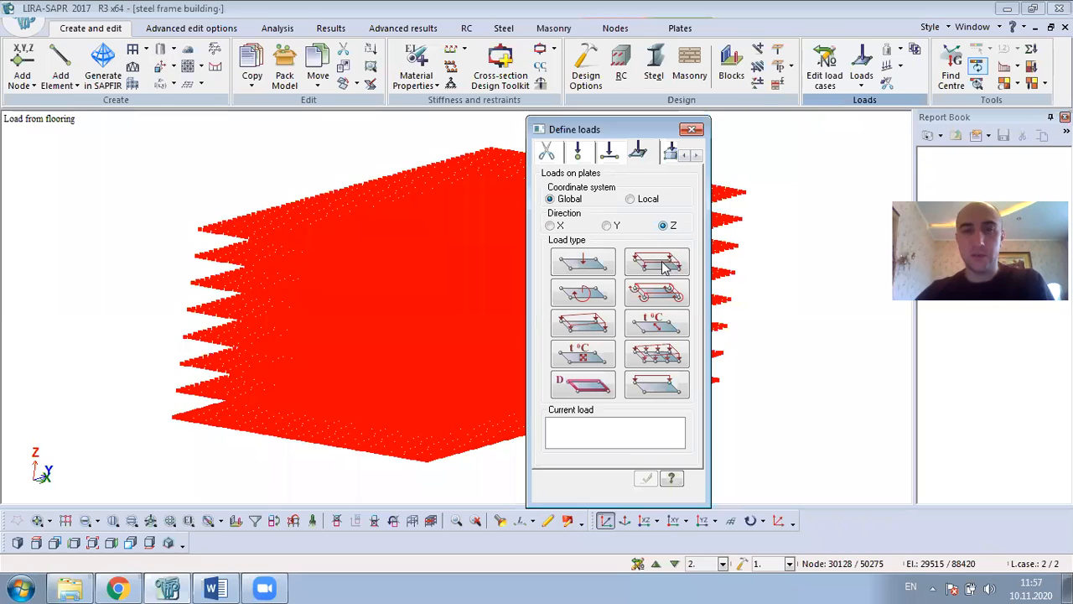
pyautogui.click(663, 265)
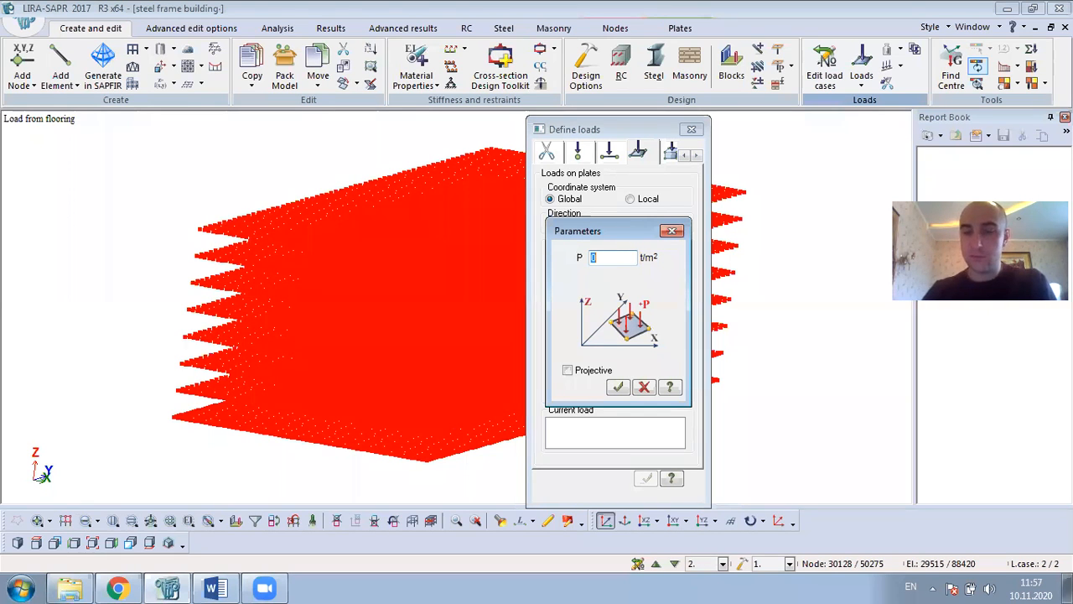
pyautogui.write('0.15')
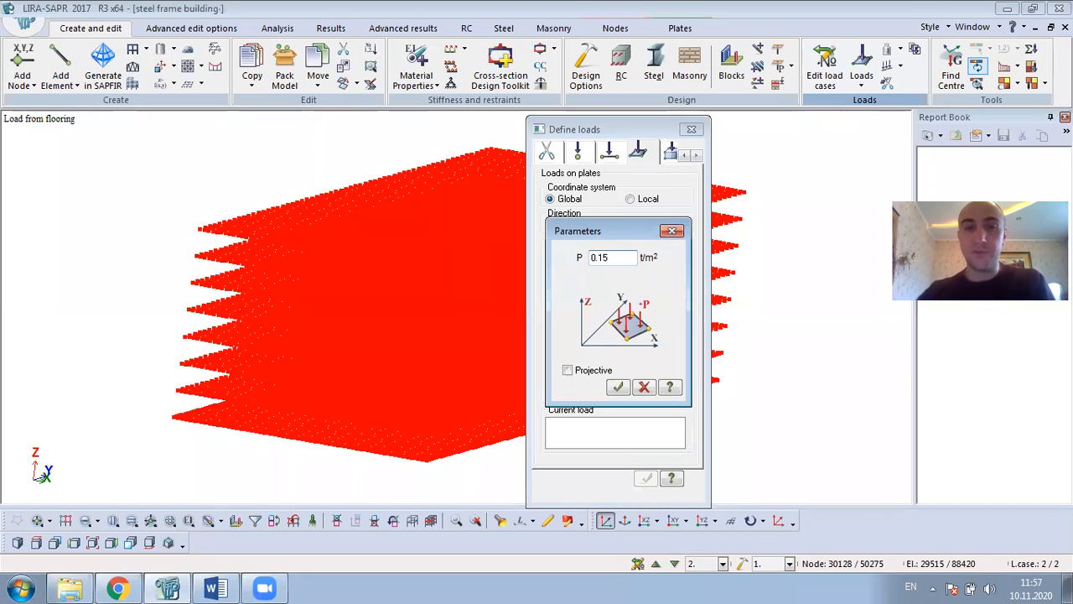
pyautogui.click(618, 387)
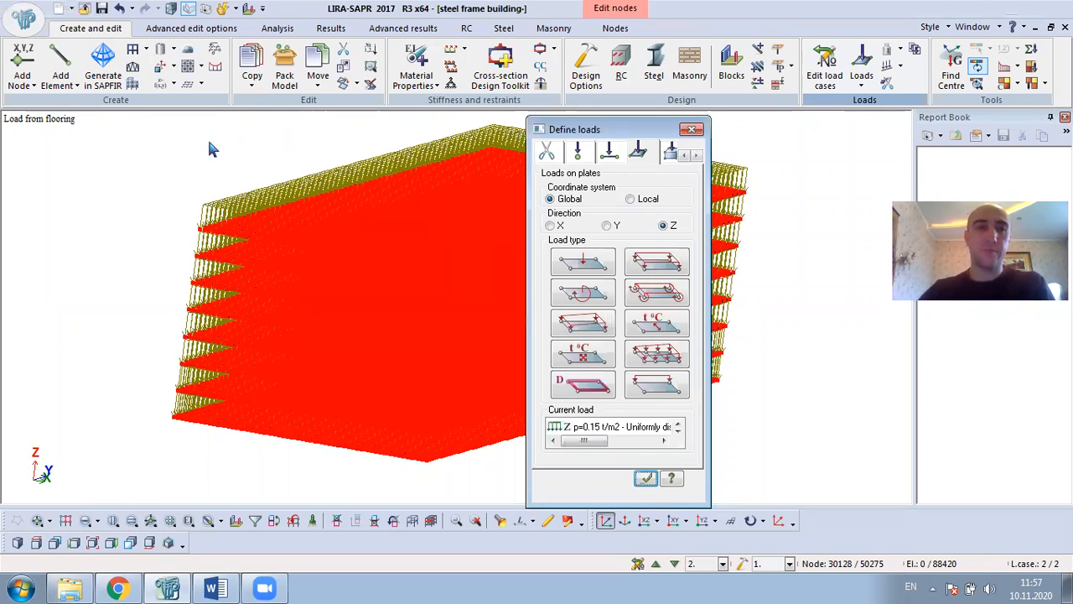
# Restore the full model view and unselect all nodes and elements
pyautogui.rightClick(82, 148)
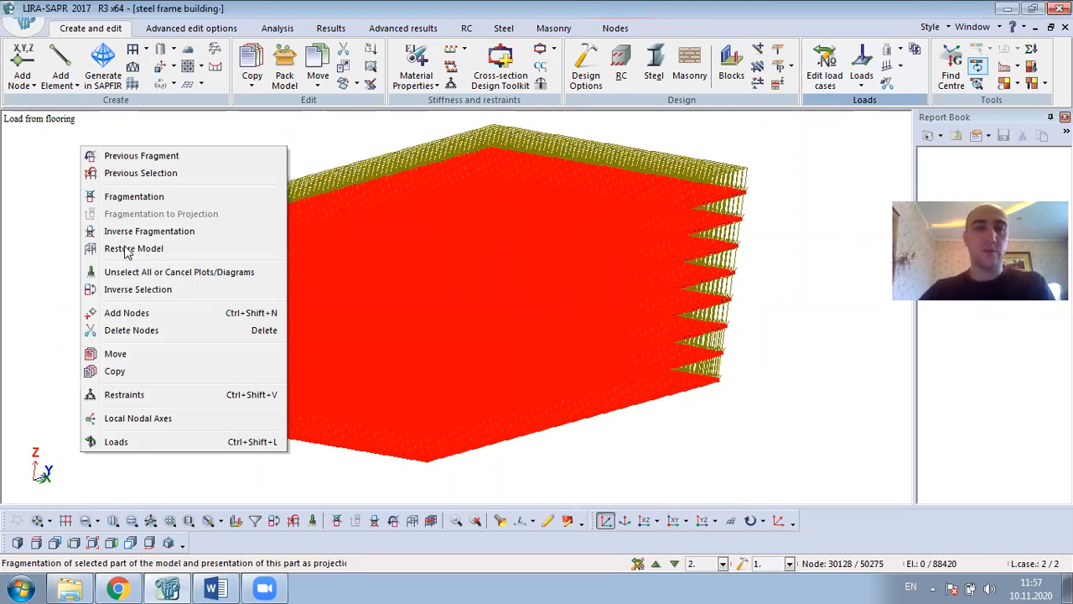
pyautogui.click(143, 250)
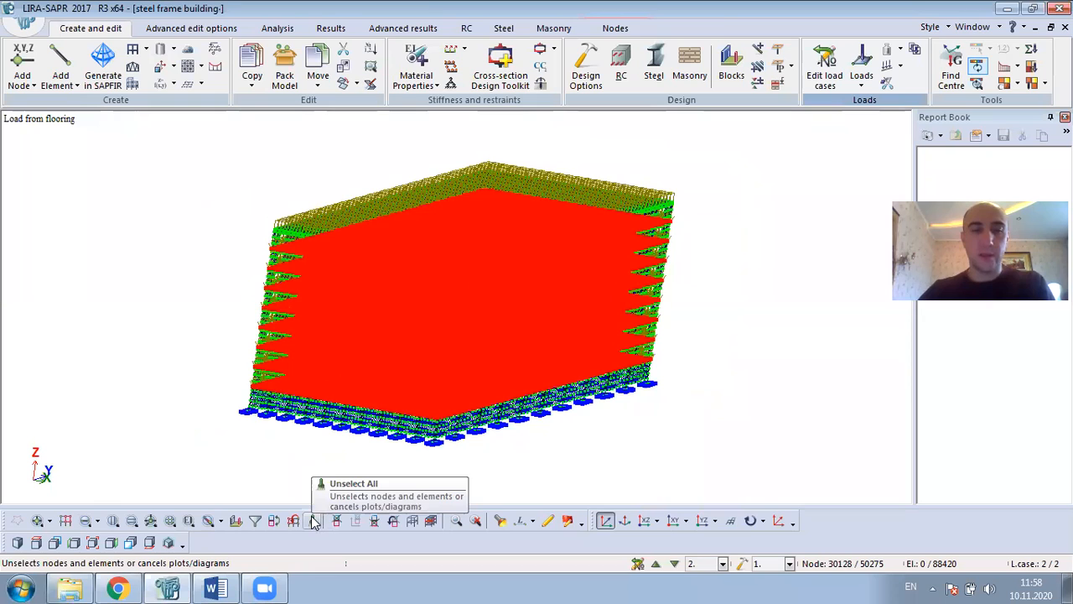
pyautogui.click(314, 522)
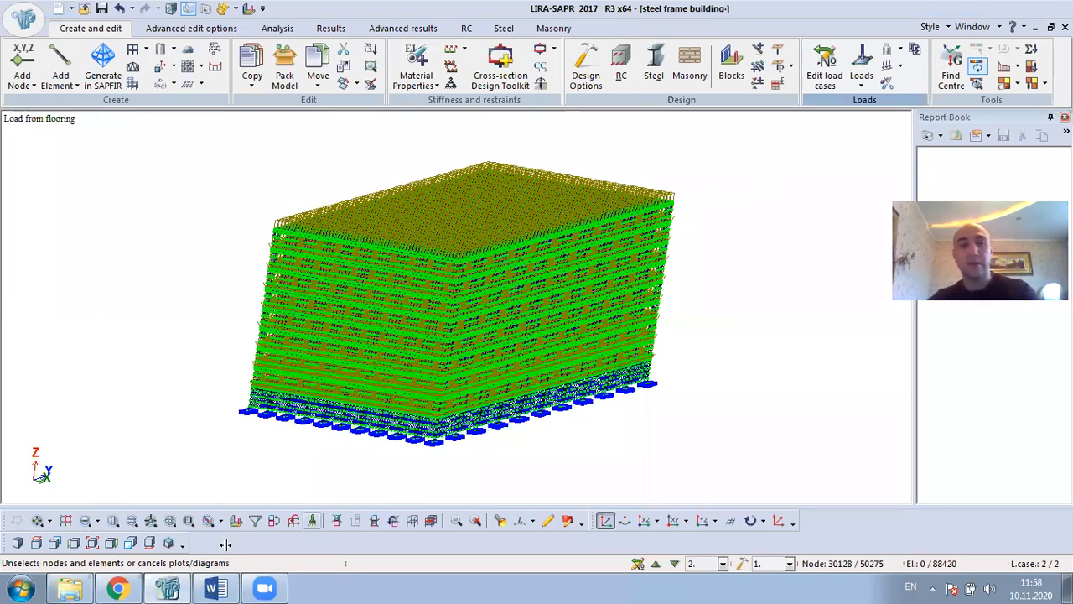
# Check the loads table in Word, return to LIRA-SAPR and add a third load case named "Load from covering constructions"
pyautogui.hotkey('alt', 'Tab')
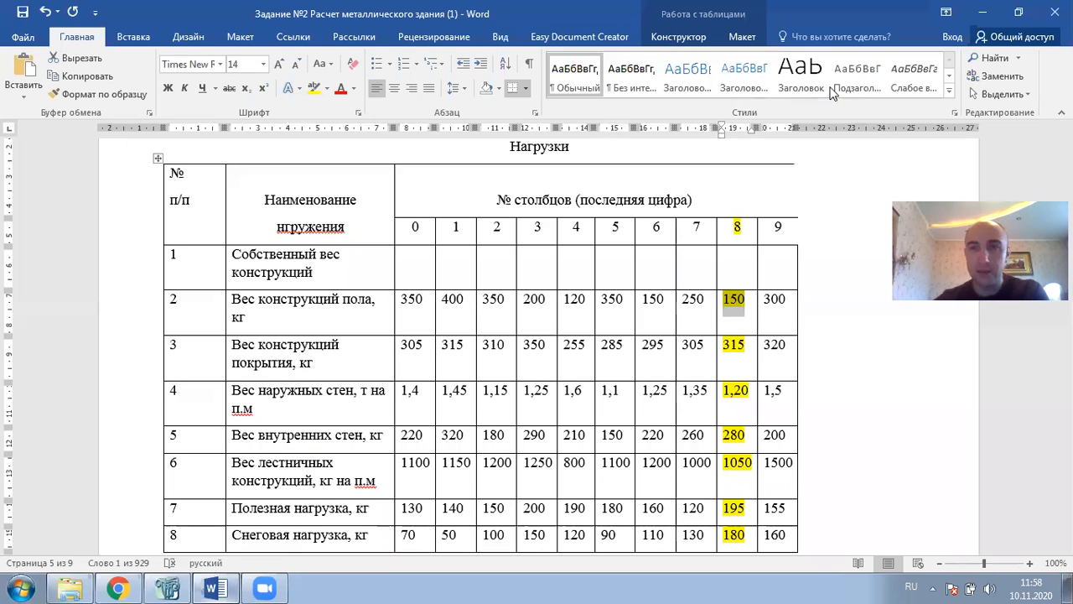
pyautogui.hotkey('alt', 'Tab')
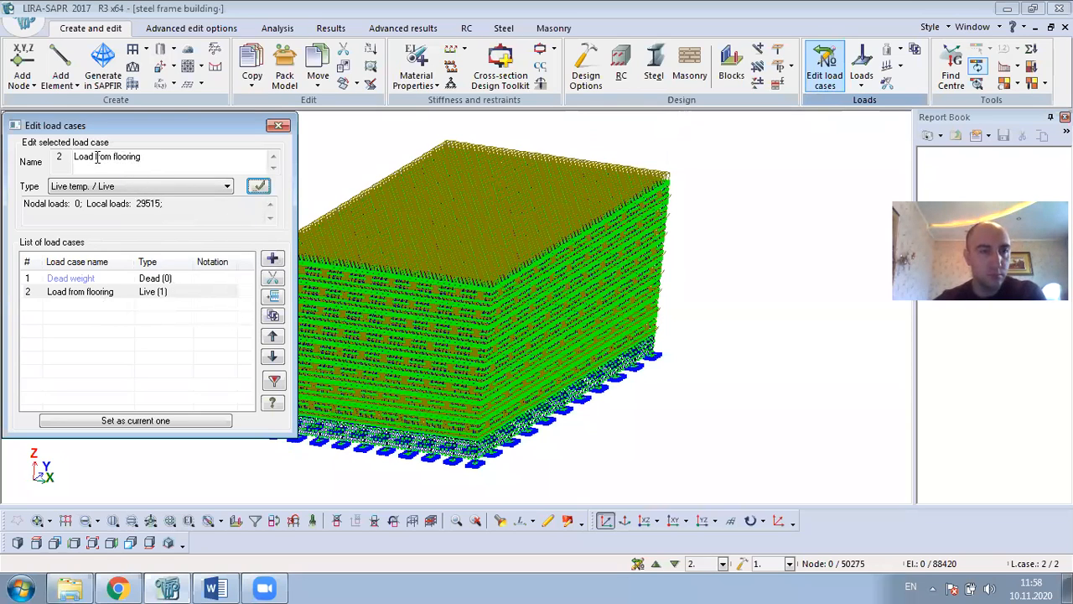
pyautogui.click(272, 258)
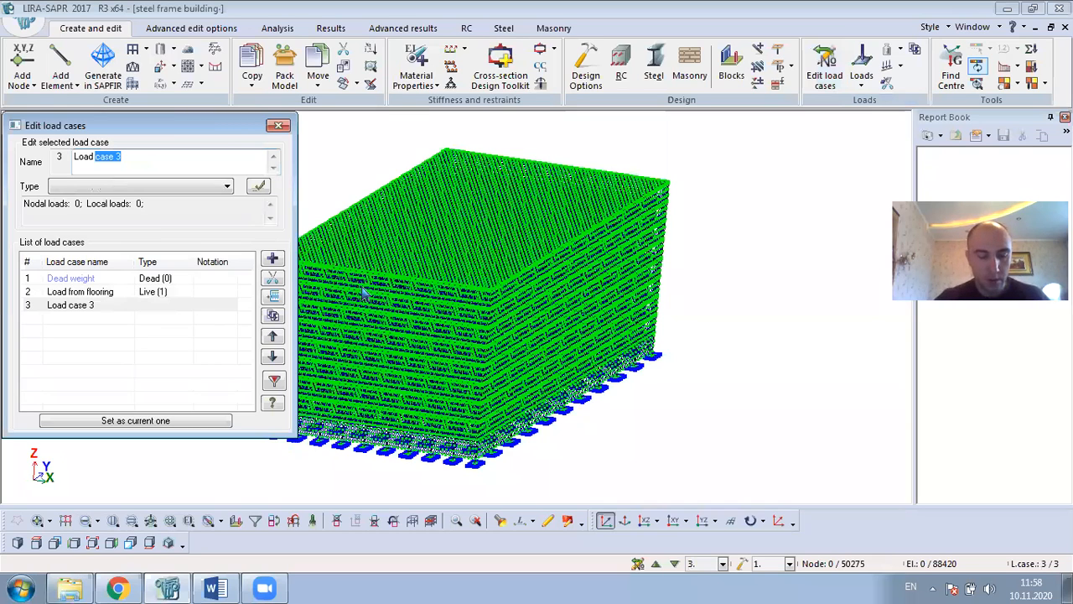
pyautogui.write('from')
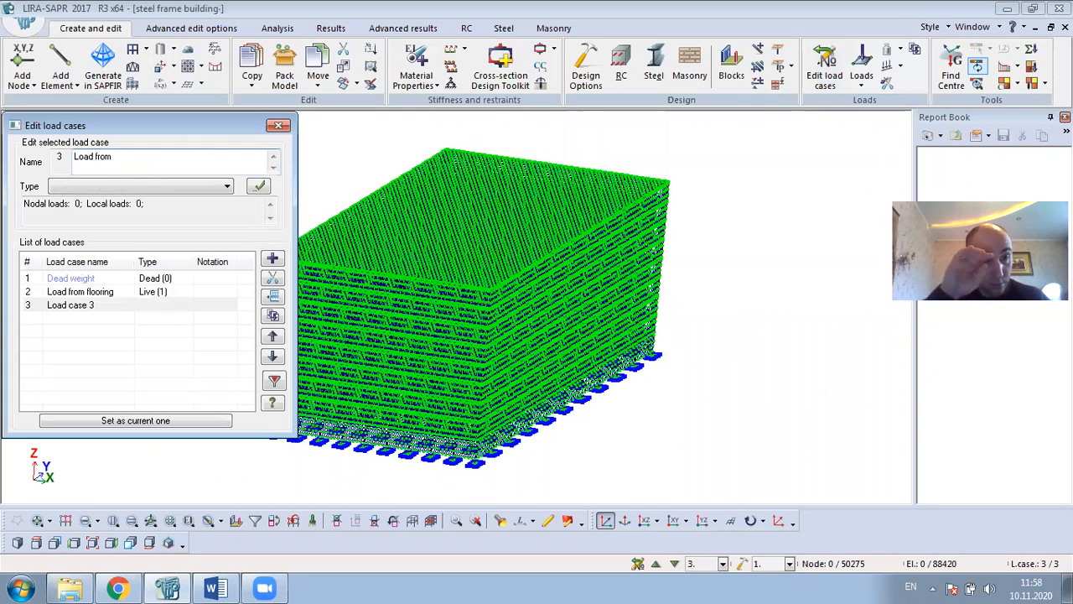
pyautogui.write(' co')
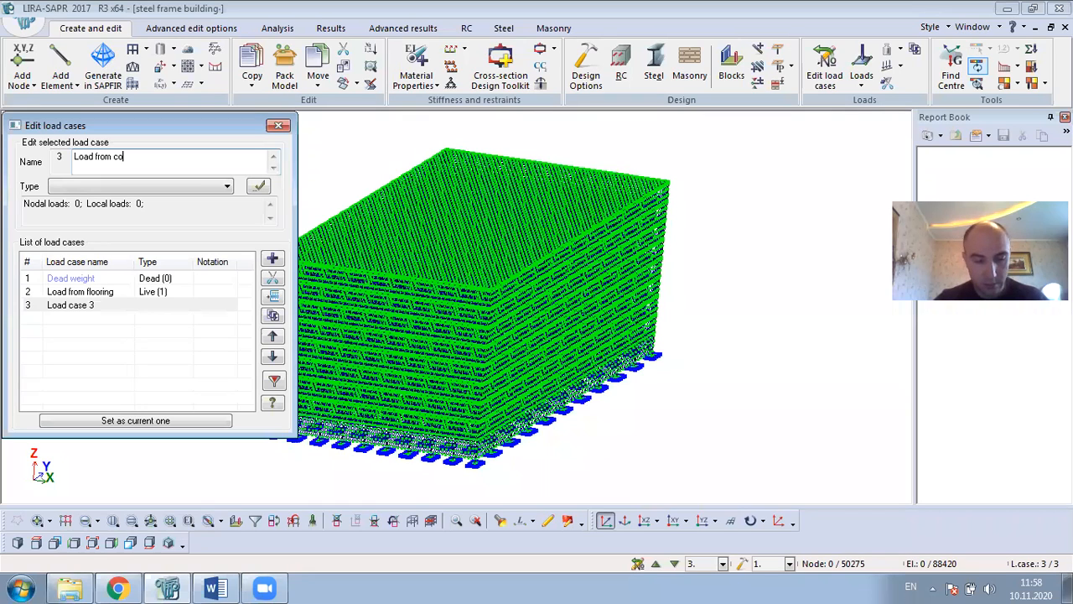
pyautogui.write('vering cons')
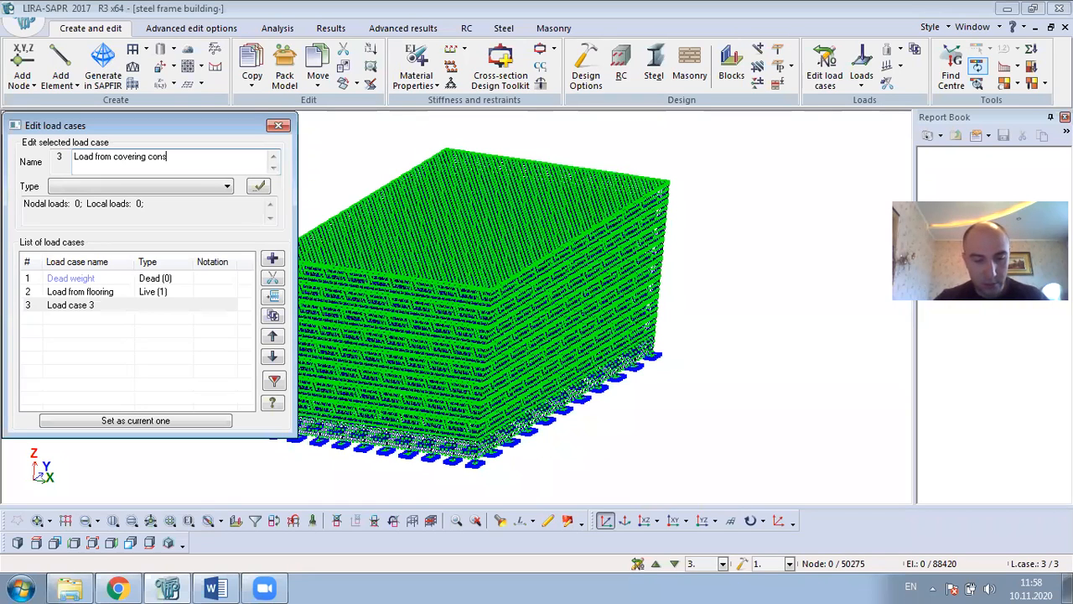
pyautogui.write('tructions')
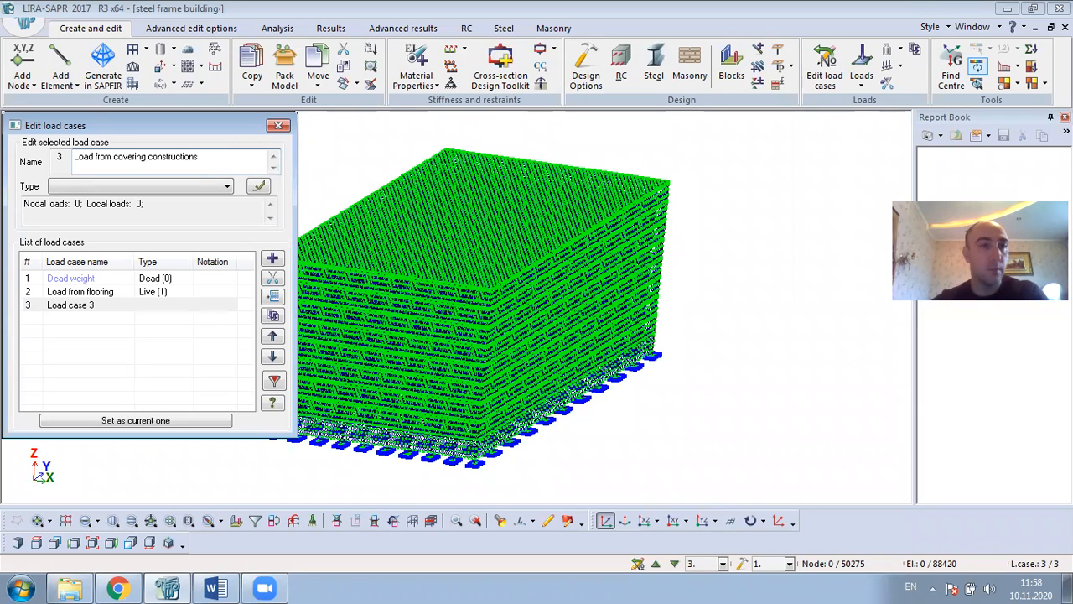
pyautogui.click(158, 186)
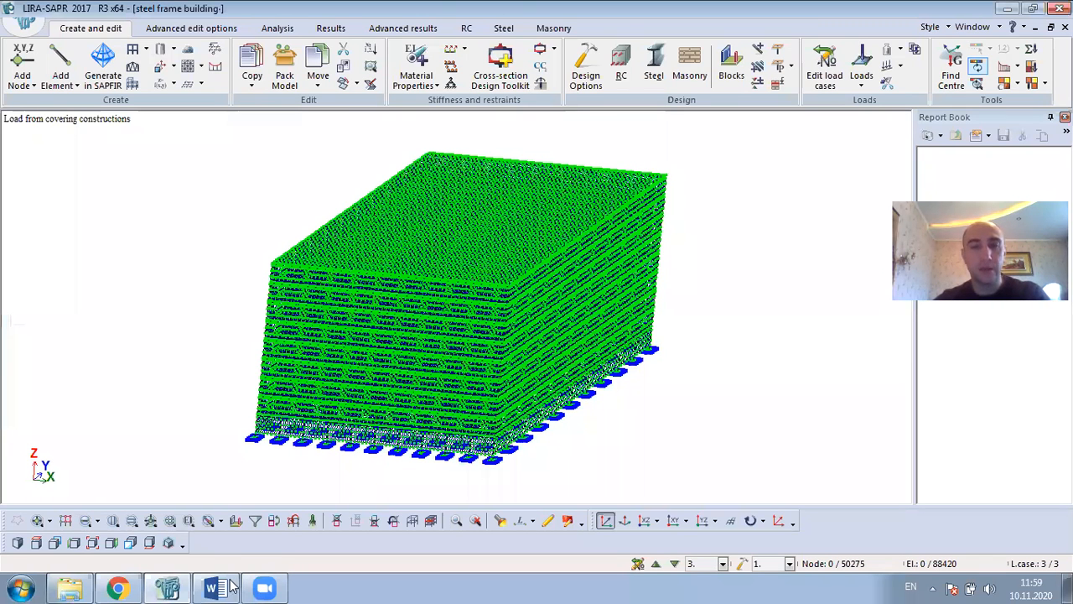
# Check the covering weight in Word, then in LIRA-SAPR select and isolate the elements with stiffness Plate H 15 (Monolithic Top Slab)
pyautogui.click(216, 588)
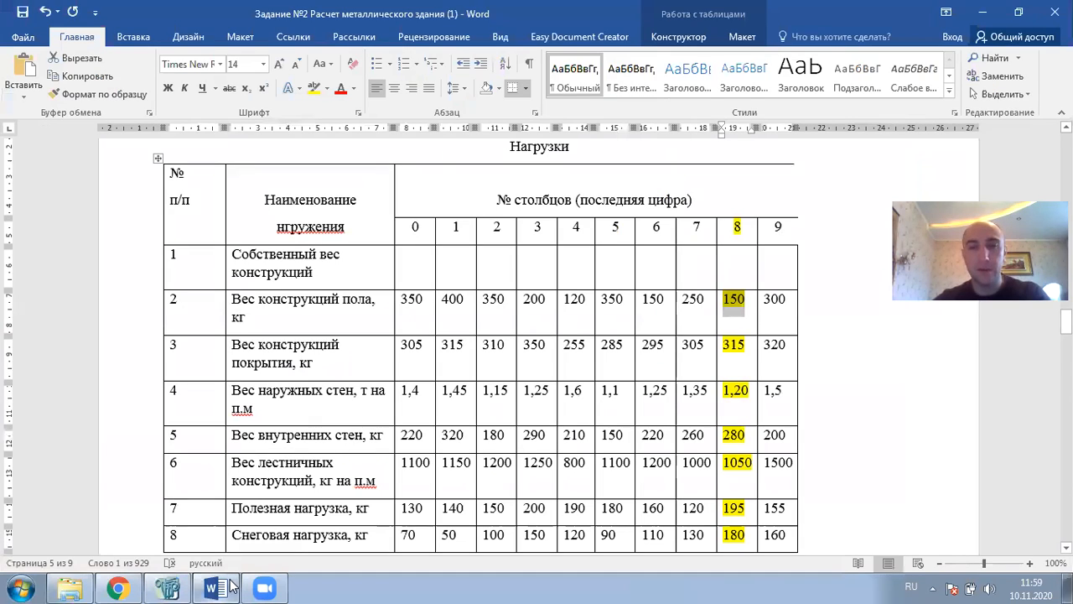
pyautogui.hotkey('alt', 'Tab')
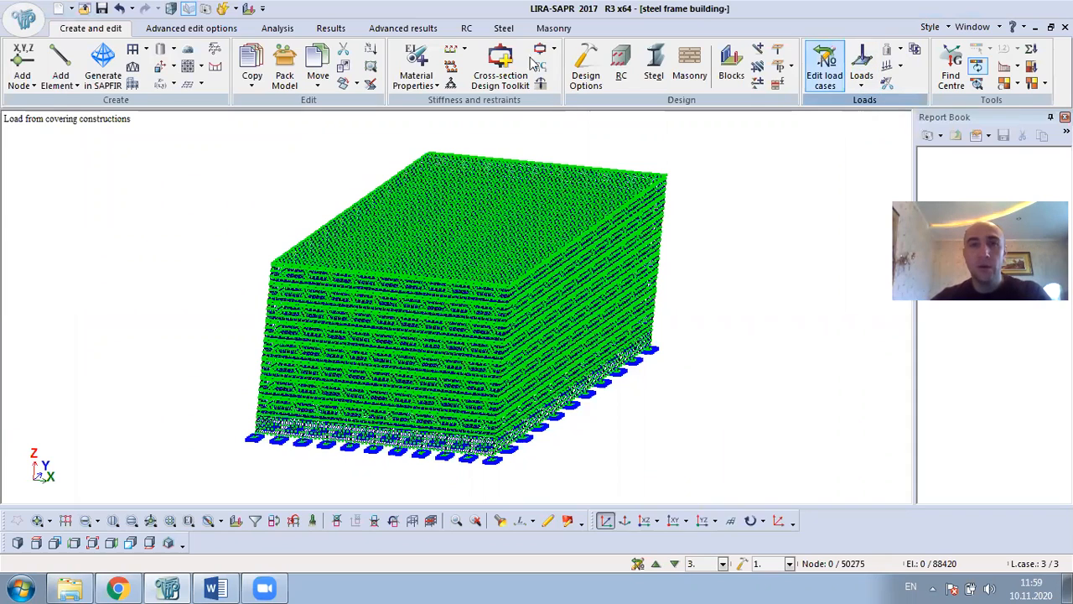
pyautogui.click(420, 56)
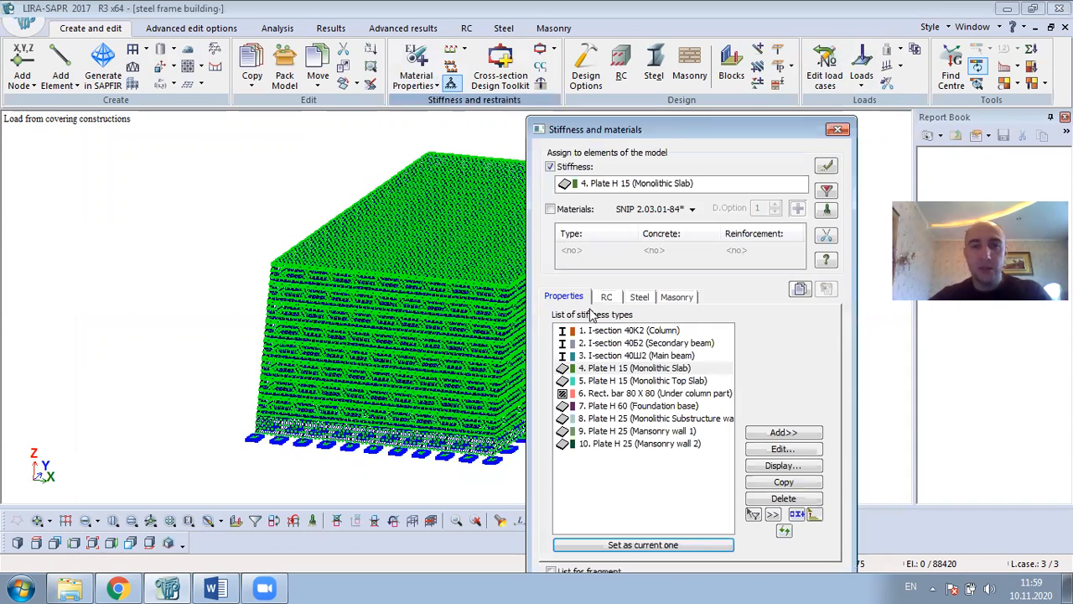
pyautogui.click(668, 383)
pyautogui.click(828, 191)
pyautogui.rightClick(231, 165)
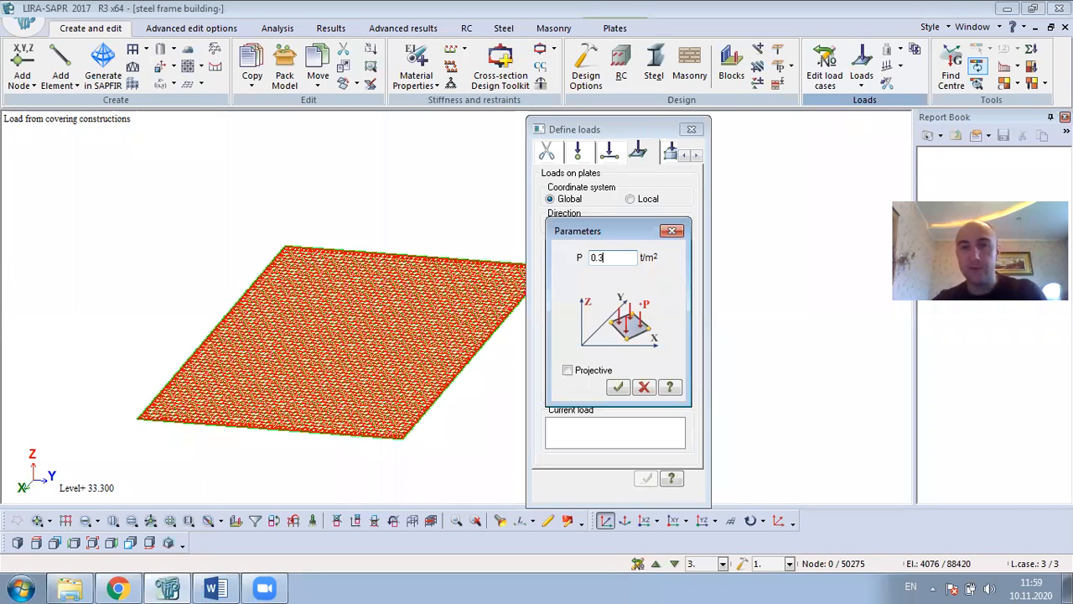
# Apply a uniformly distributed load of 0.315 t/m² along global Z to the isolated top slab and restore the full model
pyautogui.click(618, 387)
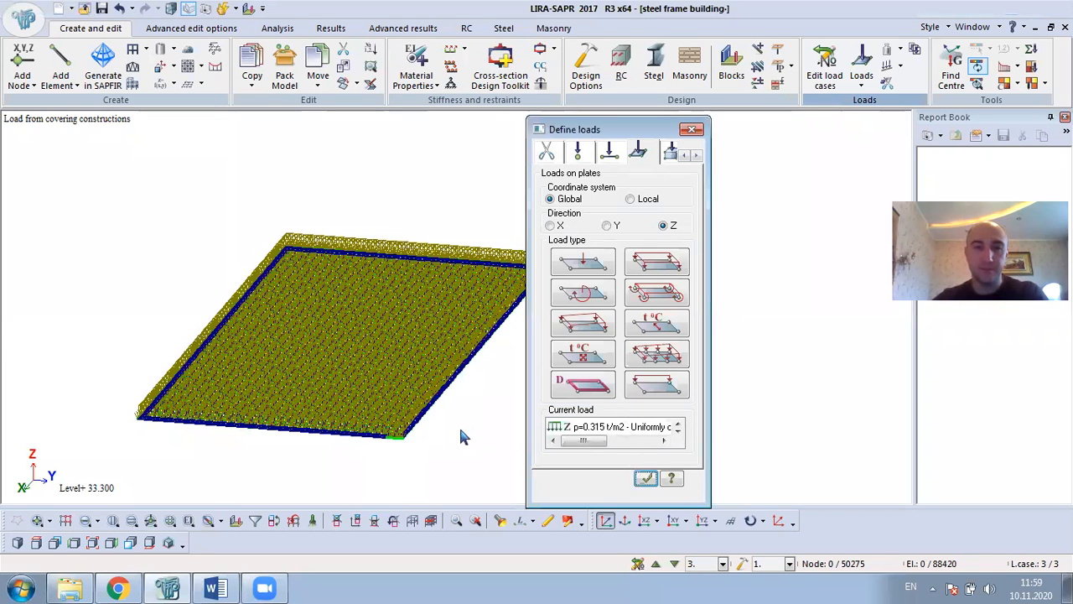
pyautogui.click(644, 477)
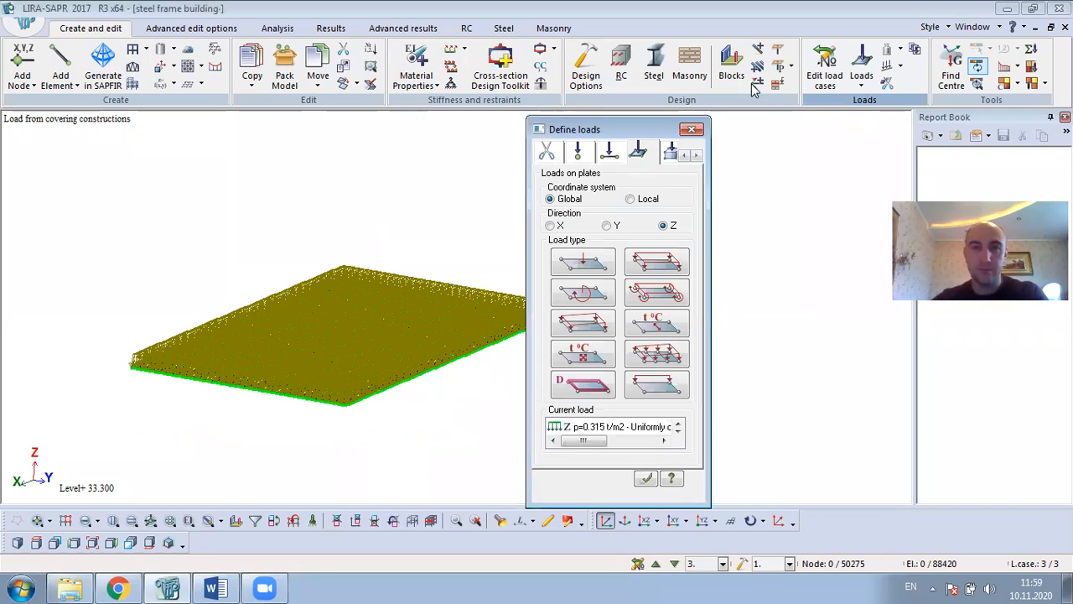
pyautogui.rightClick(526, 158)
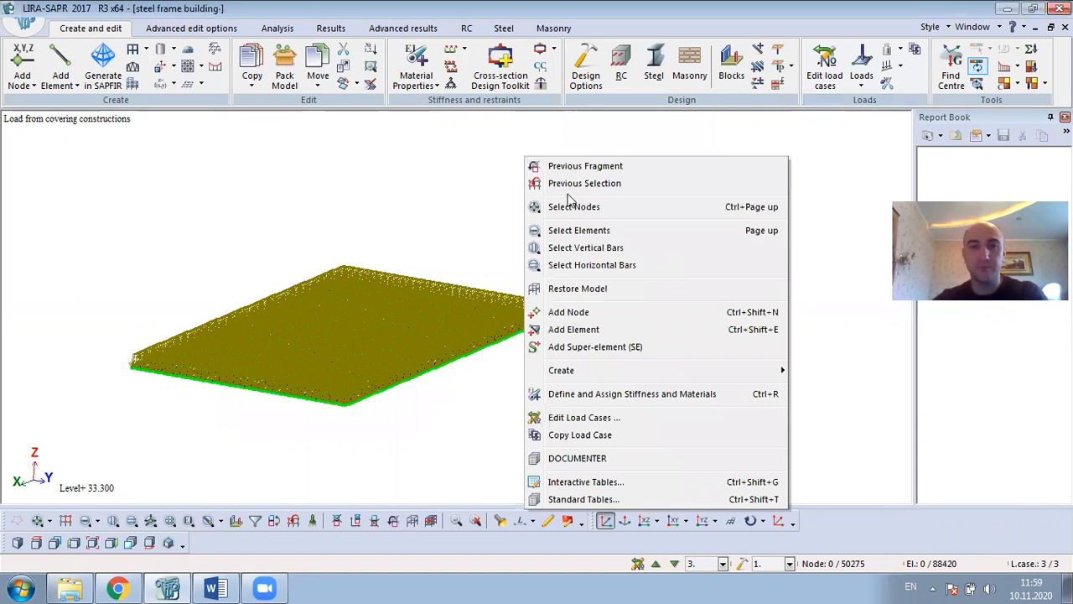
pyautogui.click(587, 289)
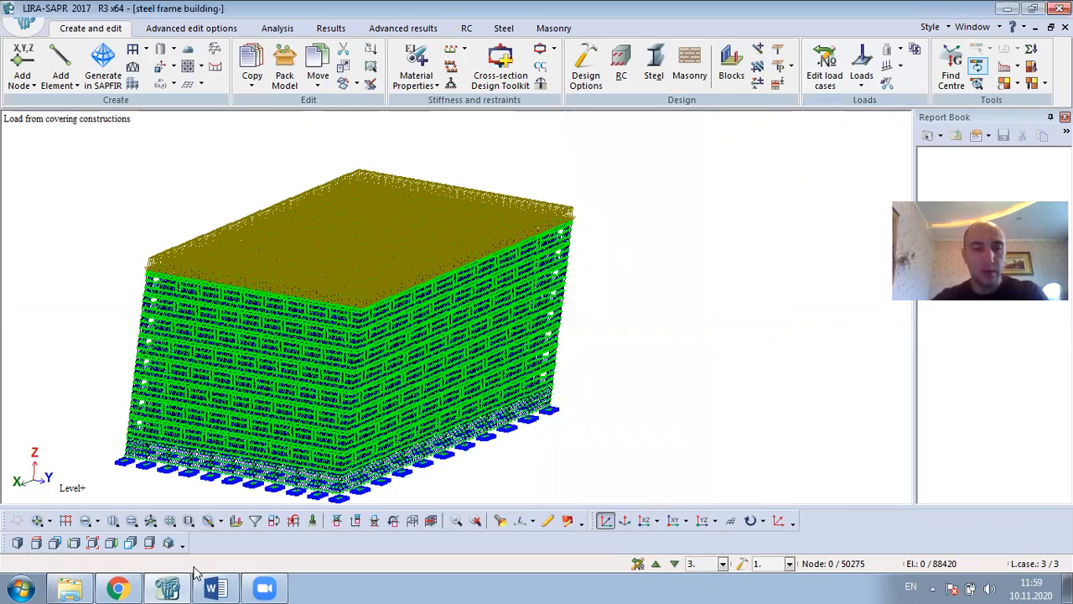
# Switch to the Word assignment document and change the unit of the external wall weight in row 4 to "кг"
pyautogui.hotkey('alt', 'Tab')
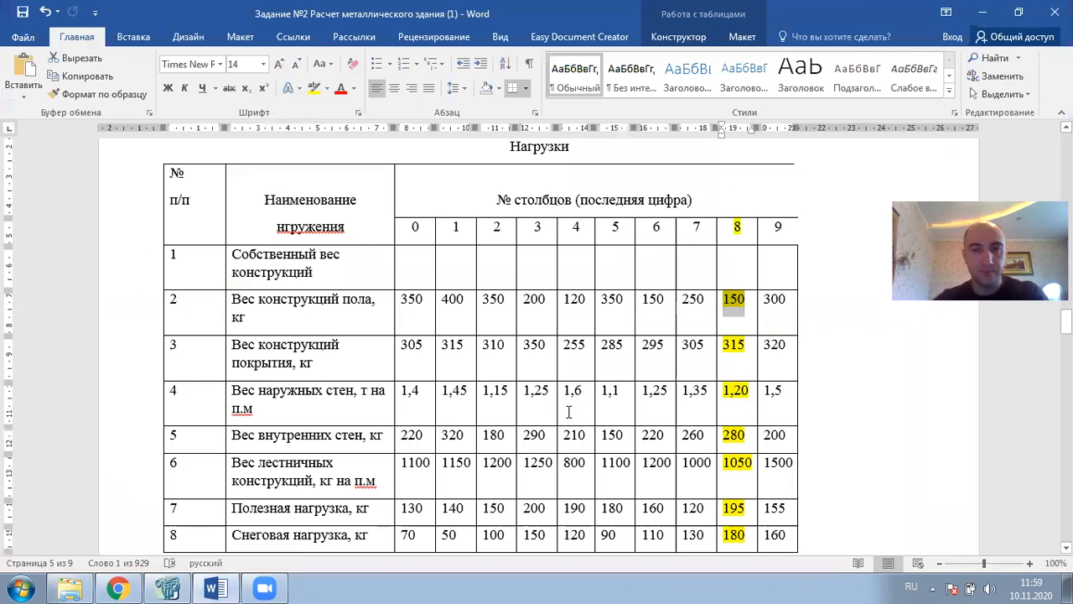
pyautogui.moveTo(262, 411); pyautogui.dragTo(232, 394)
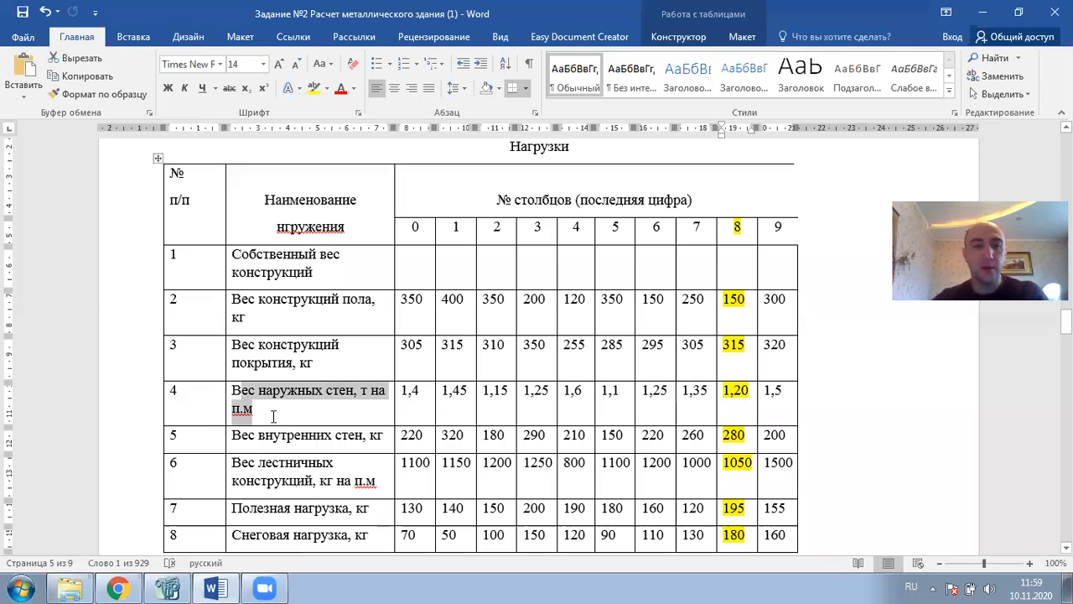
pyautogui.scroll(-3, 280, 414)
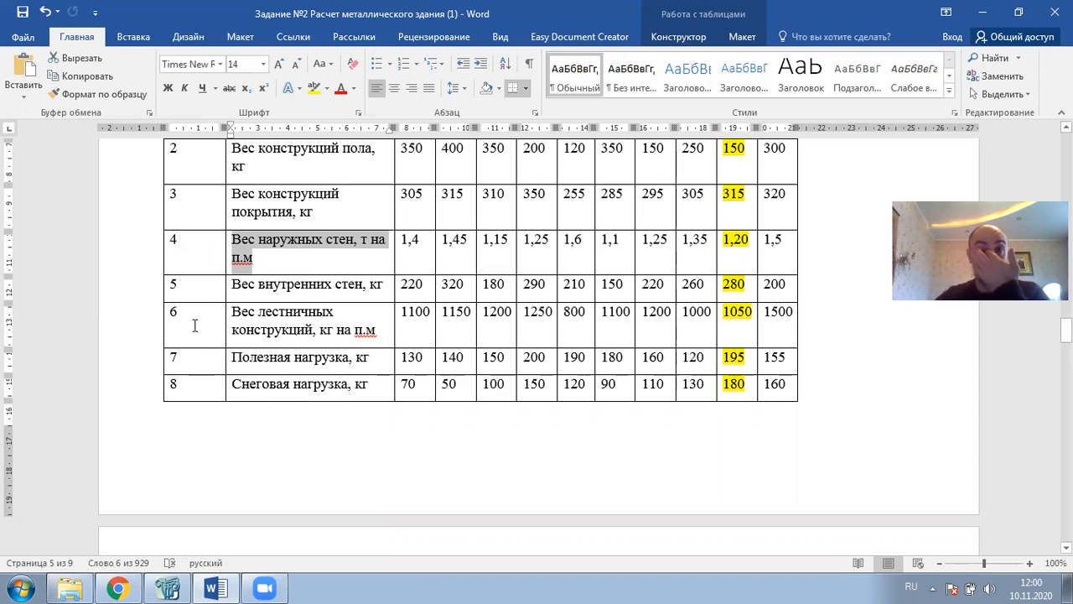
pyautogui.click(365, 240)
pyautogui.moveTo(367, 241); pyautogui.dragTo(361, 241)
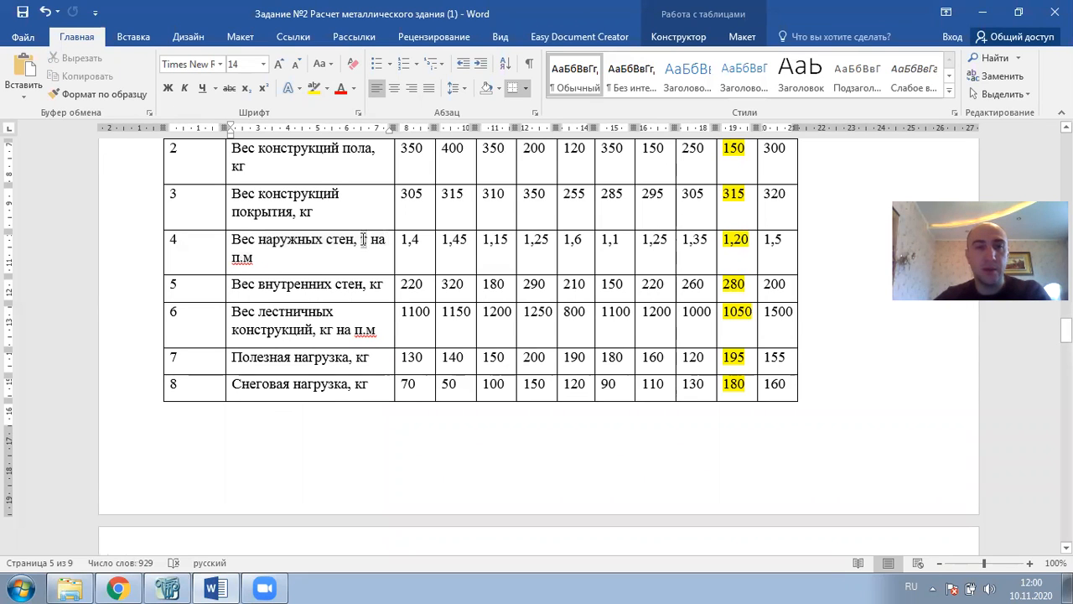
pyautogui.write('кг')
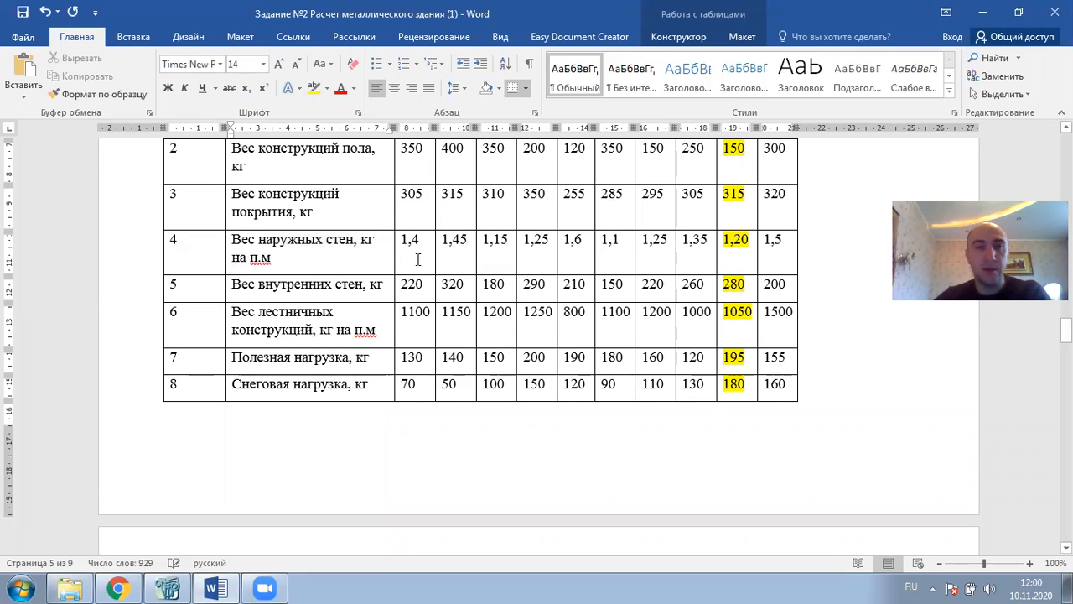
# In the external wall weight row, change the first four values to 140, 145, 115 and 125
pyautogui.click(413, 243)
pyautogui.press('BackSpace')
pyautogui.click(421, 245)
pyautogui.write('0')
pyautogui.click(458, 240)
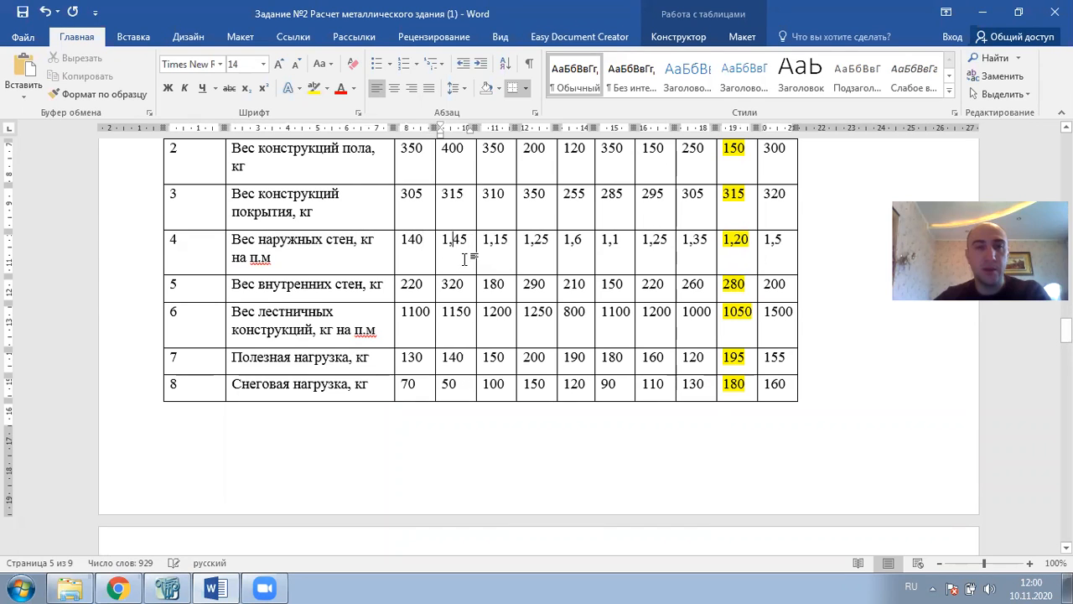
pyautogui.press('BackSpace')
pyautogui.click(493, 242)
pyautogui.press('BackSpace')
pyautogui.click(536, 244)
pyautogui.press('BackSpace')
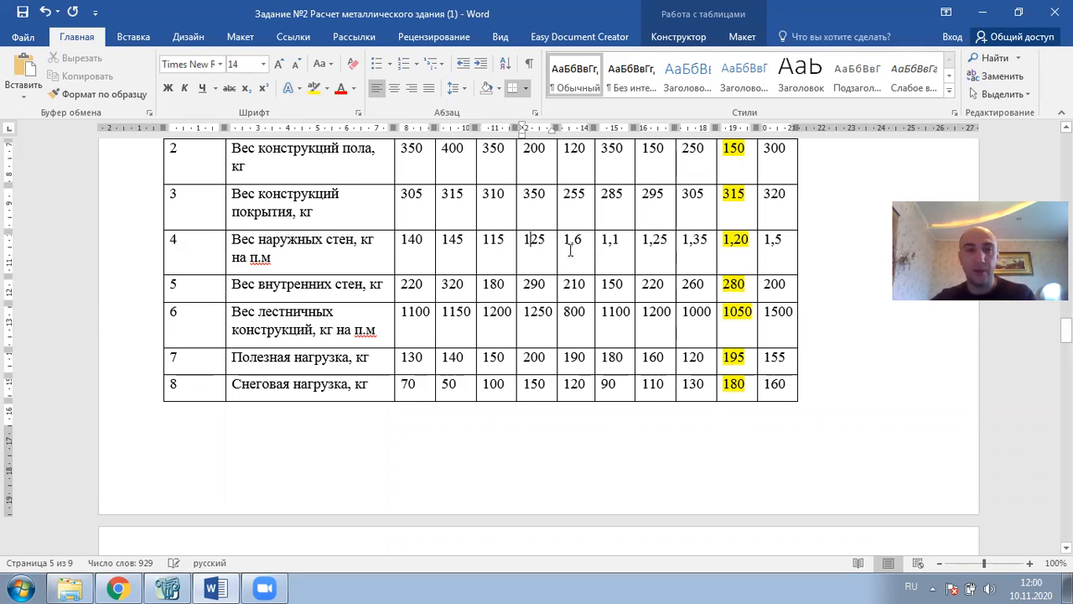
# Change the fifth to eighth values of the external wall weight row to 160, 110, 125 and 135
pyautogui.click(574, 242)
pyautogui.press('BackSpace')
pyautogui.click(586, 243)
pyautogui.write('0')
pyautogui.click(613, 242)
pyautogui.press('BackSpace')
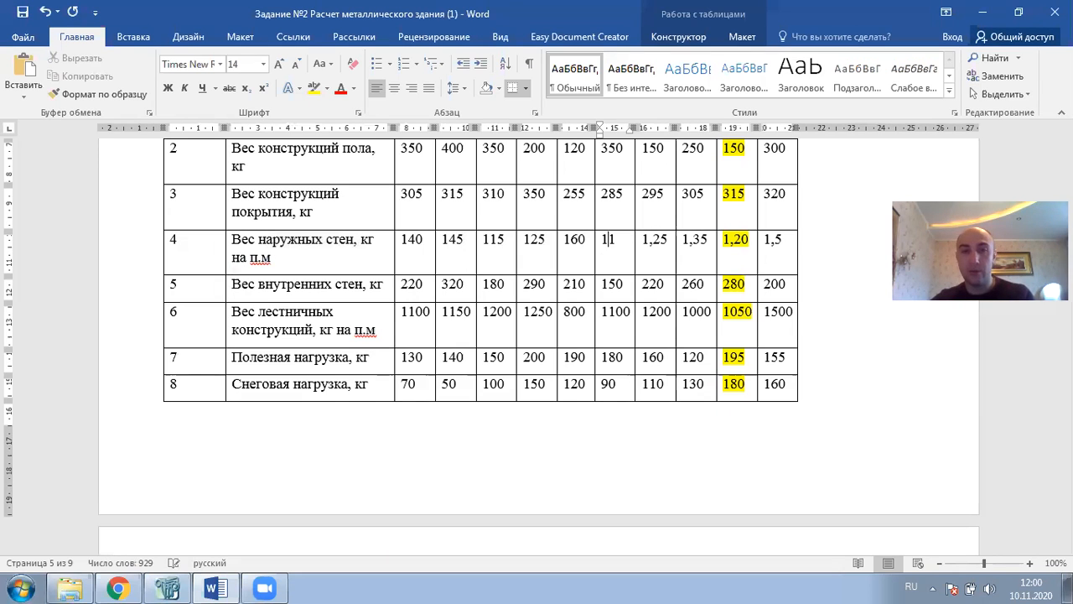
pyautogui.write('0')
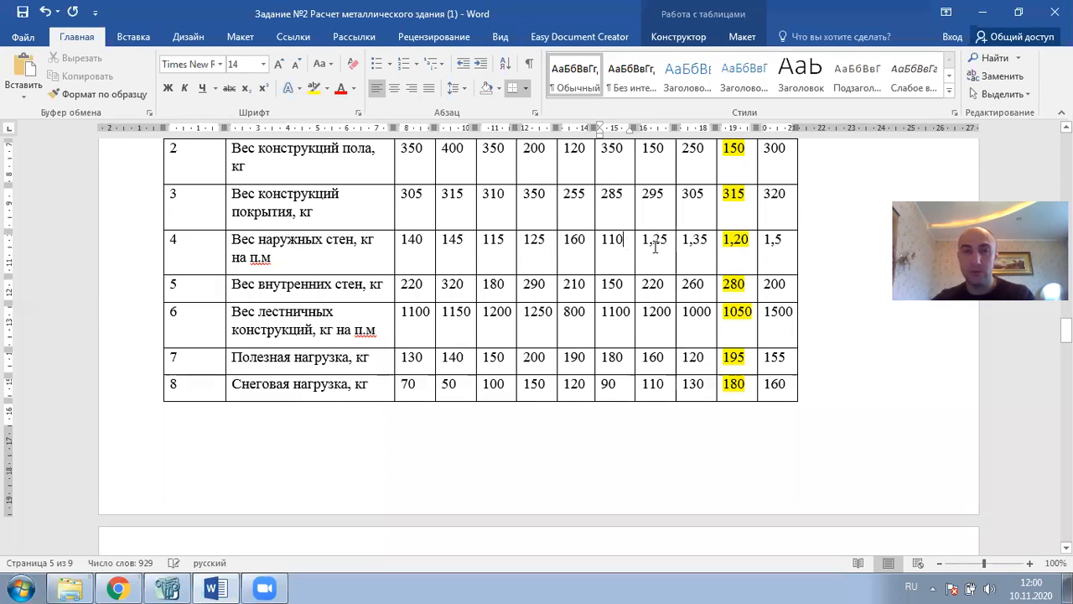
pyautogui.click(668, 240)
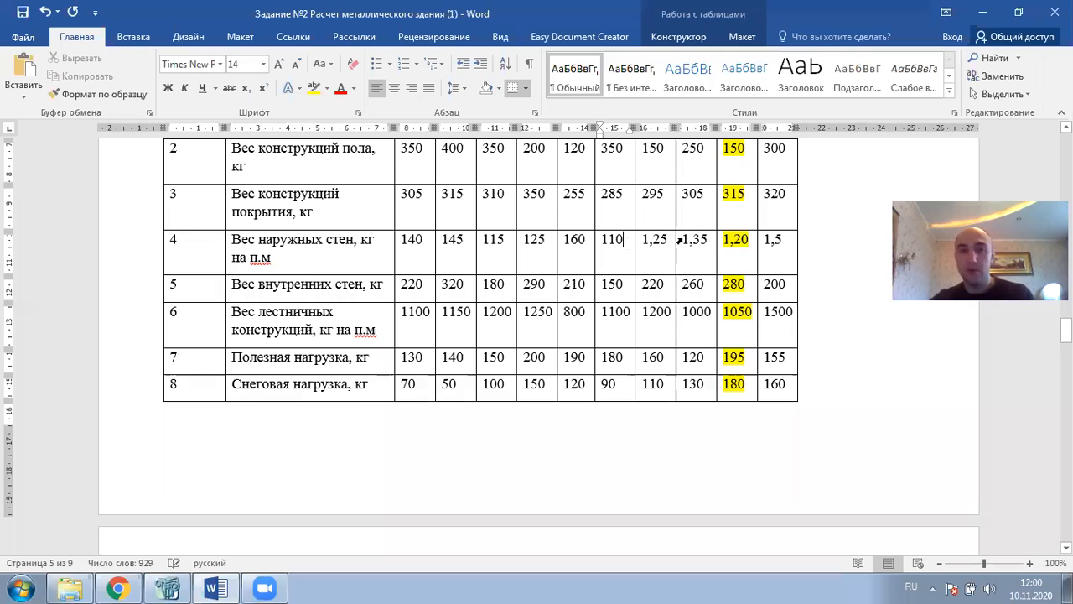
pyautogui.press('BackSpace')
pyautogui.click(692, 243)
pyautogui.press('BackSpace')
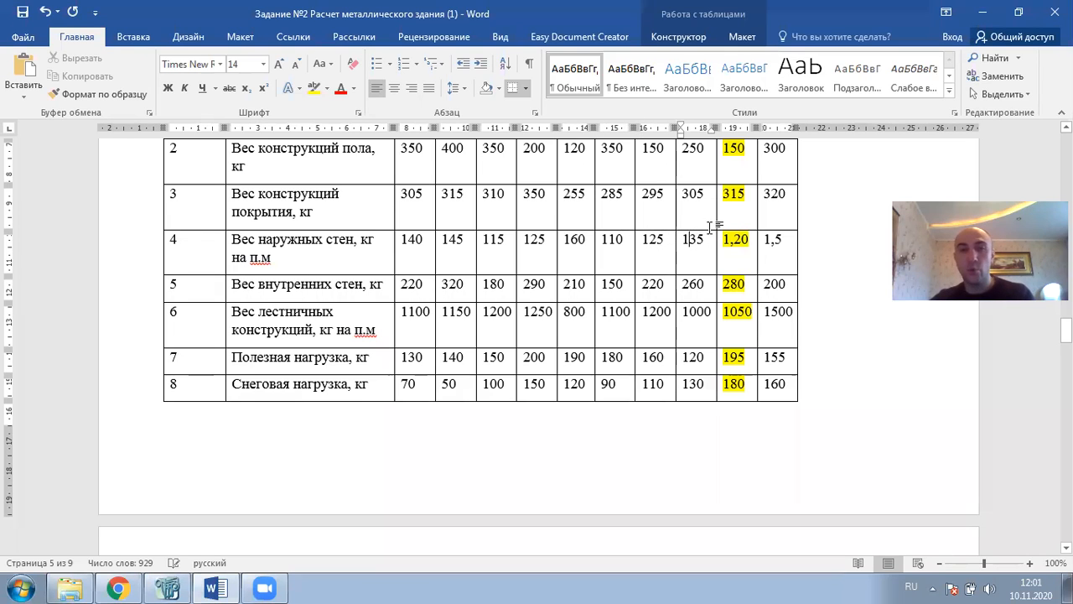
# Change the unit in the external wall weight label of row 4 to "на 1м2"
pyautogui.moveTo(273, 258); pyautogui.dragTo(256, 264)
pyautogui.write('м2')
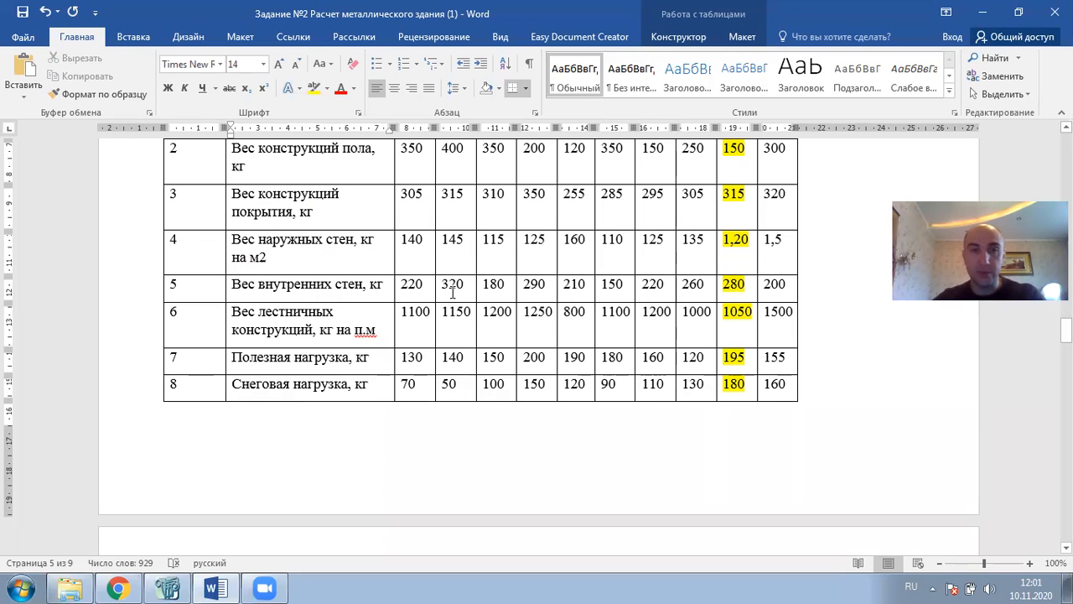
pyautogui.click(251, 258)
pyautogui.write('1')
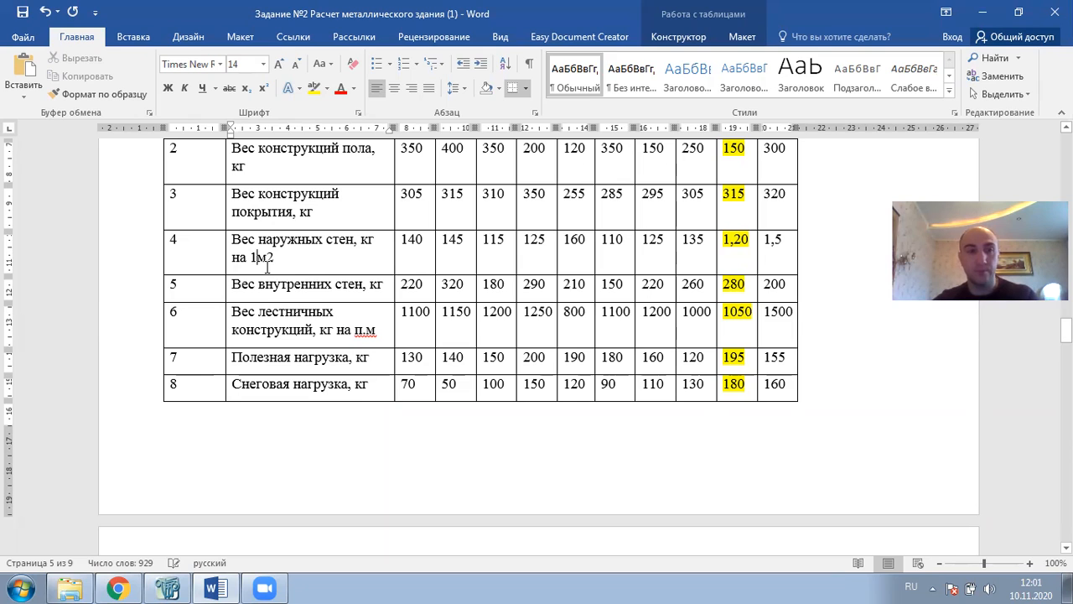
# Change the last two external wall weights to 120 and 150, and select the highlighted value 120
pyautogui.click(730, 242)
pyautogui.press('BackSpace')
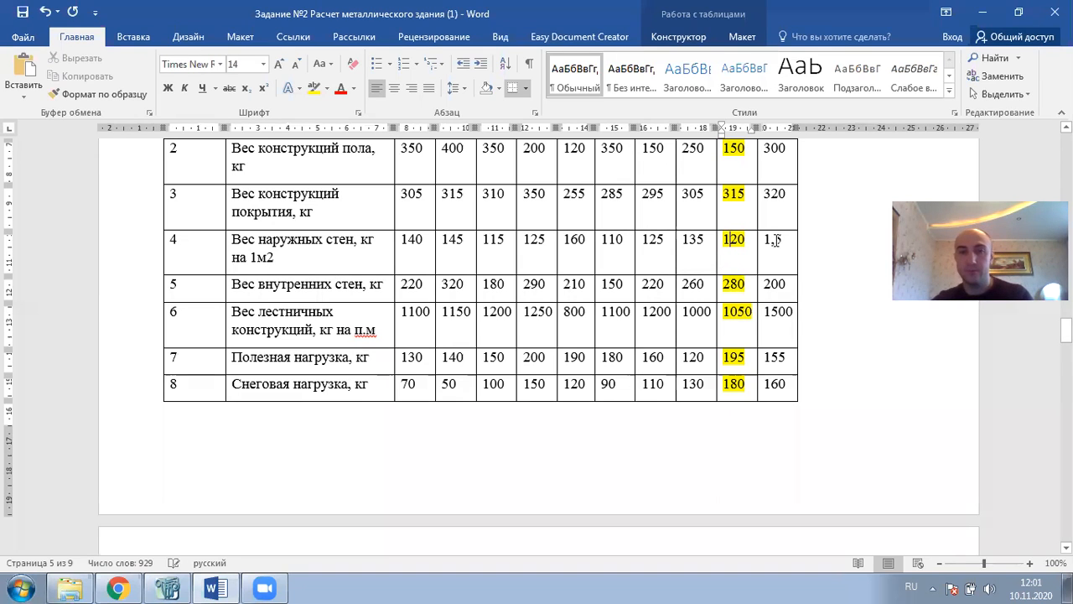
pyautogui.click(782, 241)
pyautogui.press('BackSpace')
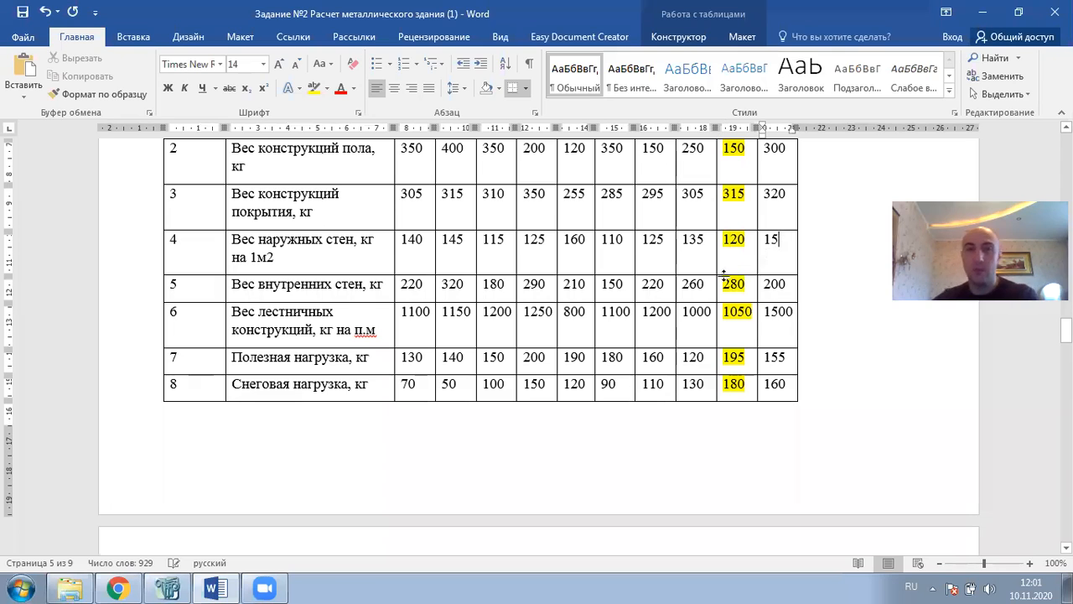
pyautogui.write('0')
pyautogui.doubleClick(745, 239)
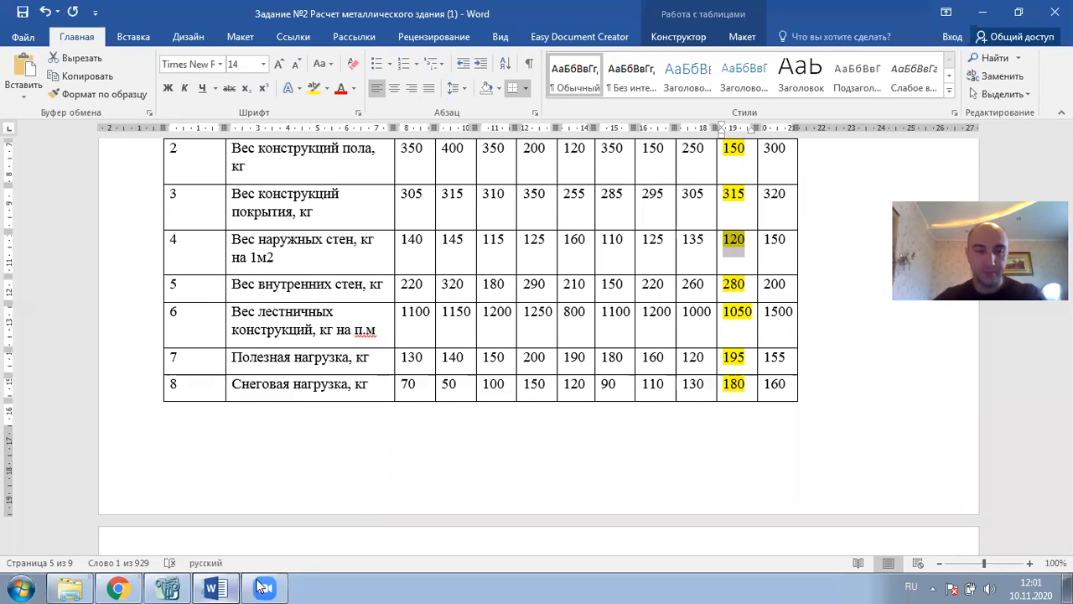
# Switch to LIRA-SAPR, select the elements with stiffnesses Plate H 25 (Mansonry wall 1) and (Mansonry wall 2), and isolate them
pyautogui.click(179, 587)
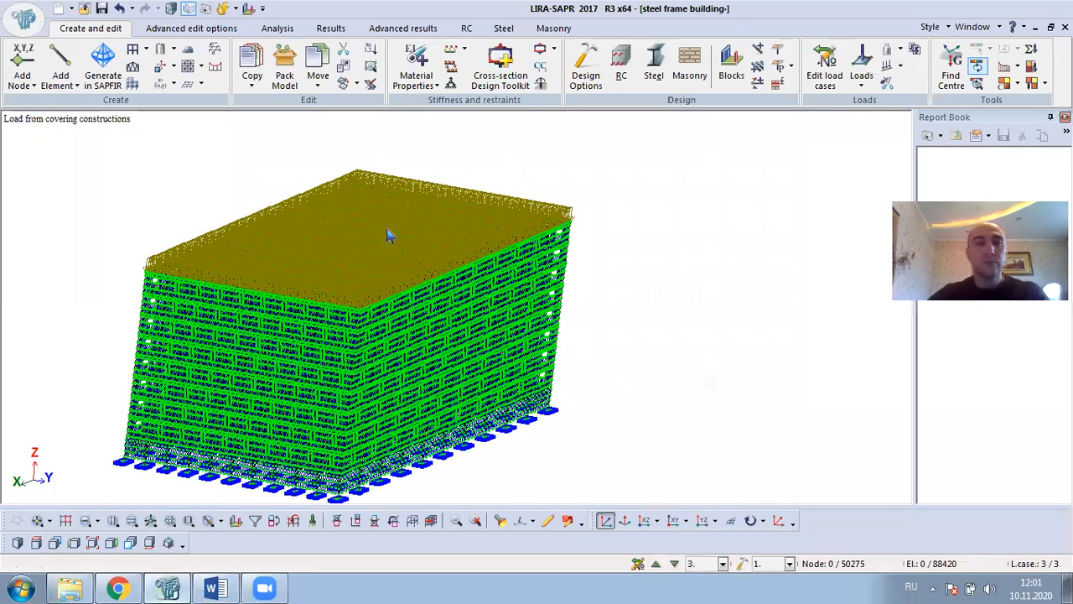
pyautogui.click(424, 63)
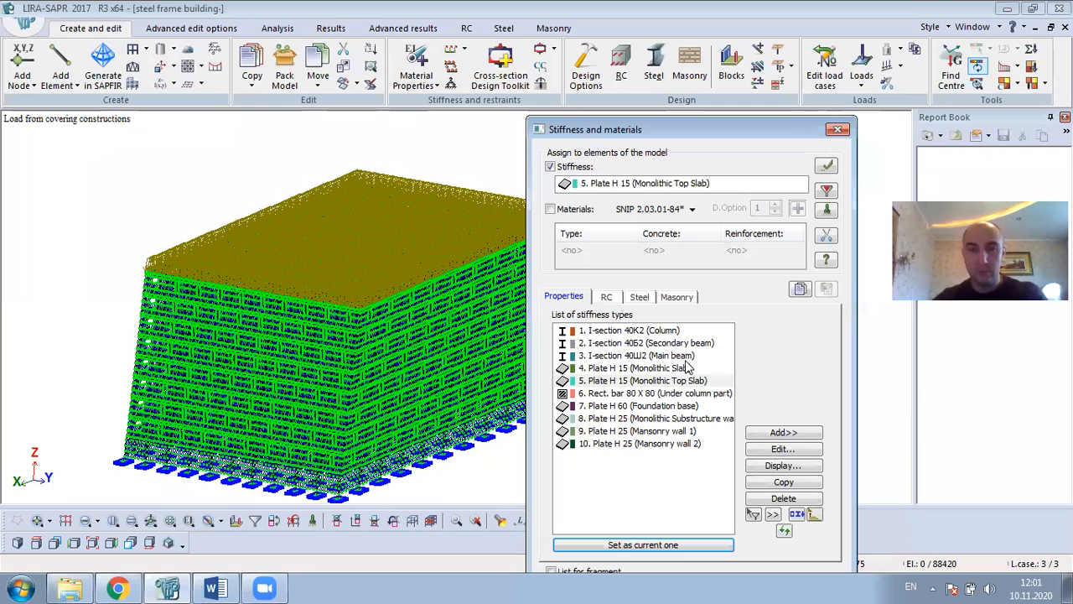
pyautogui.click(689, 431)
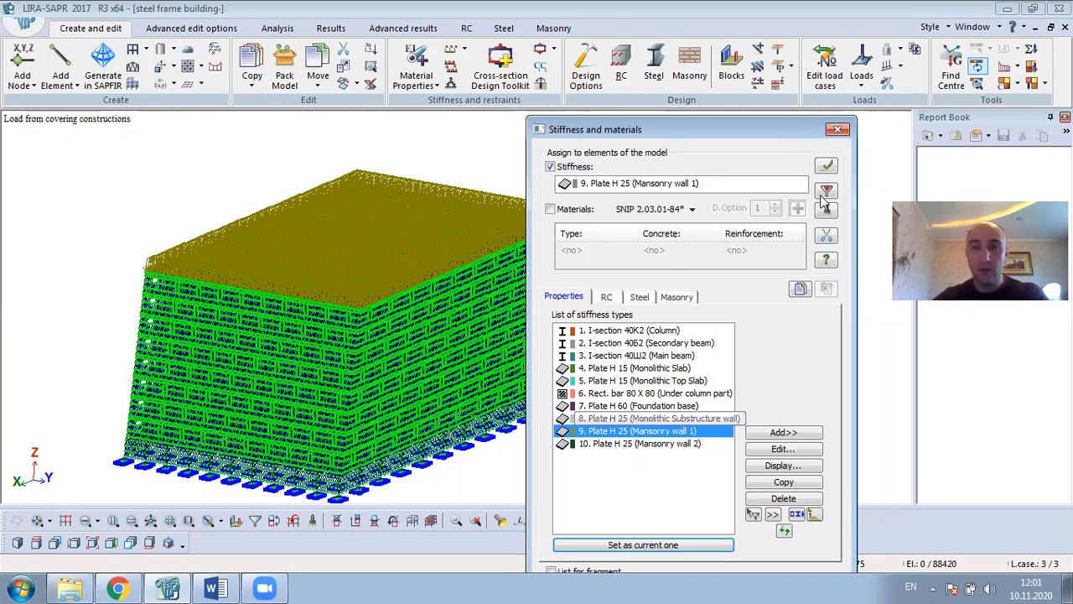
pyautogui.click(684, 444)
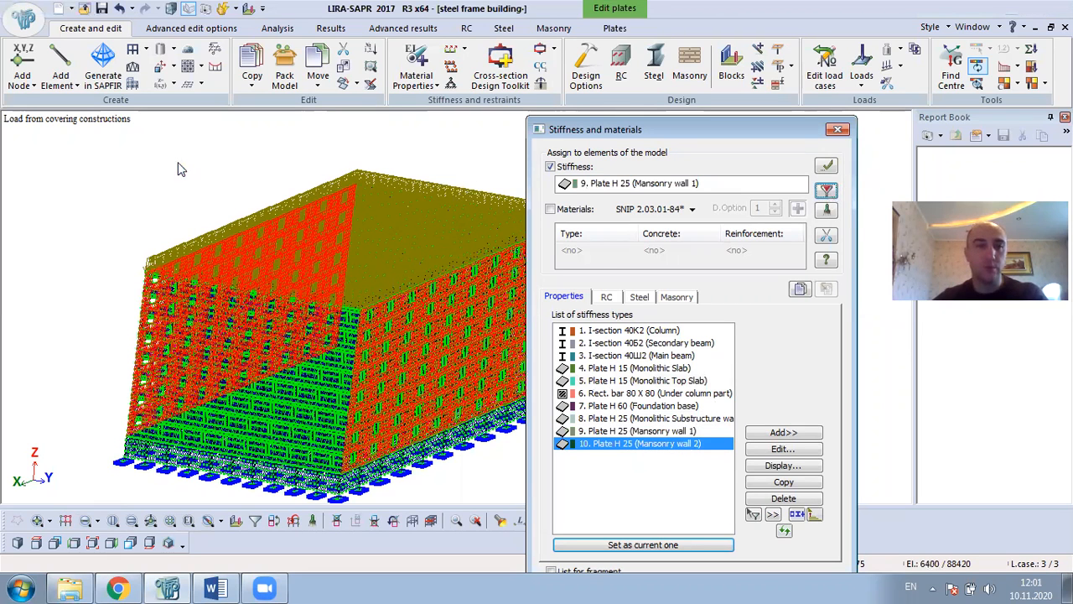
pyautogui.rightClick(231, 215)
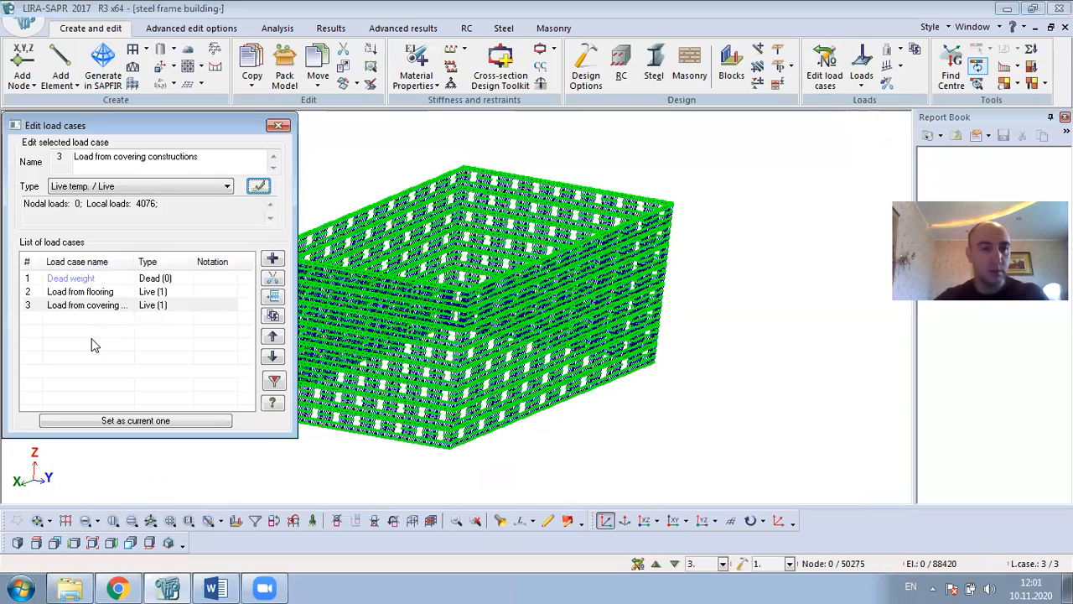
# Add a fourth load case named "Load from isolation" with type Live temp. / Live and make it the current one
pyautogui.click(94, 345)
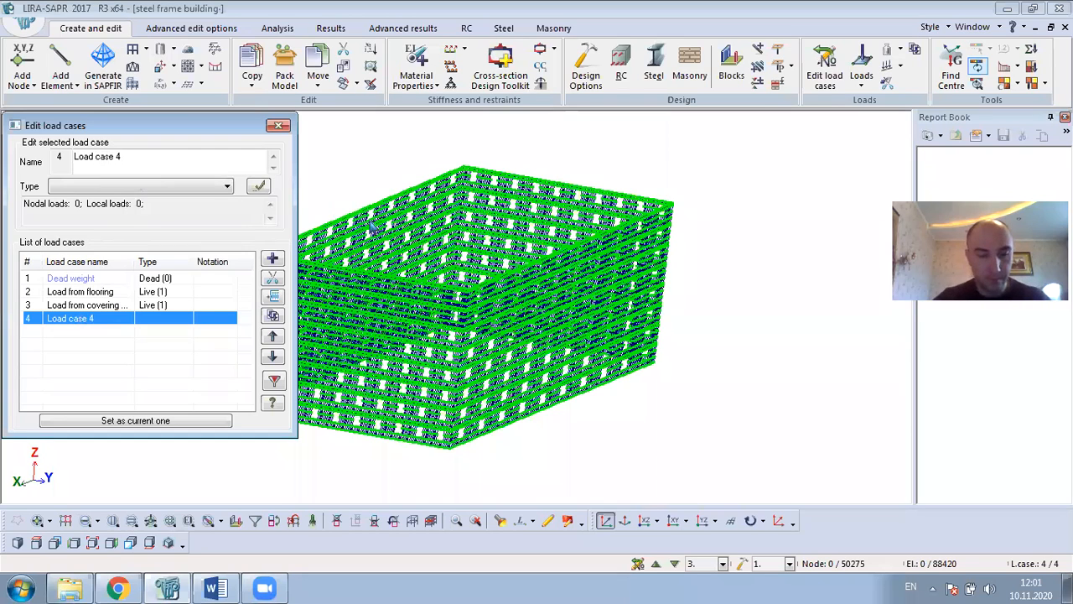
pyautogui.write('fr')
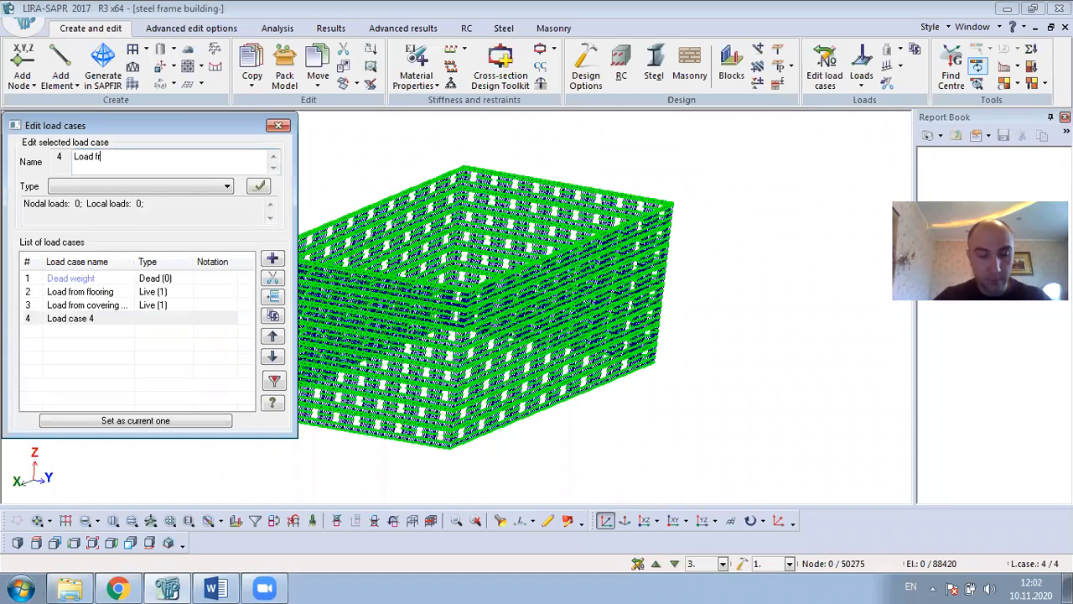
pyautogui.write('om')
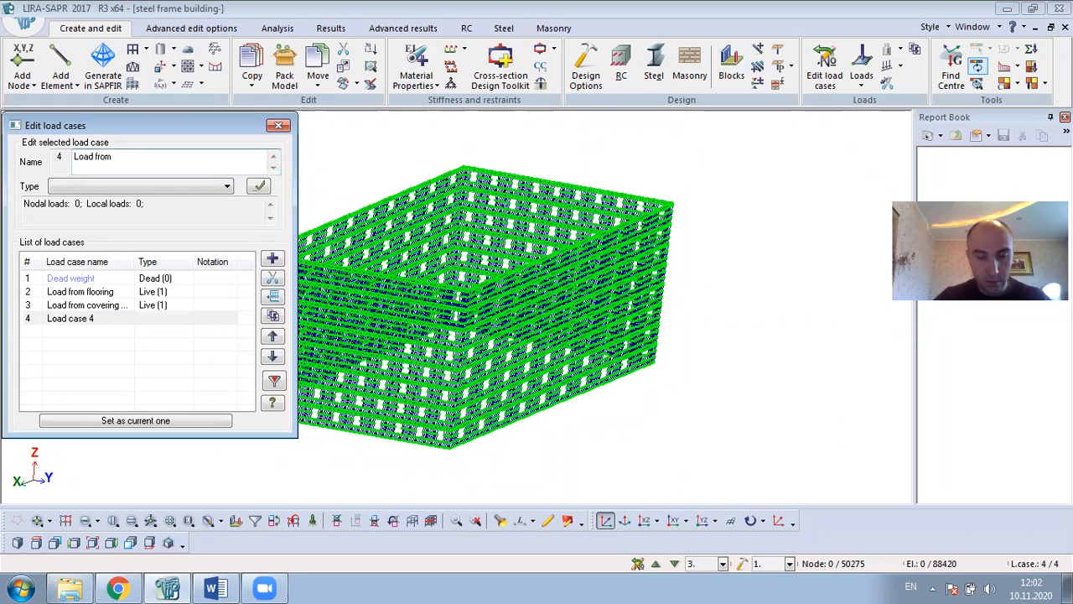
pyautogui.write('solation')
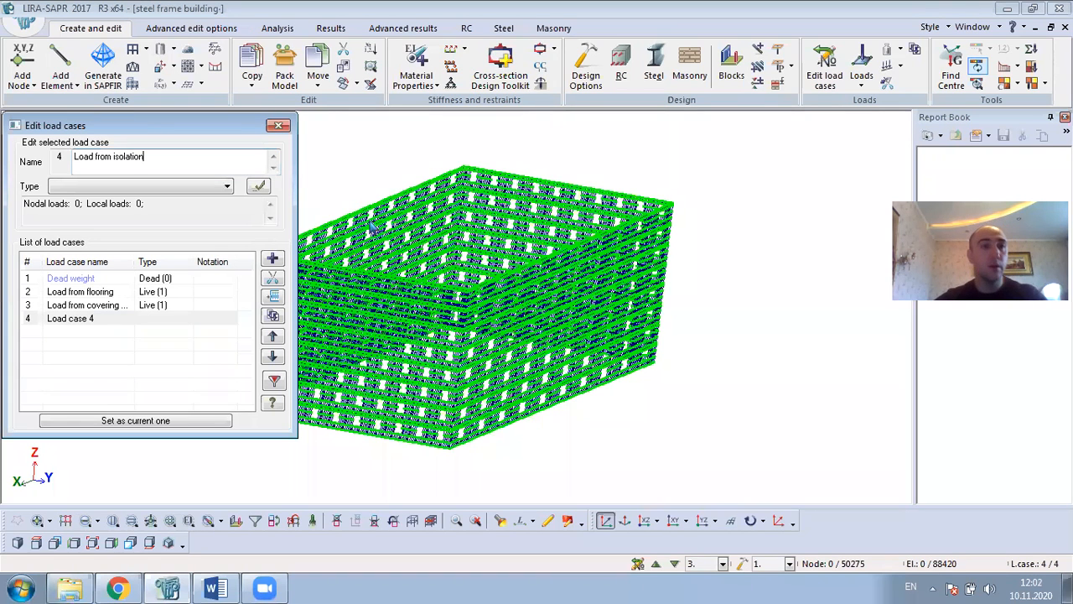
pyautogui.click(159, 189)
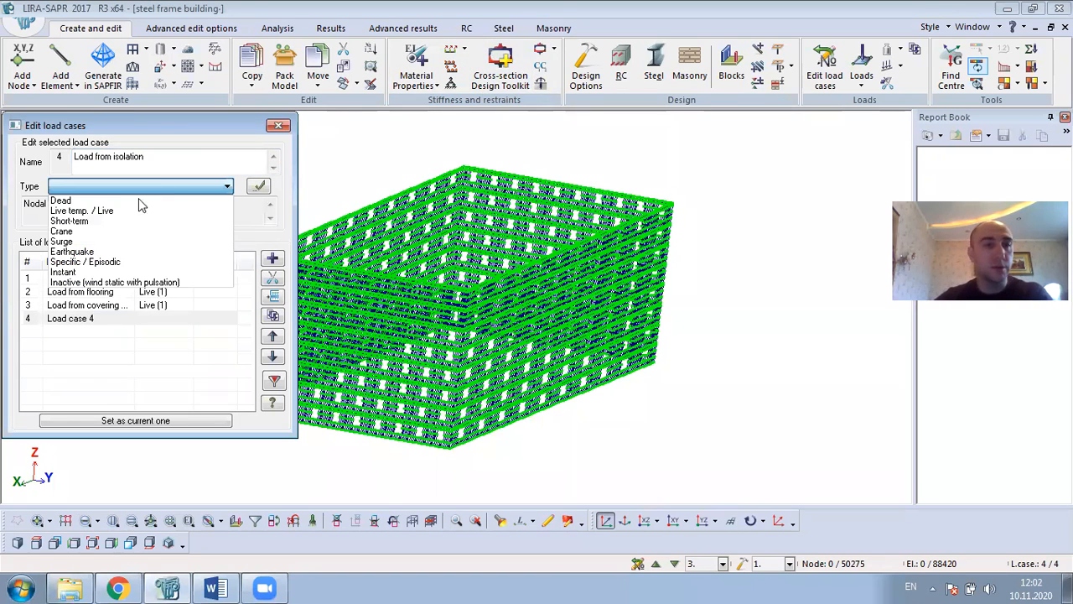
pyautogui.click(128, 210)
pyautogui.click(260, 187)
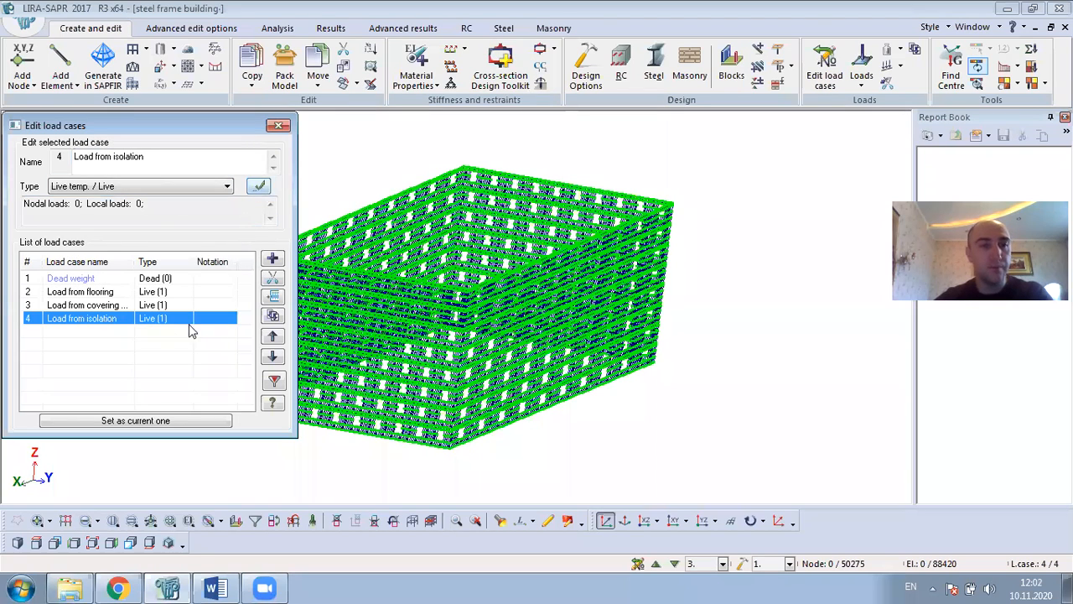
pyautogui.click(156, 422)
pyautogui.click(279, 126)
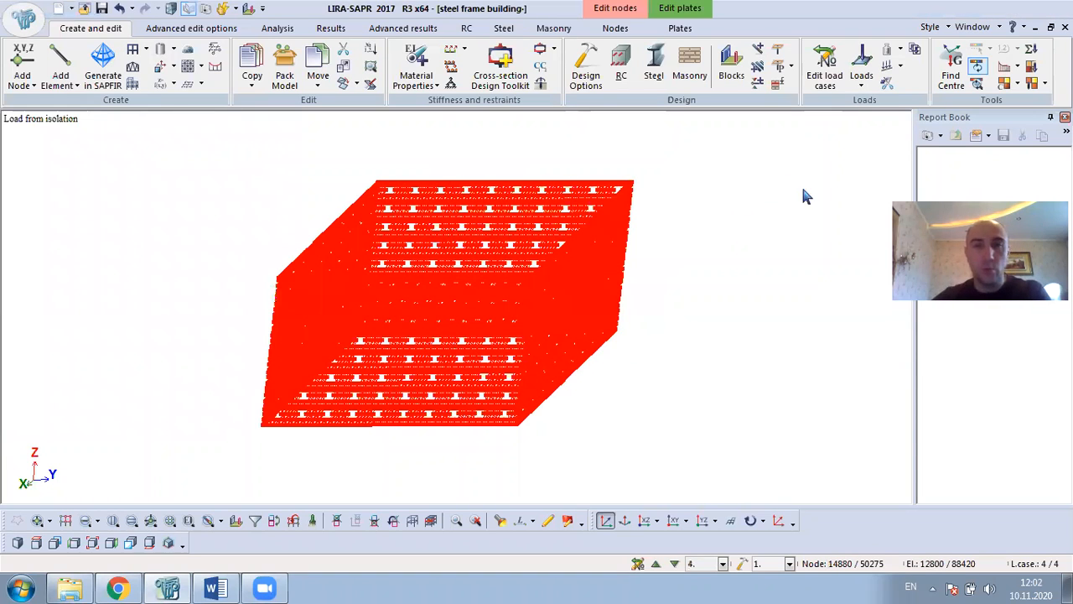
# Apply a uniformly distributed load of 0.12 t/m² along global Z to the isolated masonry walls and restore the full model
pyautogui.click(862, 60)
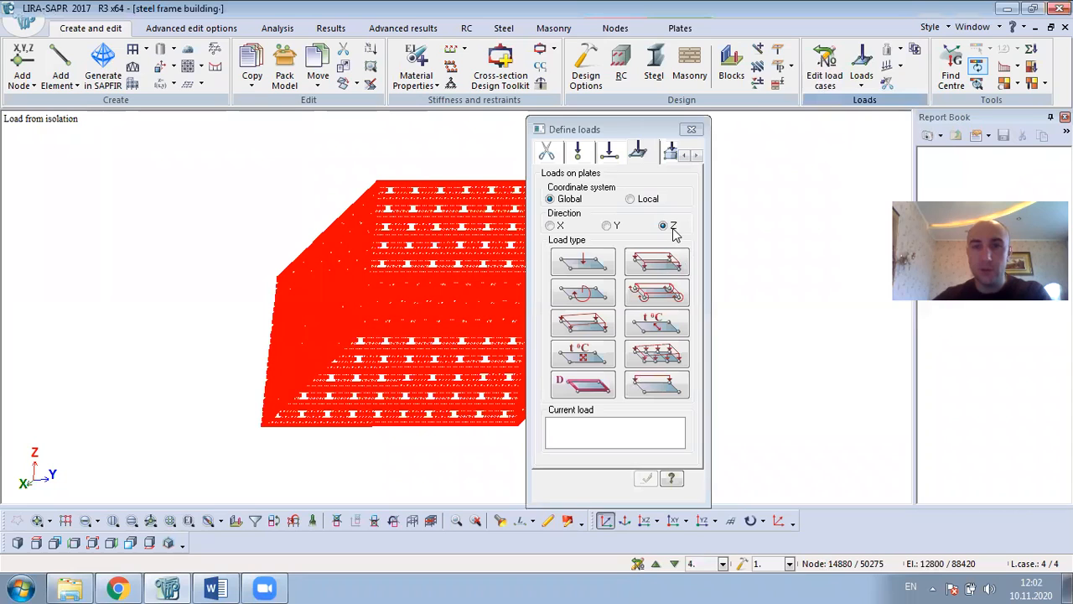
pyautogui.click(643, 159)
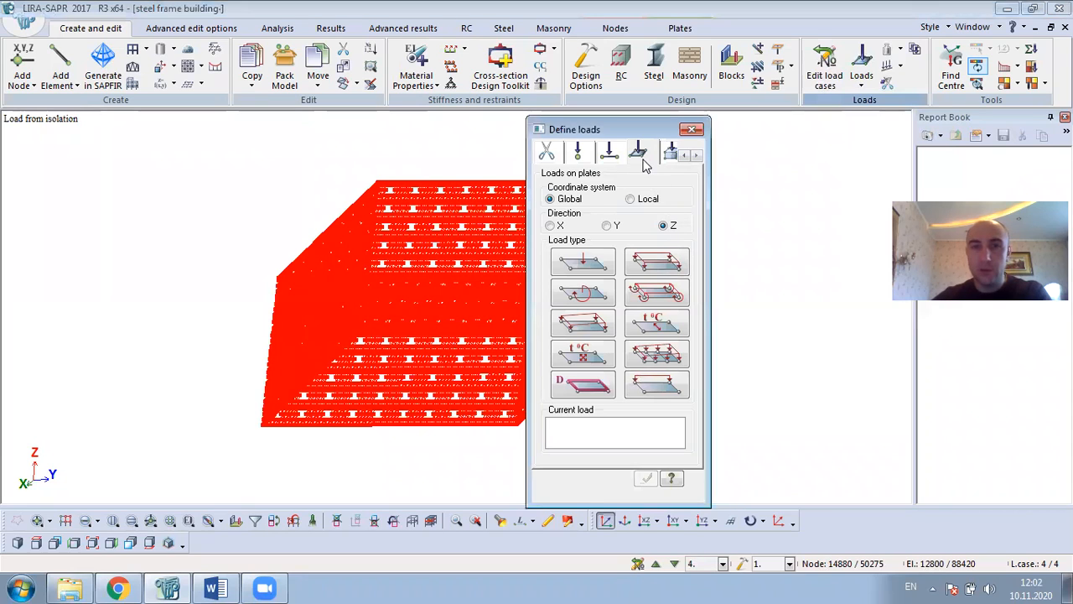
pyautogui.click(667, 266)
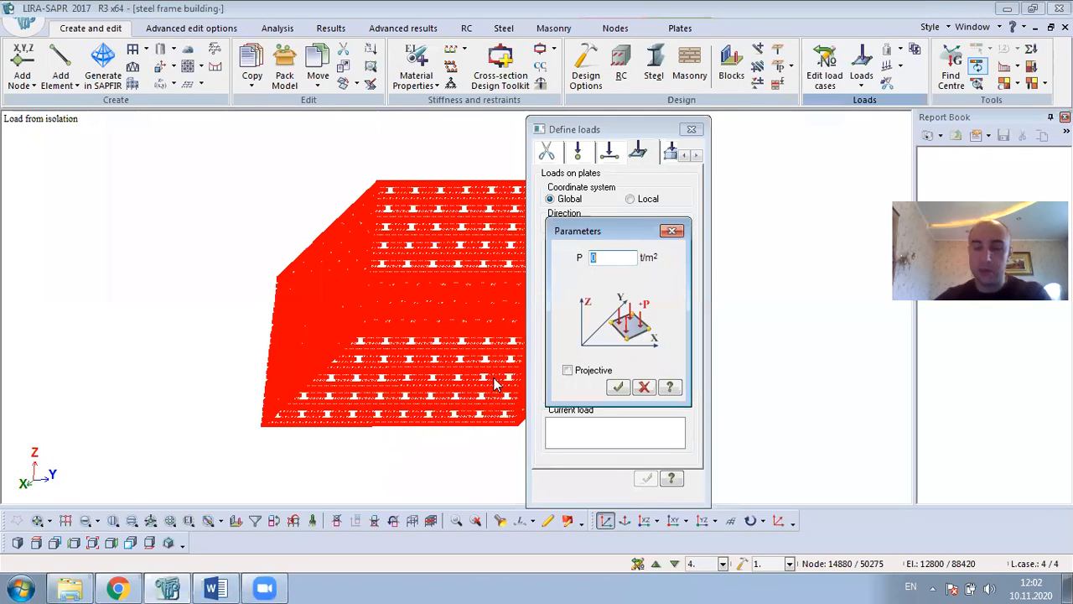
pyautogui.write('1')
pyautogui.press('BackSpace')
pyautogui.write('0.12')
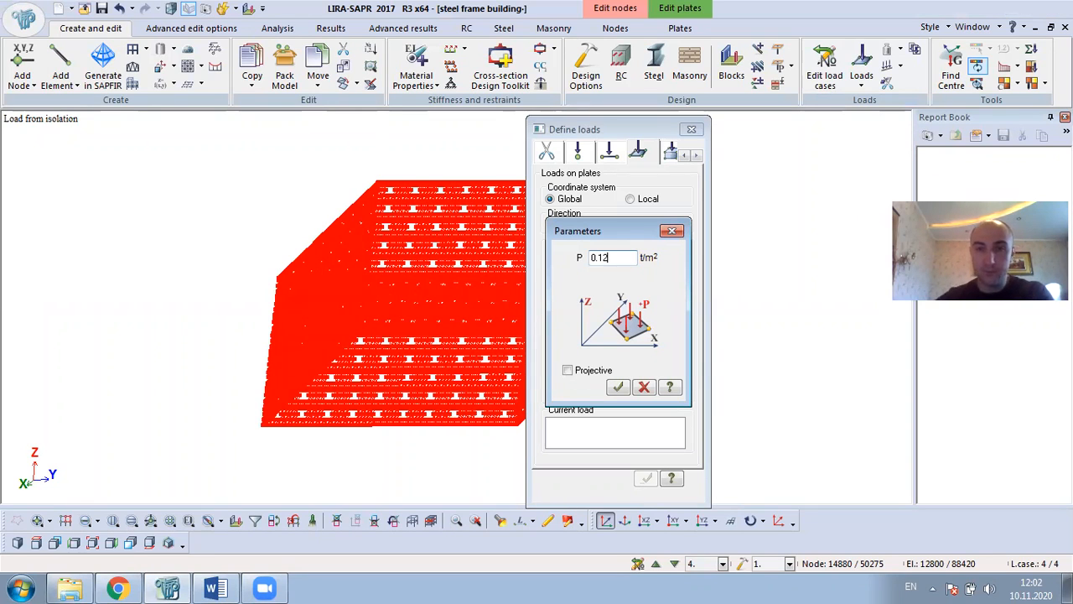
pyautogui.click(617, 387)
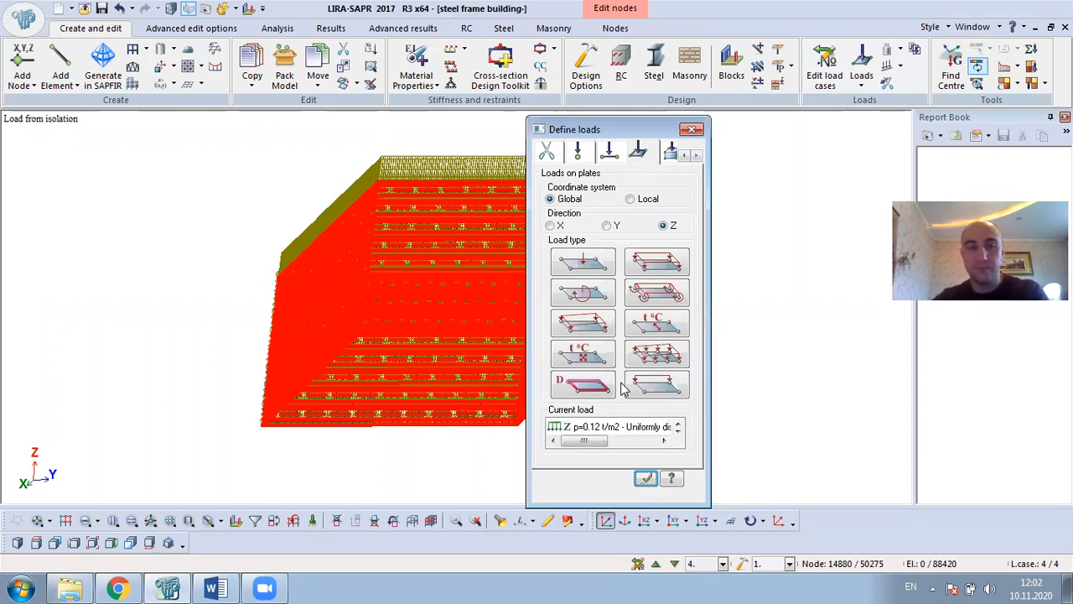
pyautogui.rightClick(130, 182)
pyautogui.click(198, 278)
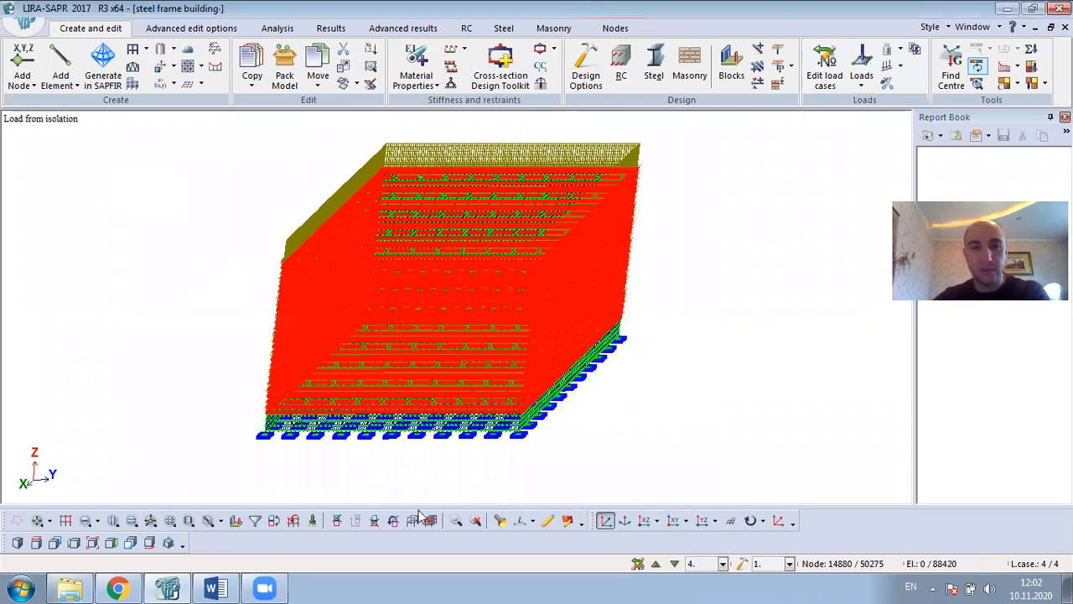
# Check the assignment's load table in Word, add a fifth LIRA-SAPR load case "Load from partitions" of type Live temp. / Live, and make it current
pyautogui.click(216, 588)
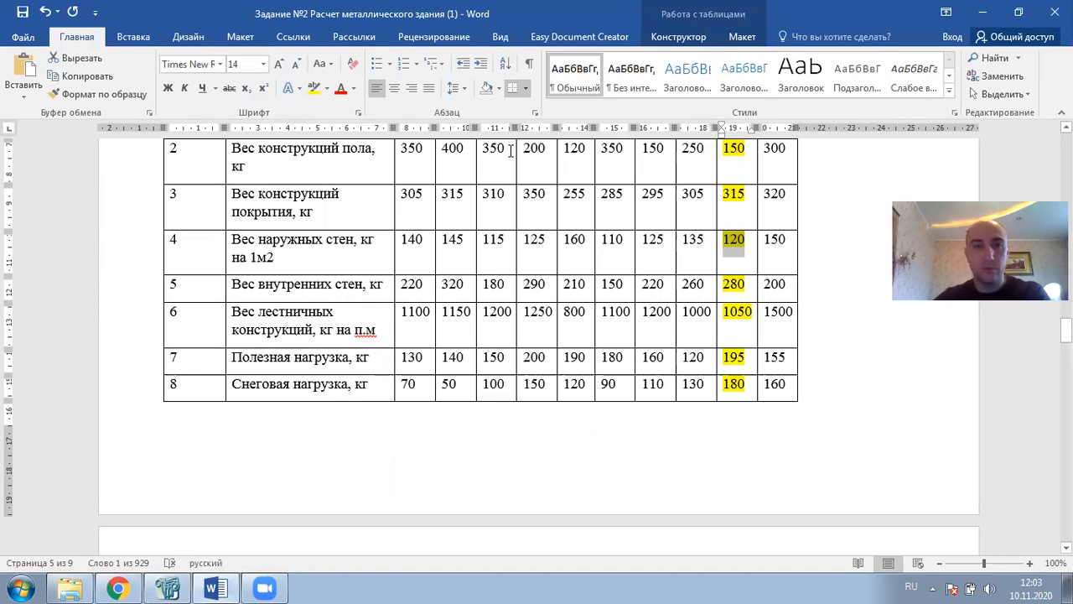
pyautogui.click(987, 19)
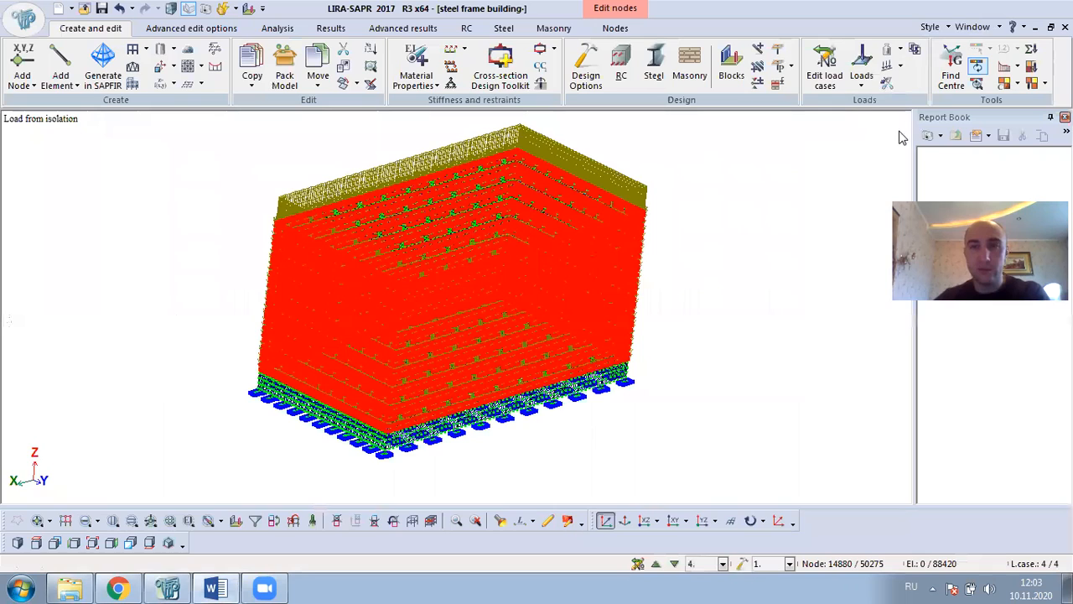
pyautogui.click(862, 75)
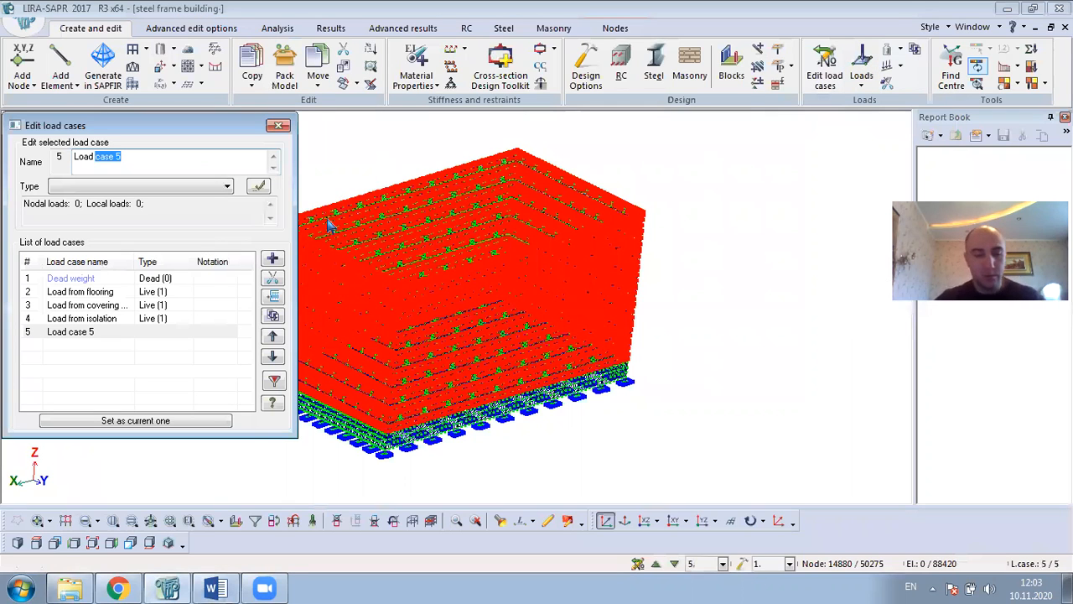
pyautogui.write('fr')
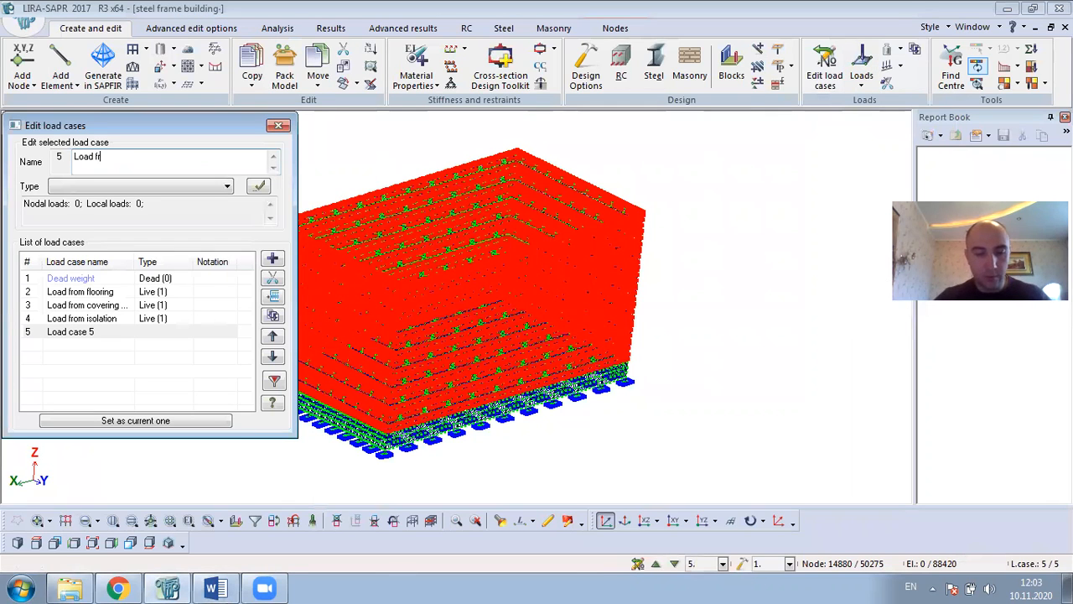
pyautogui.write('om partio')
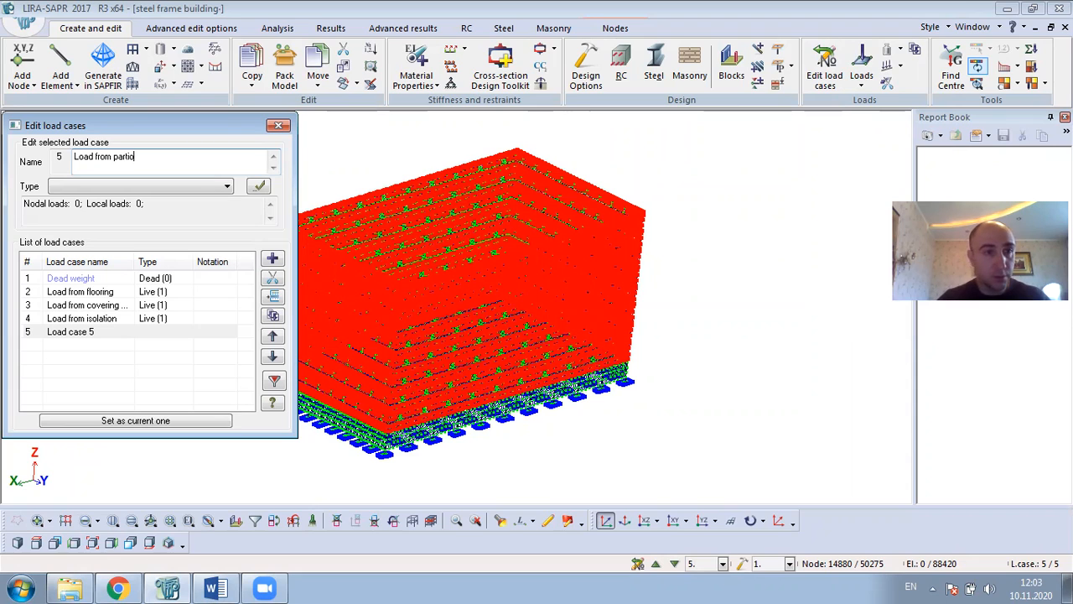
pyautogui.press('BackSpace')
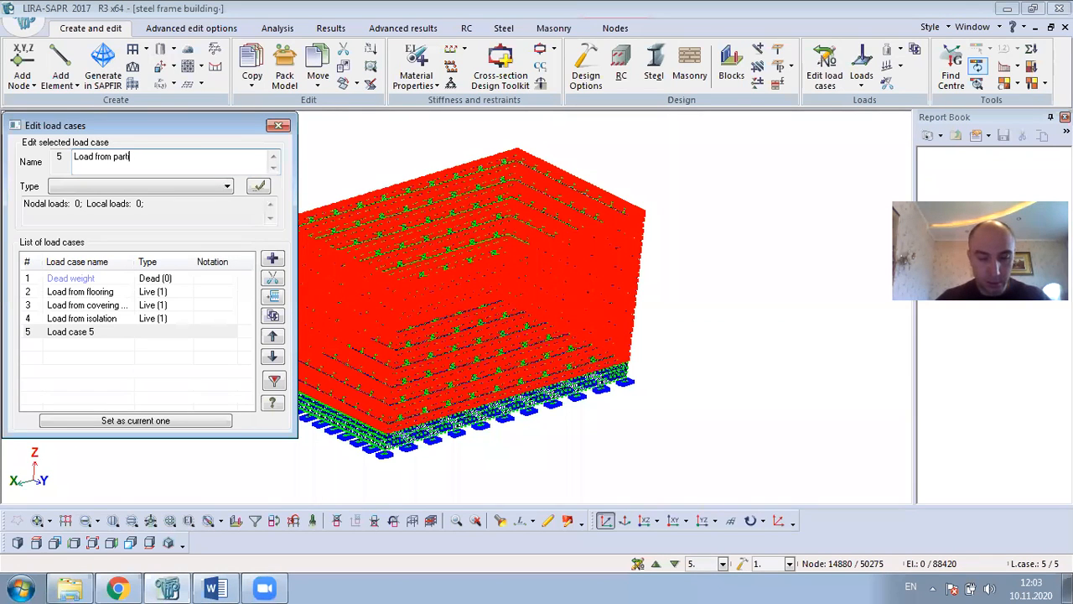
pyautogui.write('tions')
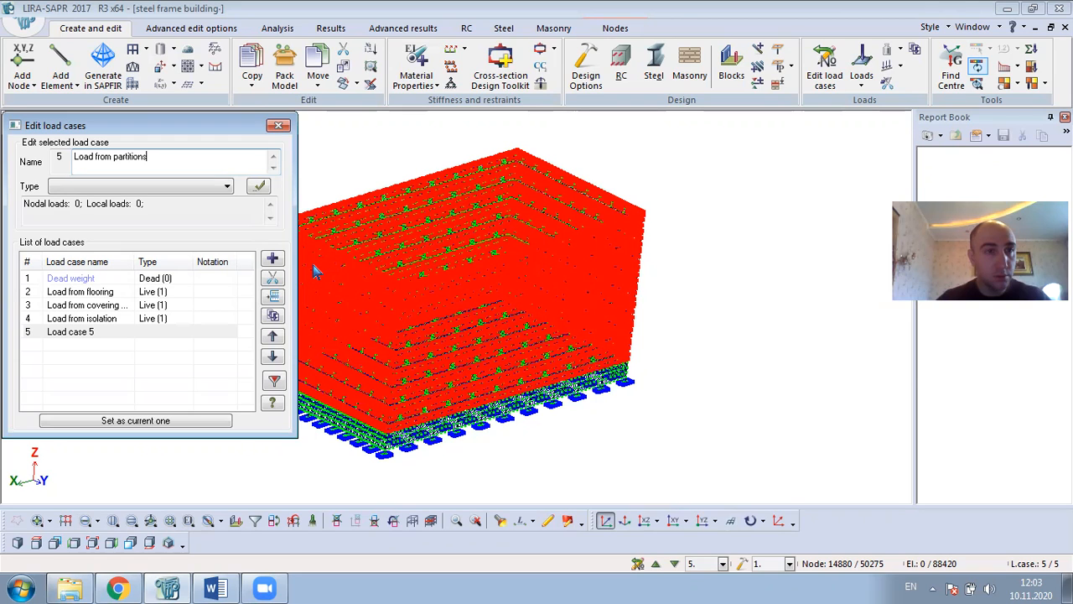
pyautogui.click(149, 185)
pyautogui.click(113, 208)
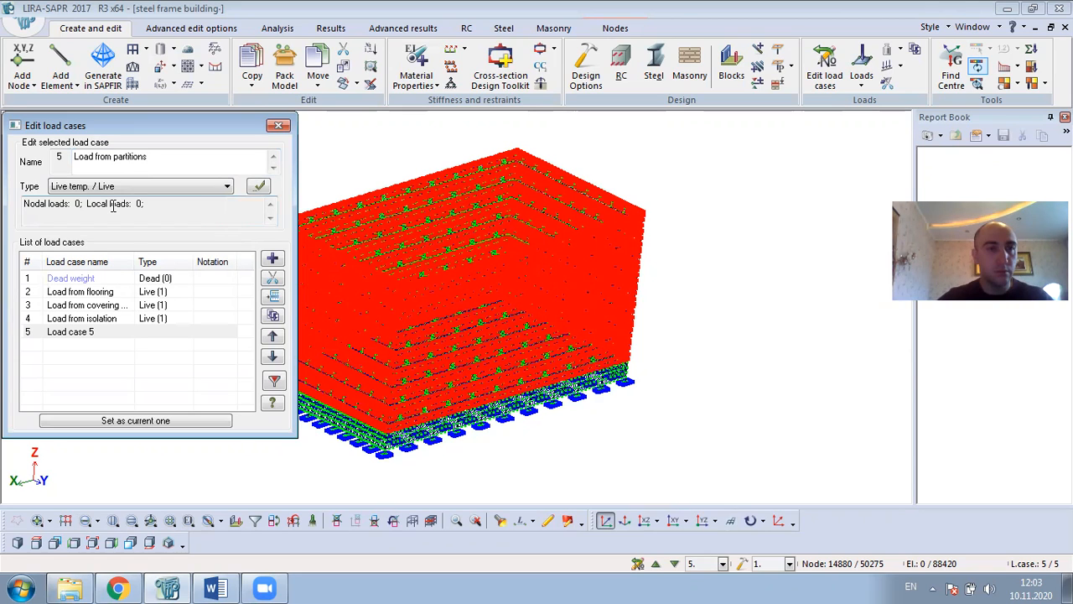
pyautogui.click(257, 188)
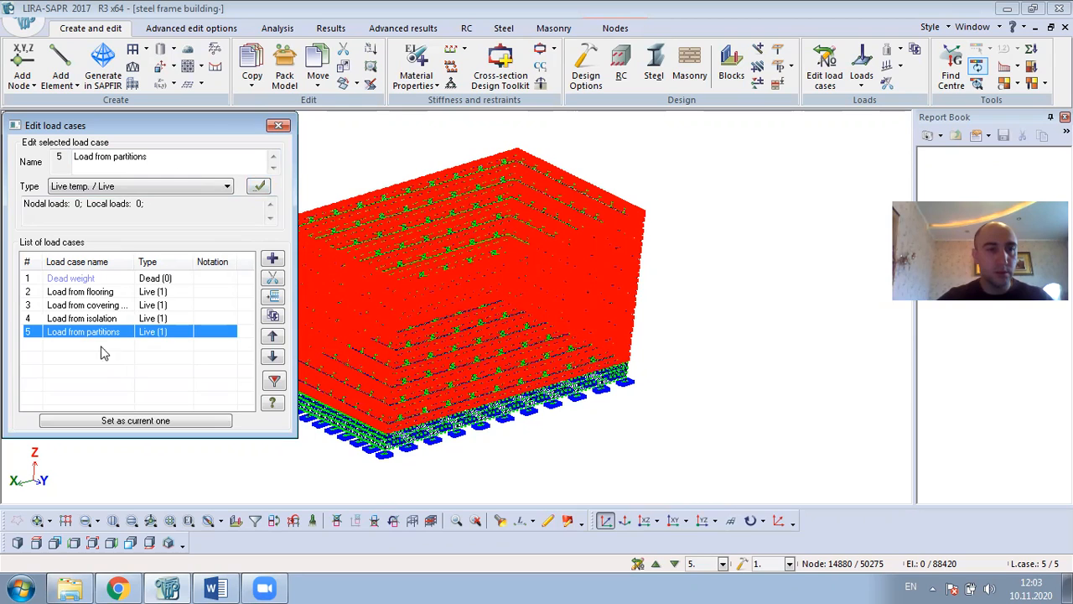
pyautogui.click(135, 420)
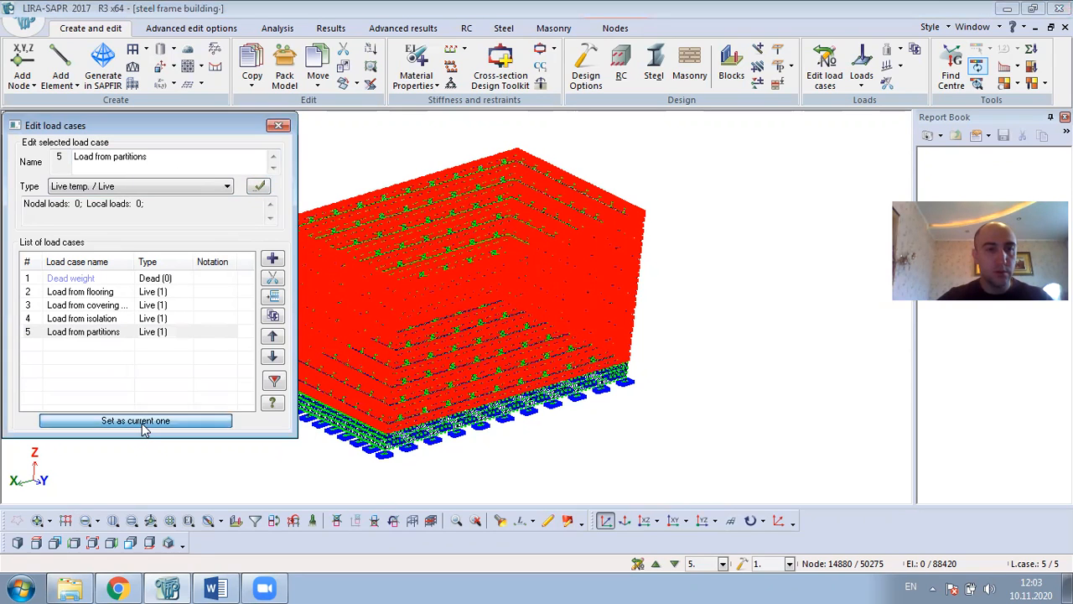
pyautogui.click(278, 124)
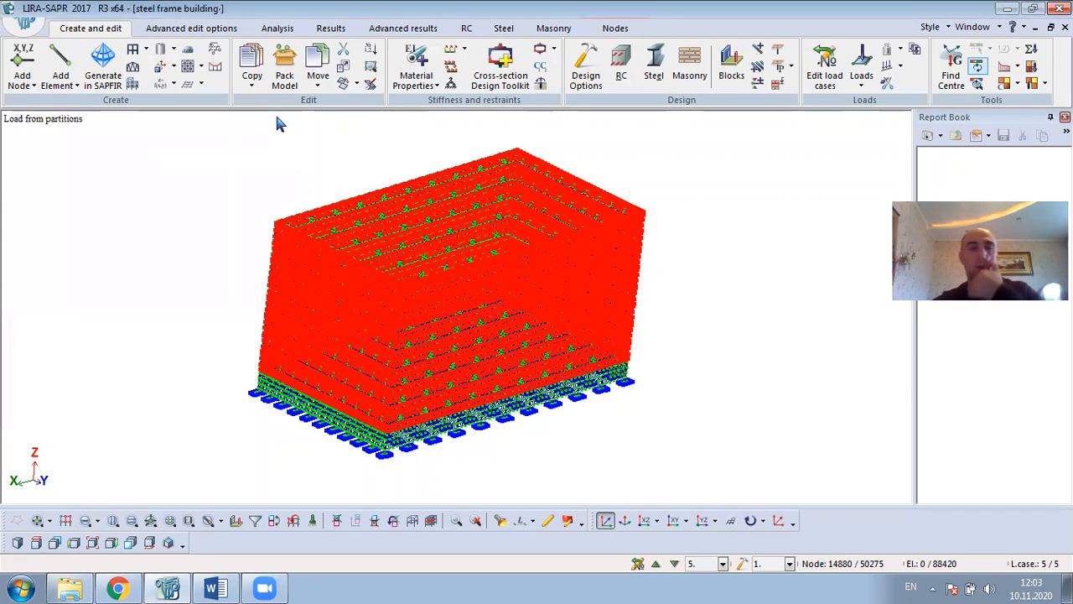
# Switch to Word, select the highlighted internal wall weight 280, and add "на 1м2" to the internal wall row's label
pyautogui.click(215, 588)
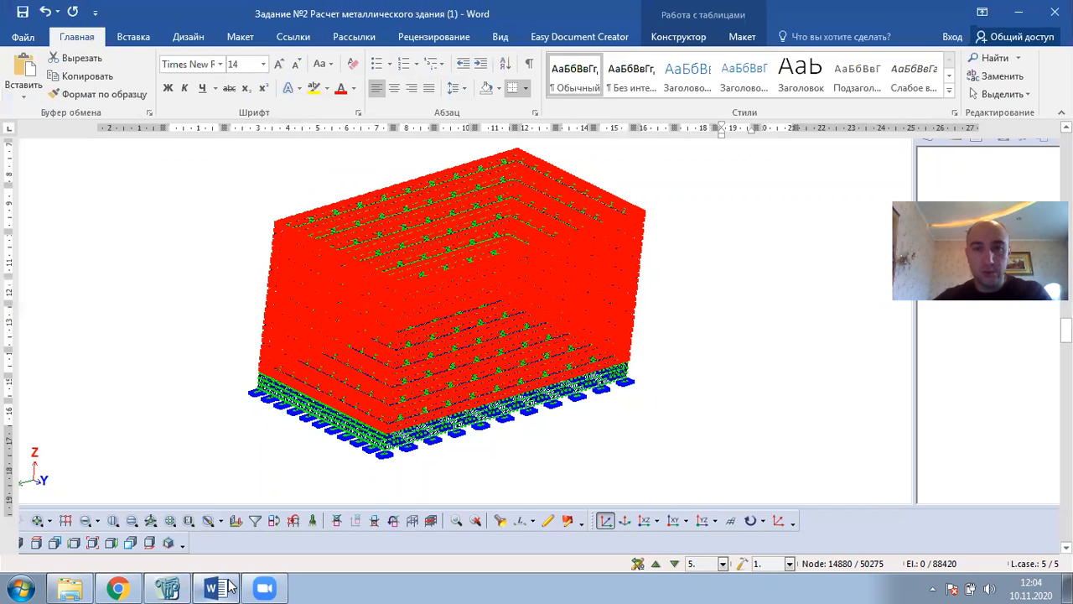
pyautogui.scroll(3, 407, 350)
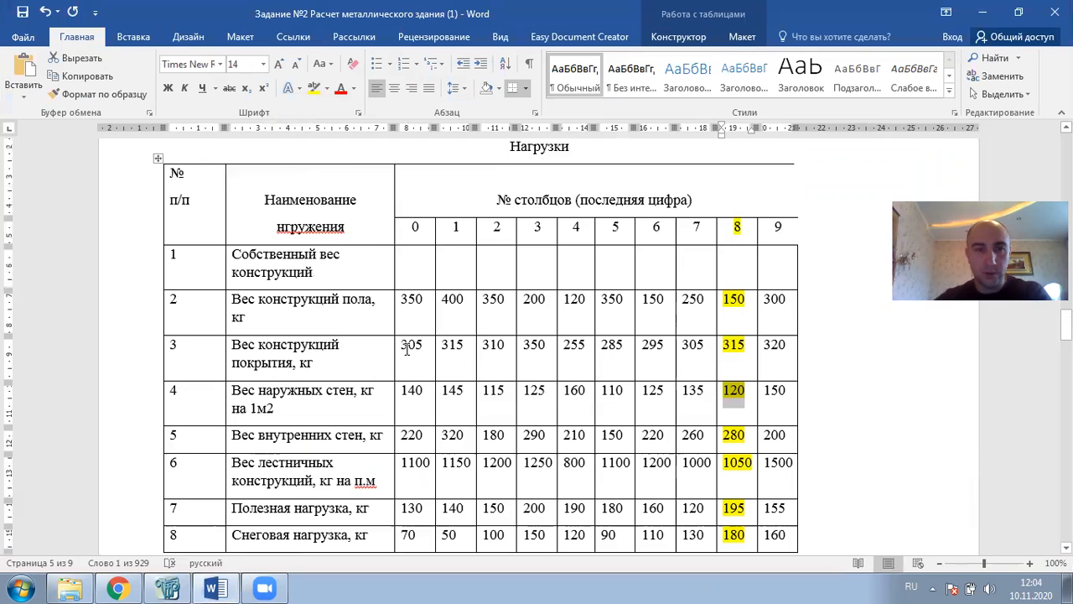
pyautogui.scroll(-2, 407, 351)
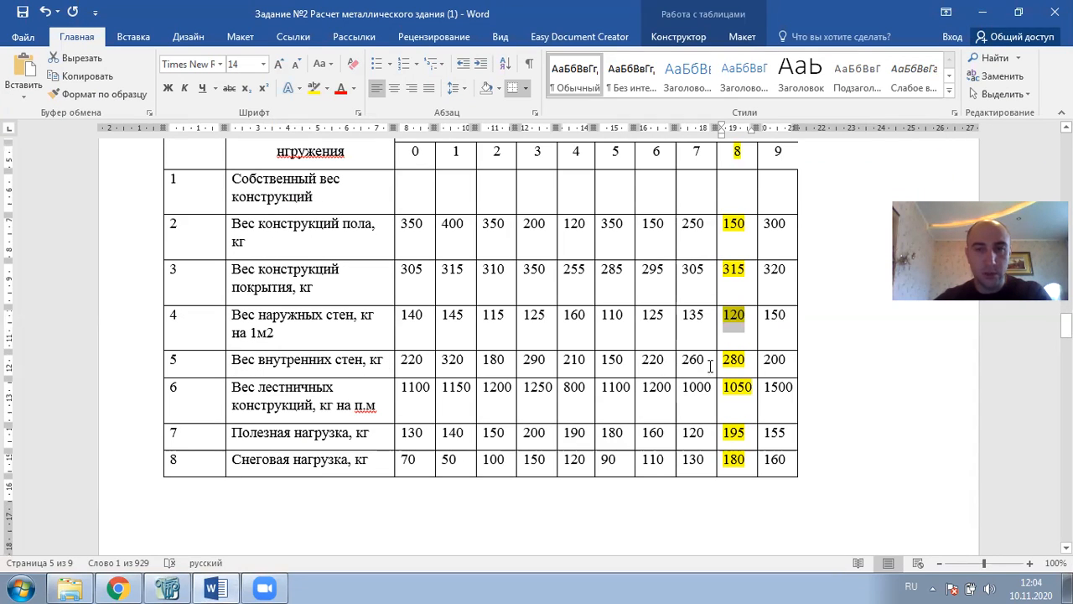
pyautogui.moveTo(751, 366); pyautogui.dragTo(723, 366)
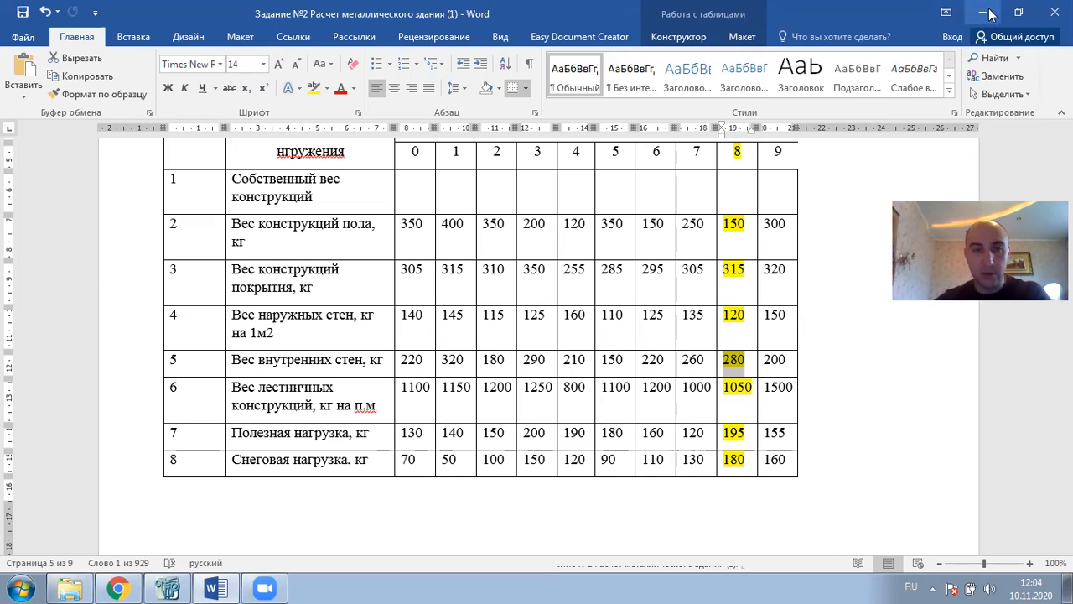
pyautogui.click(405, 360)
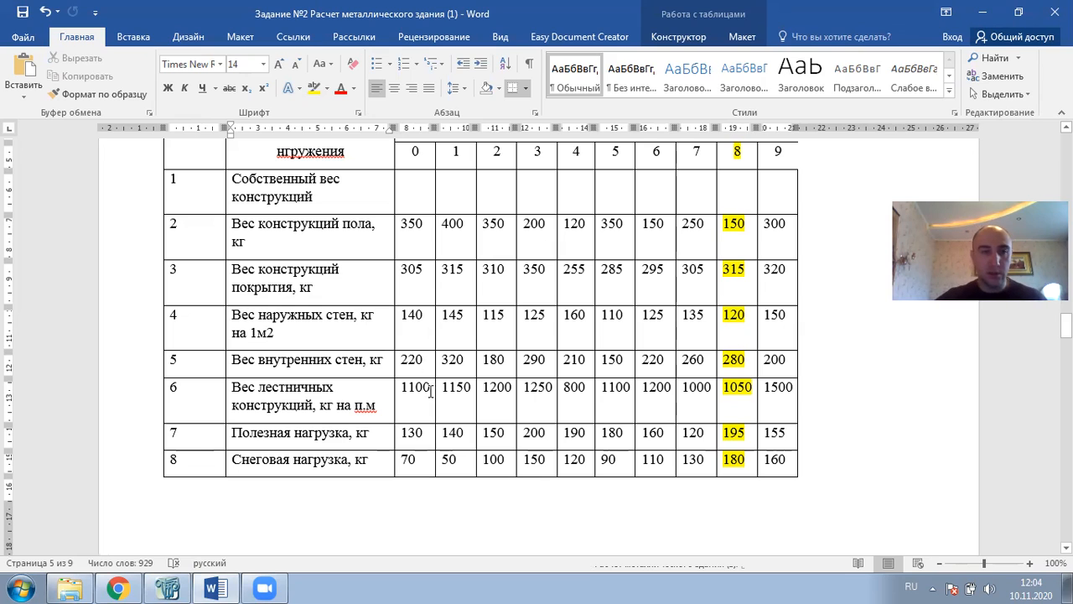
pyautogui.write('н')
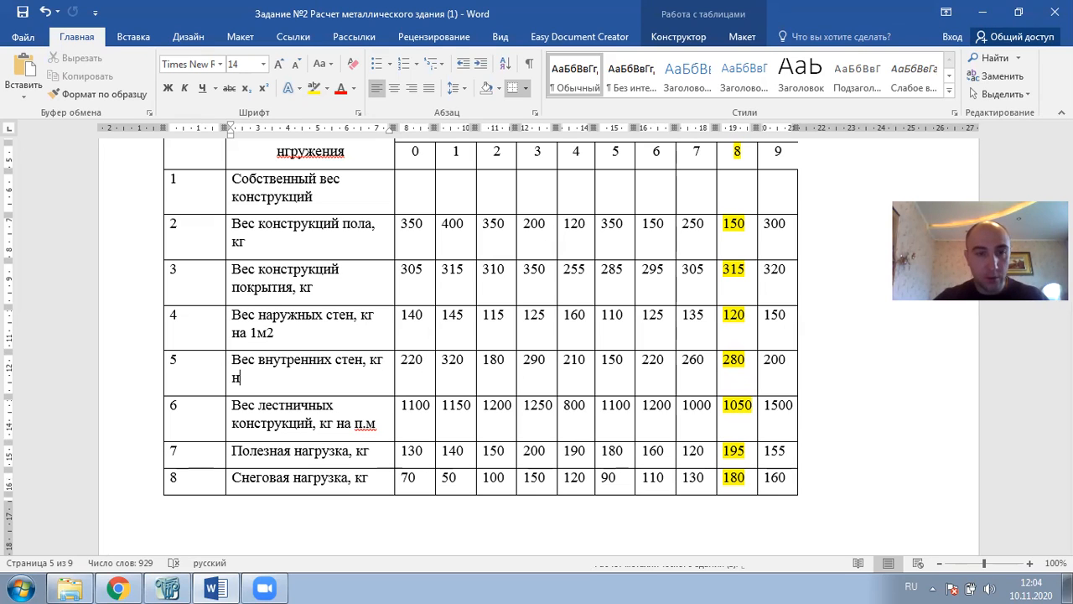
pyautogui.write('а 1')
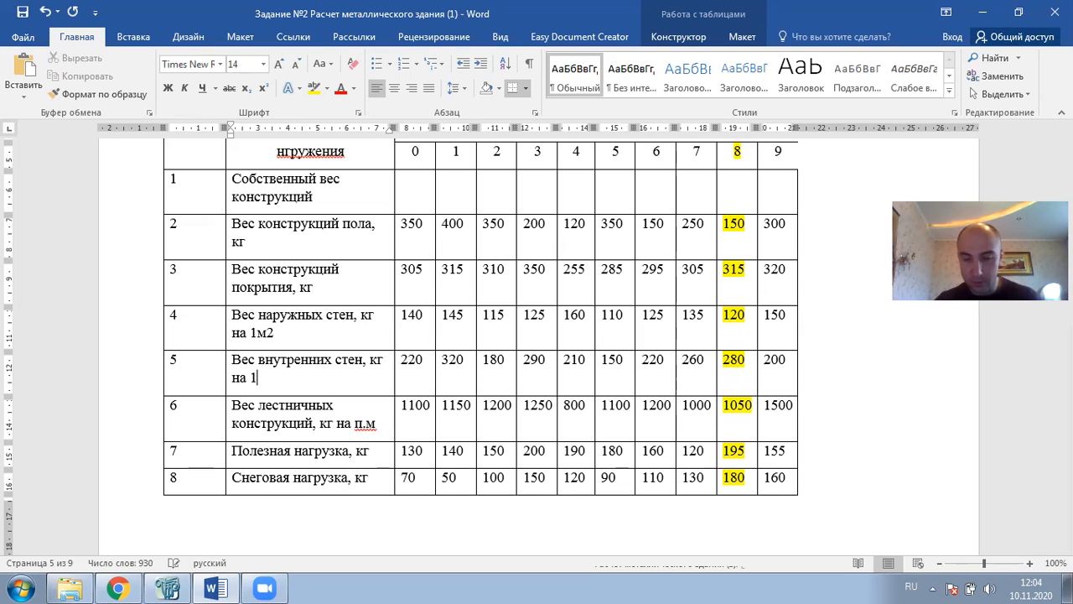
pyautogui.write('м2')
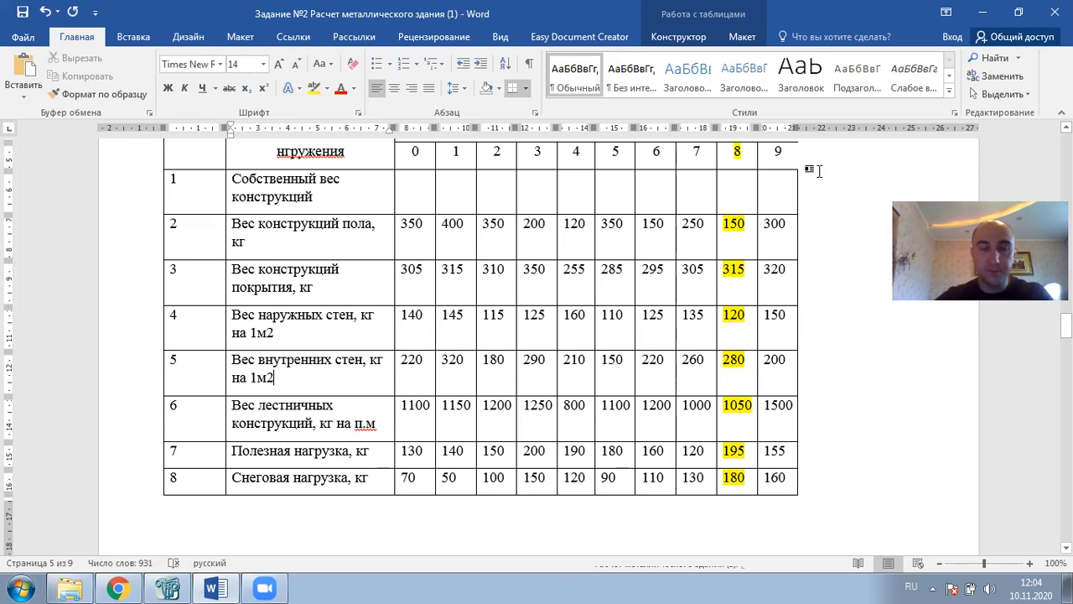
# Switch to LIRA-SAPR, select the elements with stiffness Plate H 15 (Monolithic Slab), and isolate them
pyautogui.click(986, 12)
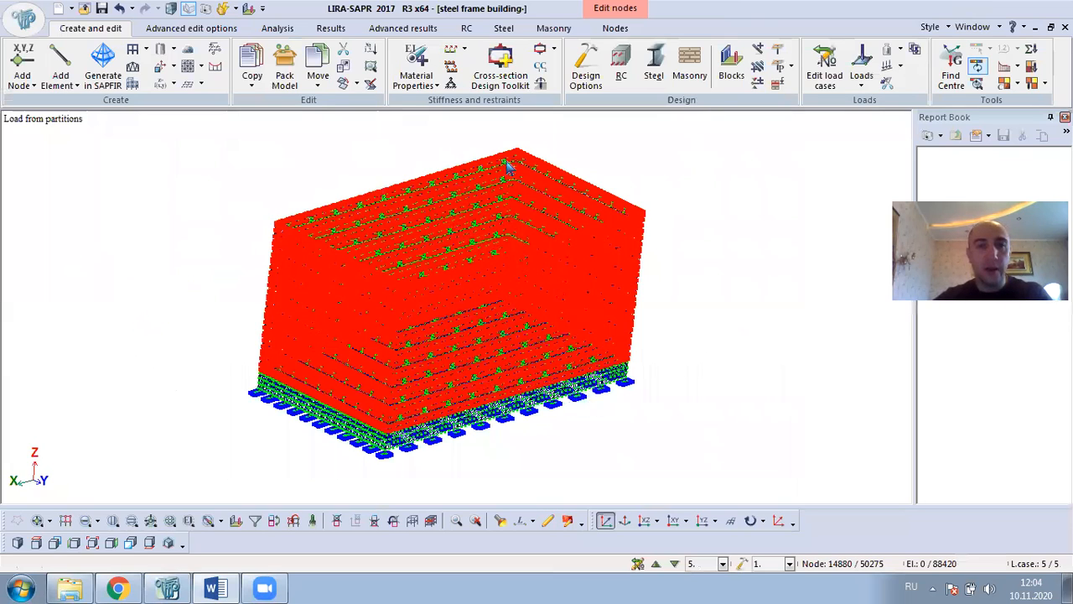
pyautogui.click(424, 63)
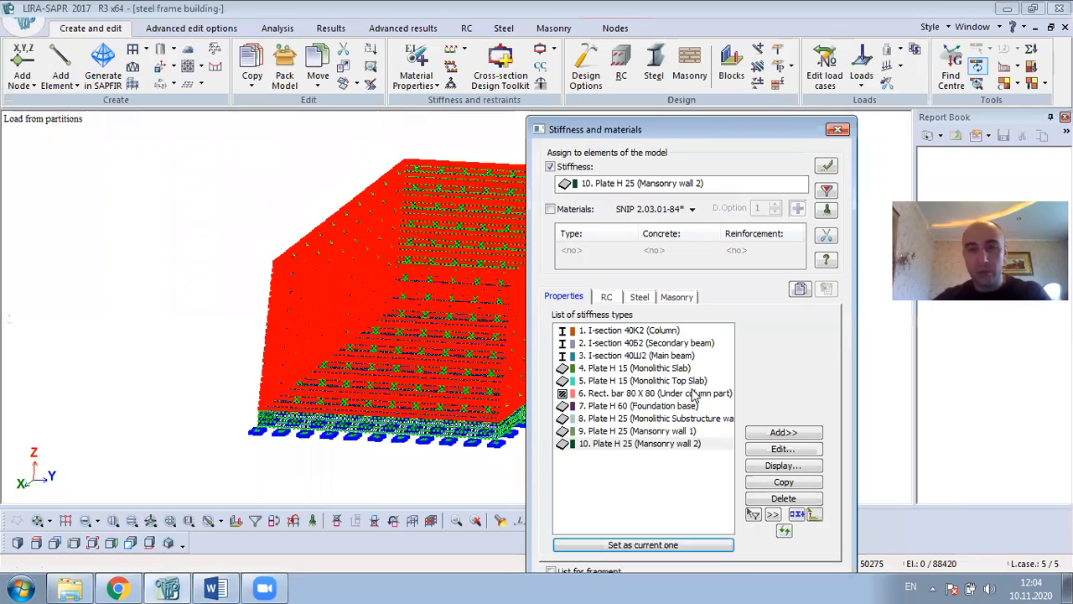
pyautogui.doubleClick(692, 371)
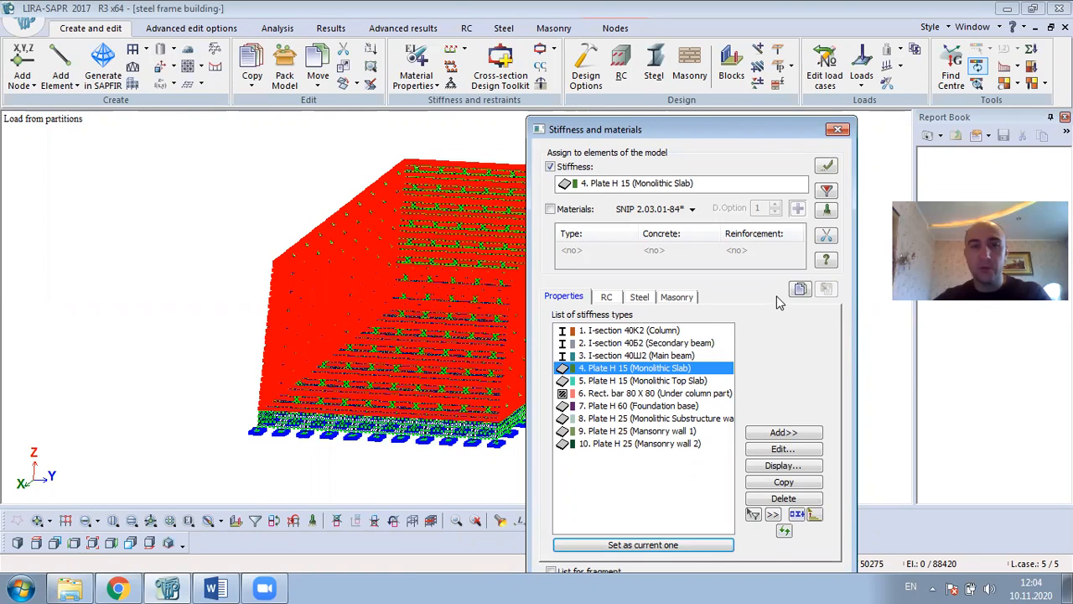
pyautogui.click(795, 109)
pyautogui.click(802, 130)
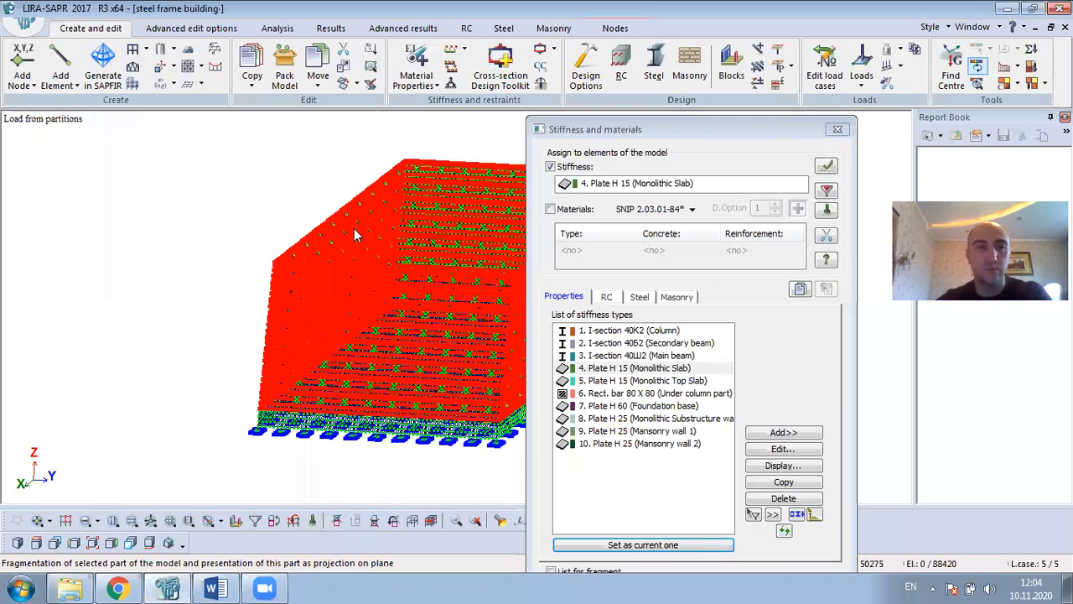
pyautogui.click(826, 191)
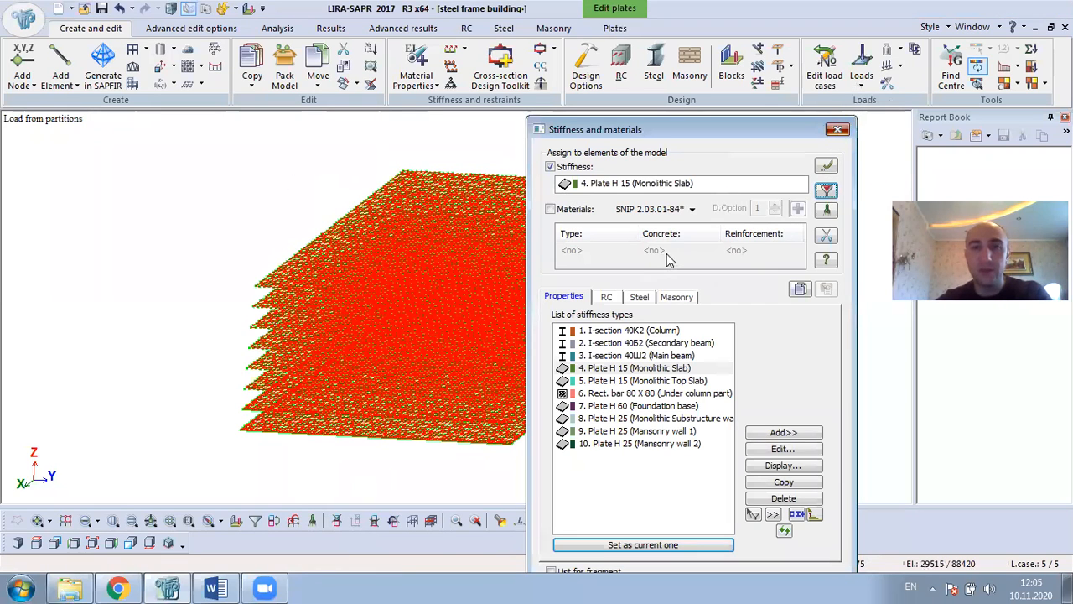
# Check the internal wall weight in Word and apply a uniformly distributed load of 0.28 t/m² along global Z to the isolated slabs
pyautogui.click(216, 588)
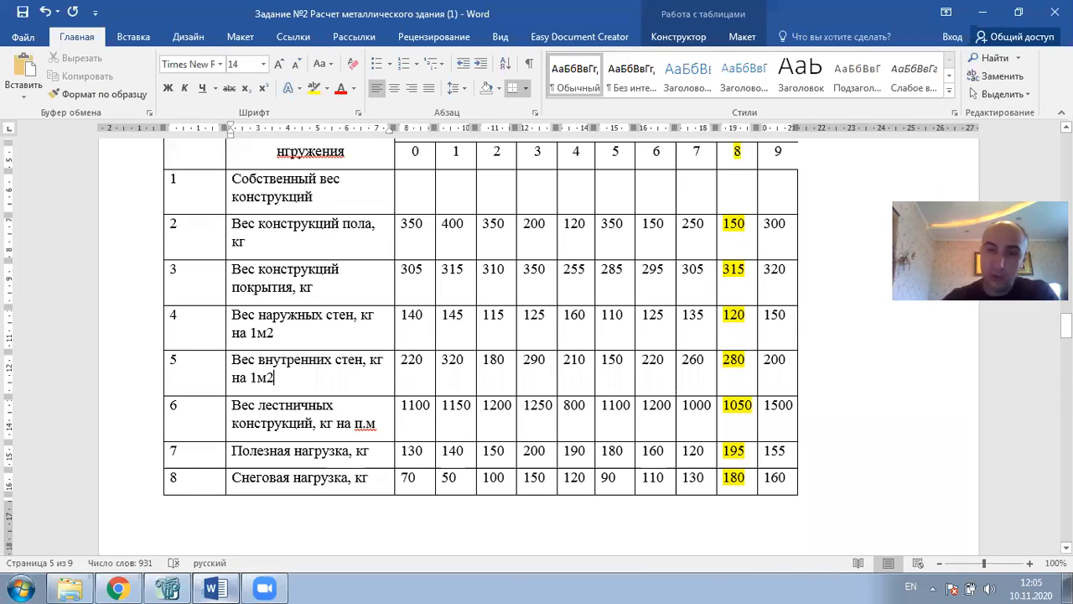
pyautogui.hotkey('alt', 'Tab')
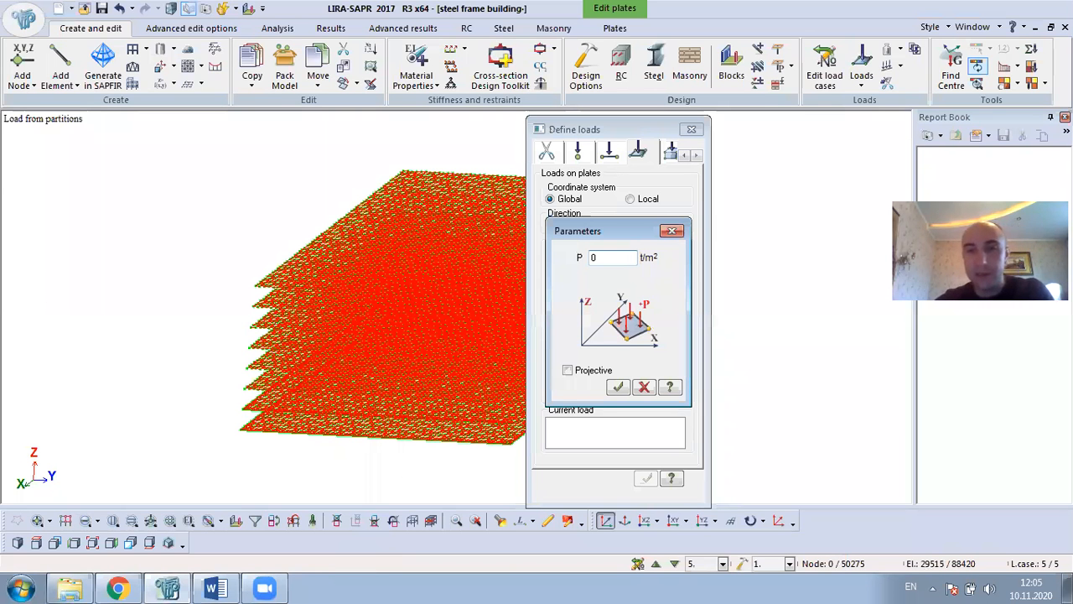
pyautogui.write('.280')
pyautogui.click(619, 387)
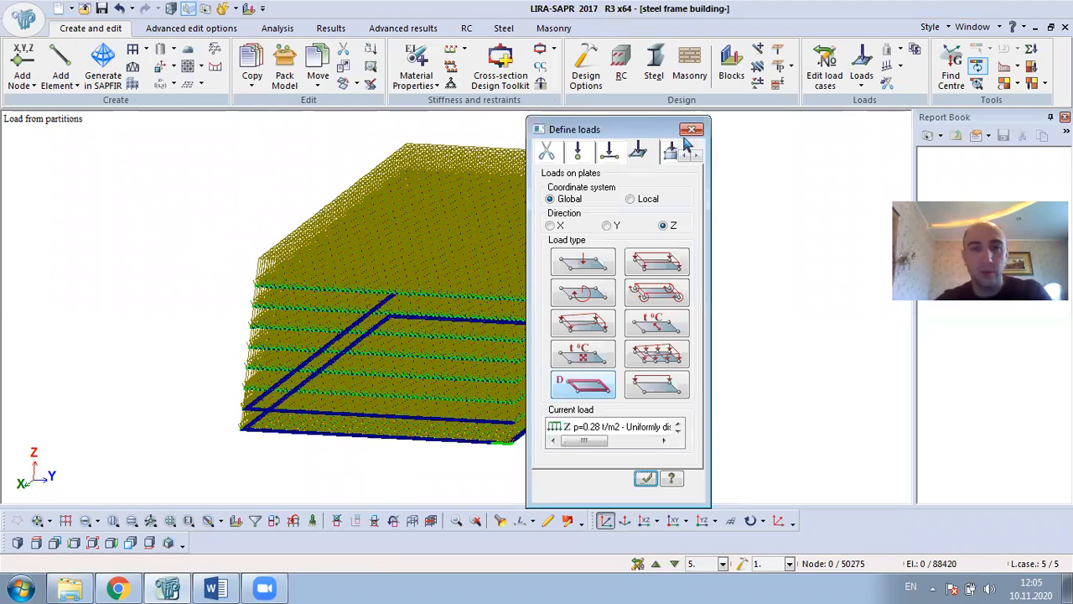
# Consult the load table in Word, and return to LIRA-SAPR to restore the full building model
pyautogui.click(213, 588)
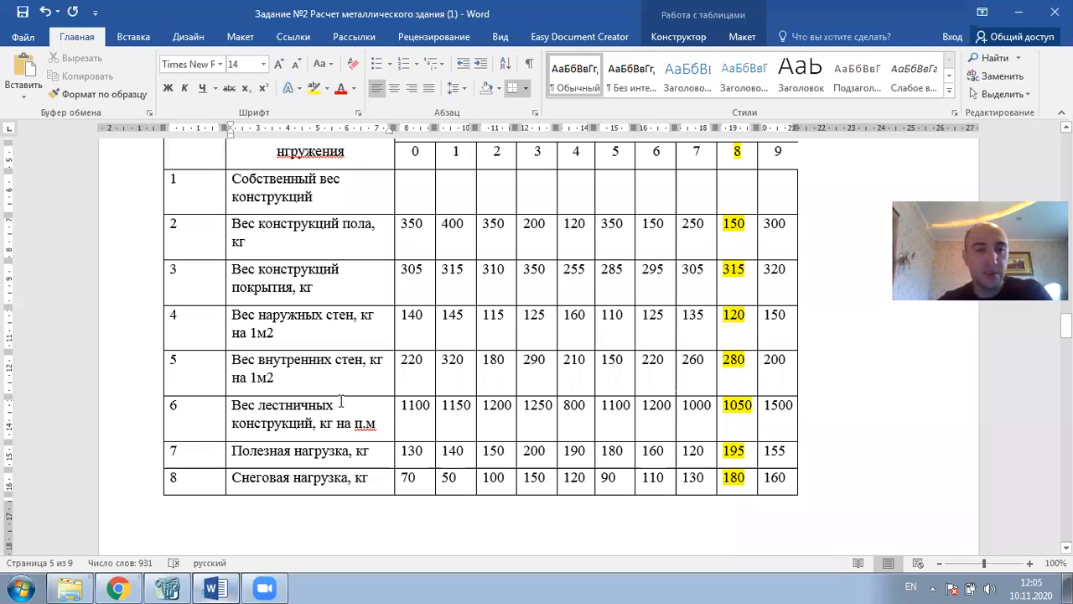
pyautogui.hotkey('alt', 'shift')
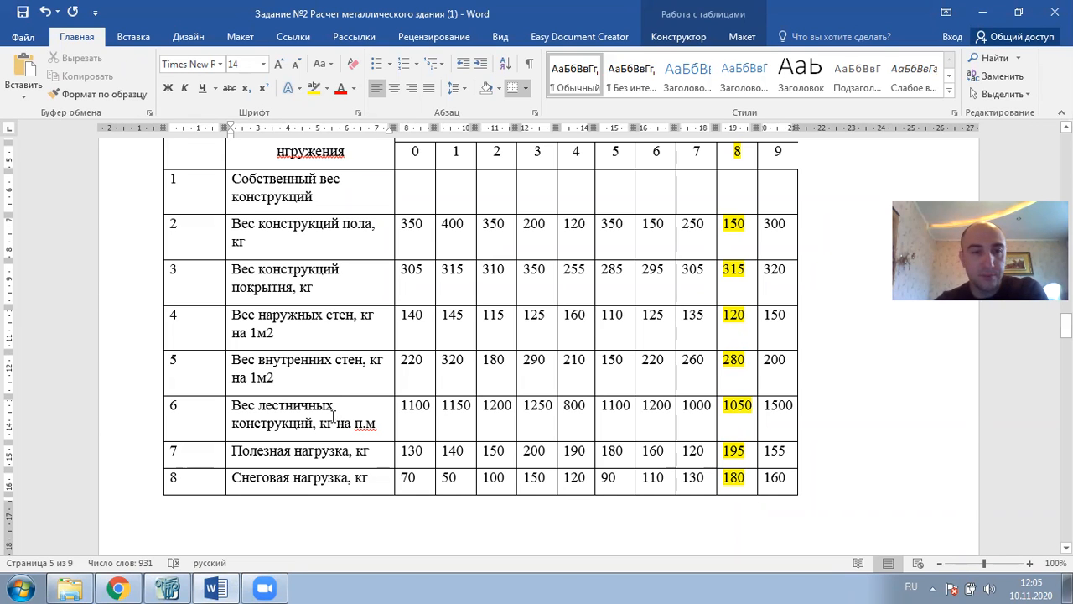
pyautogui.click(173, 586)
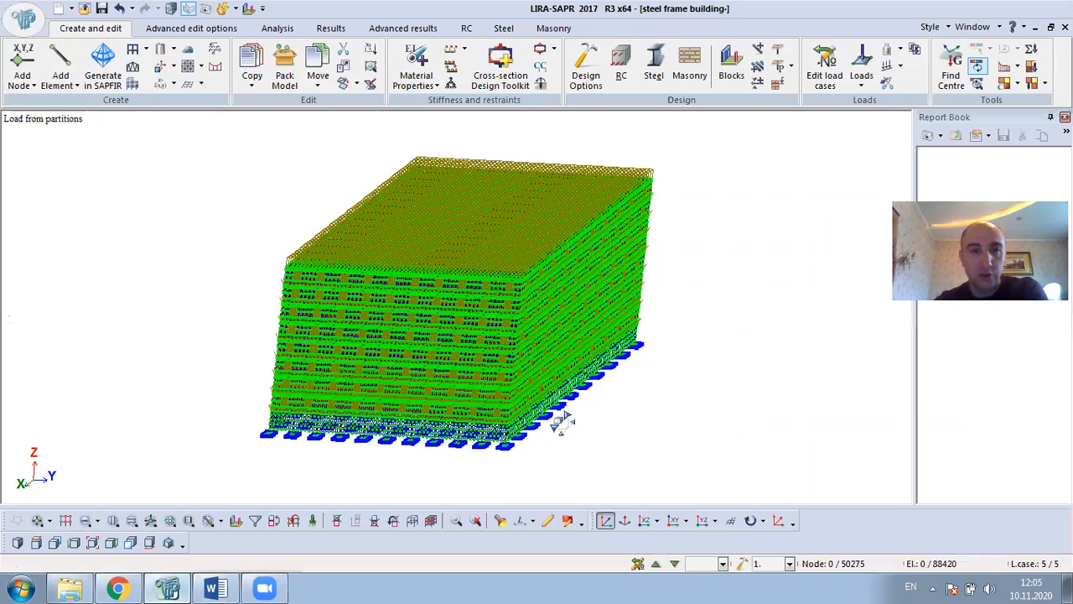
pyautogui.moveTo(568, 420); pyautogui.dragTo(571, 421)
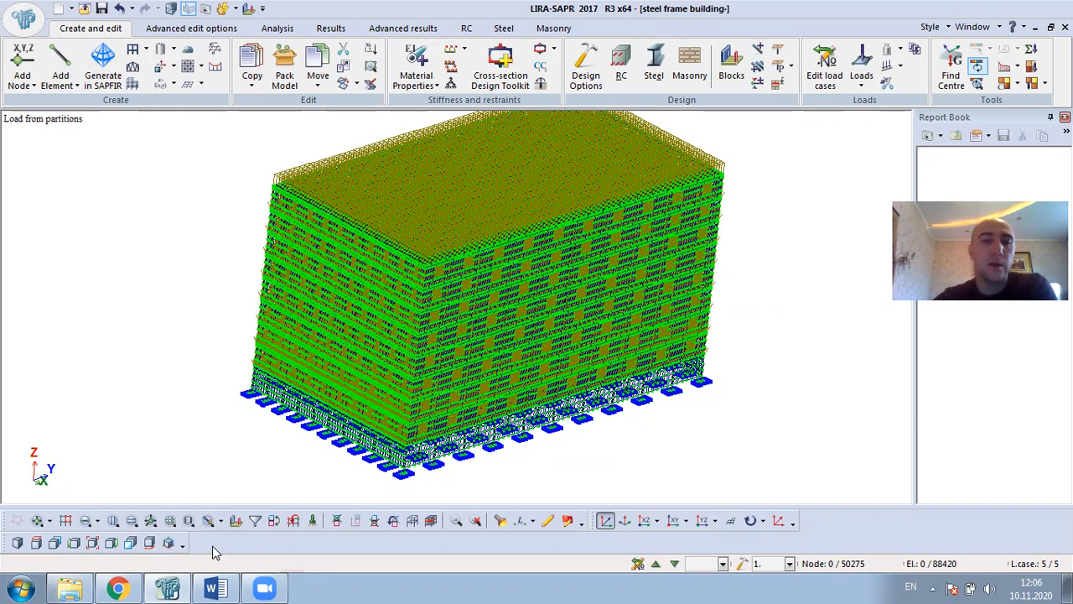
# Switch to Word and examine the staircase weight row and the live load row of the load table
pyautogui.click(216, 588)
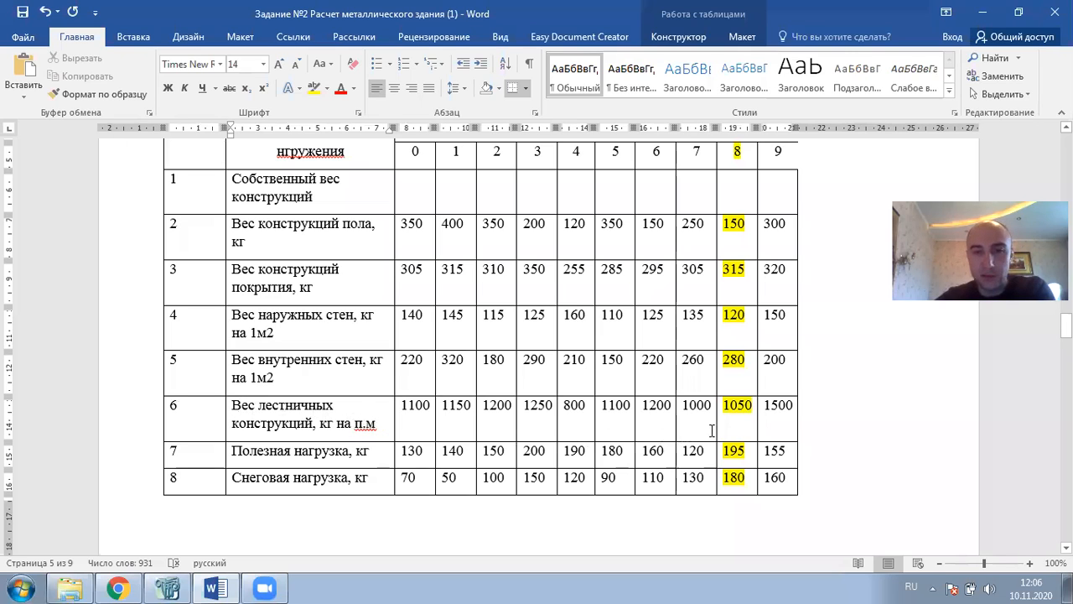
pyautogui.doubleClick(395, 431)
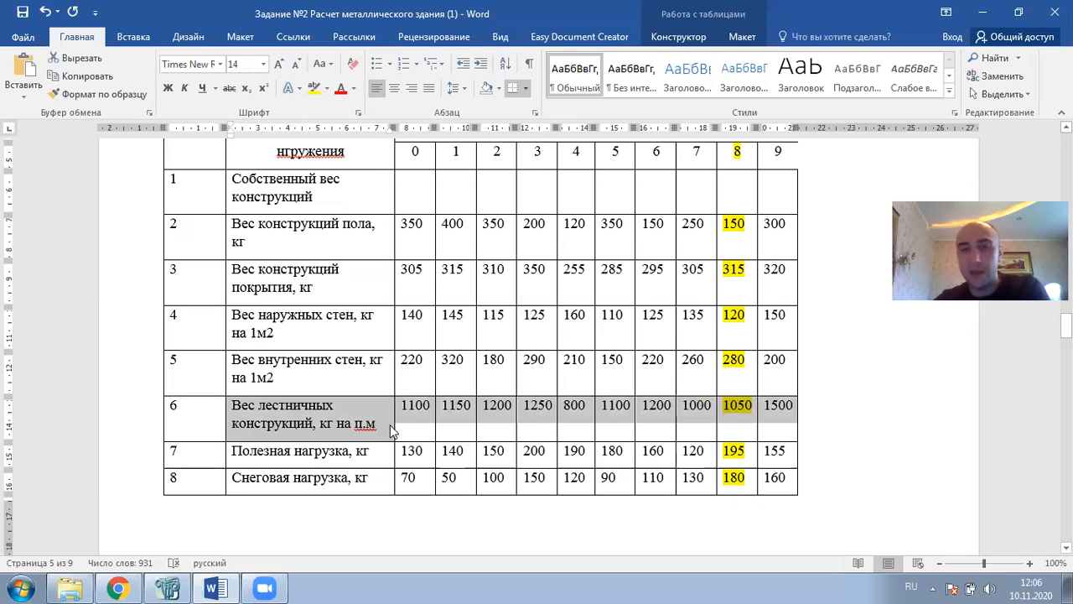
pyautogui.scroll(-1, 388, 424)
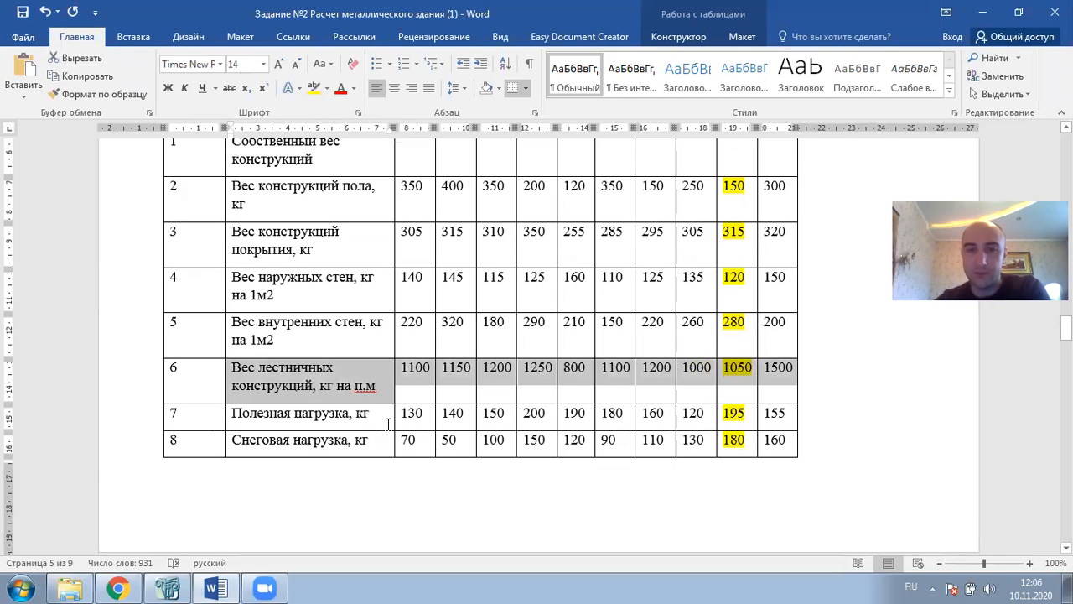
pyautogui.click(303, 414)
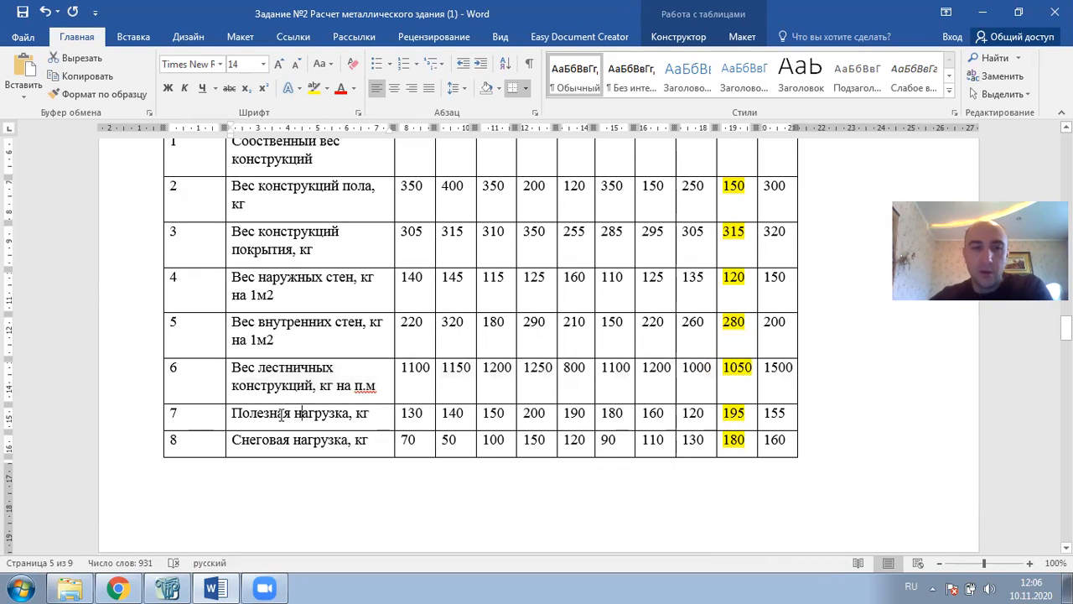
# Mark the live load row of the load table up to the highlighted variant's value and examine it
pyautogui.moveTo(261, 415); pyautogui.dragTo(632, 401)
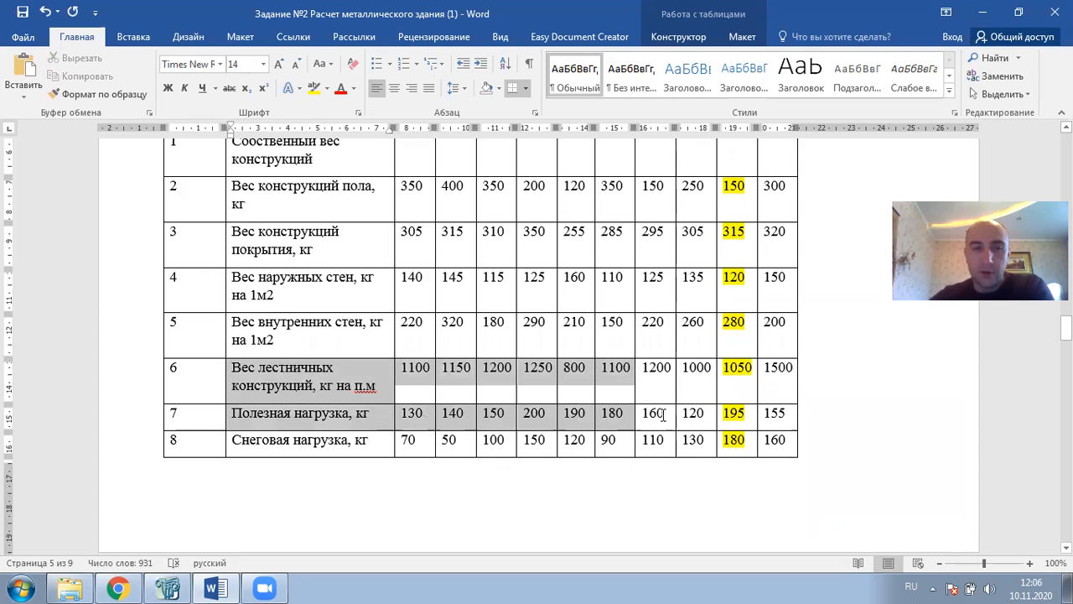
pyautogui.moveTo(707, 420); pyautogui.dragTo(746, 419)
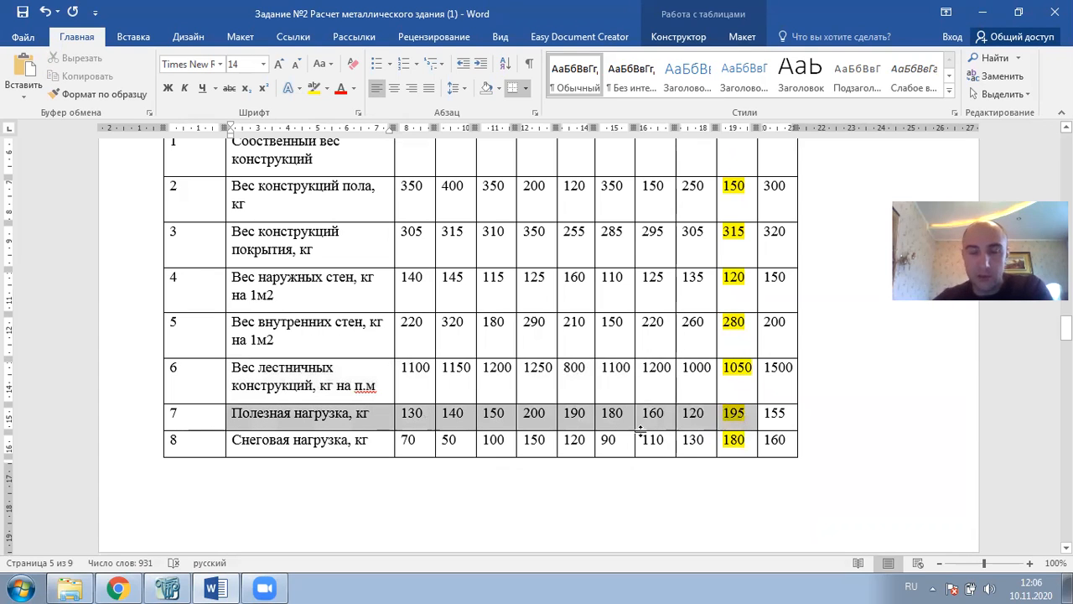
pyautogui.moveTo(641, 429); pyautogui.dragTo(640, 429)
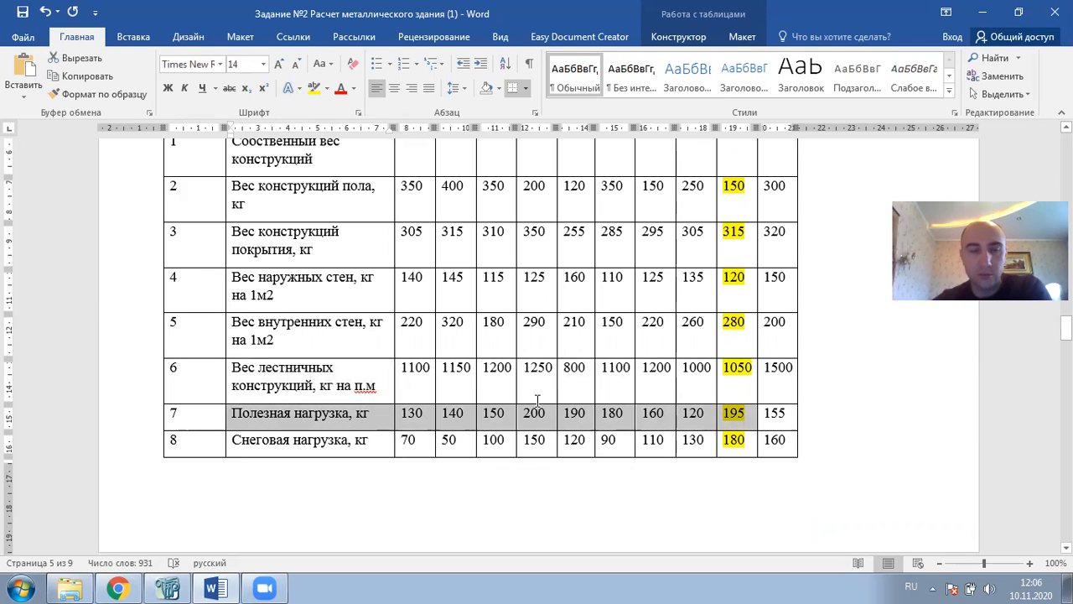
pyautogui.scroll(1, 412, 342)
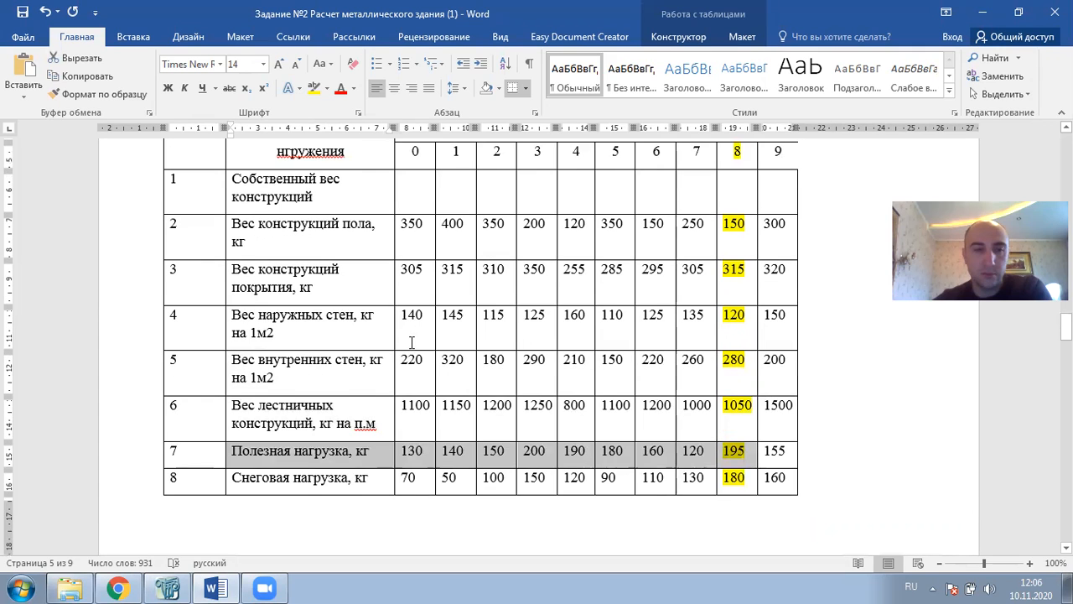
pyautogui.scroll(-2, 412, 342)
pyautogui.click(354, 386)
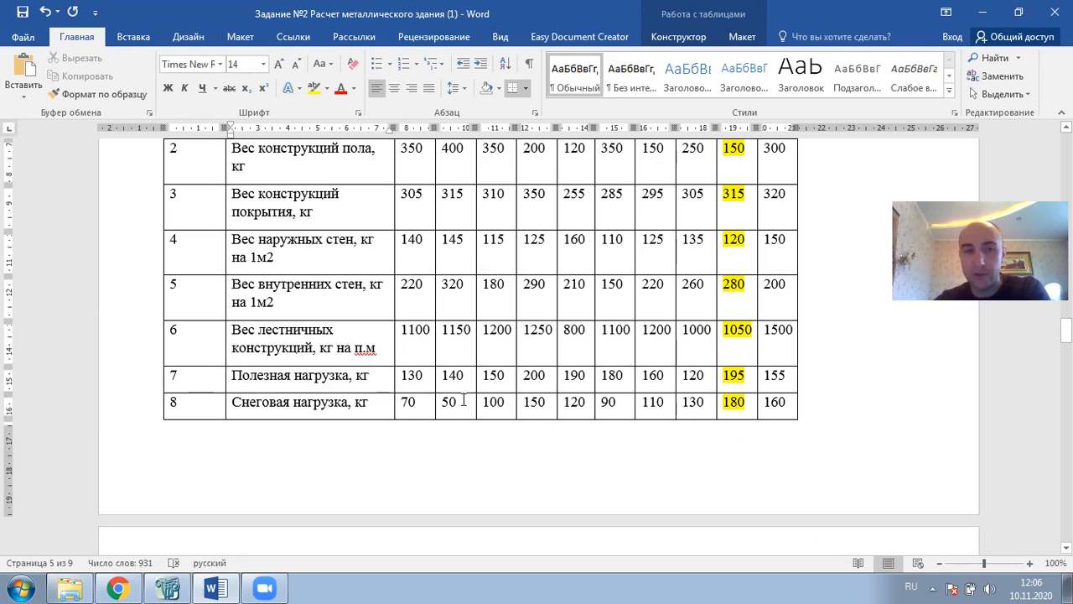
# Switch to LIRA-SAPR and define load case 6 as "Pay Load" with the type Live temp. / Live
pyautogui.click(168, 588)
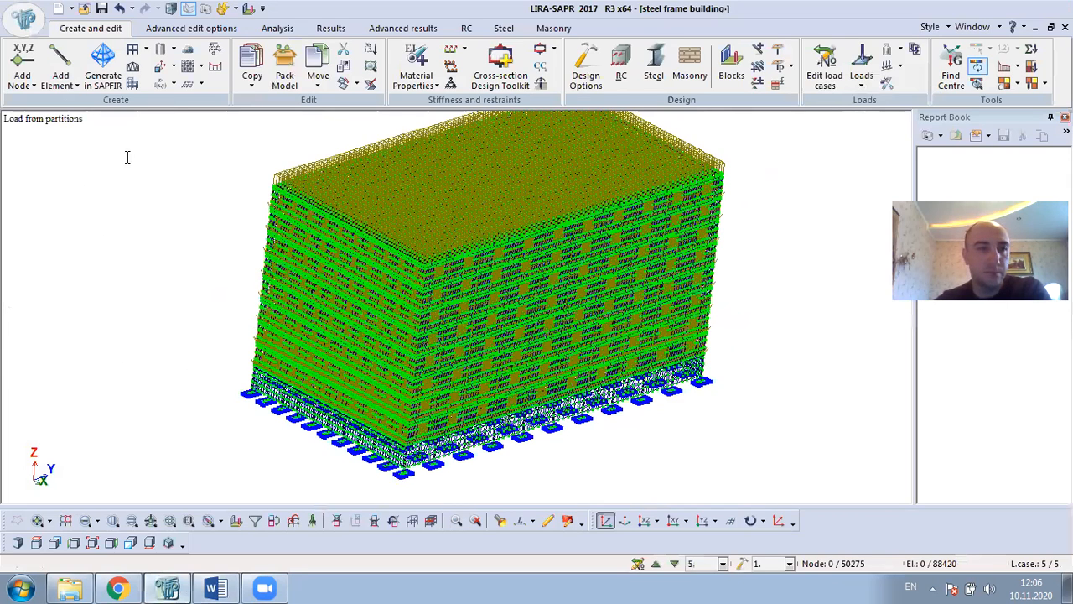
pyautogui.moveTo(124, 156); pyautogui.dragTo(76, 156)
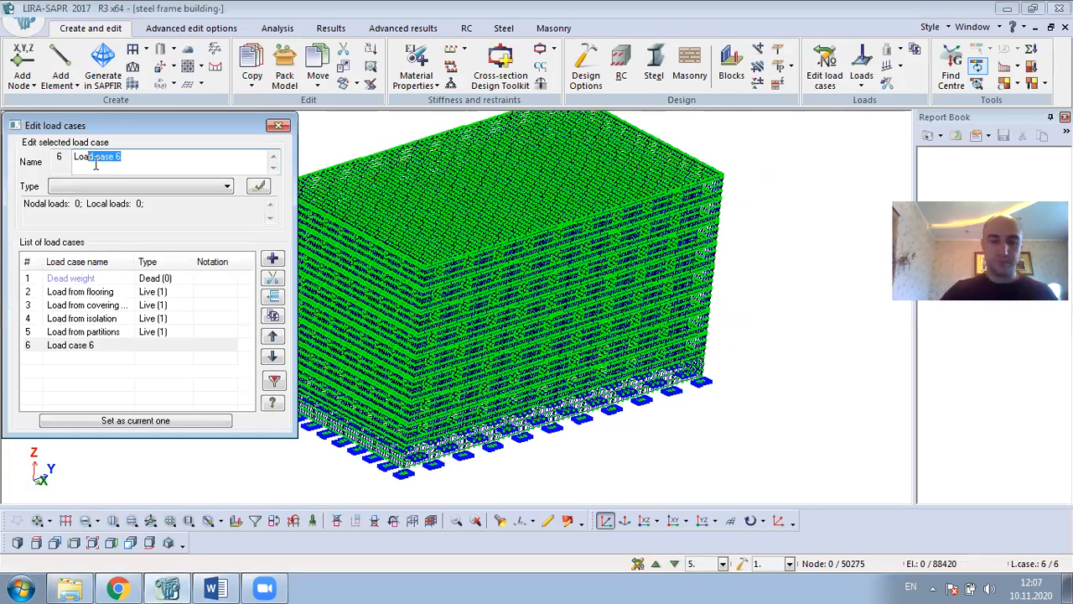
pyautogui.write('d')
pyautogui.press('Home')
pyautogui.write('Pay')
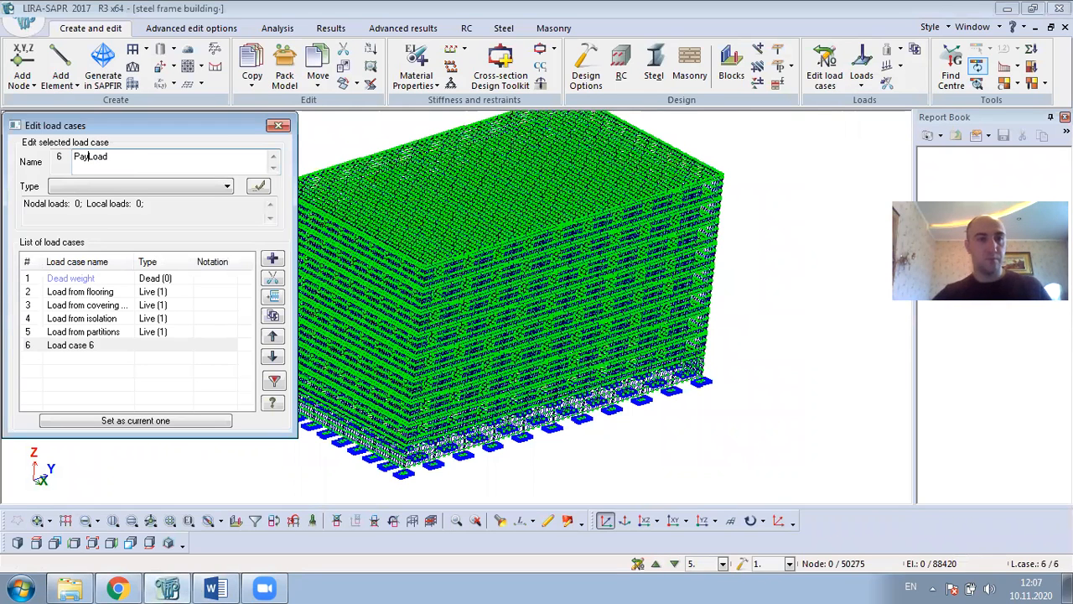
pyautogui.click(152, 186)
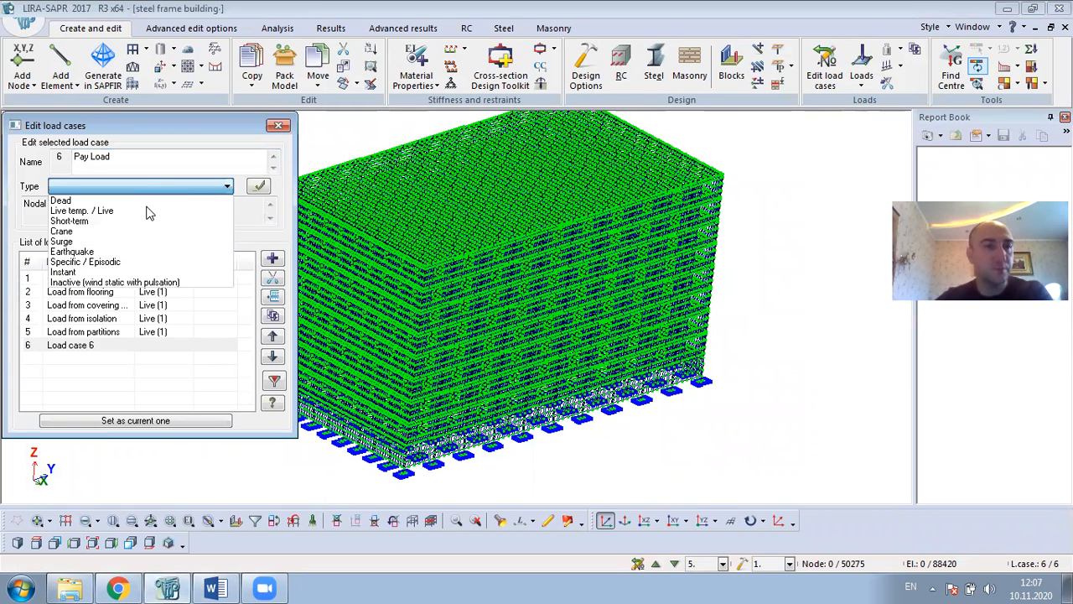
pyautogui.click(258, 185)
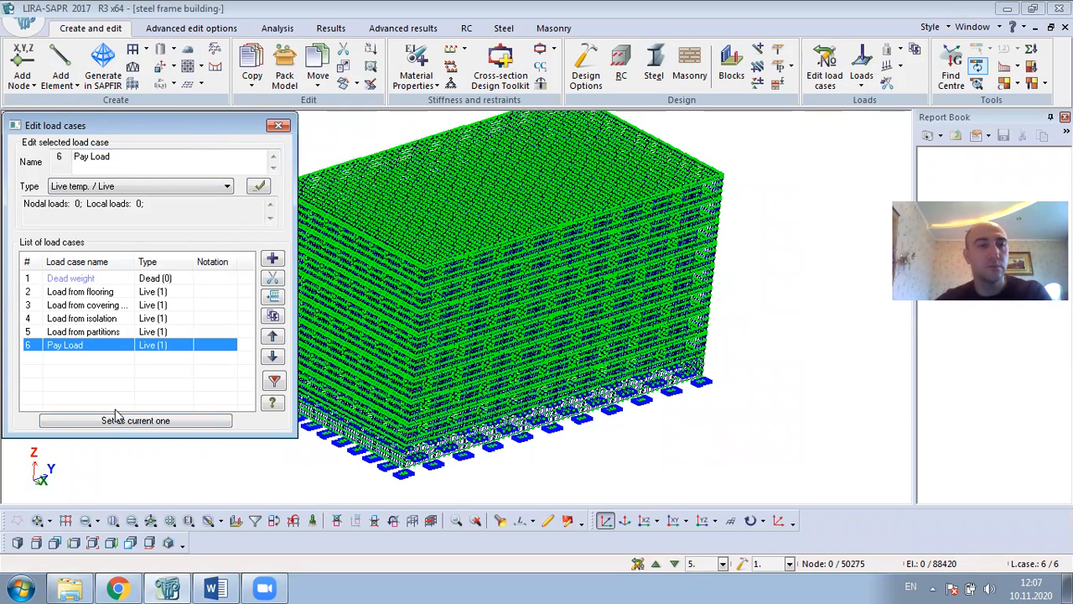
# Make Pay Load the current load case and open the stiffness and materials settings
pyautogui.click(140, 421)
pyautogui.click(278, 125)
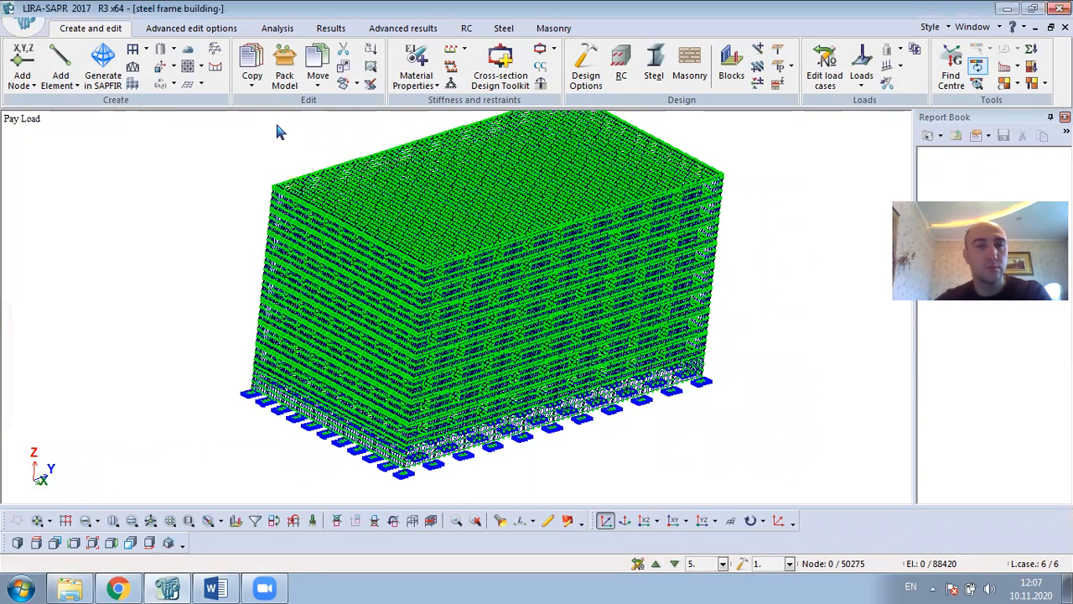
pyautogui.click(419, 57)
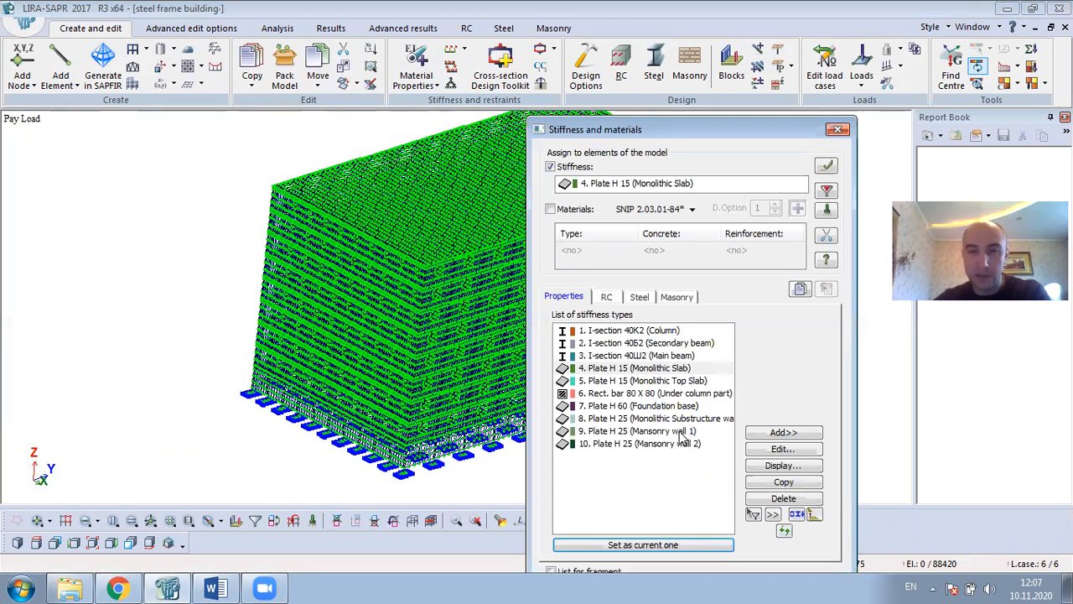
pyautogui.click(684, 386)
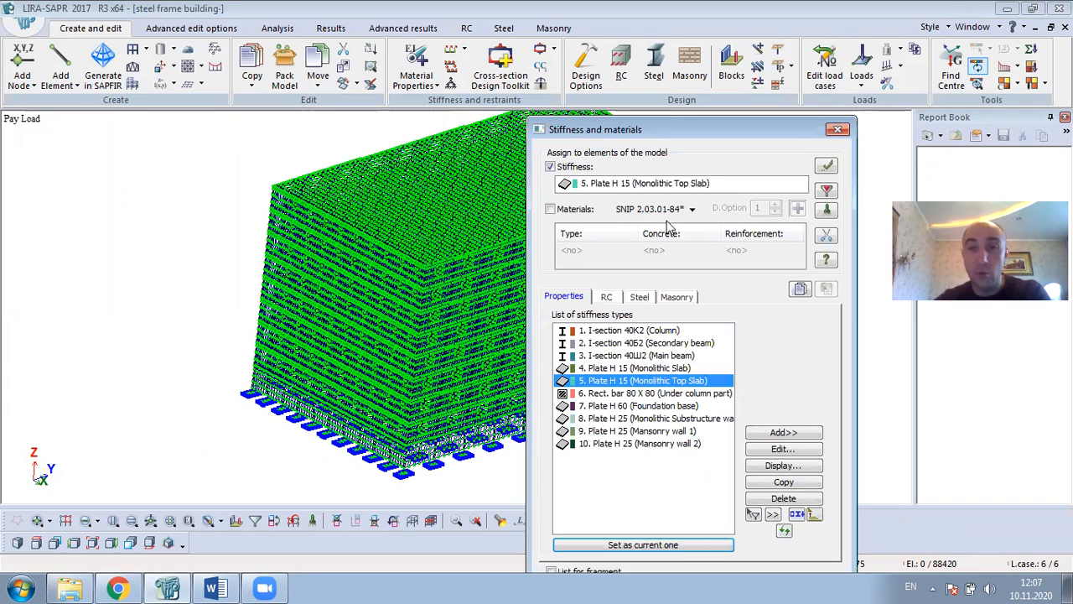
pyautogui.click(828, 192)
pyautogui.click(827, 191)
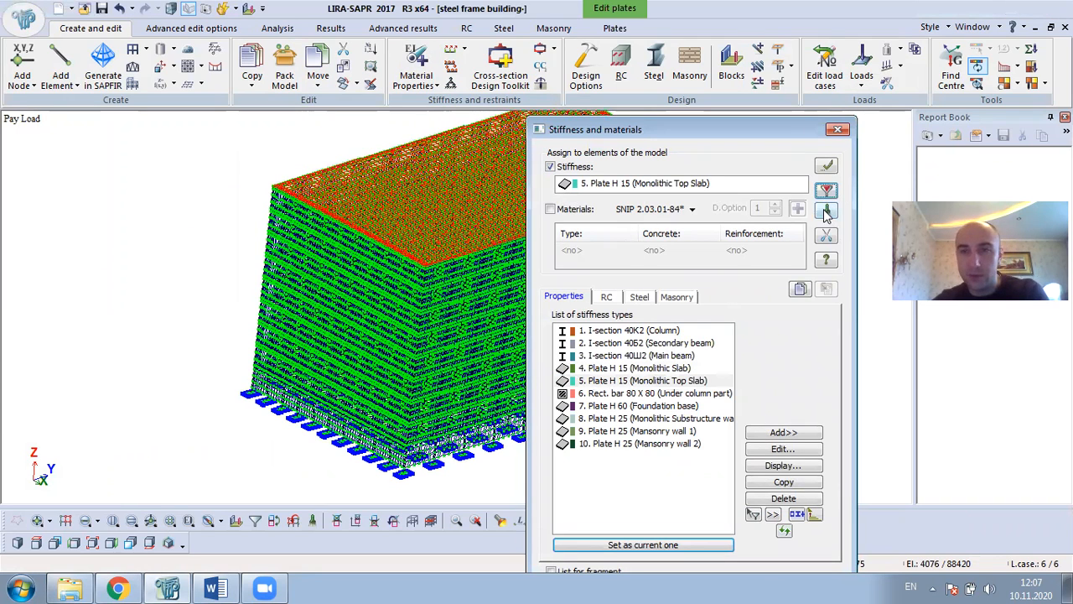
pyautogui.click(323, 521)
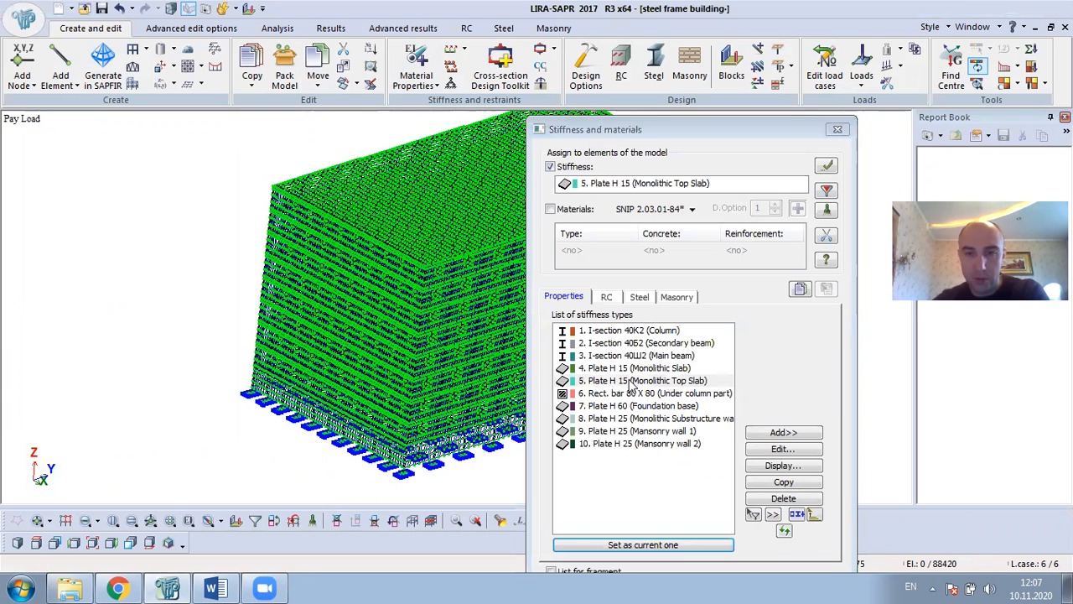
# Select all elements with stiffness Plate H 15 (Monolithic Slab) and isolate them from the rest of the model
pyautogui.click(662, 369)
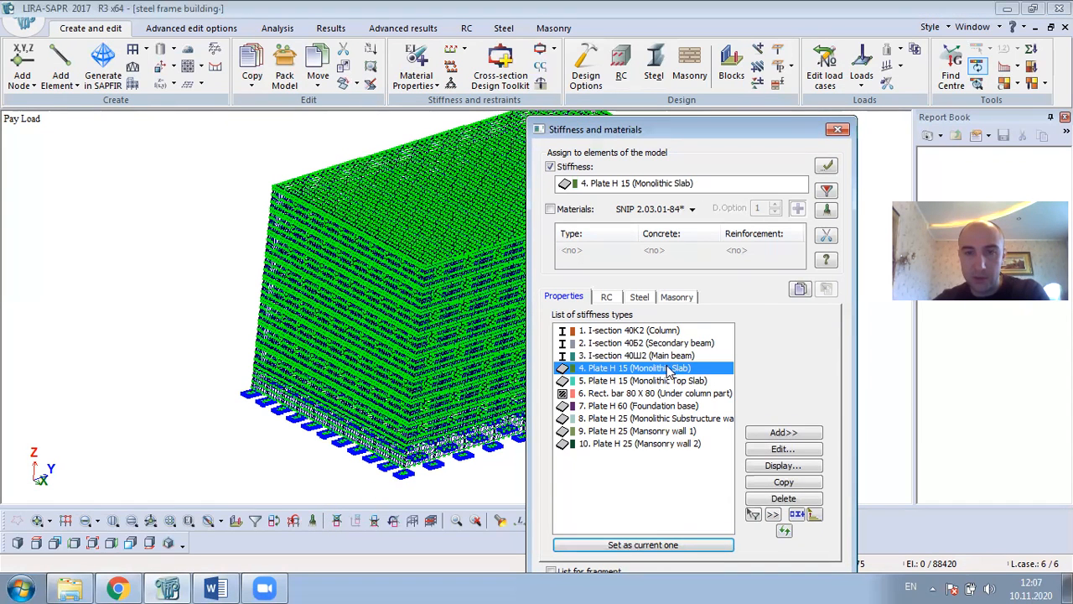
pyautogui.click(827, 191)
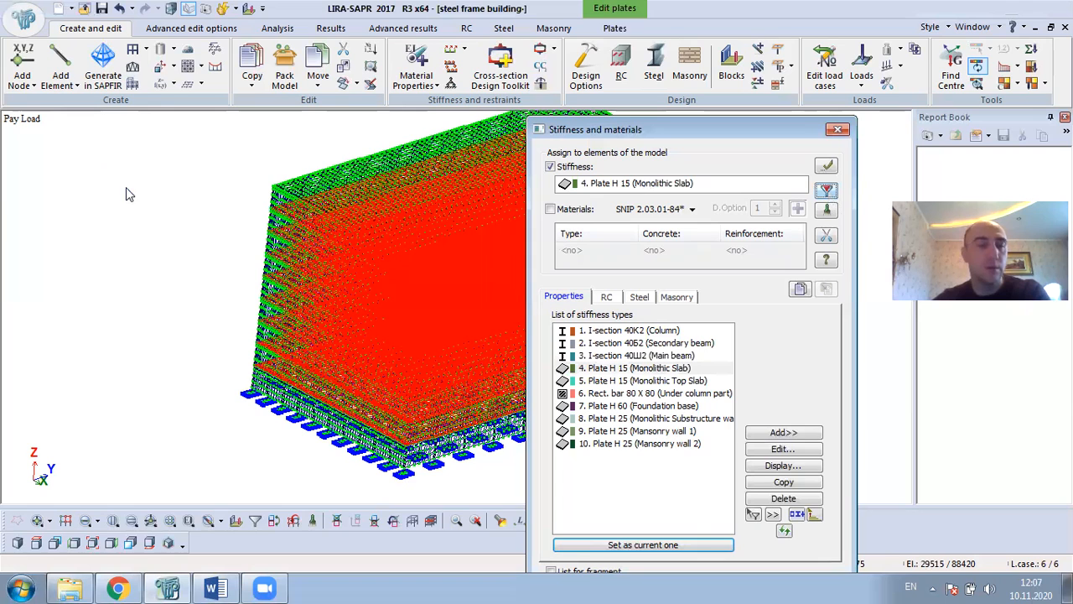
pyautogui.click(337, 521)
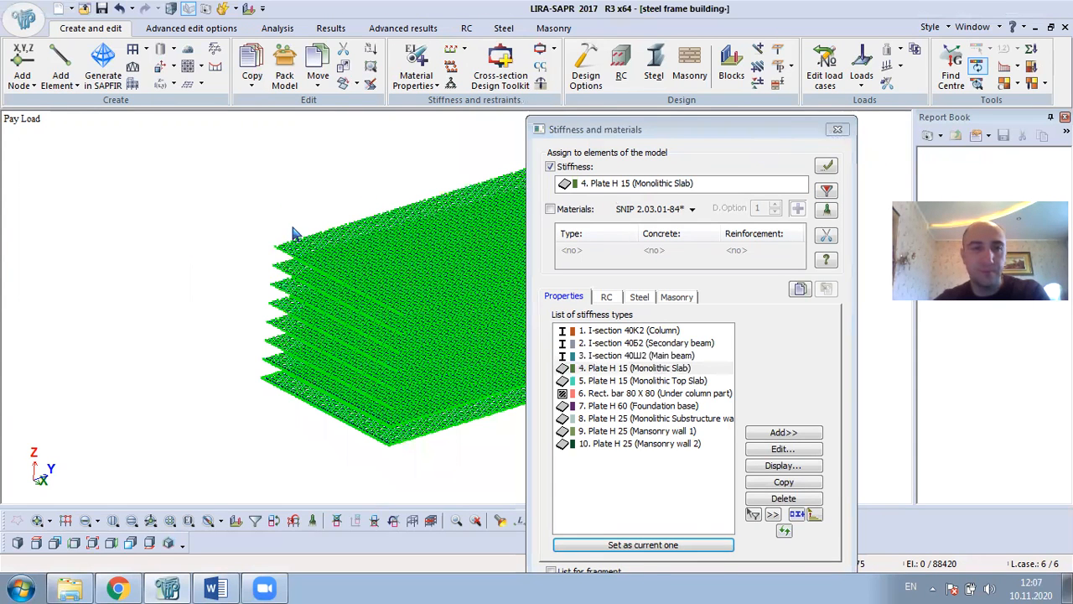
pyautogui.scroll(-1, 312, 212)
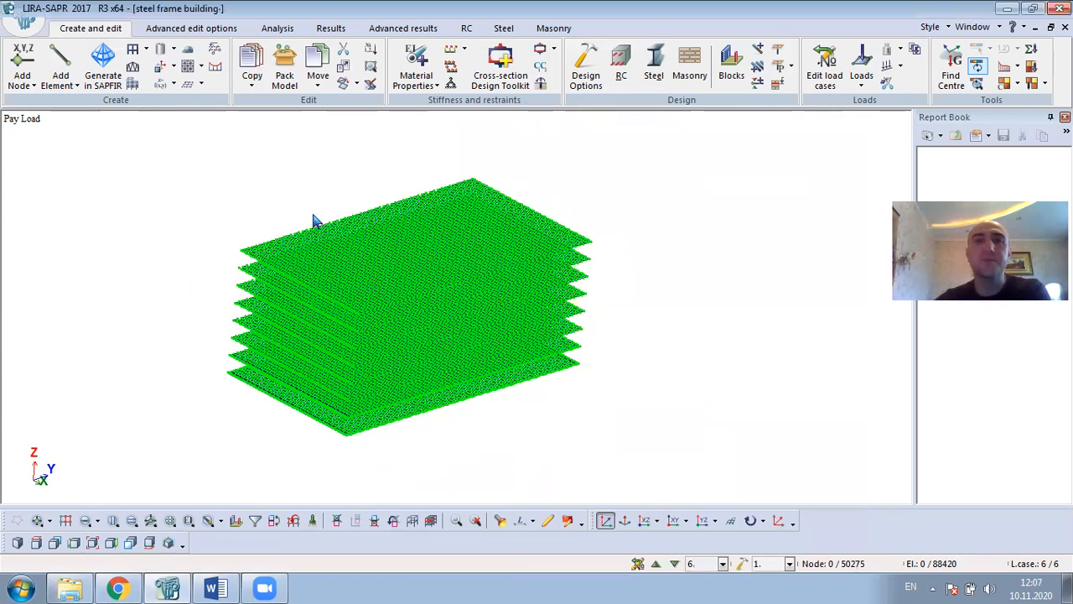
# Check the live load in Word and apply a uniformly distributed load of 0.195 t/m² along global Z to all isolated slabs
pyautogui.hotkey('ctrl', 'a')
pyautogui.click(858, 65)
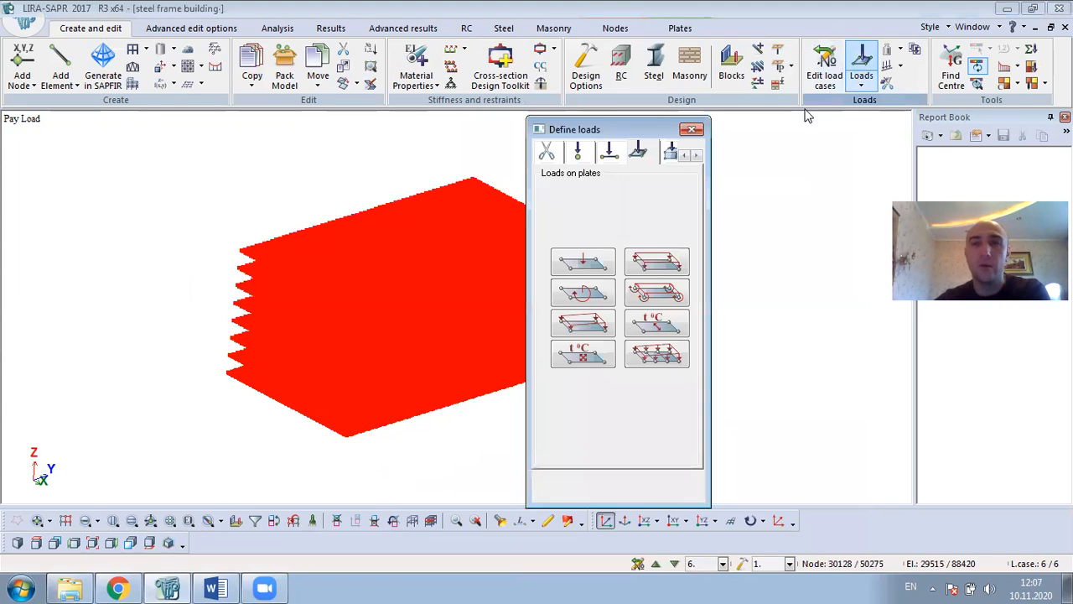
pyautogui.click(658, 262)
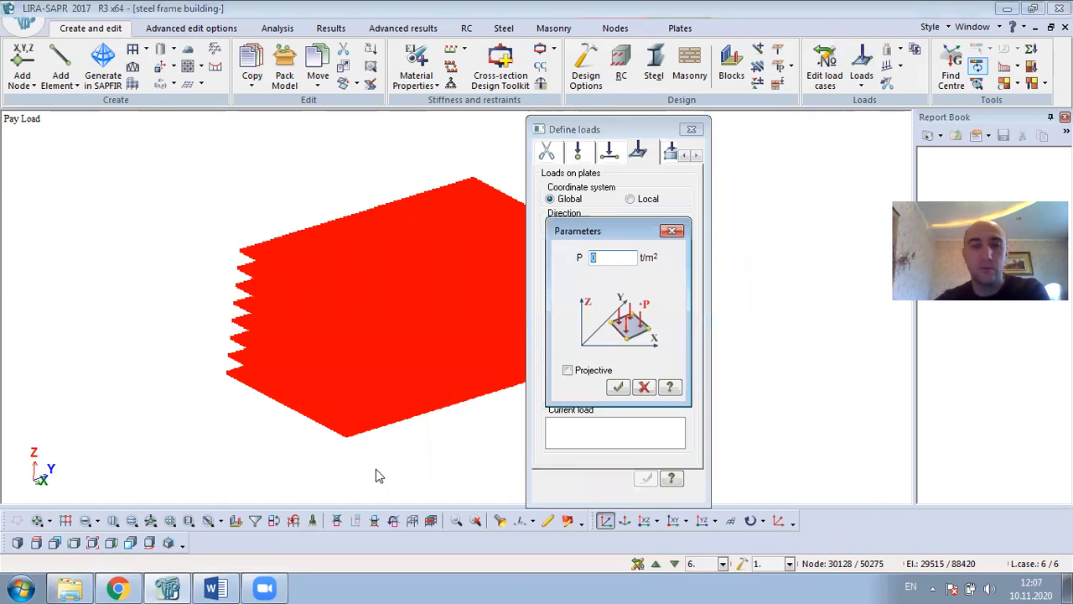
pyautogui.click(220, 587)
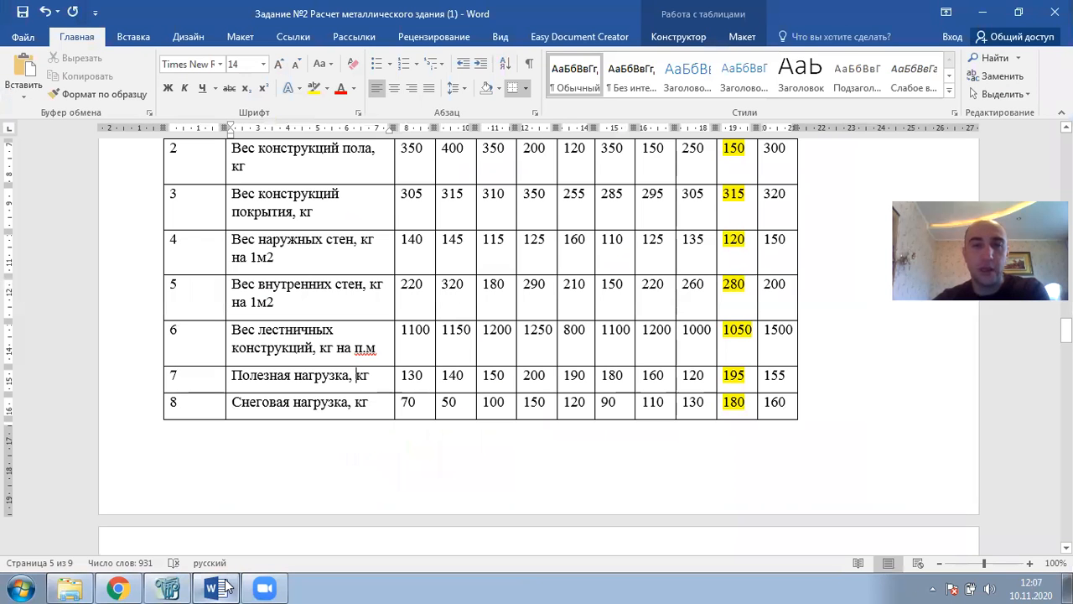
pyautogui.click(224, 587)
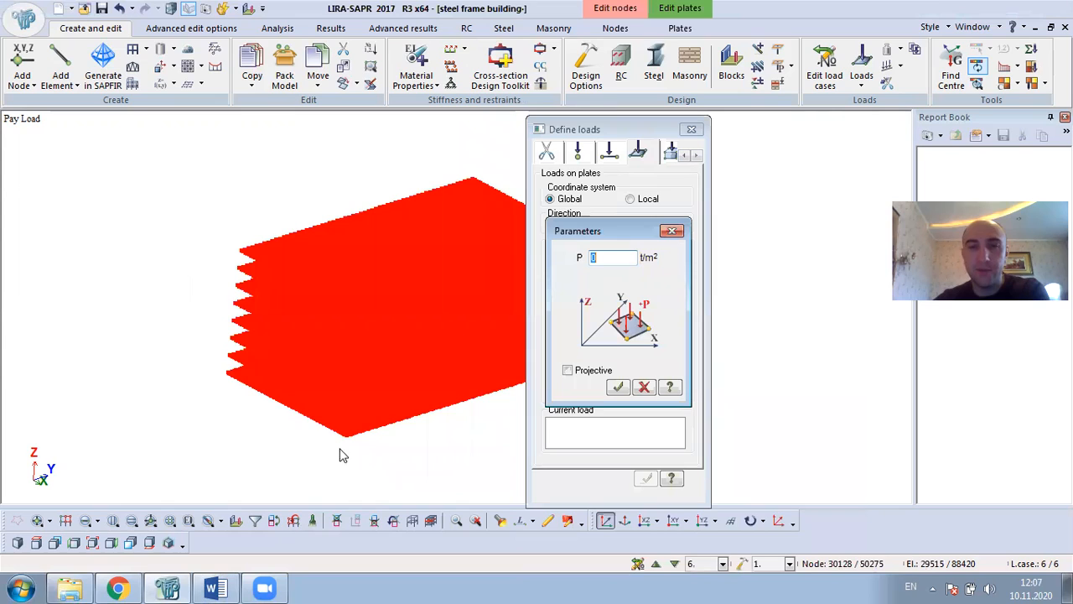
pyautogui.click(603, 264)
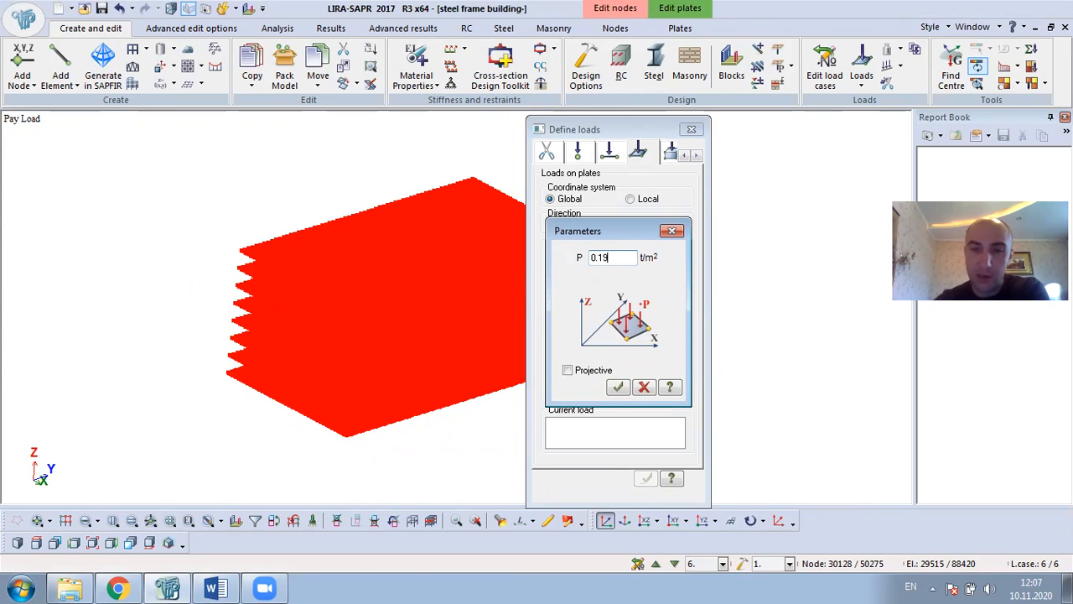
pyautogui.write('.195')
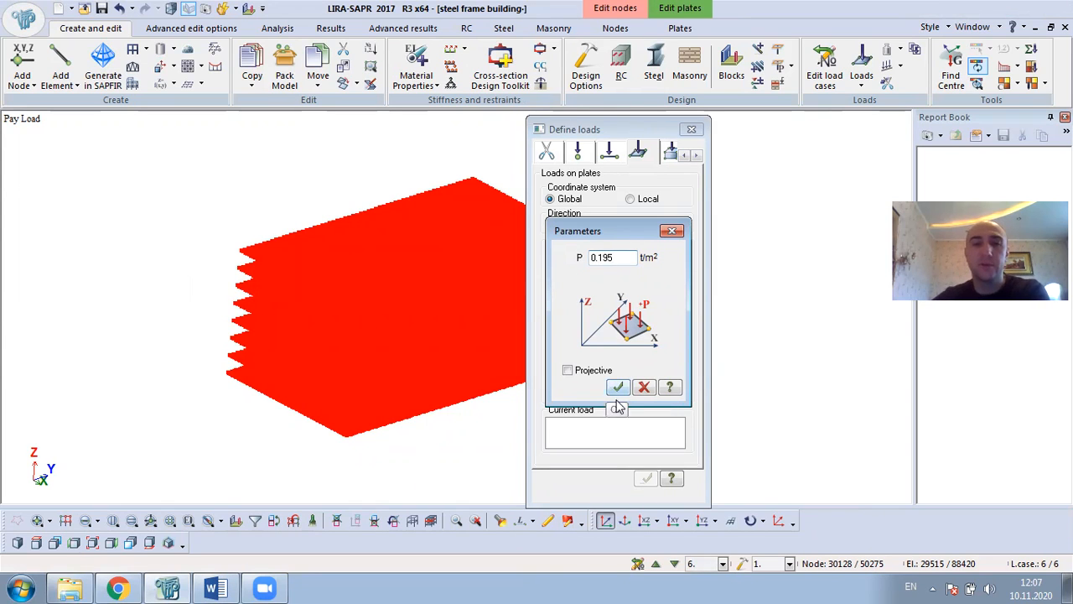
pyautogui.click(617, 387)
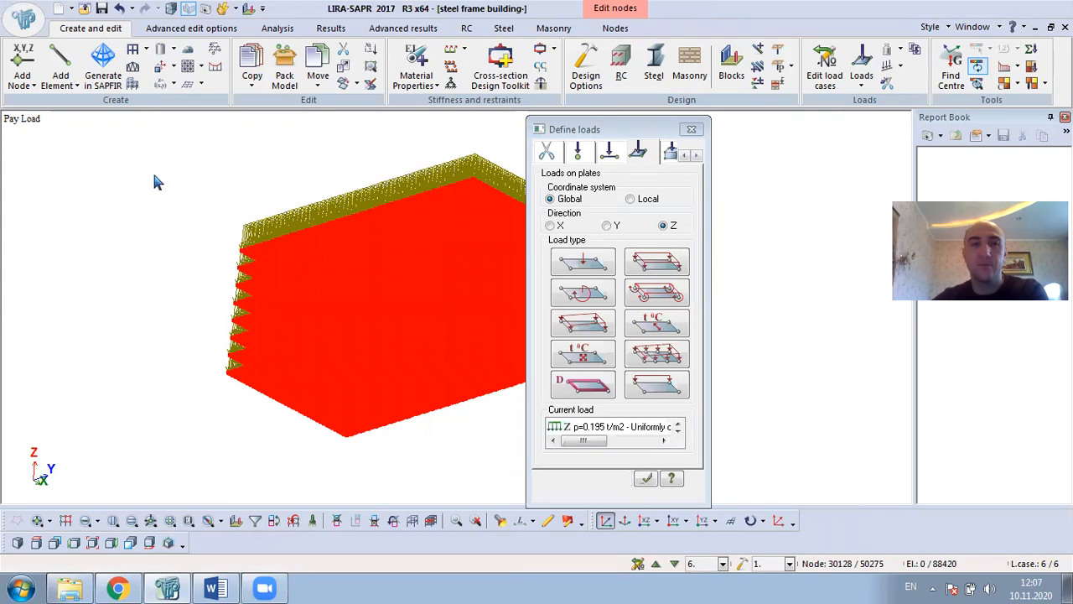
# Restore the full building model with nothing selected, and check the highlighted snow load value in Word
pyautogui.click(312, 521)
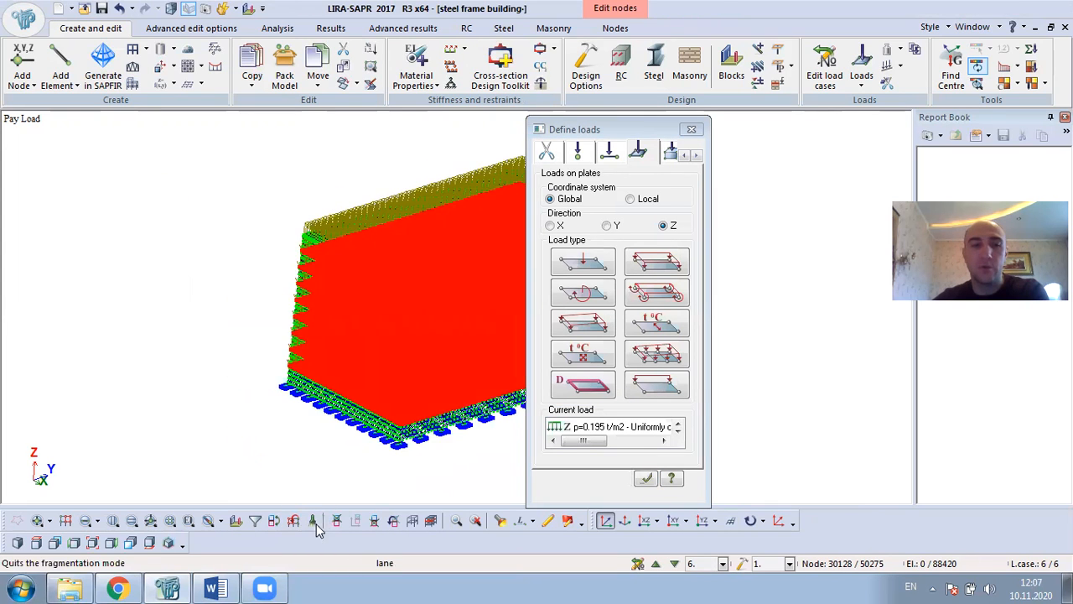
pyautogui.click(312, 520)
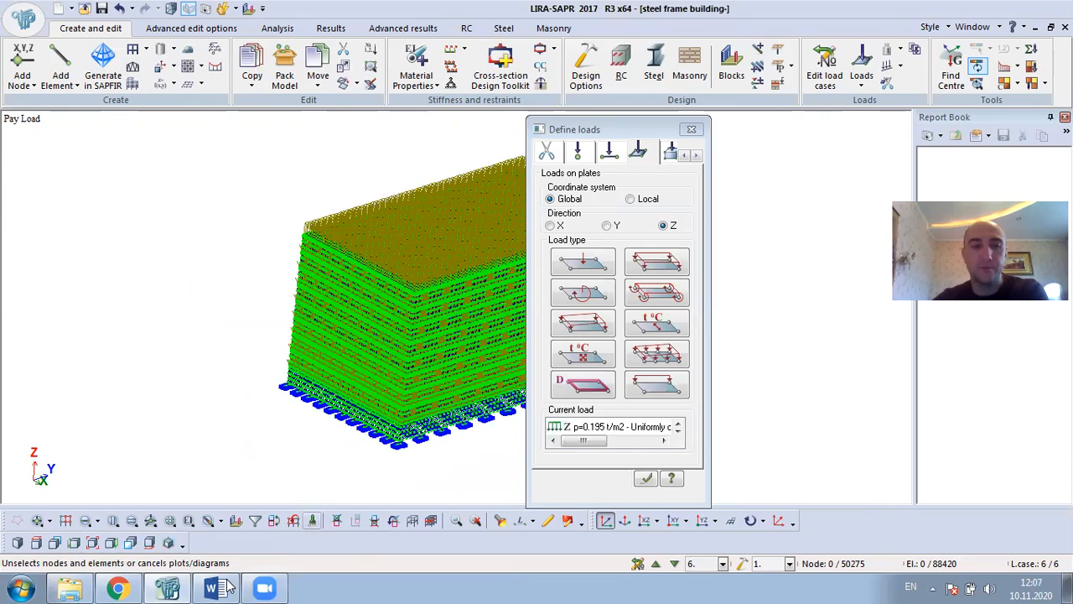
pyautogui.click(227, 587)
pyautogui.scroll(-3, 333, 399)
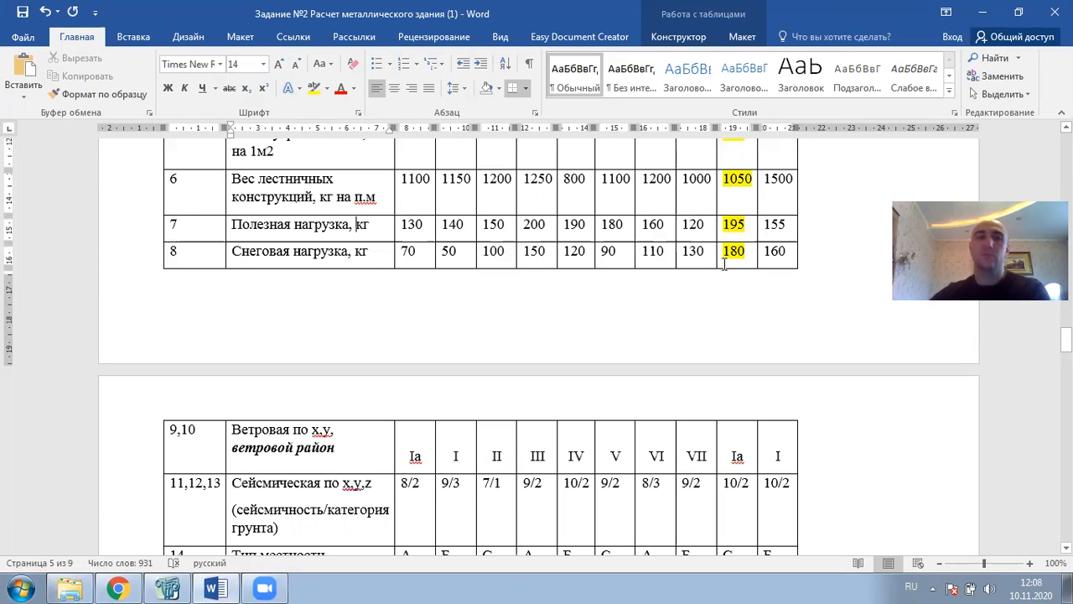
pyautogui.moveTo(746, 253); pyautogui.dragTo(728, 256)
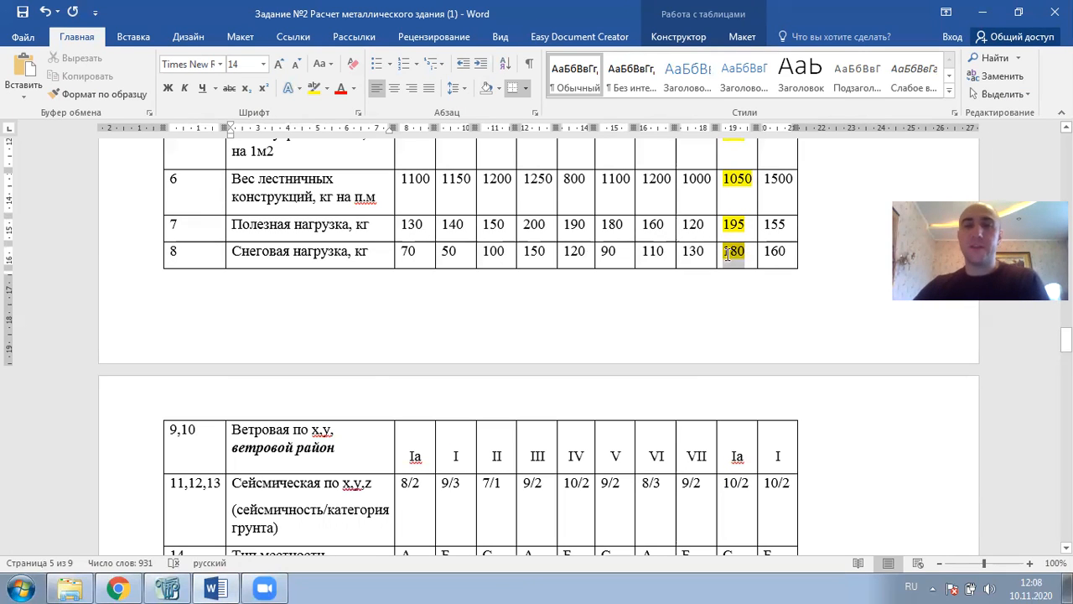
pyautogui.click(997, 8)
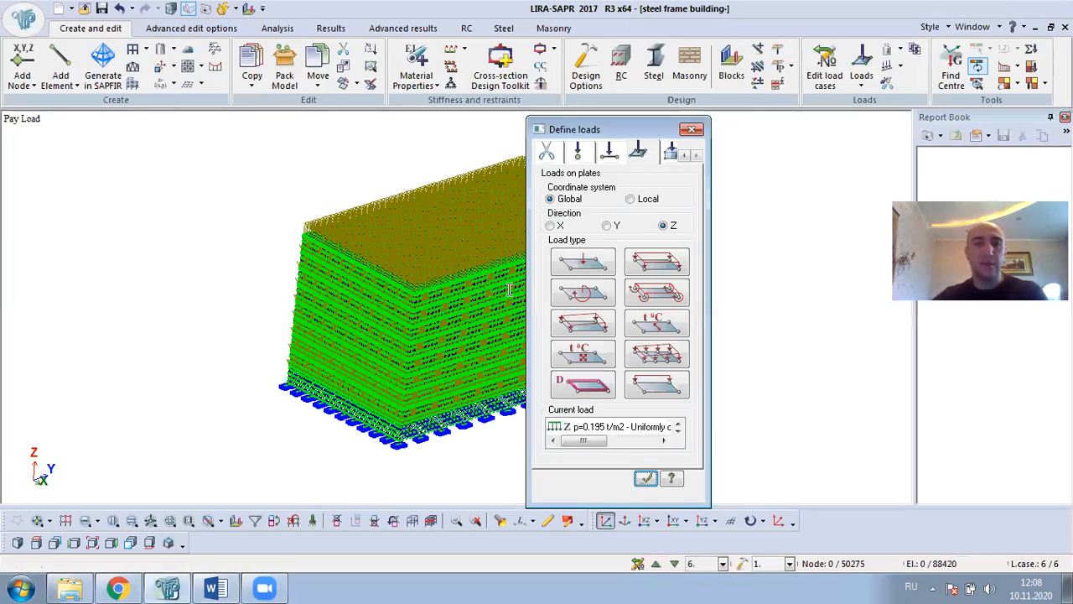
# Switch back to Word, look through the wind load tables and formulas, and examine the snow load row of the load table
pyautogui.hotkey('alt', 'Tab')
pyautogui.scroll(-2, 515, 268)
pyautogui.scroll(5, 506, 273)
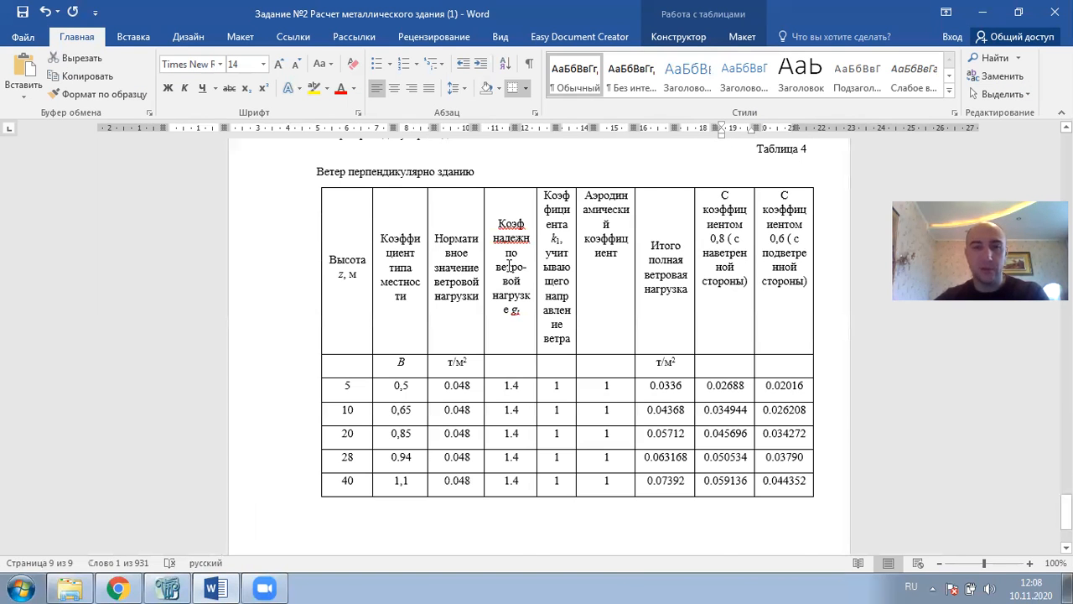
pyautogui.scroll(20, 508, 266)
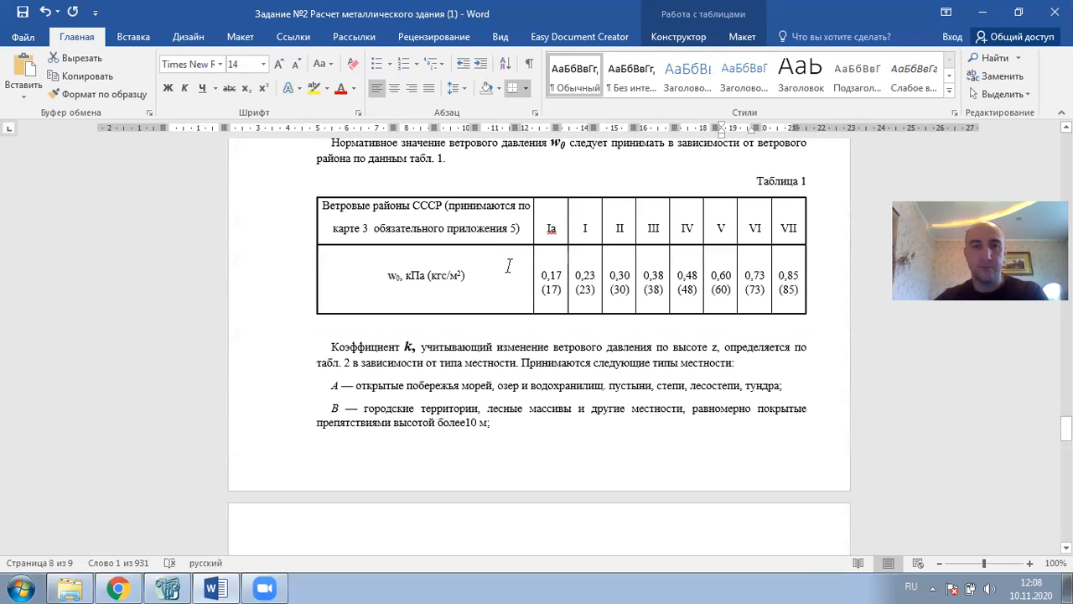
pyautogui.scroll(5, 508, 266)
pyautogui.scroll(4, 508, 266)
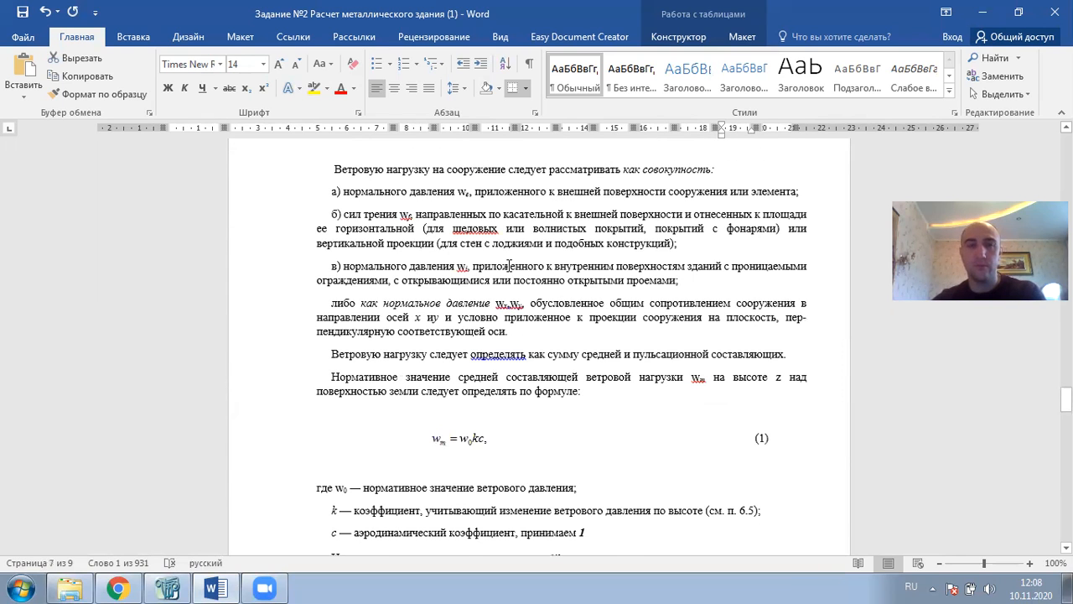
pyautogui.scroll(10, 508, 265)
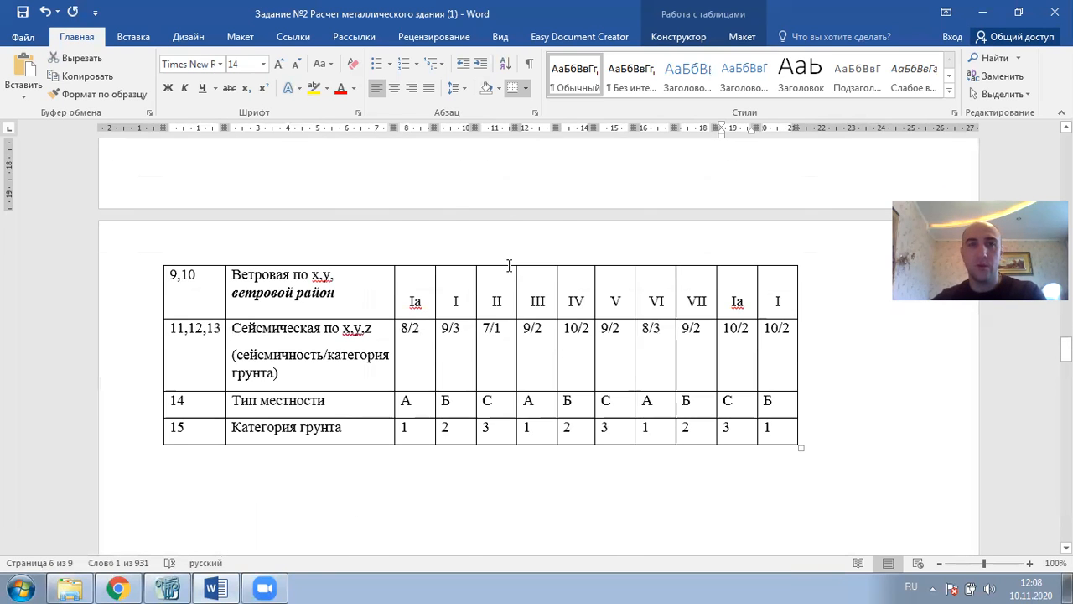
pyautogui.scroll(5, 508, 265)
pyautogui.scroll(-4, 506, 269)
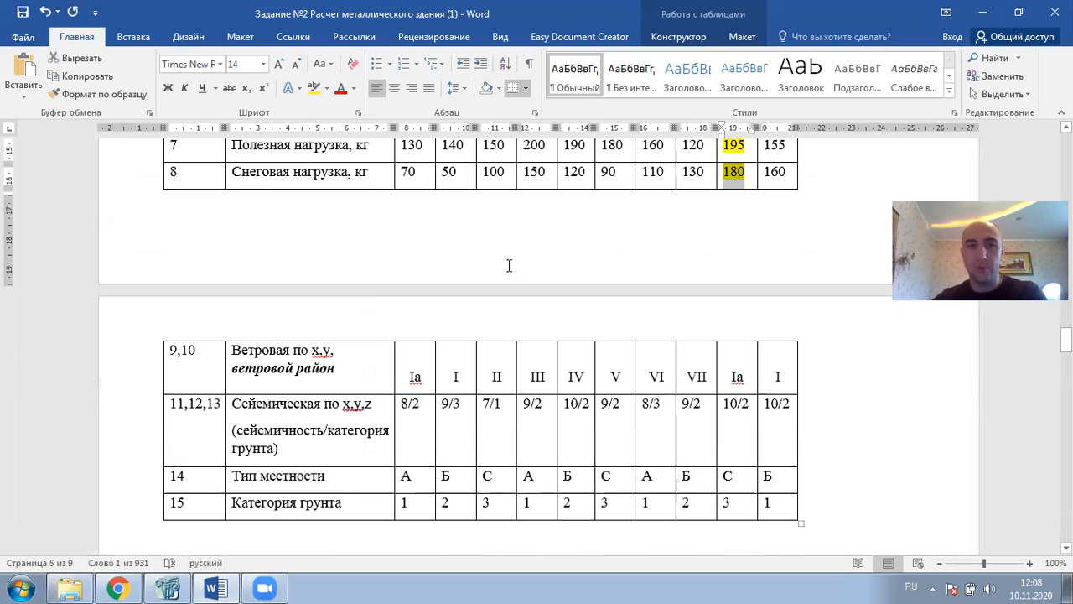
pyautogui.doubleClick(725, 170)
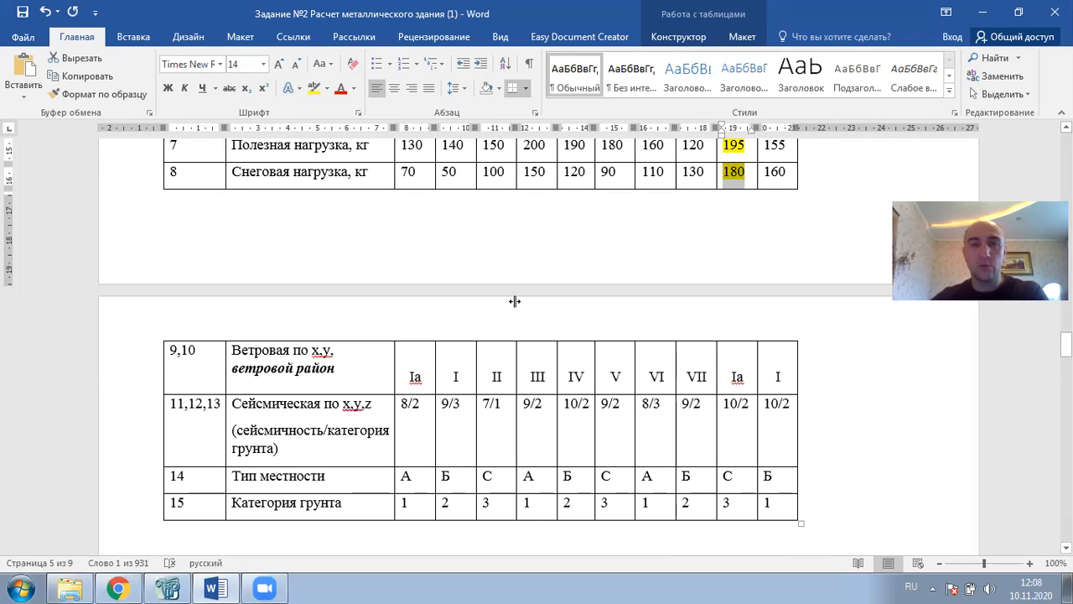
pyautogui.moveTo(240, 586)
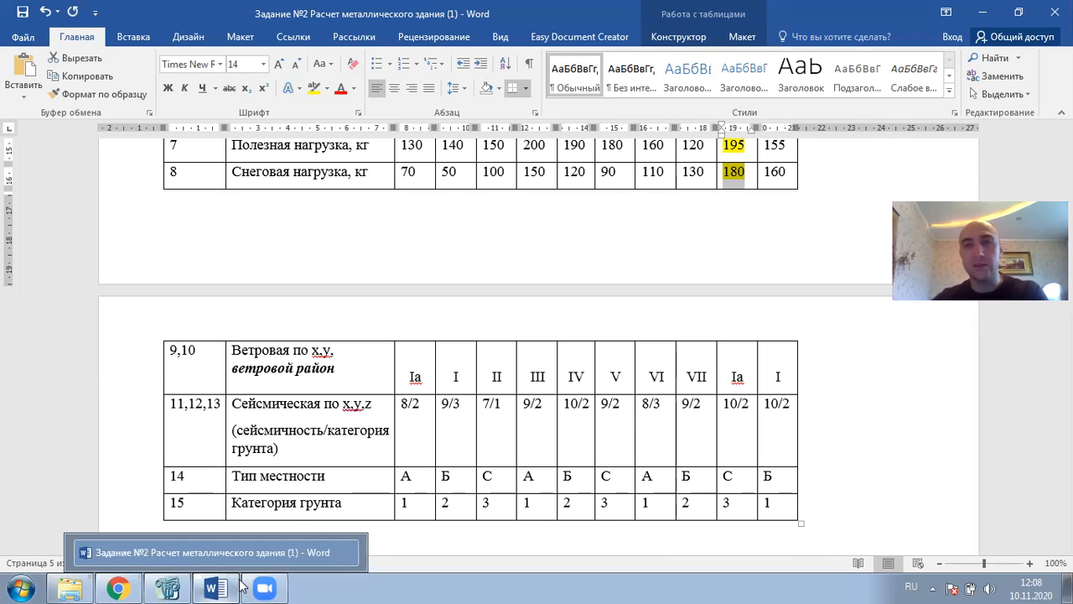
# Look up the snow load in the highlighted variant column of the assignment table and switch to LIRA-SAPR
pyautogui.click(747, 171)
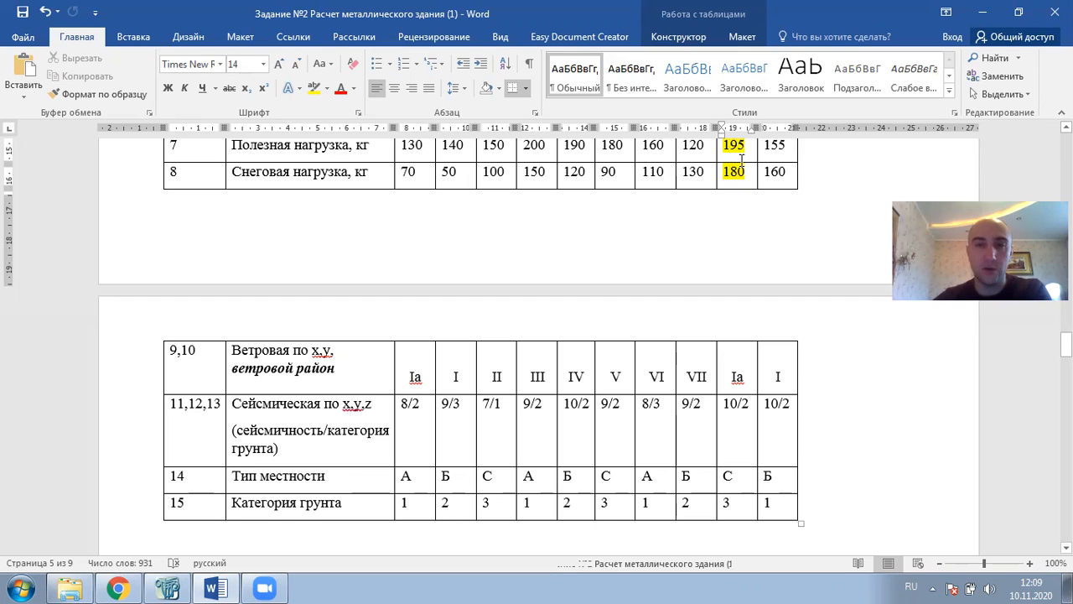
pyautogui.moveTo(746, 172); pyautogui.dragTo(718, 172)
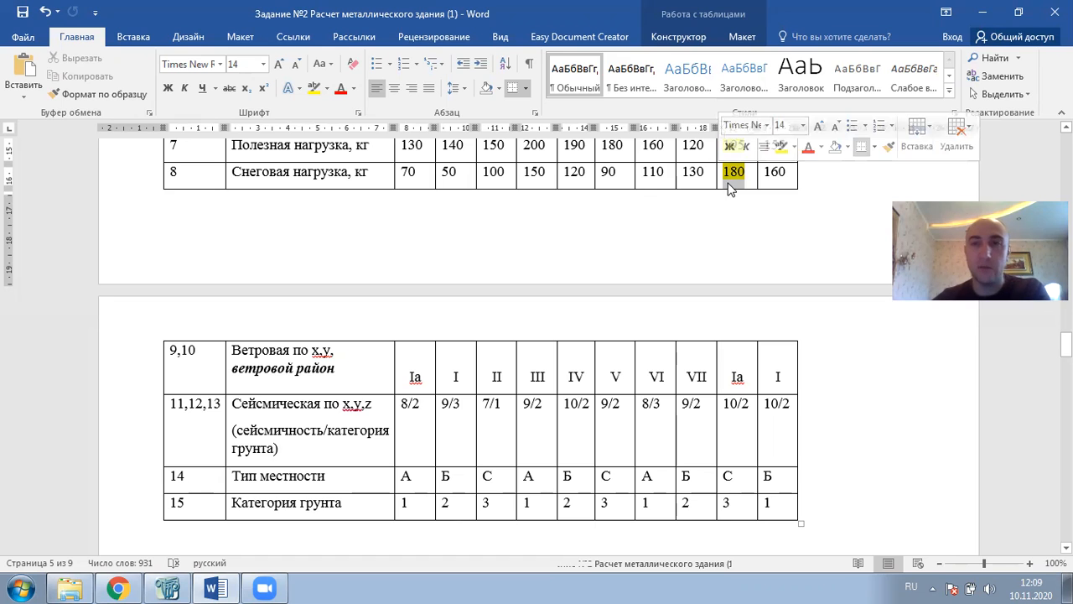
pyautogui.click(984, 18)
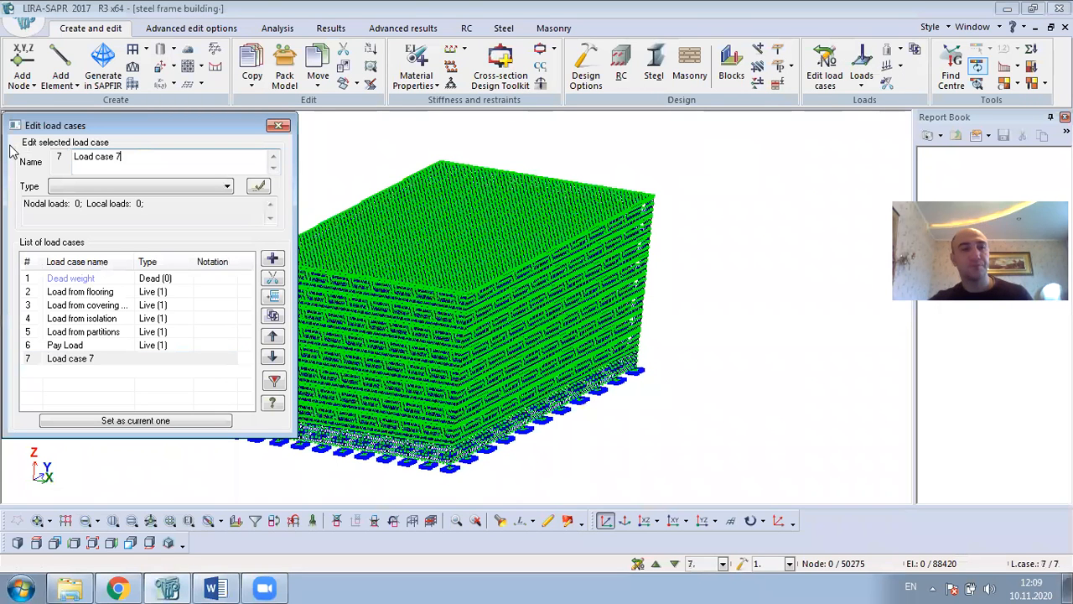
# Rename load case 7 as Snow load and assign it the Short-term type
pyautogui.hotkey('ctrl', 'a')
pyautogui.write('Sn')
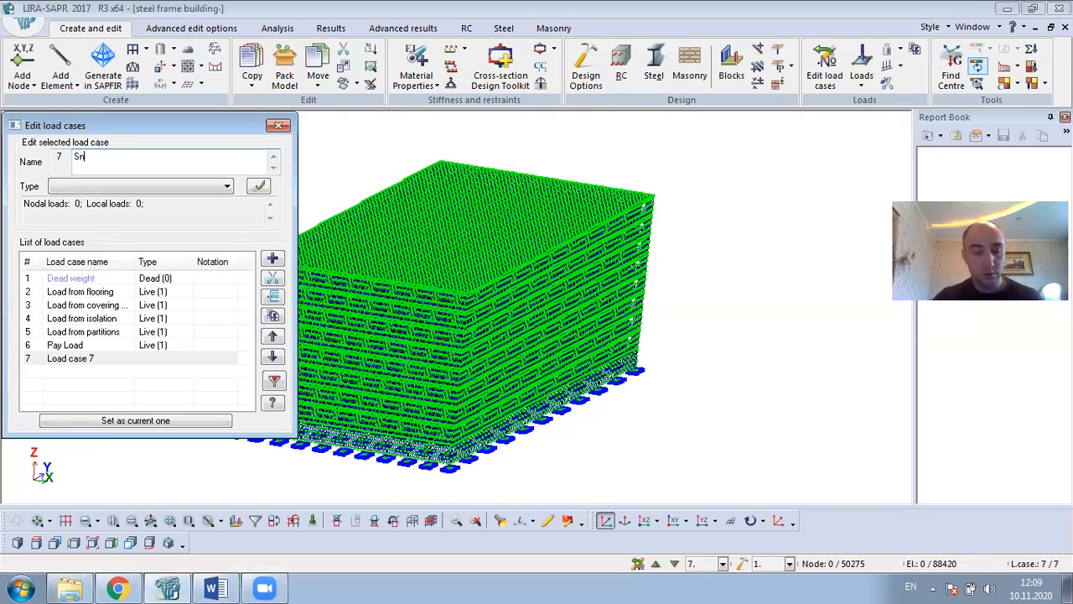
pyautogui.write('ow loa')
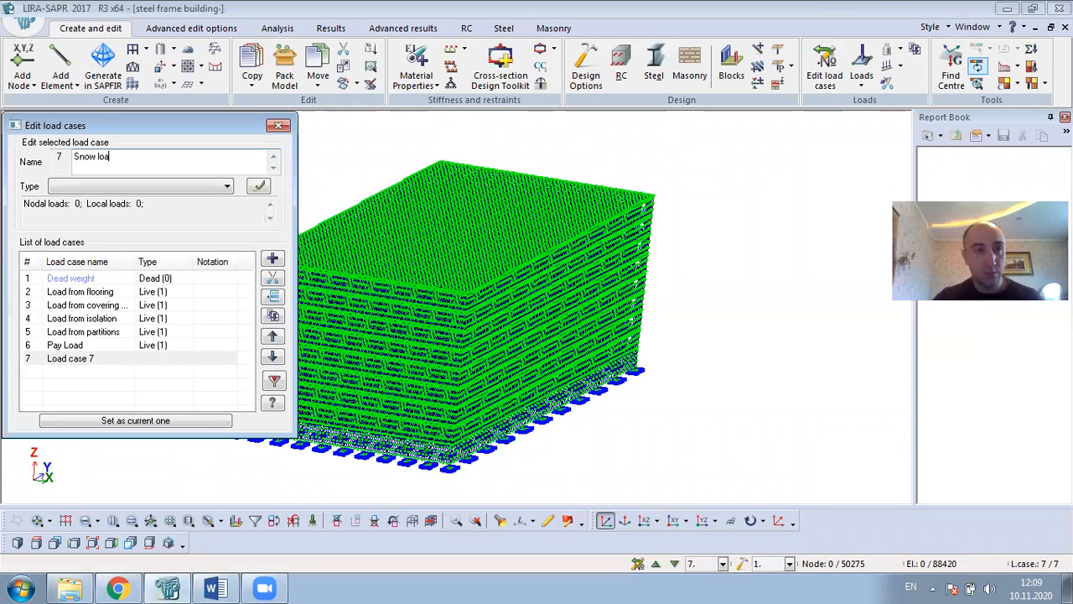
pyautogui.write('d')
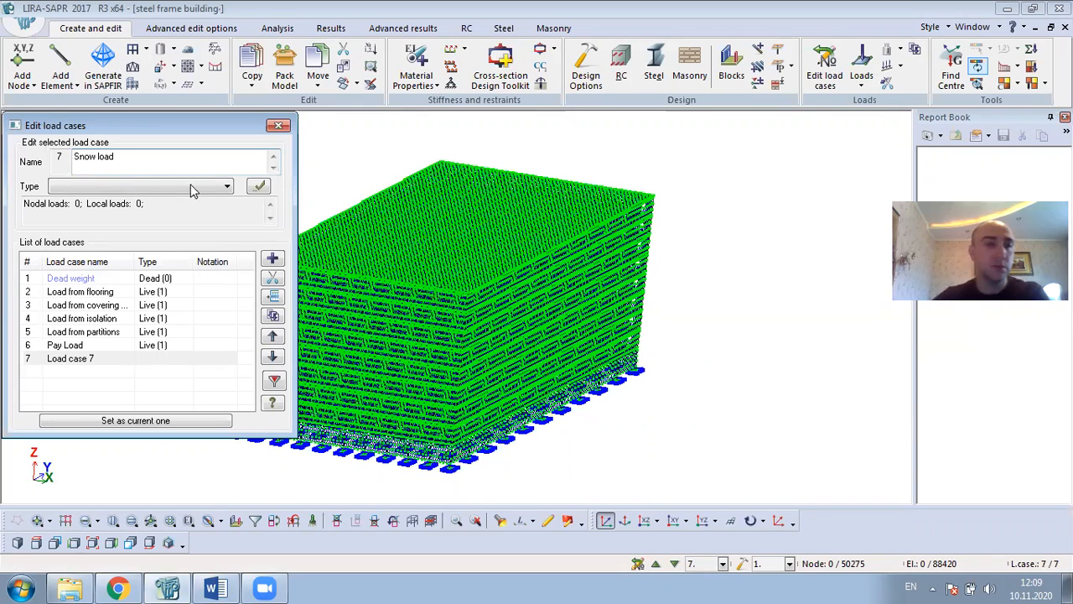
pyautogui.click(92, 361)
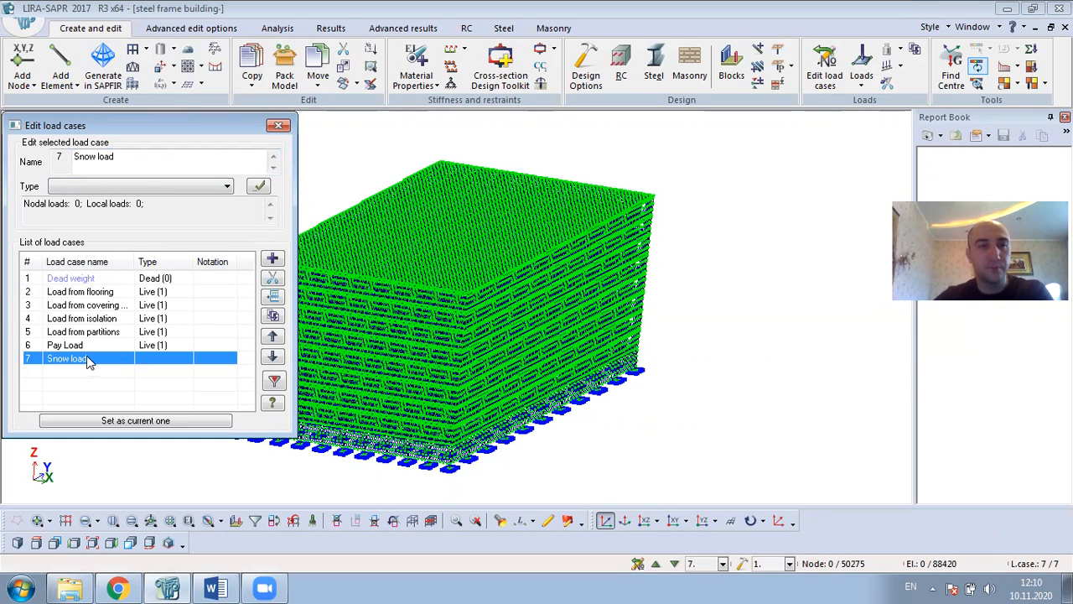
pyautogui.click(225, 186)
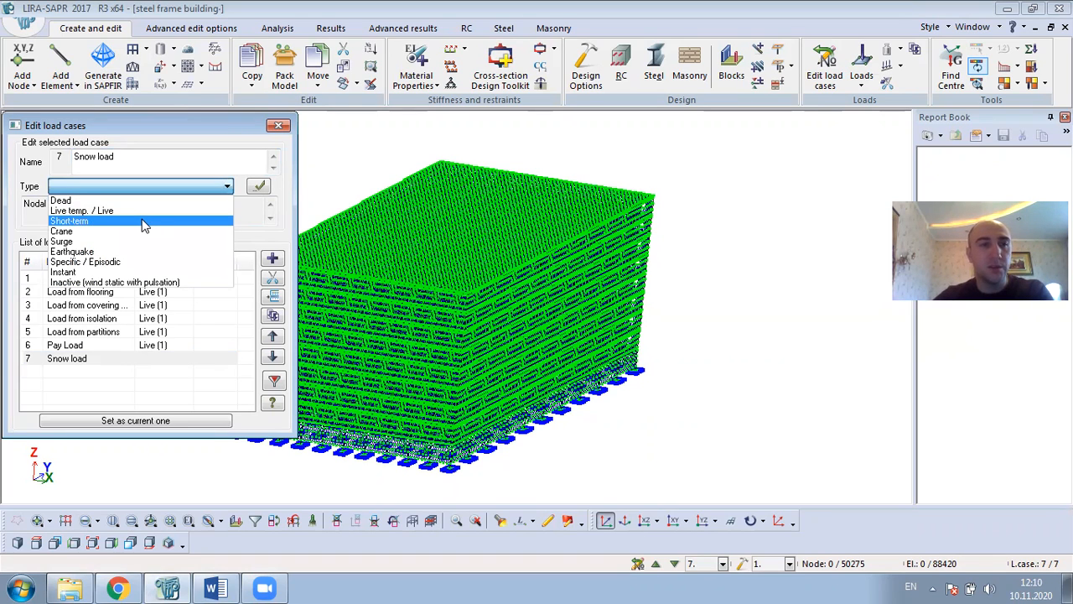
pyautogui.click(144, 221)
pyautogui.click(259, 186)
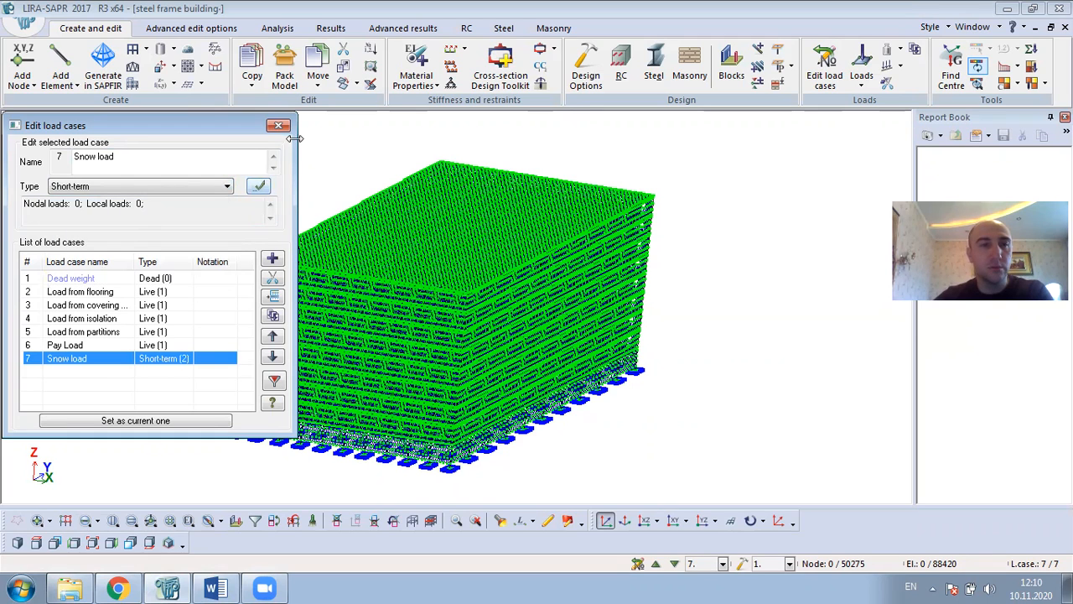
pyautogui.click(279, 126)
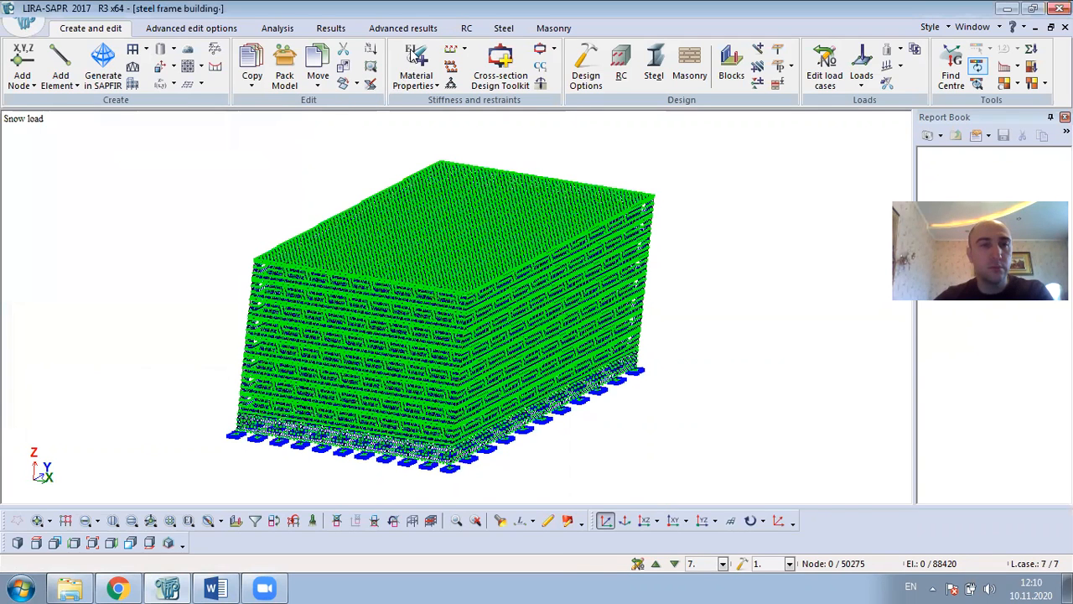
pyautogui.click(414, 61)
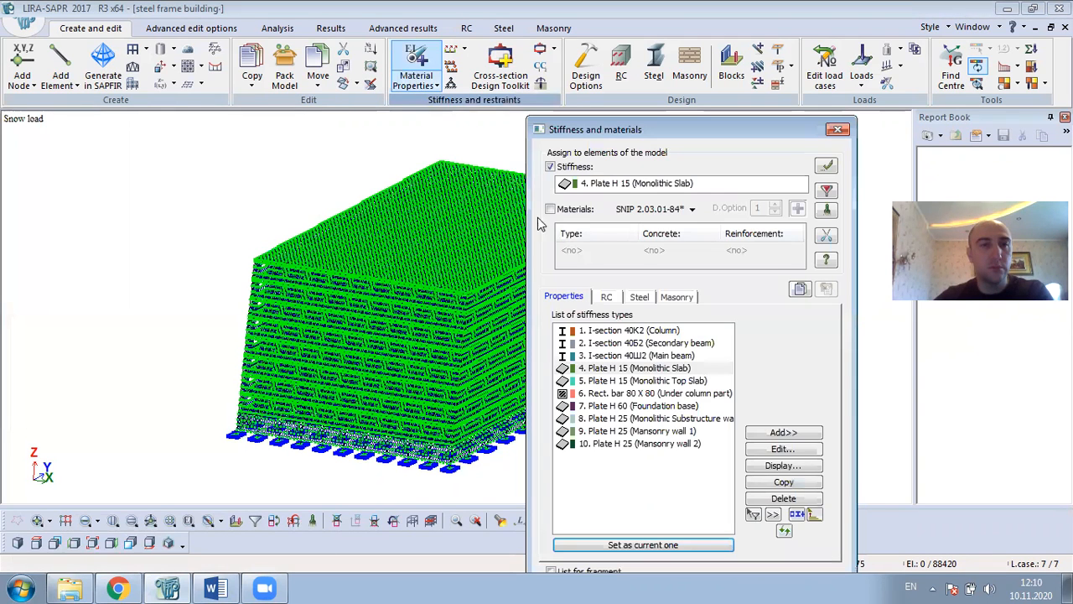
pyautogui.click(681, 370)
pyautogui.click(827, 191)
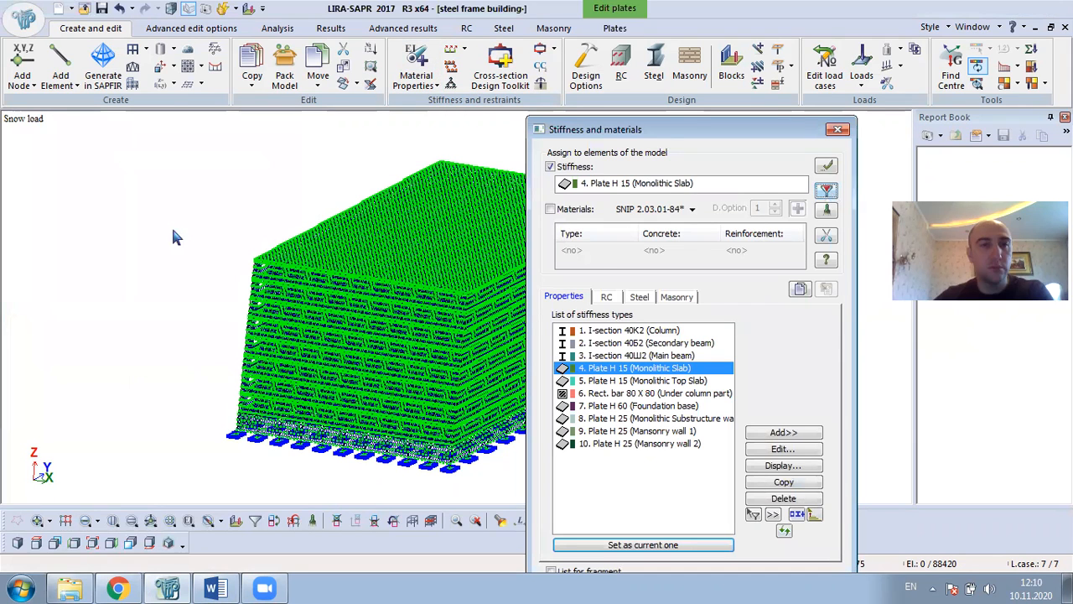
pyautogui.click(315, 517)
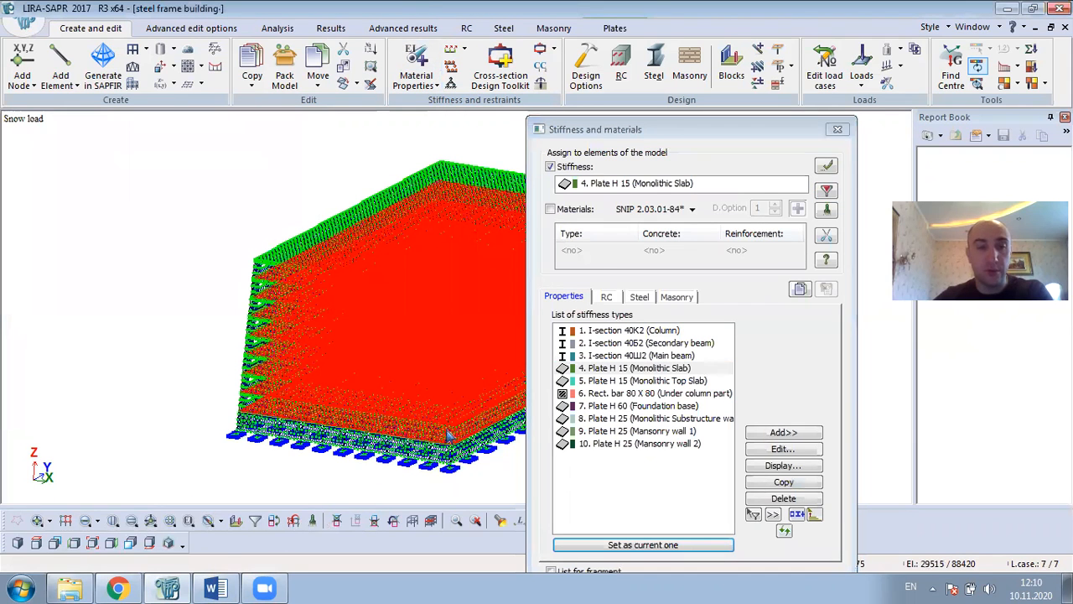
# Apply a uniformly distributed 0.18 t/m² global Z load to the isolated Monolithic Top Slab plates and restore the full model
pyautogui.click(664, 381)
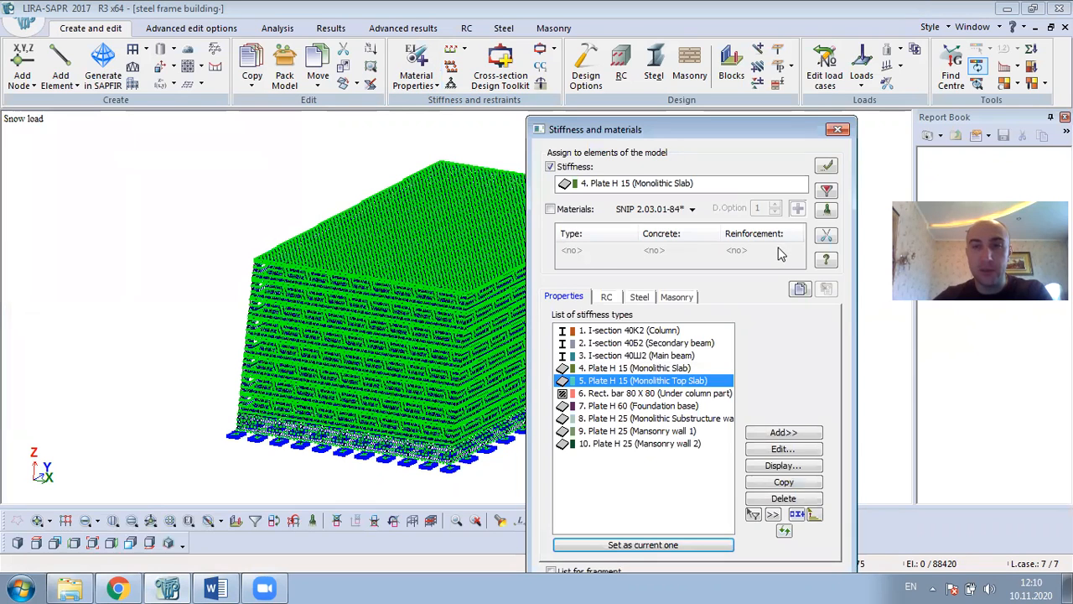
pyautogui.click(827, 191)
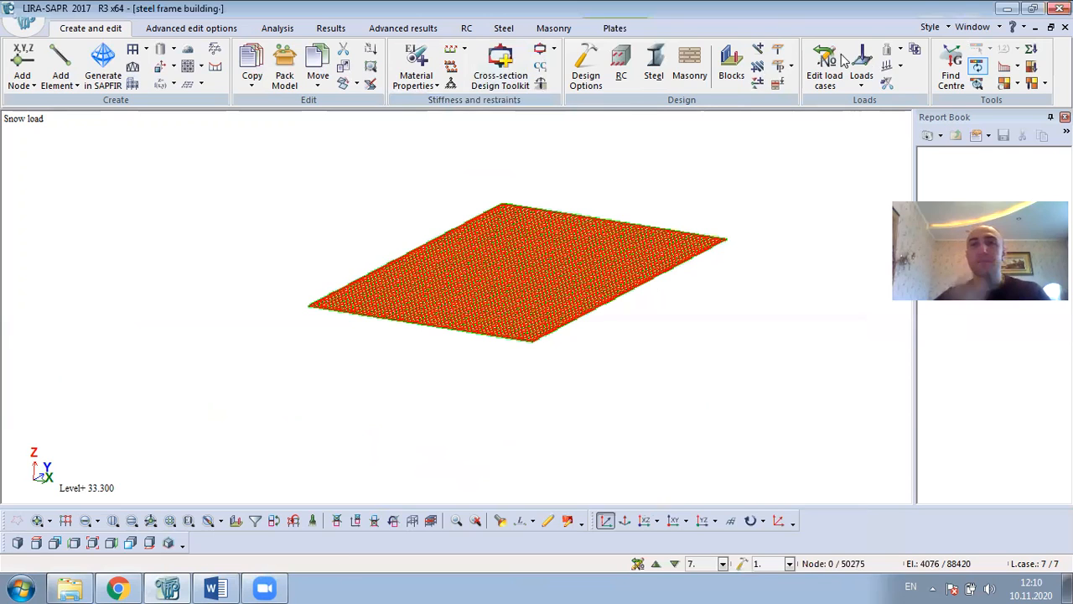
pyautogui.click(862, 82)
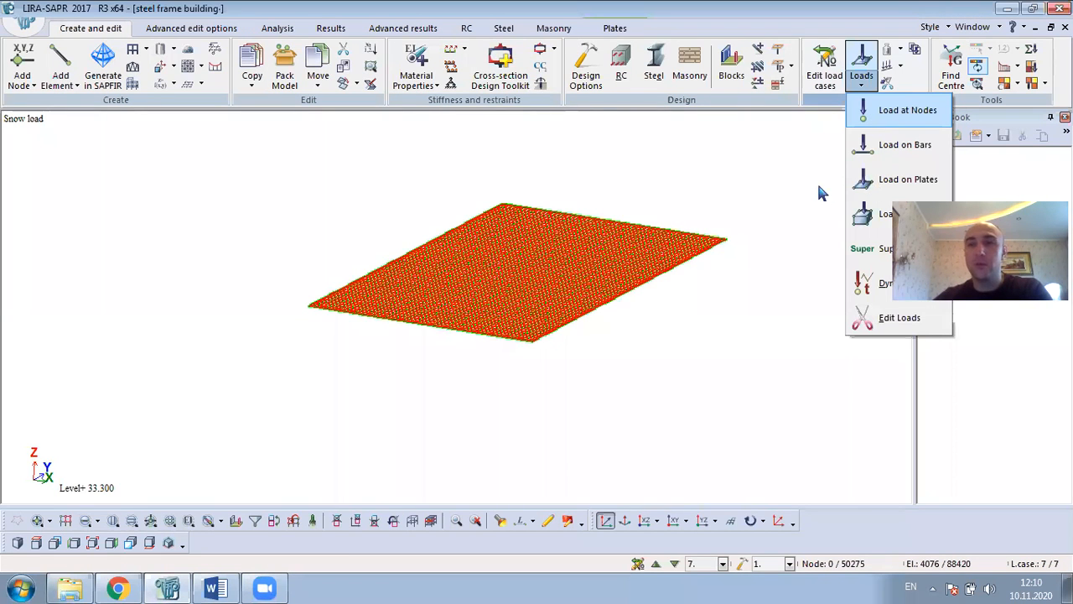
pyautogui.click(667, 269)
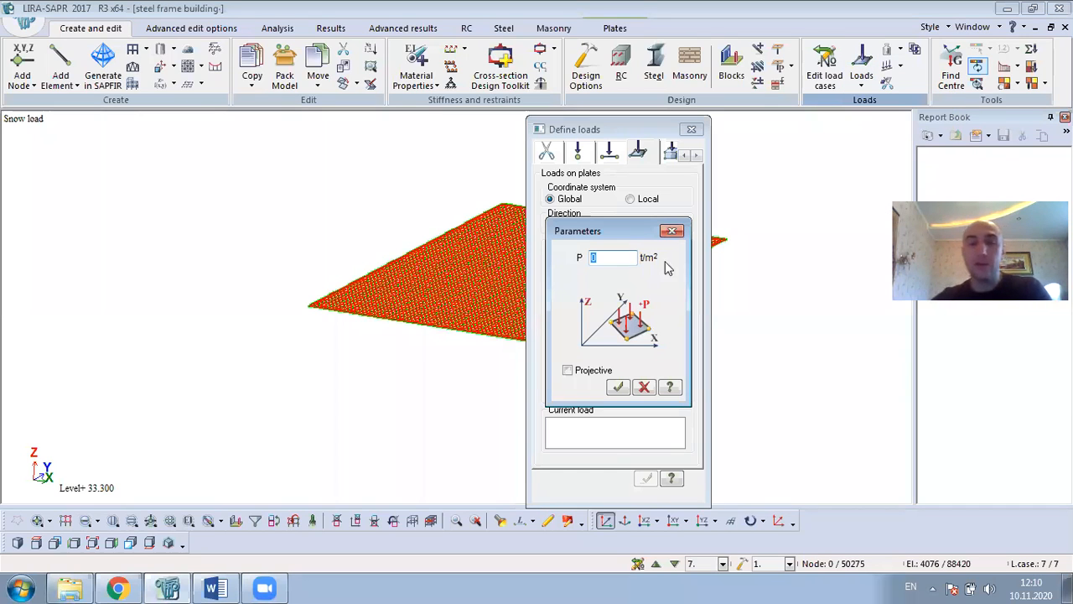
pyautogui.write('0.180')
pyautogui.click(618, 387)
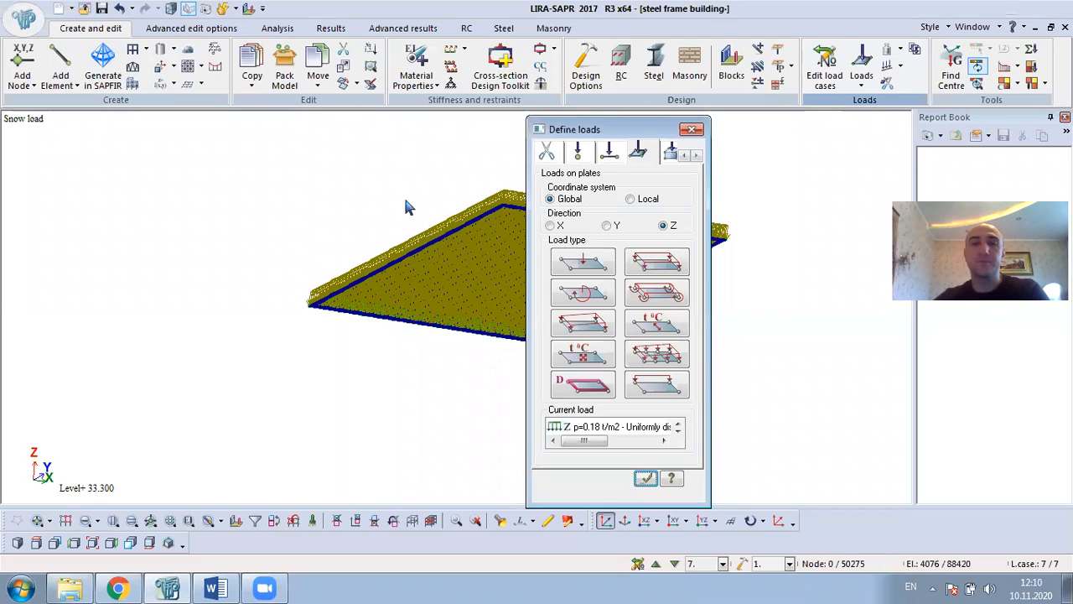
pyautogui.rightClick(204, 174)
pyautogui.click(274, 305)
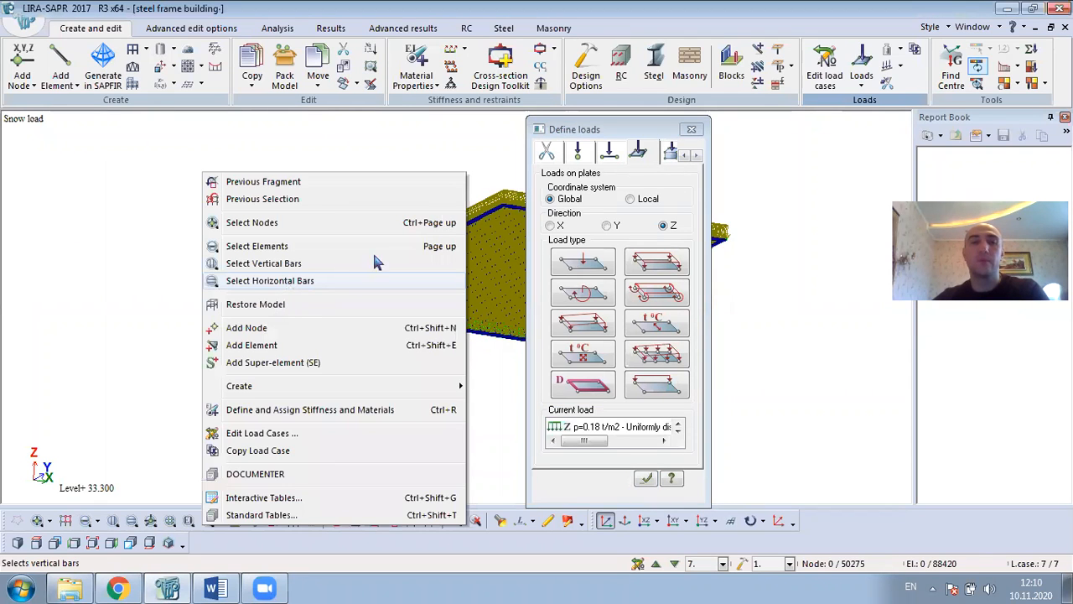
# Switch to the Word assignment and look through the wind load rows, the wind guidance and the height-based wind load table
pyautogui.click(215, 586)
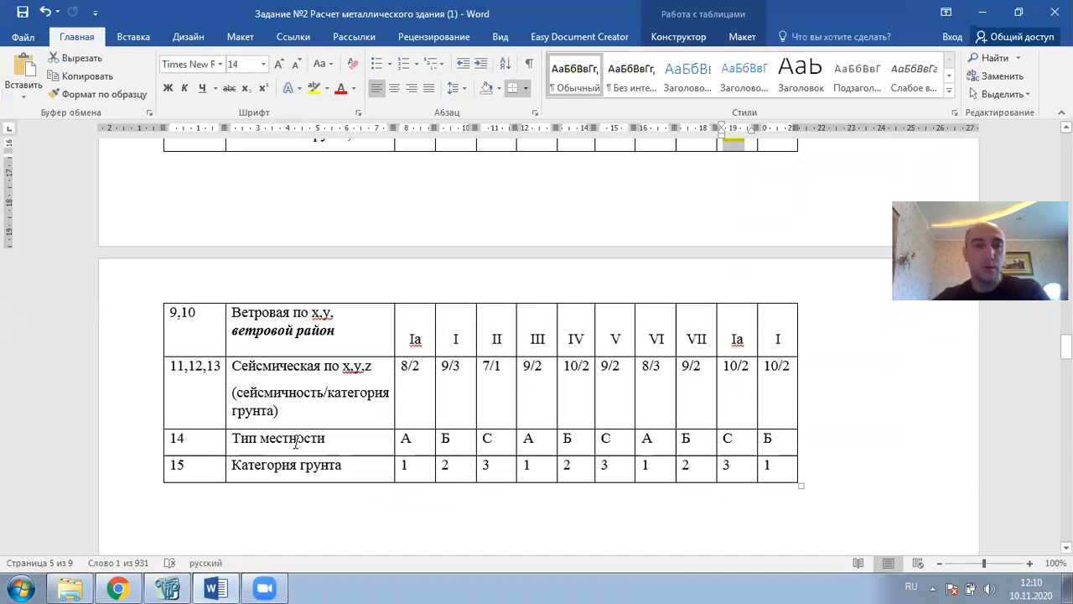
pyautogui.scroll(1, 297, 442)
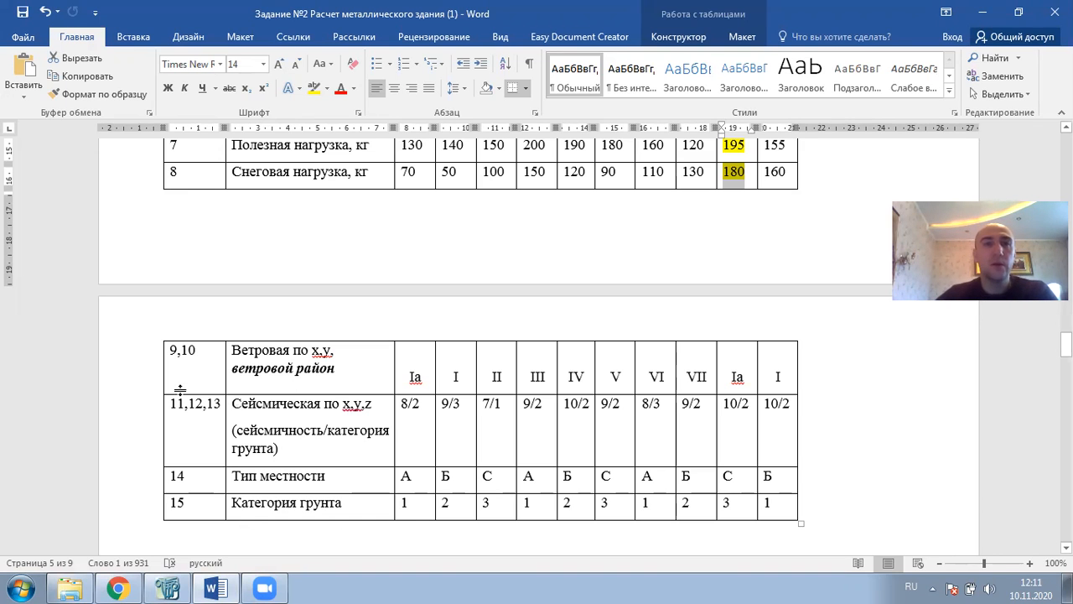
pyautogui.scroll(-5, 374, 442)
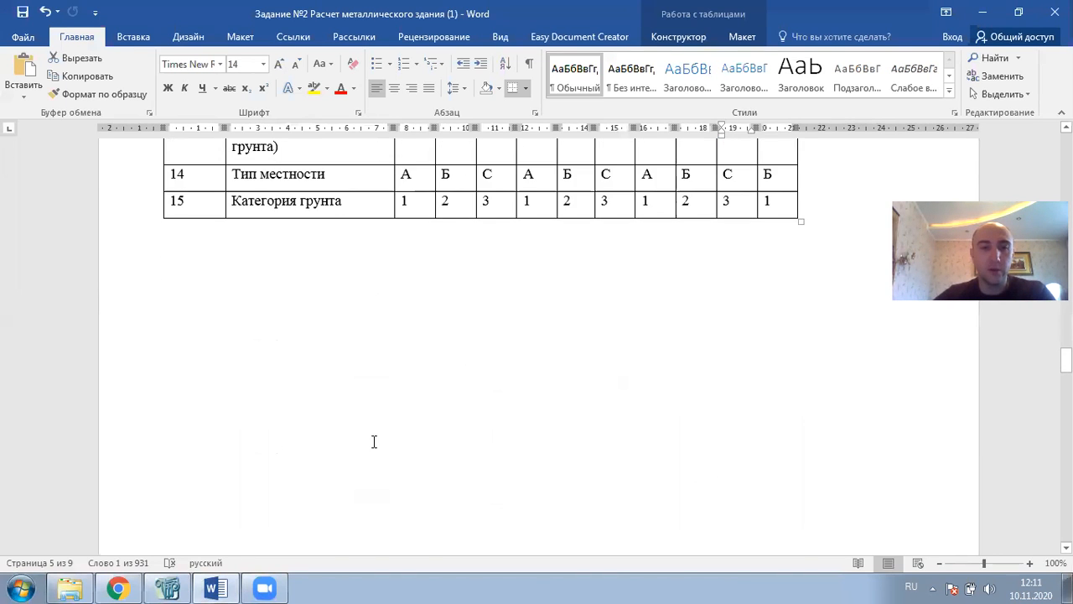
pyautogui.scroll(-5, 374, 441)
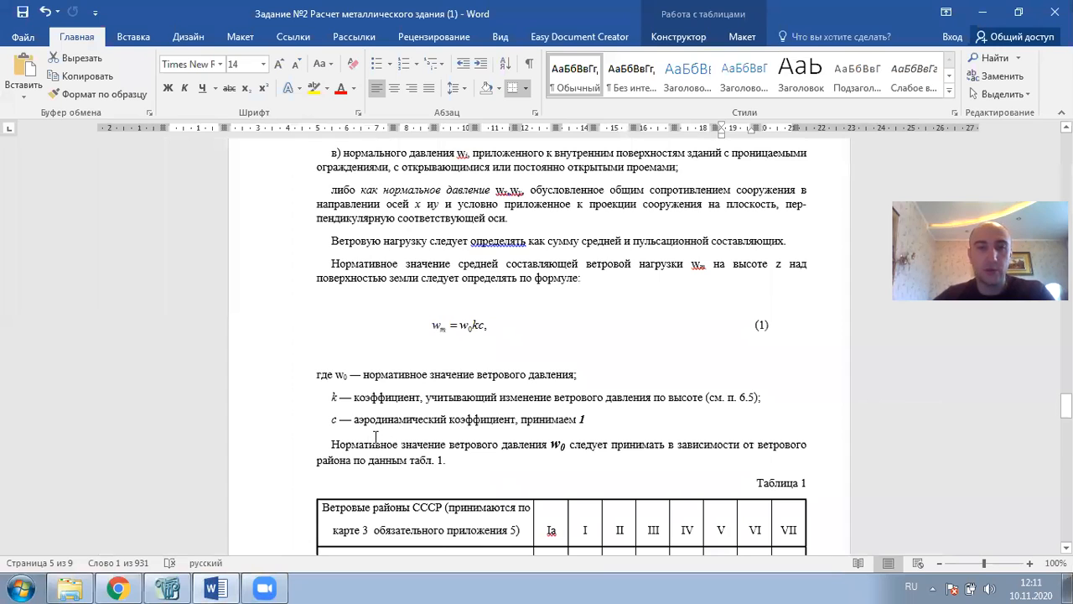
pyautogui.scroll(-15, 374, 436)
pyautogui.scroll(-5, 386, 424)
pyautogui.scroll(-10, 386, 426)
pyautogui.scroll(-3, 386, 426)
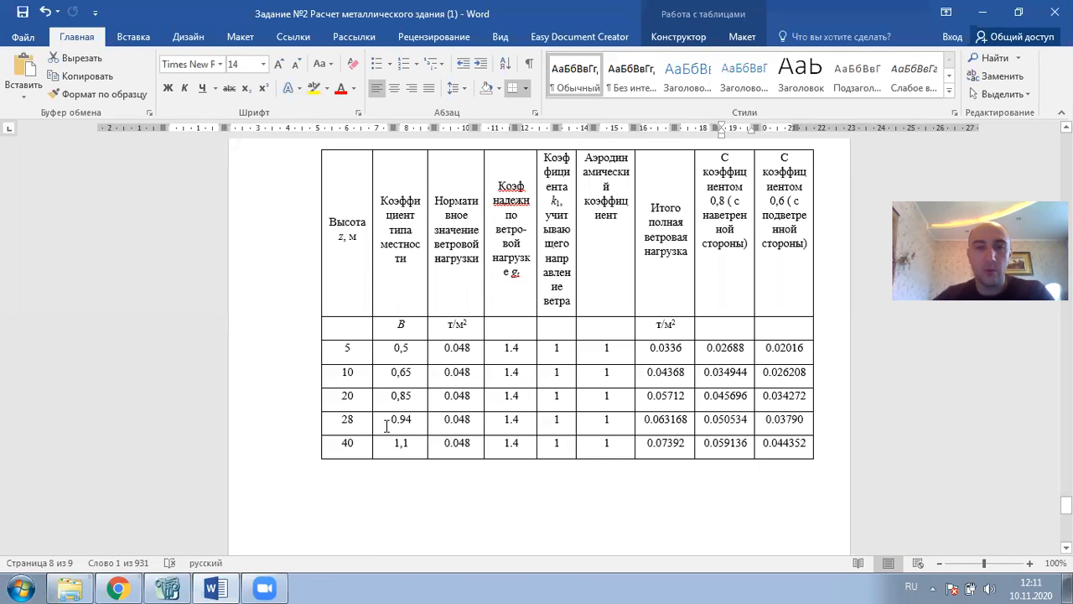
pyautogui.scroll(15, 385, 410)
pyautogui.scroll(8, 387, 405)
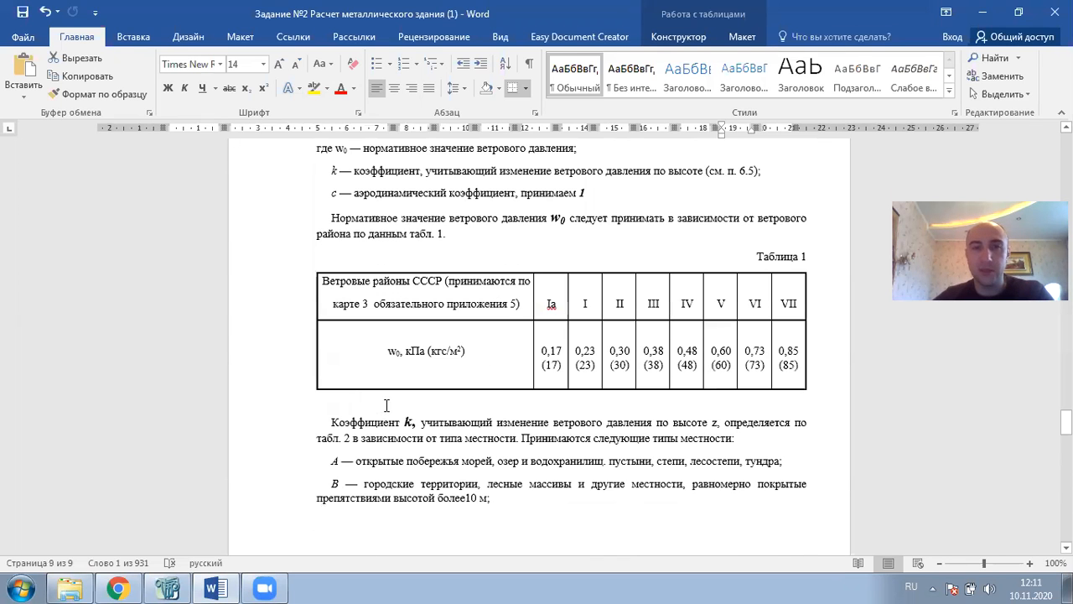
# Read the wind load guidance, examining formula (1), the aerodynamic coefficient c and the wind region pressures in Table 1
pyautogui.scroll(15, 386, 405)
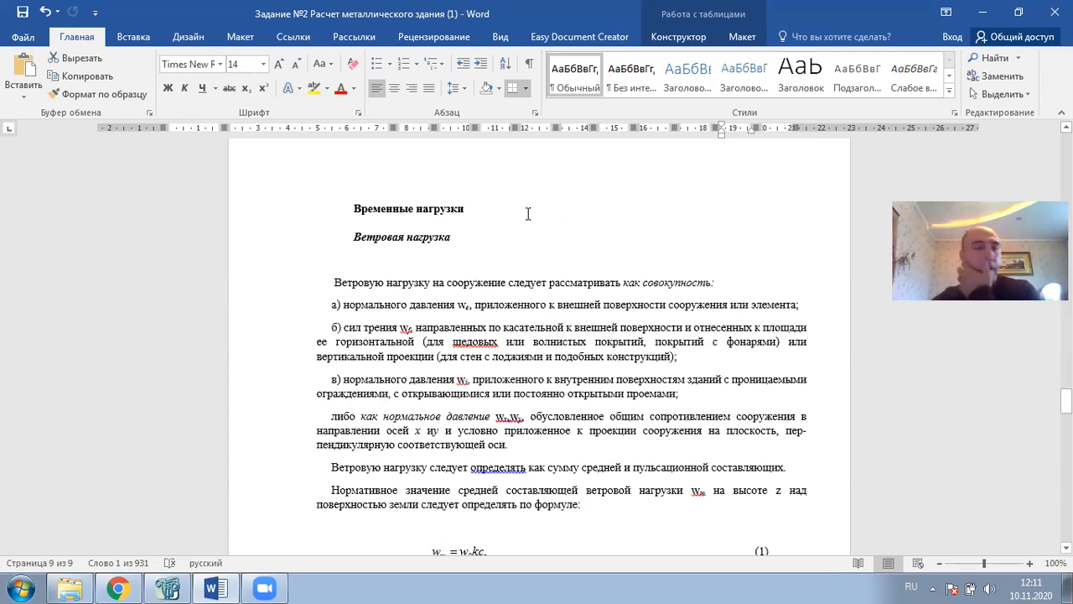
pyautogui.scroll(-5, 580, 262)
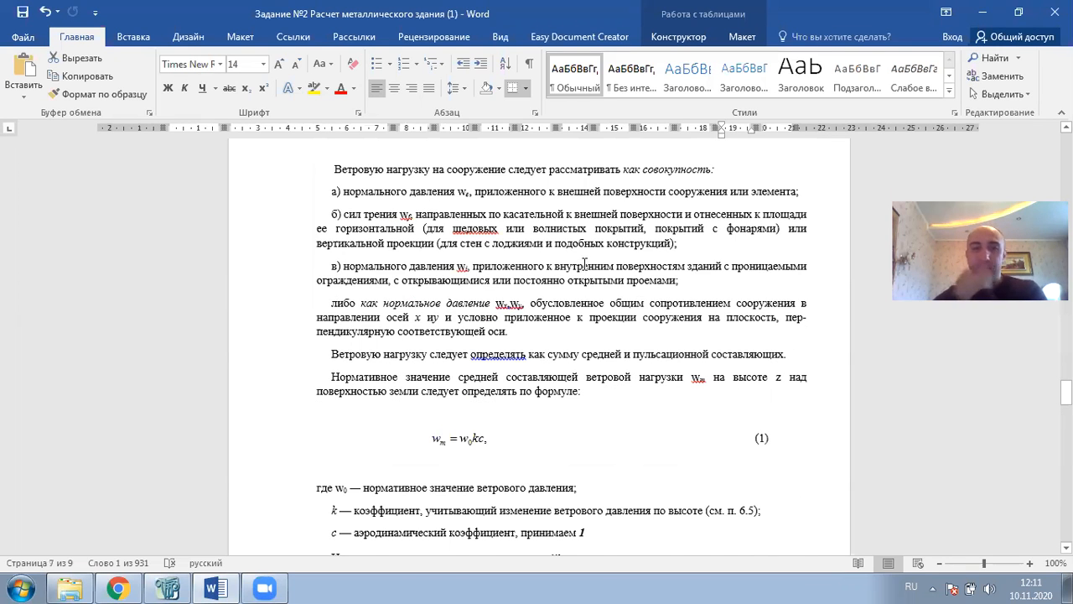
pyautogui.scroll(-2, 591, 337)
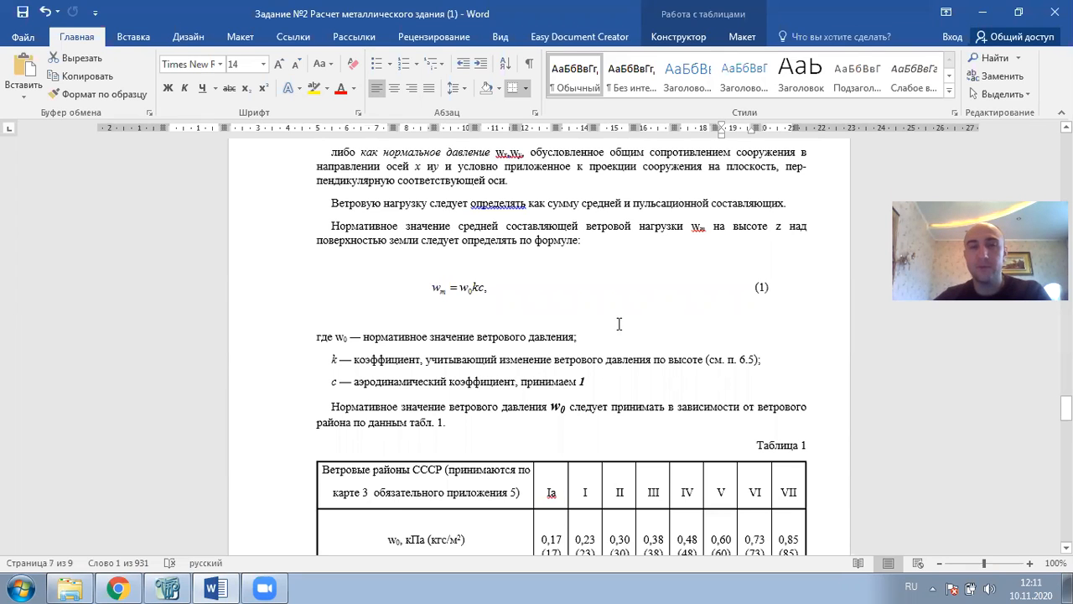
pyautogui.scroll(6, 619, 324)
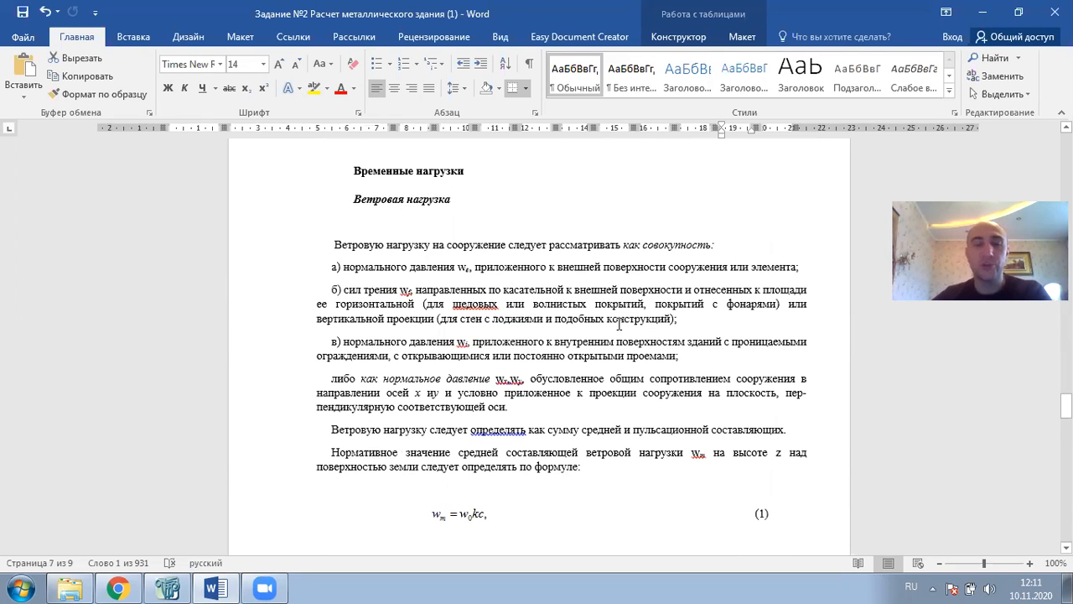
pyautogui.scroll(-12, 612, 345)
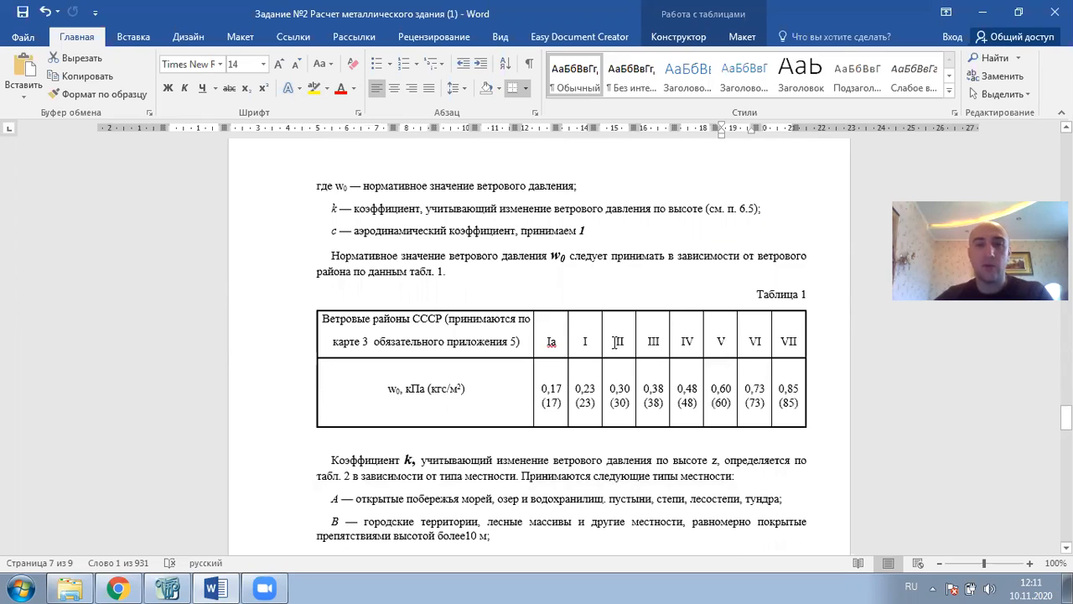
pyautogui.moveTo(551, 345); pyautogui.dragTo(759, 340)
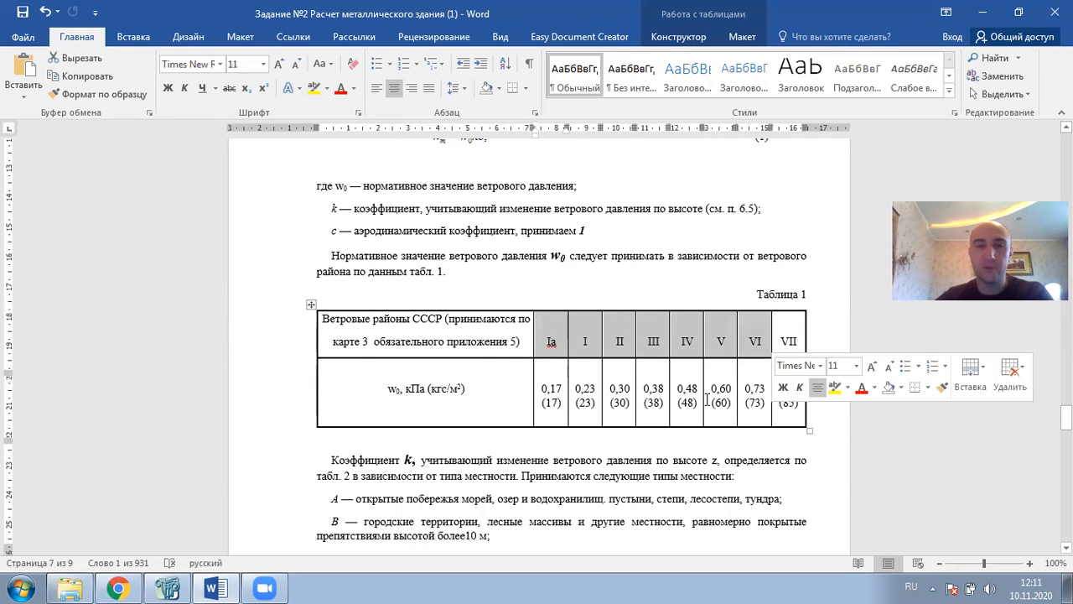
pyautogui.scroll(4, 707, 400)
pyautogui.scroll(5, 690, 419)
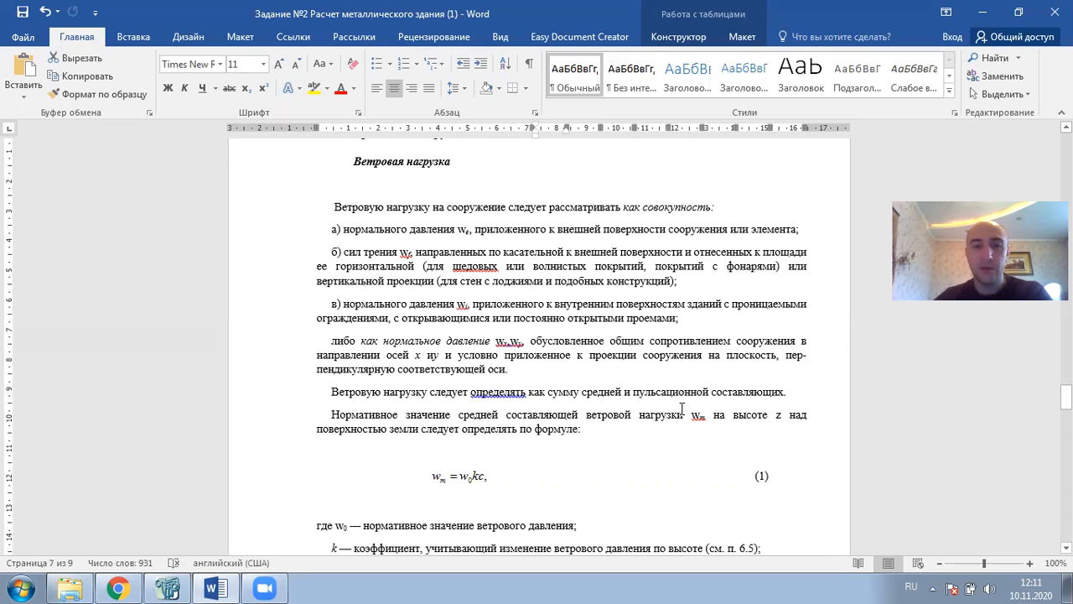
pyautogui.scroll(-1, 675, 407)
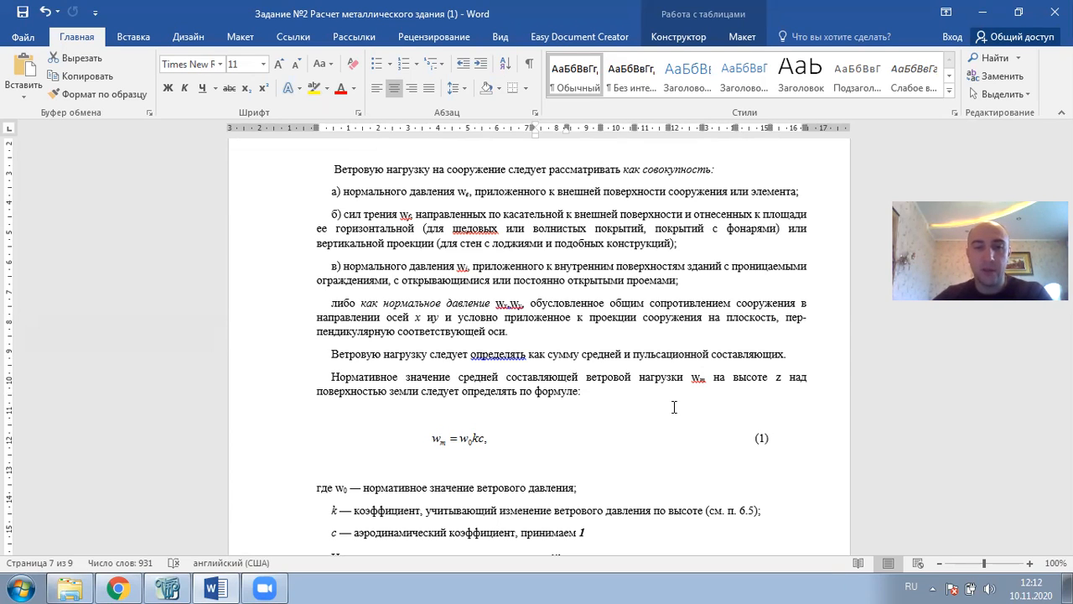
pyautogui.scroll(-3, 674, 407)
pyautogui.doubleClick(582, 419)
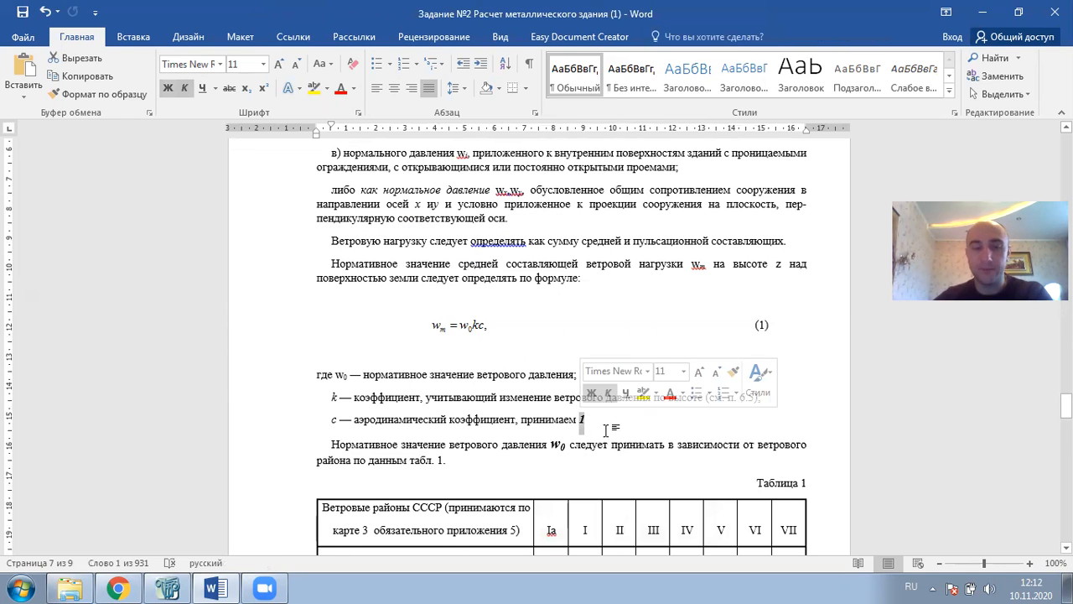
pyautogui.scroll(-4, 520, 394)
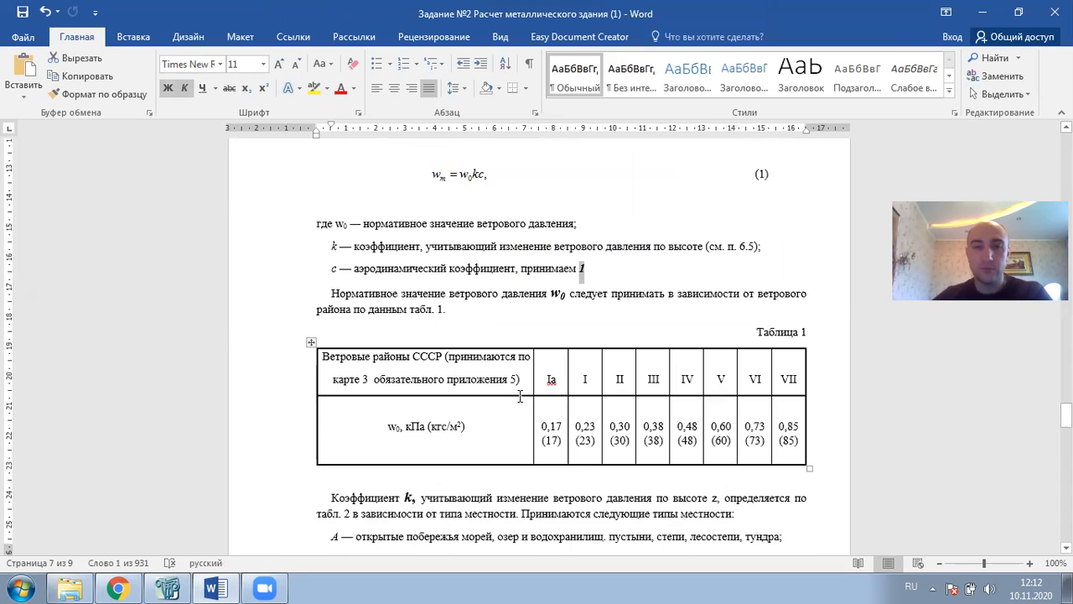
# Highlight in yellow the ninth variant's wind region Ia, seismicity 10/2, terrain type C and soil category 3 in the assignment table
pyautogui.scroll(-10, 521, 394)
pyautogui.scroll(-5, 526, 393)
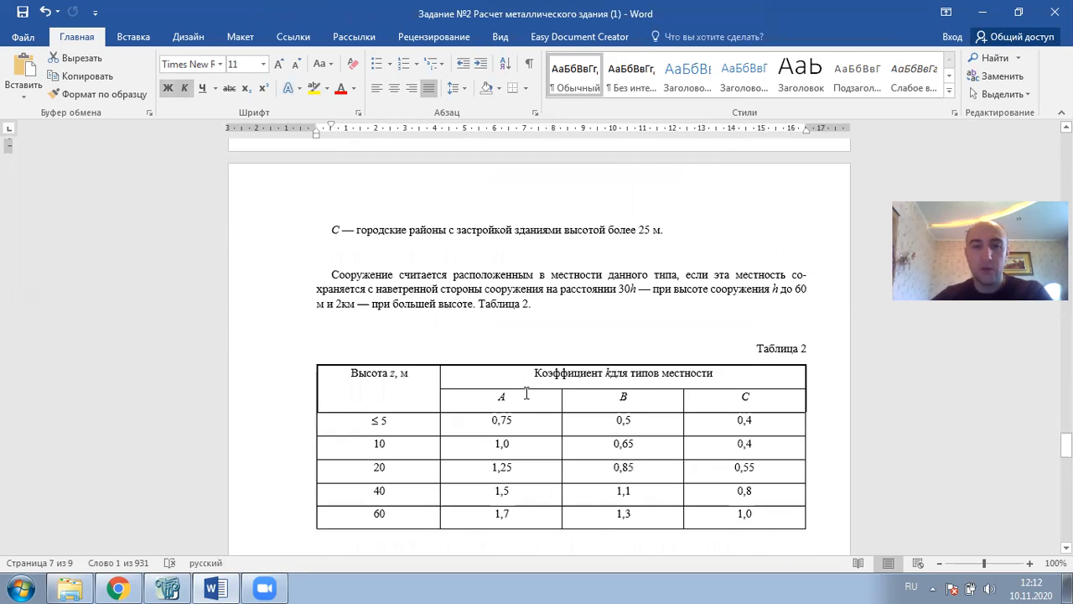
pyautogui.scroll(7, 536, 397)
pyautogui.scroll(4, 547, 400)
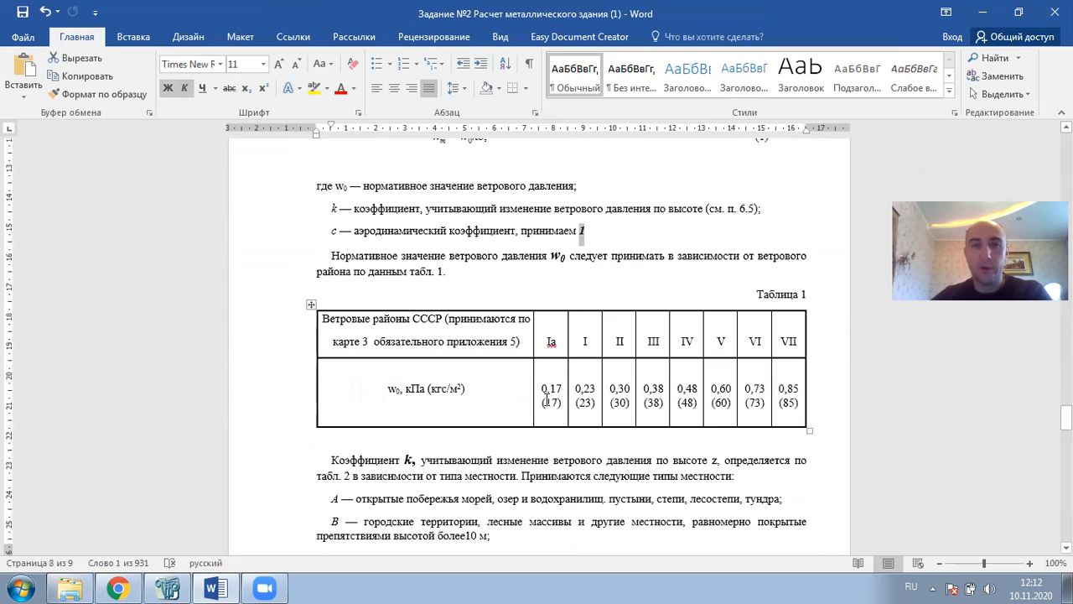
pyautogui.scroll(15, 546, 399)
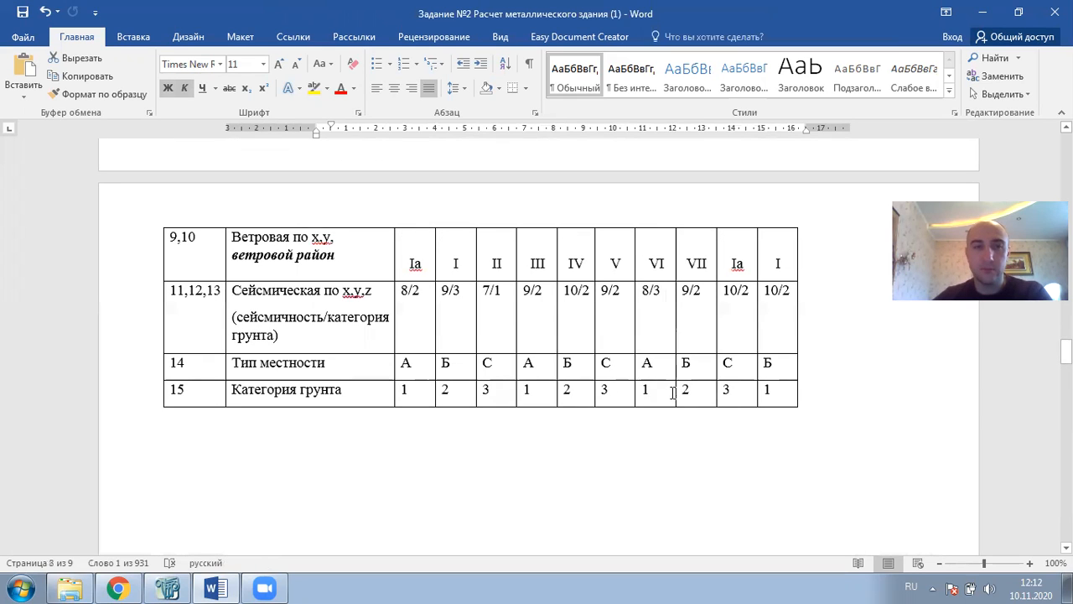
pyautogui.scroll(3, 741, 398)
pyautogui.moveTo(742, 356); pyautogui.dragTo(724, 409)
pyautogui.scroll(-2, 743, 413)
pyautogui.scroll(8, 743, 353)
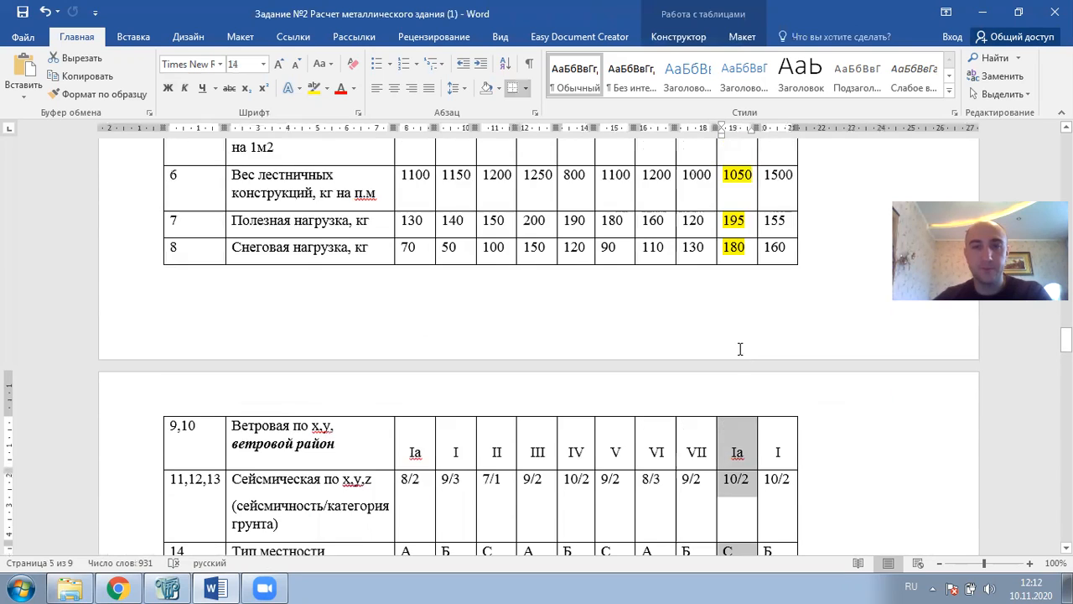
pyautogui.scroll(-8, 740, 356)
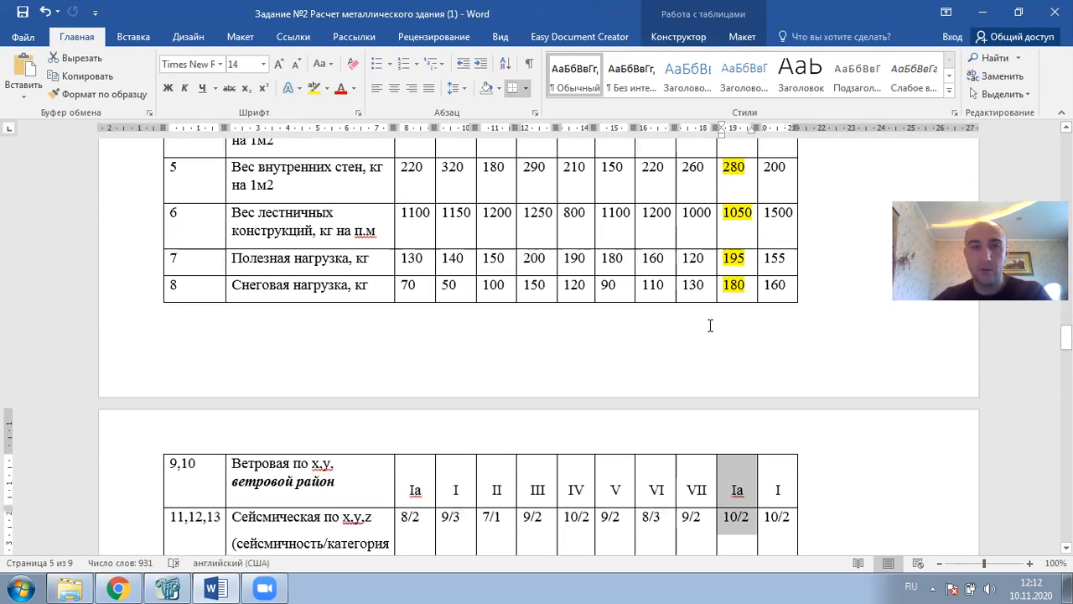
pyautogui.click(313, 89)
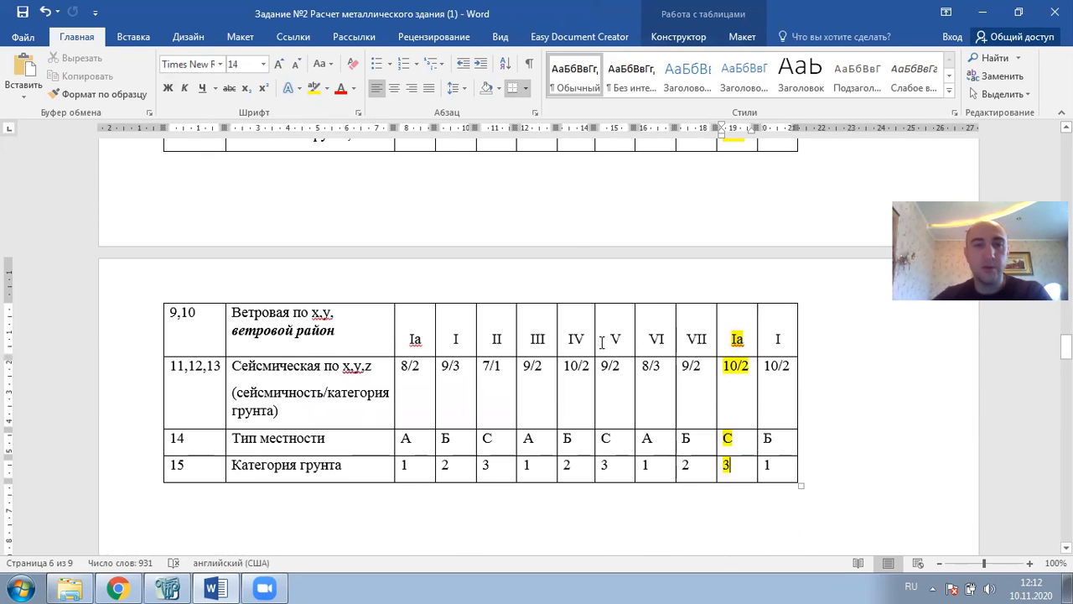
# Highlight in yellow the Table 1 wind pressure 0,17 (17) for the variant's wind region Ia
pyautogui.doubleClick(737, 339)
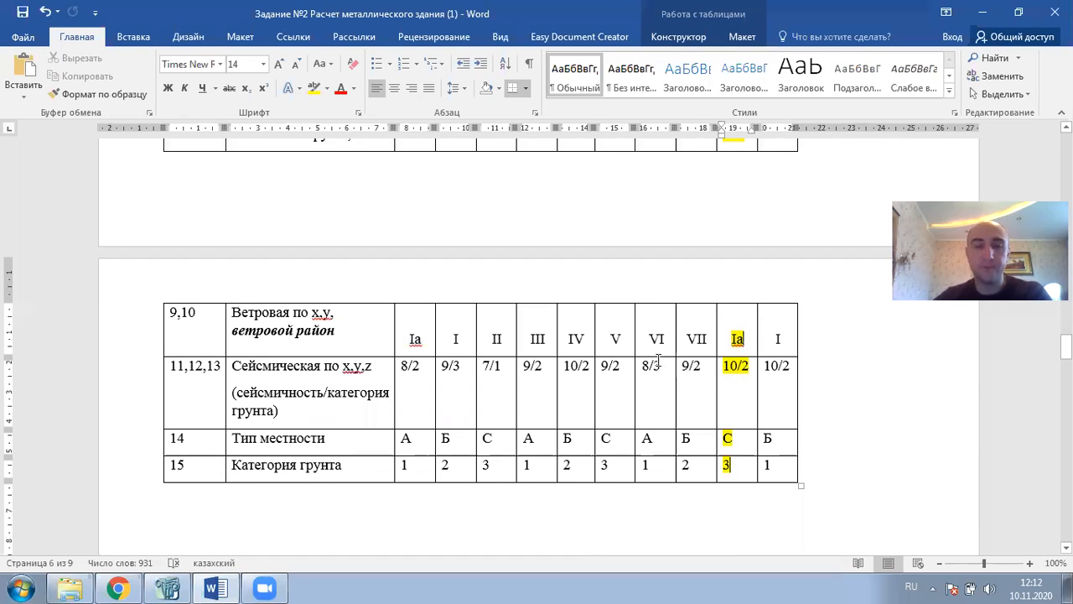
pyautogui.scroll(-15, 531, 283)
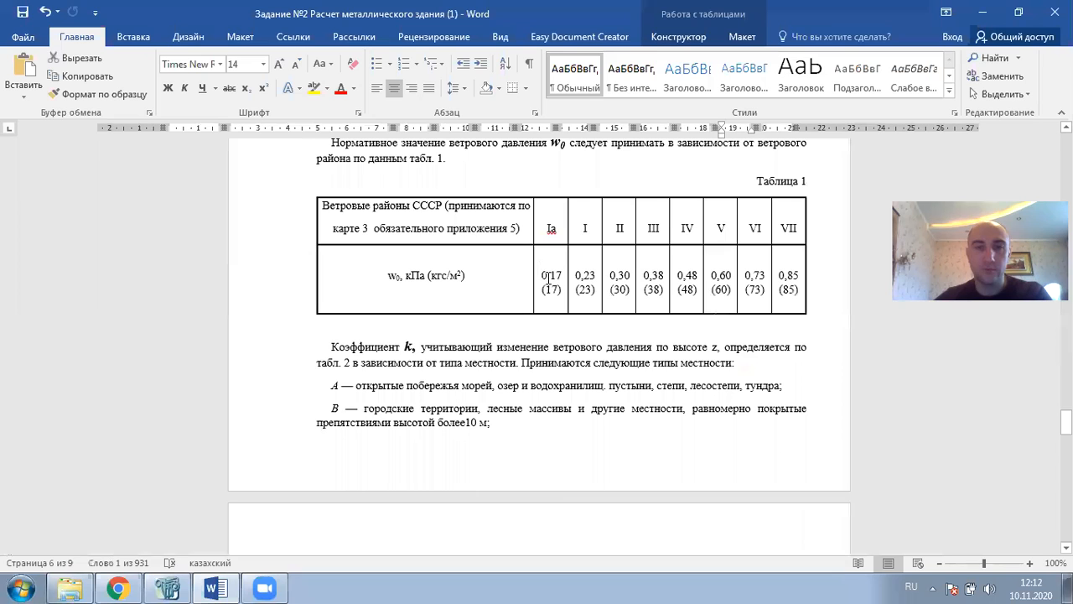
pyautogui.moveTo(549, 277); pyautogui.dragTo(563, 300)
pyautogui.click(312, 91)
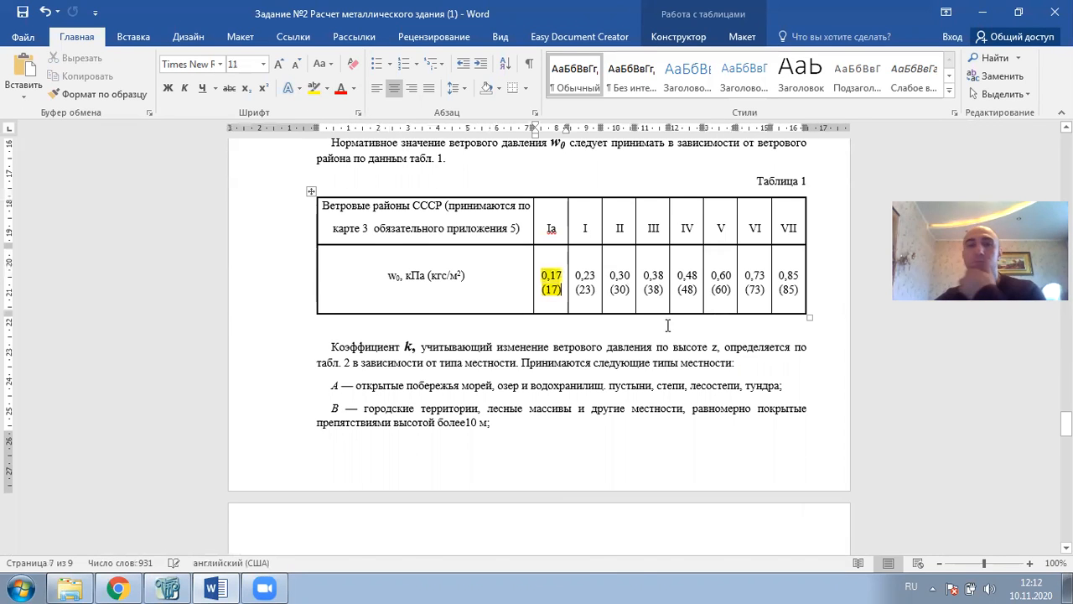
# Check the variant's terrain type and highlight the matching column C of k coefficients in Table 2 in yellow
pyautogui.scroll(10, 668, 317)
pyautogui.scroll(5, 669, 316)
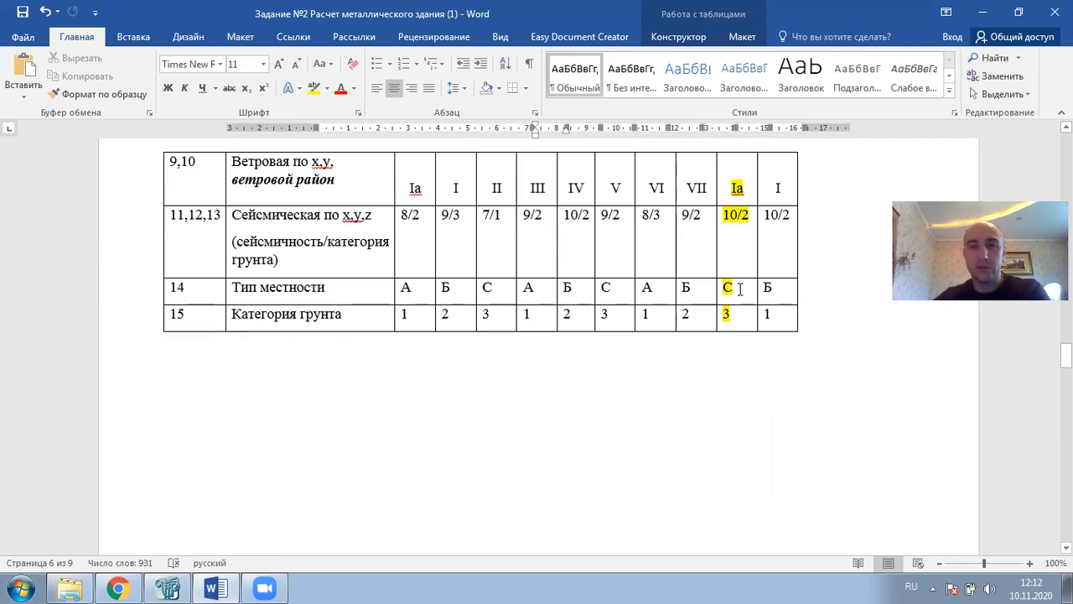
pyautogui.scroll(-2, 741, 290)
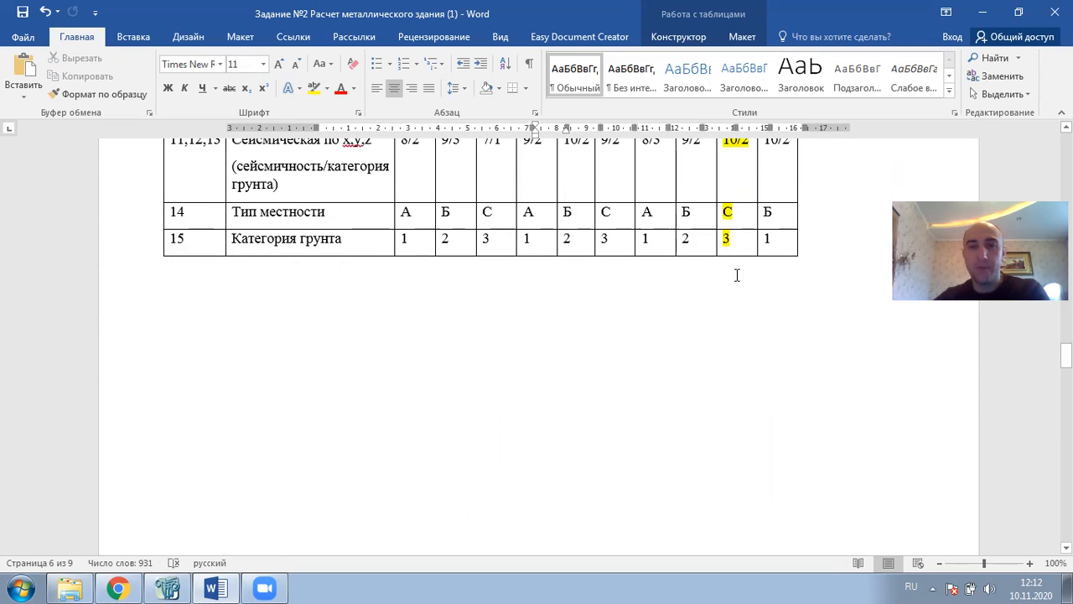
pyautogui.click(723, 214)
pyautogui.scroll(-6, 700, 383)
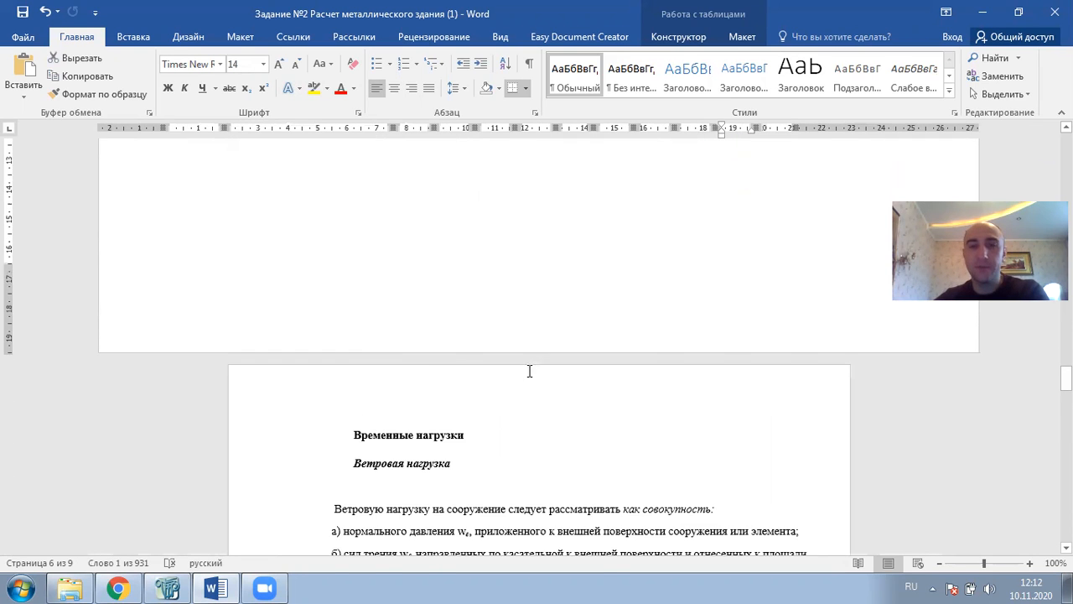
pyautogui.scroll(-6, 529, 371)
pyautogui.scroll(-20, 574, 340)
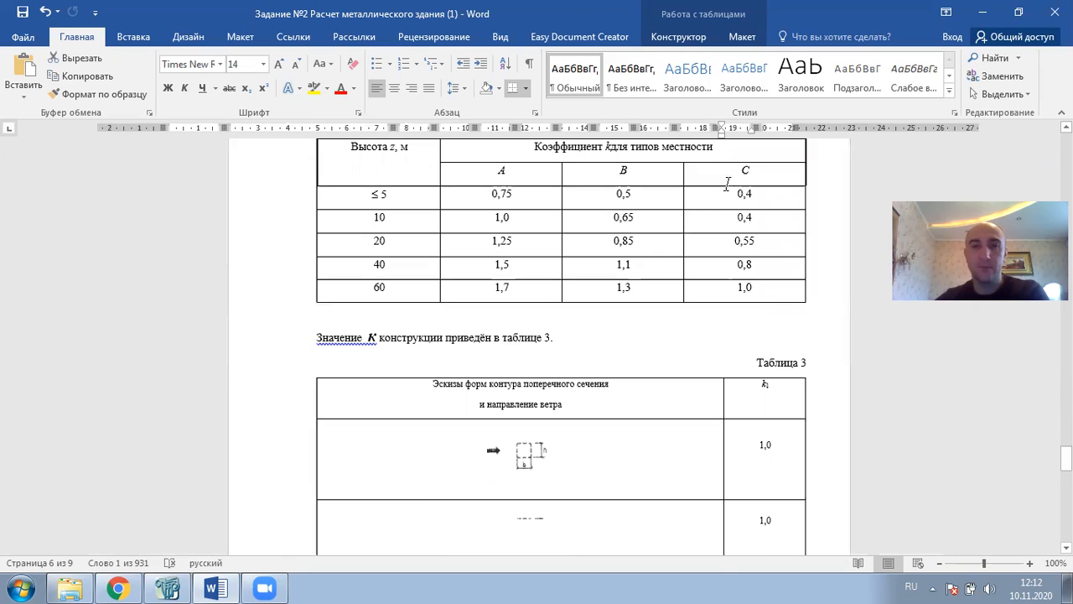
pyautogui.moveTo(762, 176); pyautogui.dragTo(749, 294)
pyautogui.click(313, 88)
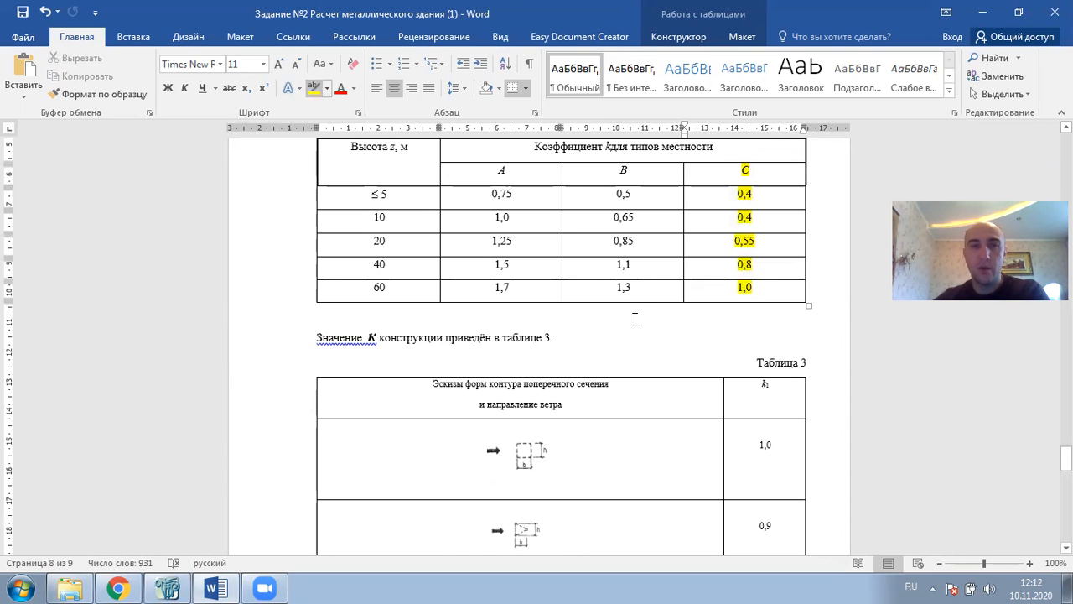
# Compare Table 2 with the load calculation example and set the terrain coefficient for 5 m height in Table 4 to 0,4
pyautogui.scroll(-6, 635, 319)
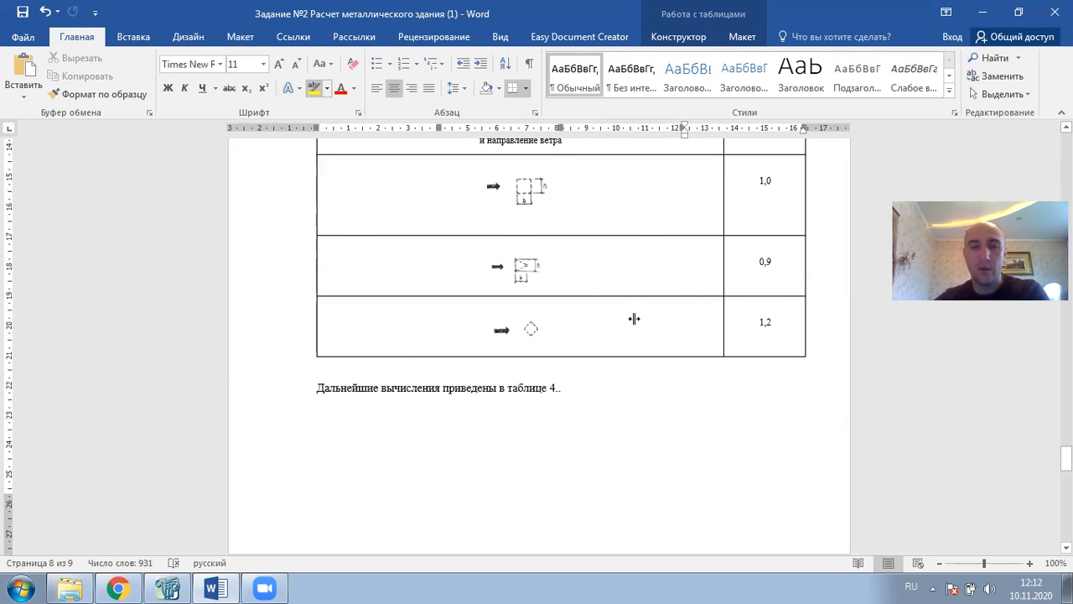
pyautogui.scroll(-10, 419, 319)
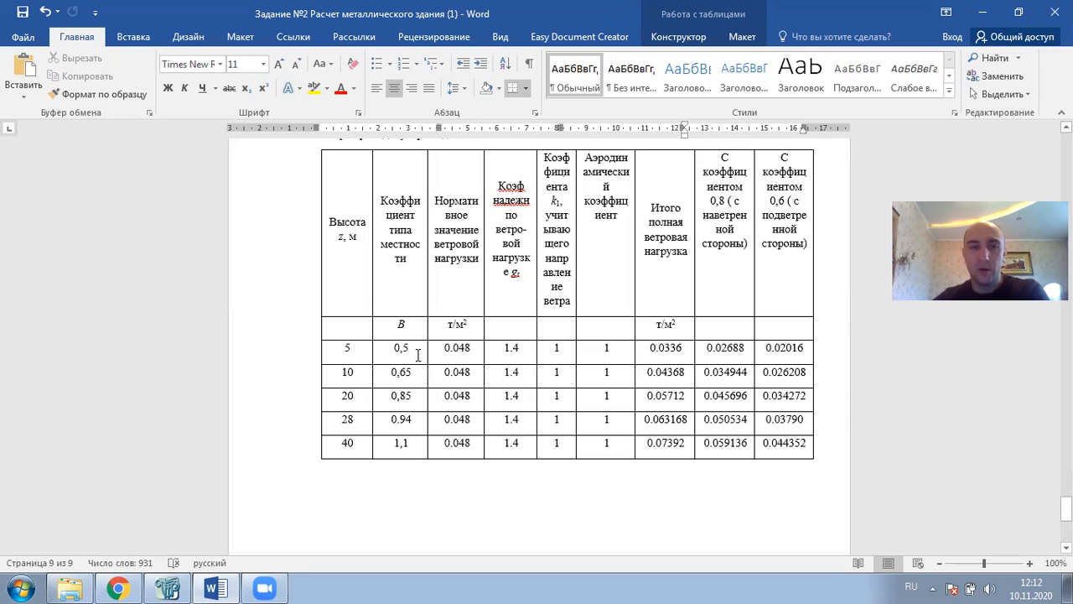
pyautogui.scroll(20, 417, 354)
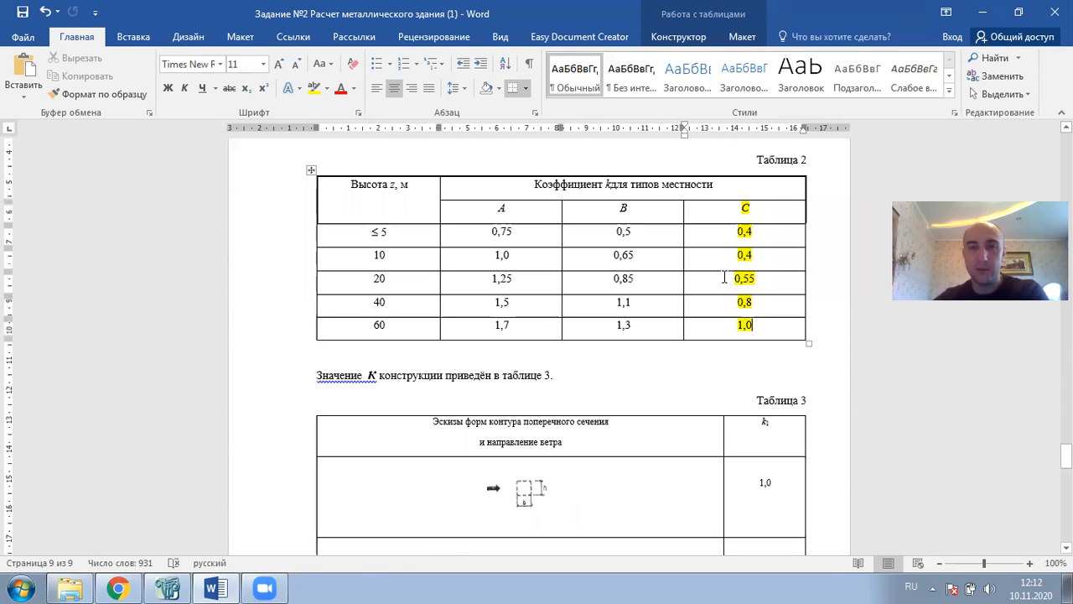
pyautogui.moveTo(739, 232); pyautogui.dragTo(757, 321)
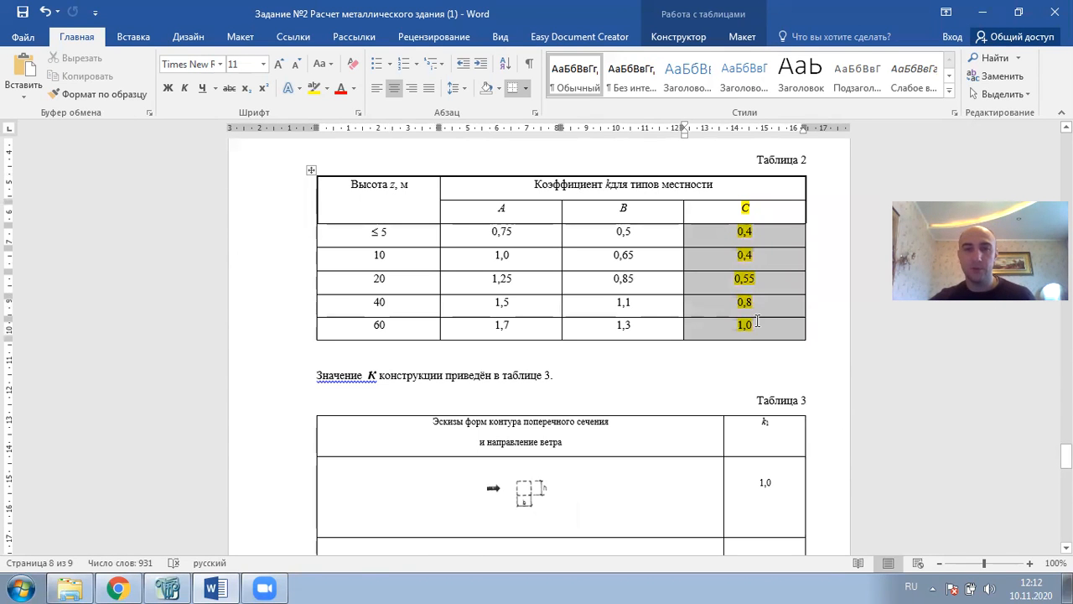
pyautogui.scroll(-18, 500, 343)
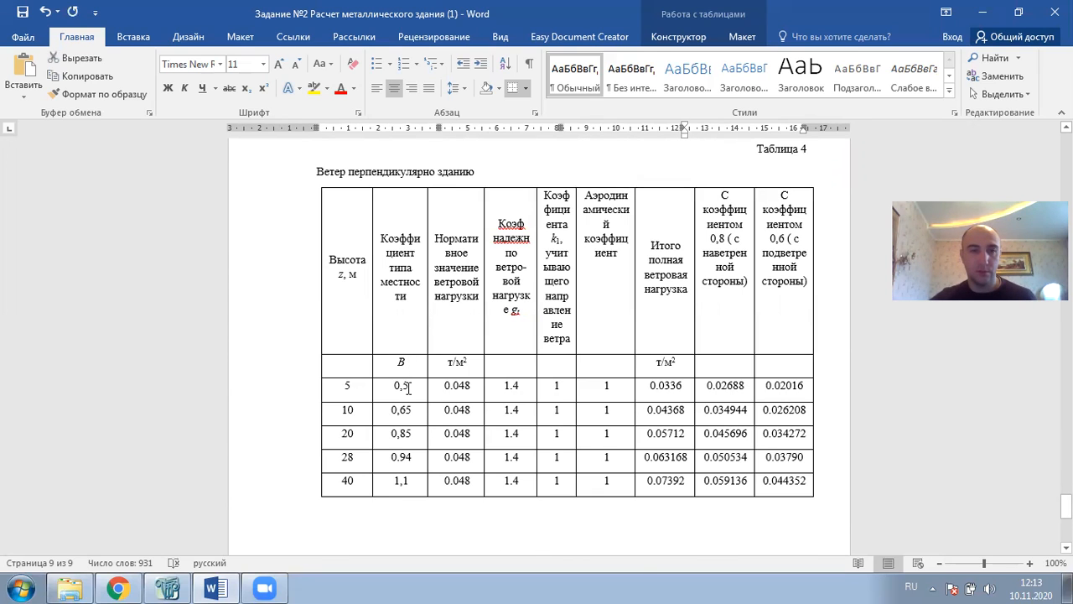
pyautogui.scroll(10, 415, 402)
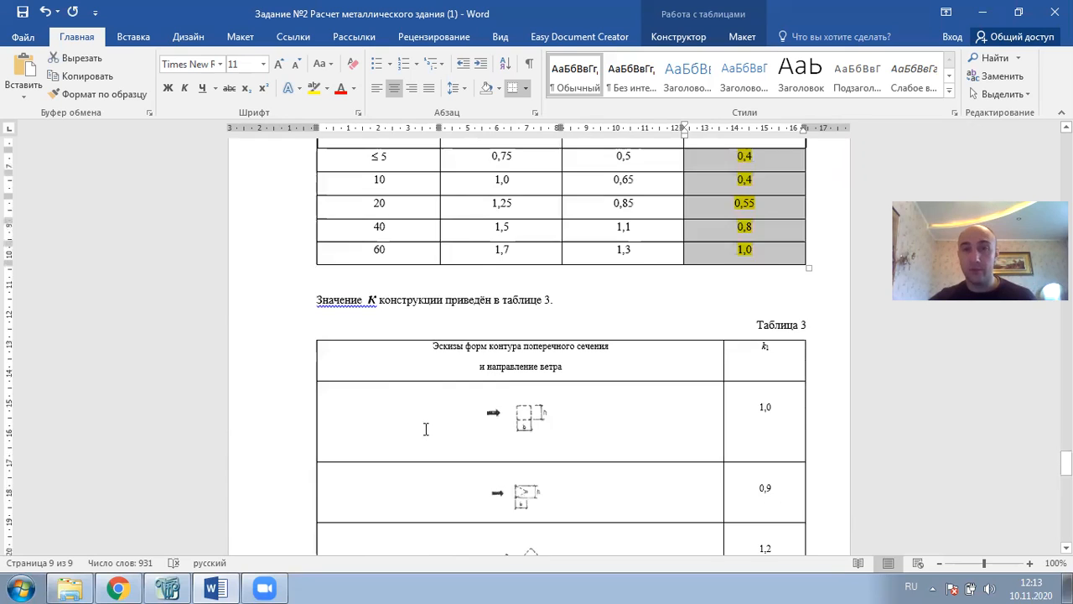
pyautogui.scroll(5, 426, 429)
pyautogui.scroll(-2, 426, 422)
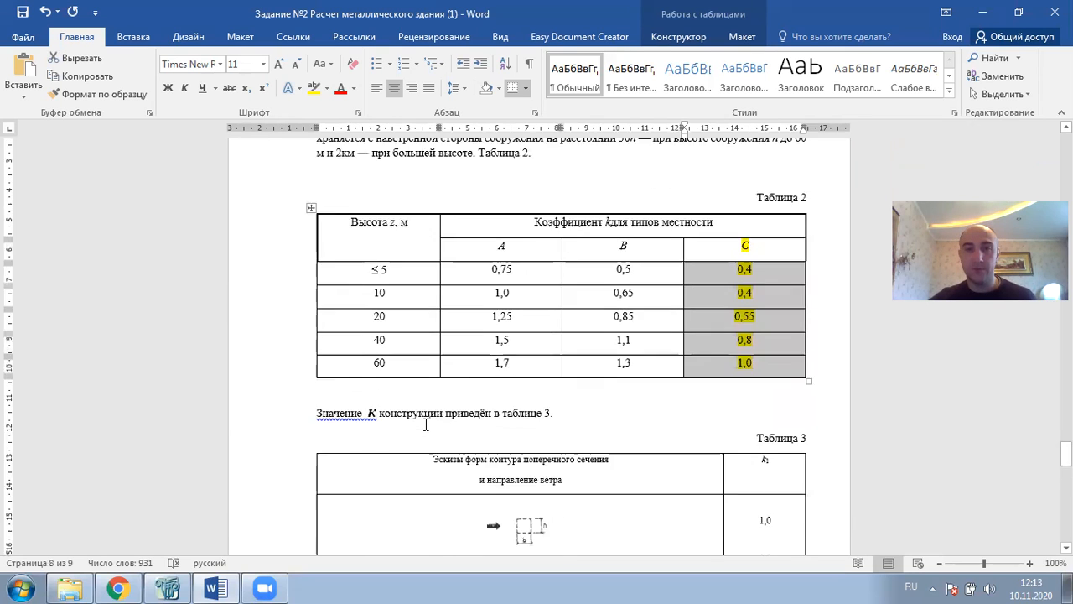
pyautogui.scroll(-12, 426, 423)
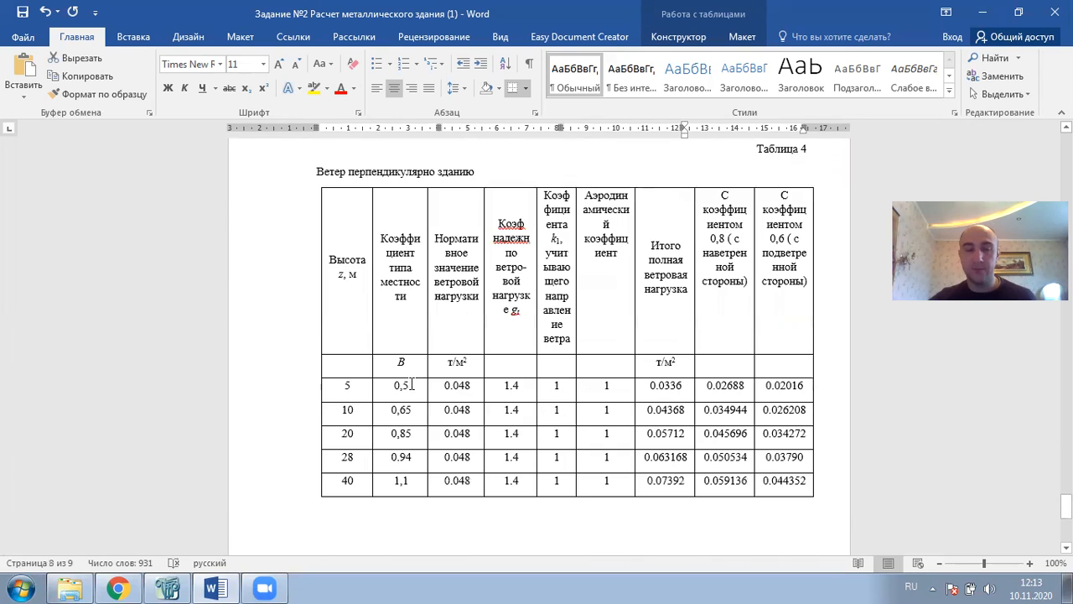
pyautogui.click(411, 384)
pyautogui.press('BackSpace')
pyautogui.write('4')
# Look up the type C coefficient for 10 m height in Table 2 and enter 0,4 in Table 4's 10 m row
pyautogui.scroll(6, 434, 392)
pyautogui.scroll(12, 435, 391)
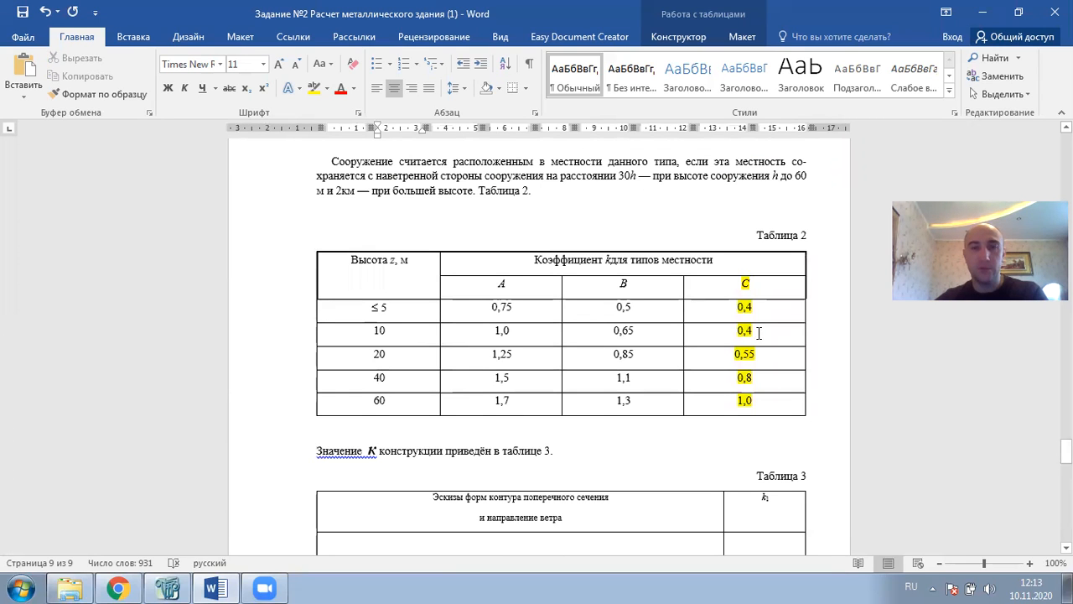
pyautogui.click(757, 333)
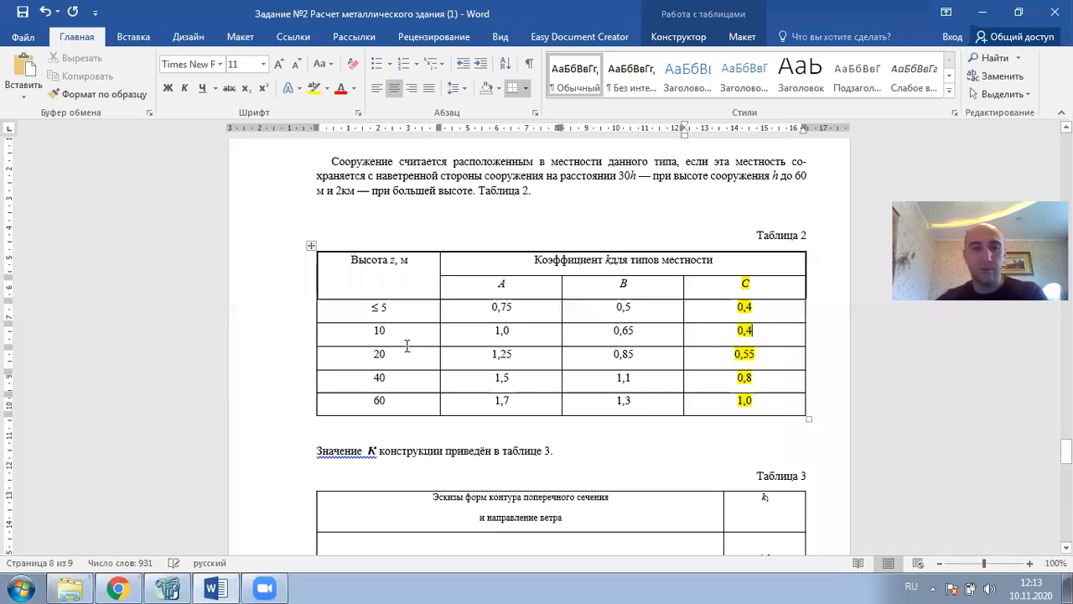
pyautogui.scroll(-15, 424, 305)
pyautogui.click(420, 298)
pyautogui.press('BackSpace')
pyautogui.press('BackSpace')
pyautogui.write('4')
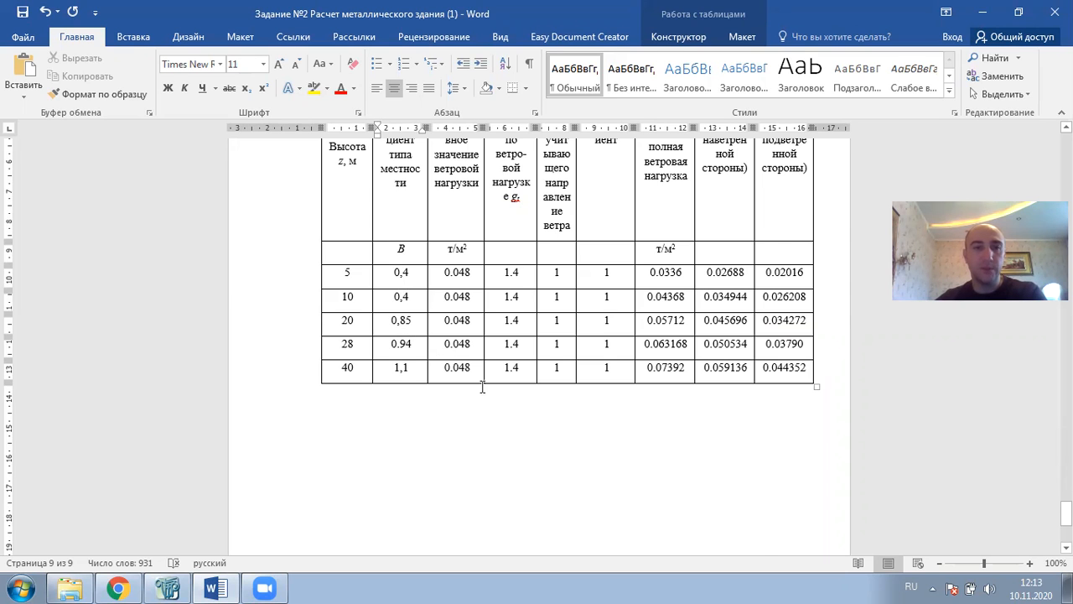
# Look up the type C coefficient for 20 m height in Table 2 and enter 0,55 in Table 4's 20 m row
pyautogui.scroll(12, 503, 403)
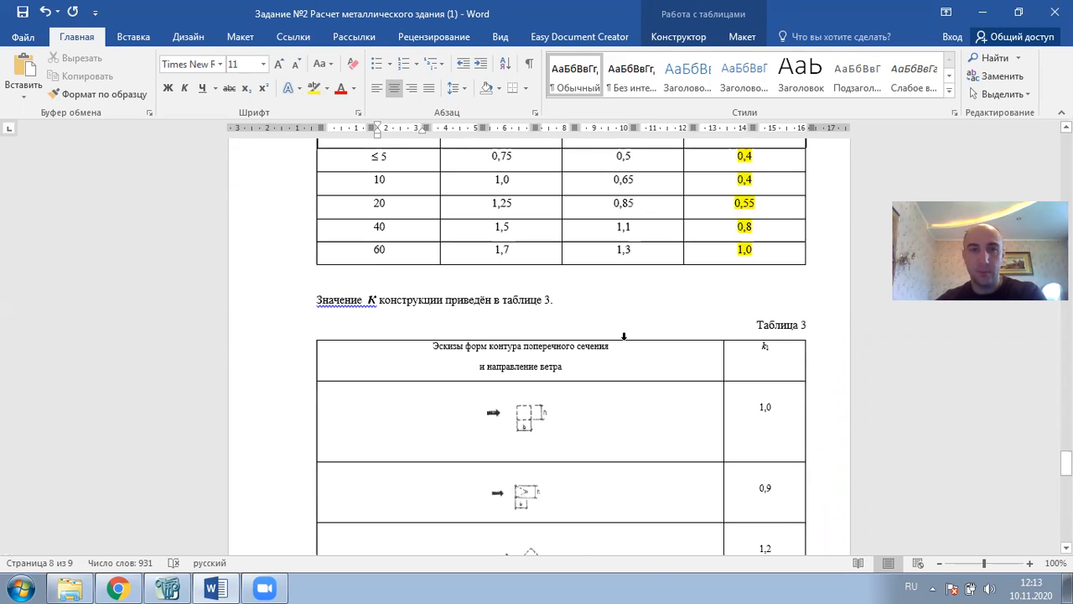
pyautogui.scroll(-5, 475, 466)
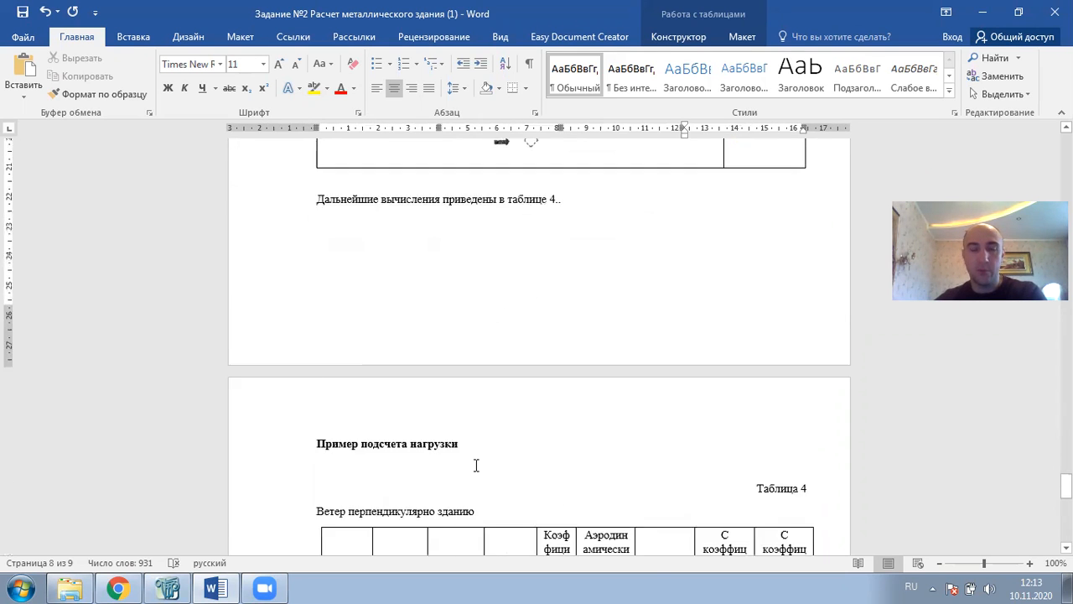
pyautogui.scroll(-3, 476, 465)
pyautogui.scroll(-5, 414, 402)
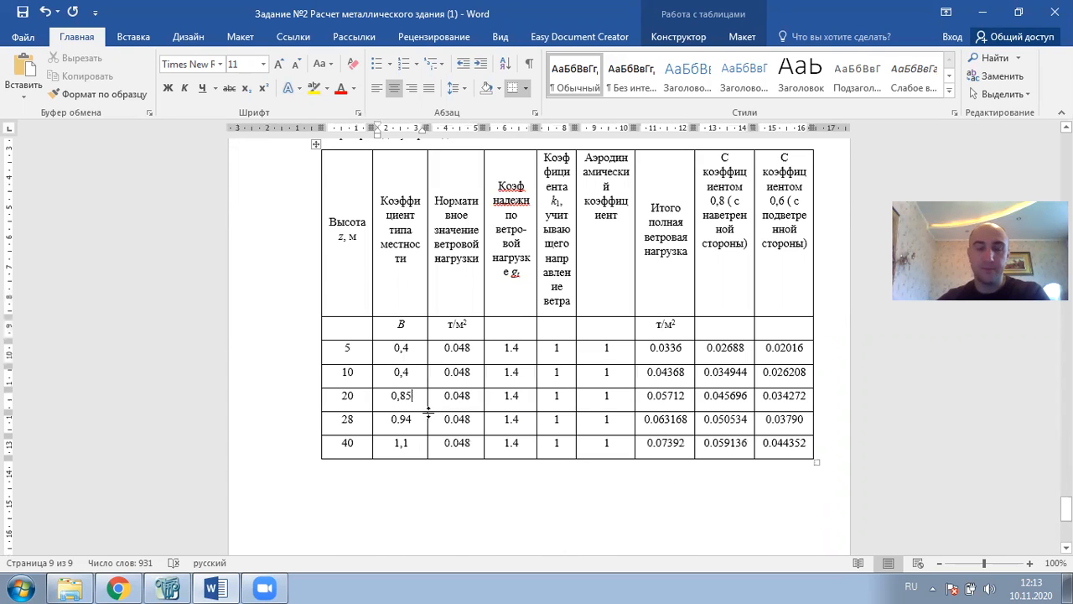
pyautogui.press('BackSpace')
pyautogui.press('BackSpace')
pyautogui.write('55')
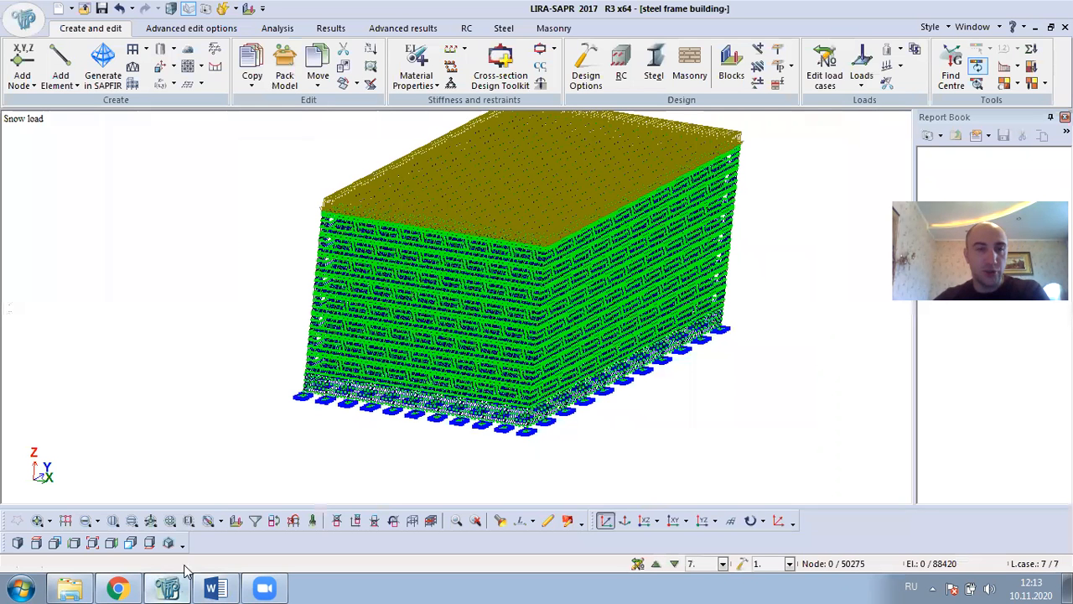
# Measure the building's height in LIRA-SAPR and, back in the Word assignment, replace the 28 m height in Table 4 with 30
pyautogui.click(167, 588)
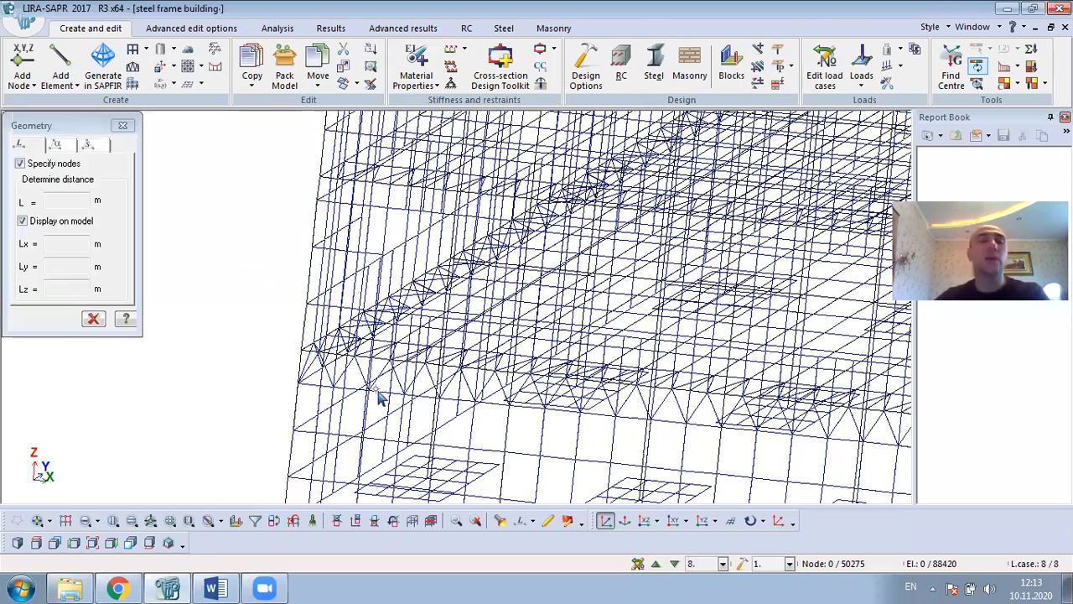
pyautogui.scroll(-2, 405, 363)
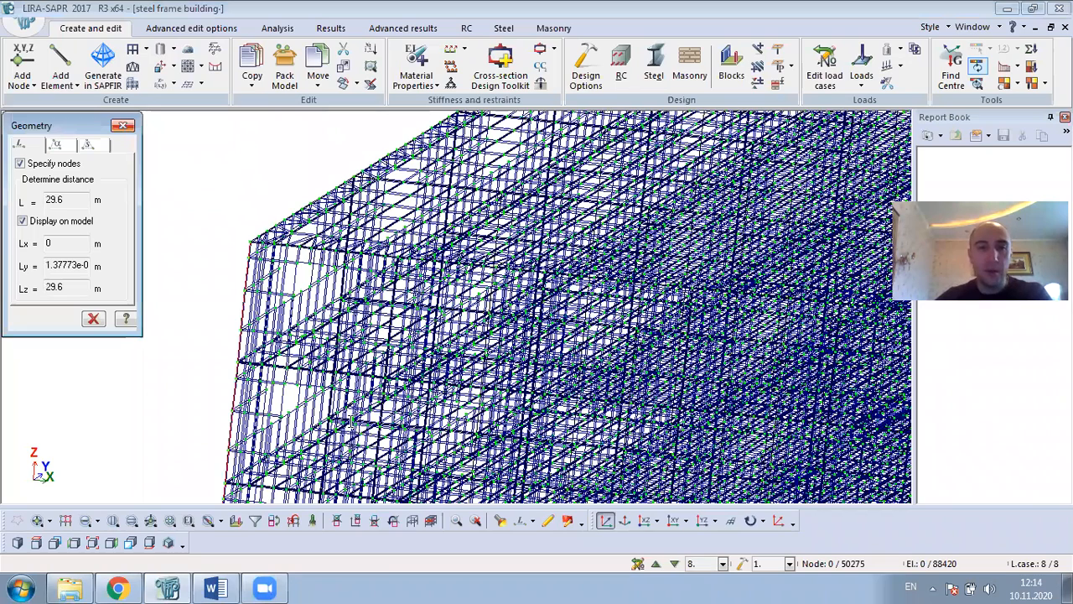
pyautogui.hotkey('alt', 'Tab')
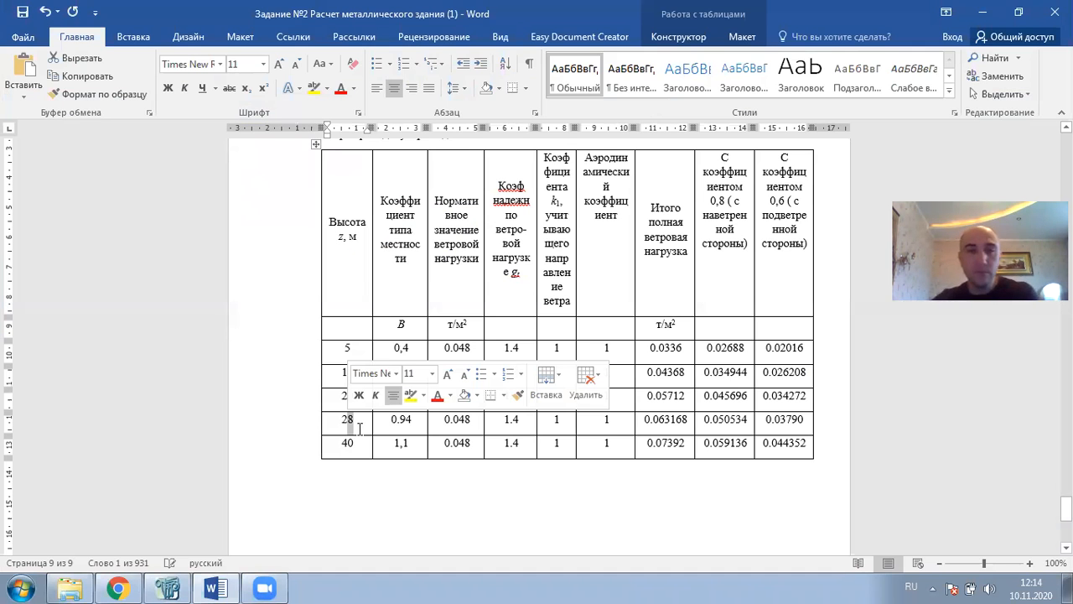
pyautogui.write('30')
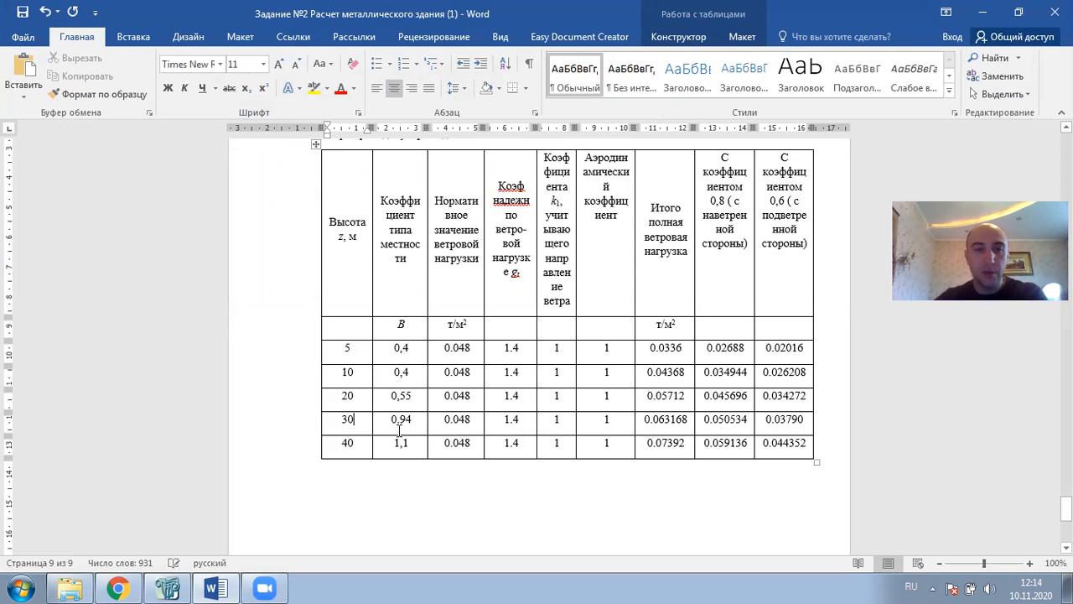
# Look up the type C coefficients in Table 2 and set the terrain coefficient in Table 4's 30 m row to 0.675
pyautogui.doubleClick(400, 419)
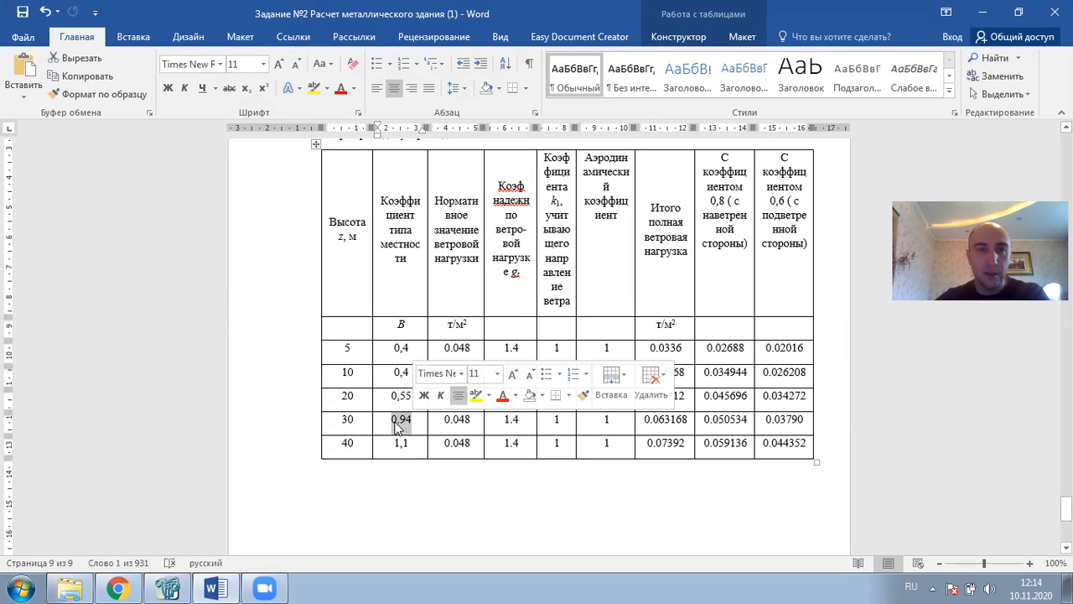
pyautogui.scroll(15, 397, 428)
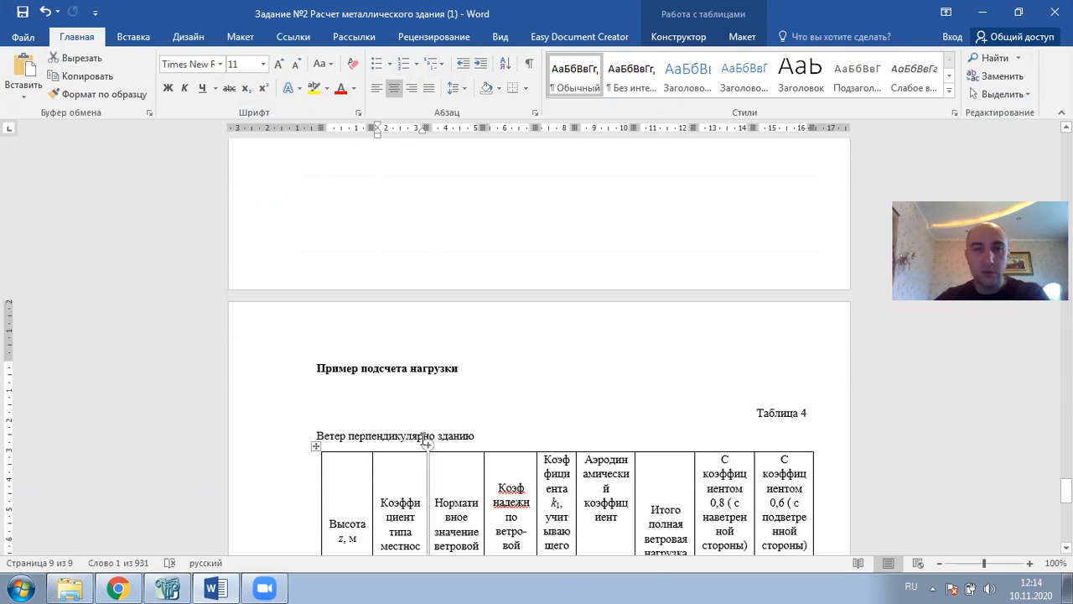
pyautogui.scroll(3, 493, 411)
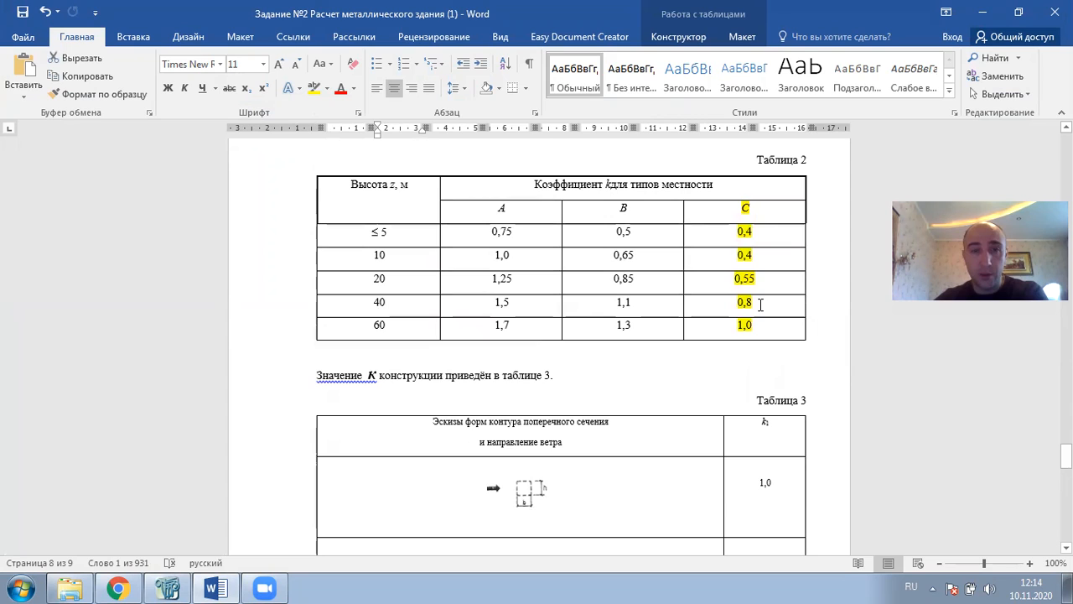
pyautogui.moveTo(761, 304); pyautogui.dragTo(739, 303)
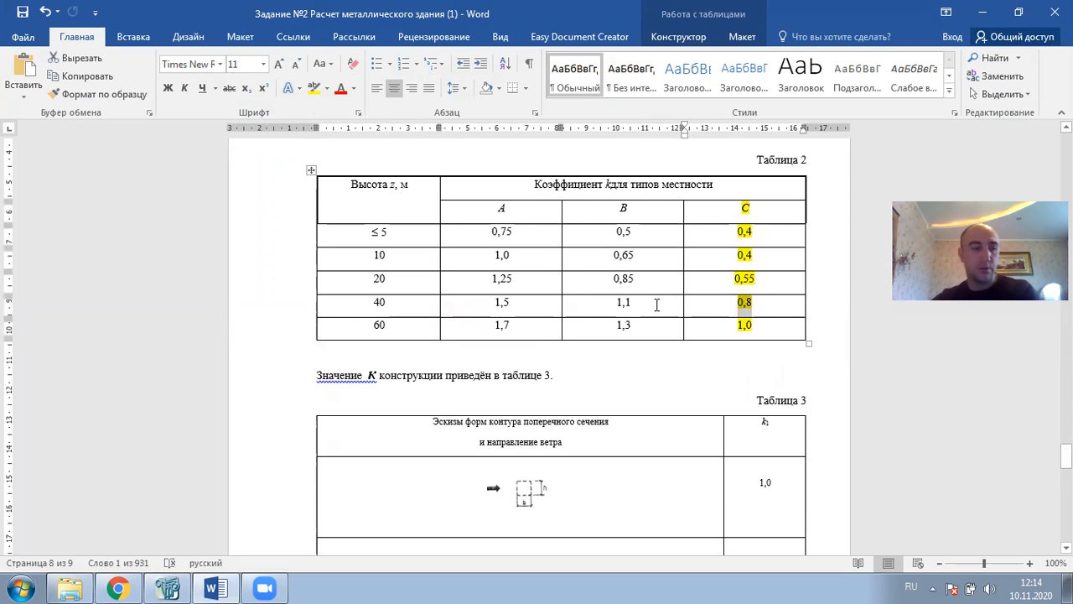
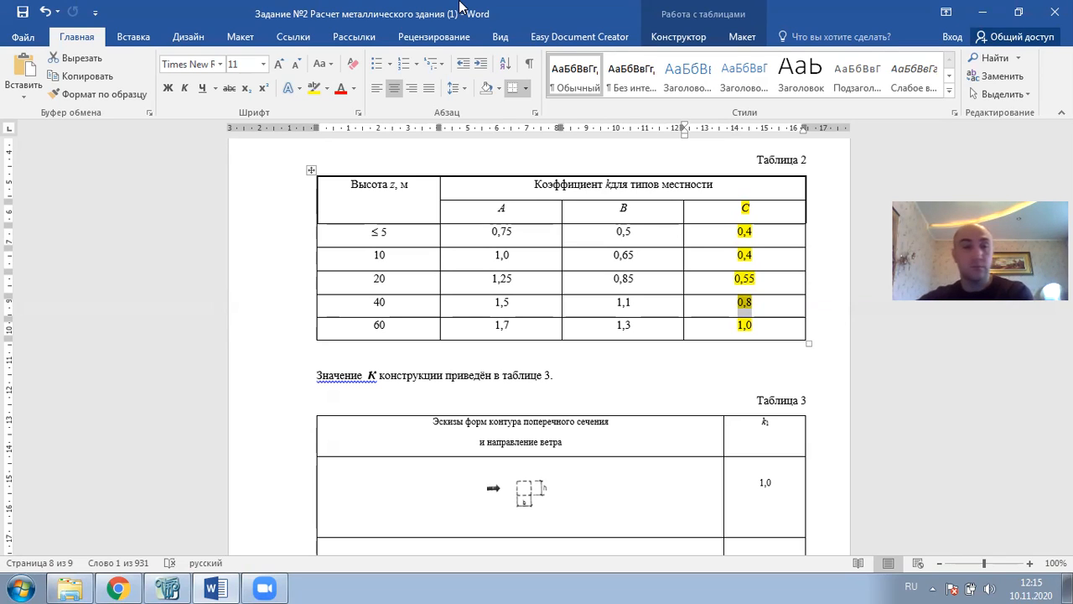
pyautogui.scroll(-15, 520, 208)
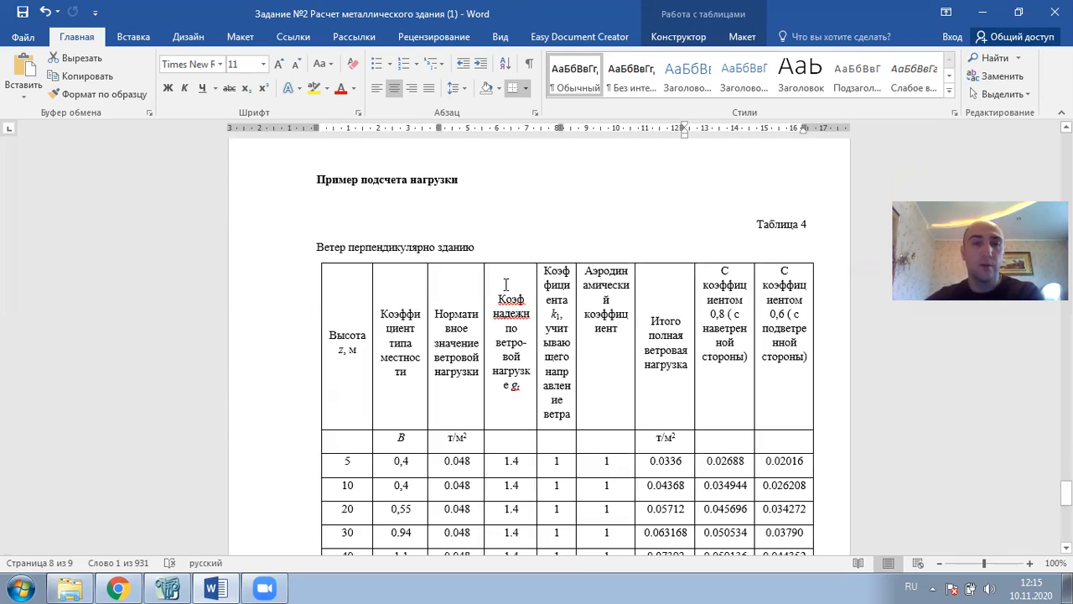
pyautogui.scroll(-5, 402, 356)
pyautogui.click(417, 343)
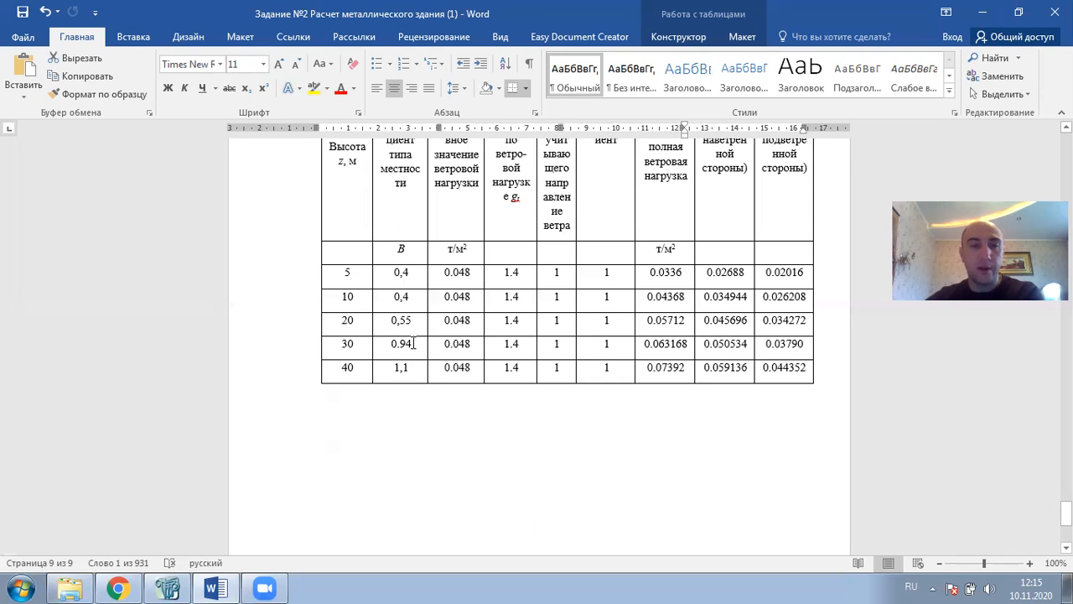
pyautogui.press('BackSpace')
pyautogui.press('BackSpace')
pyautogui.press('BackSpace')
pyautogui.write(',')
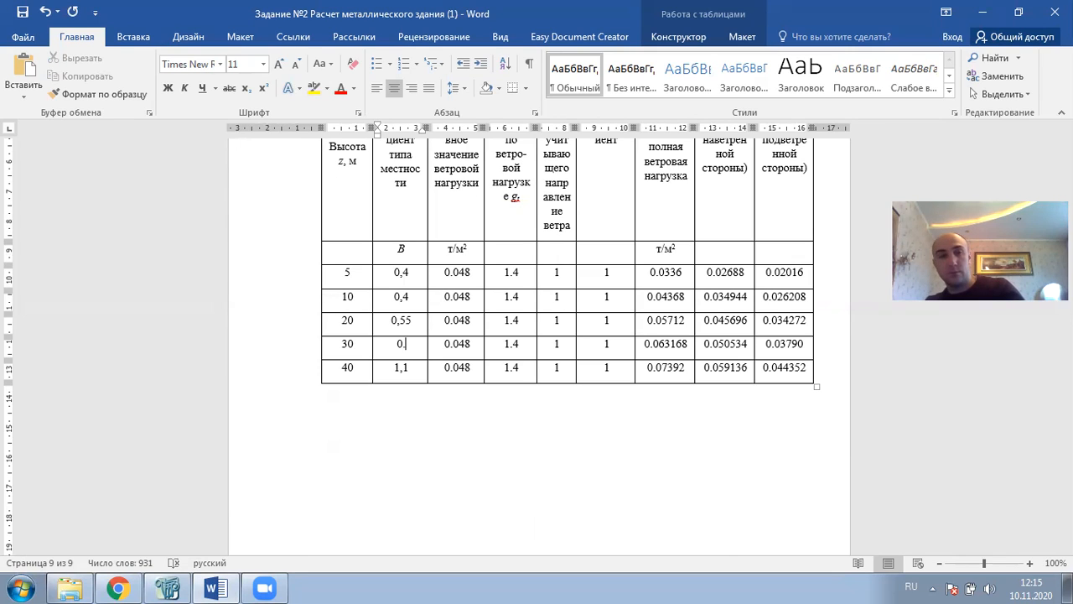
pyautogui.write('6')
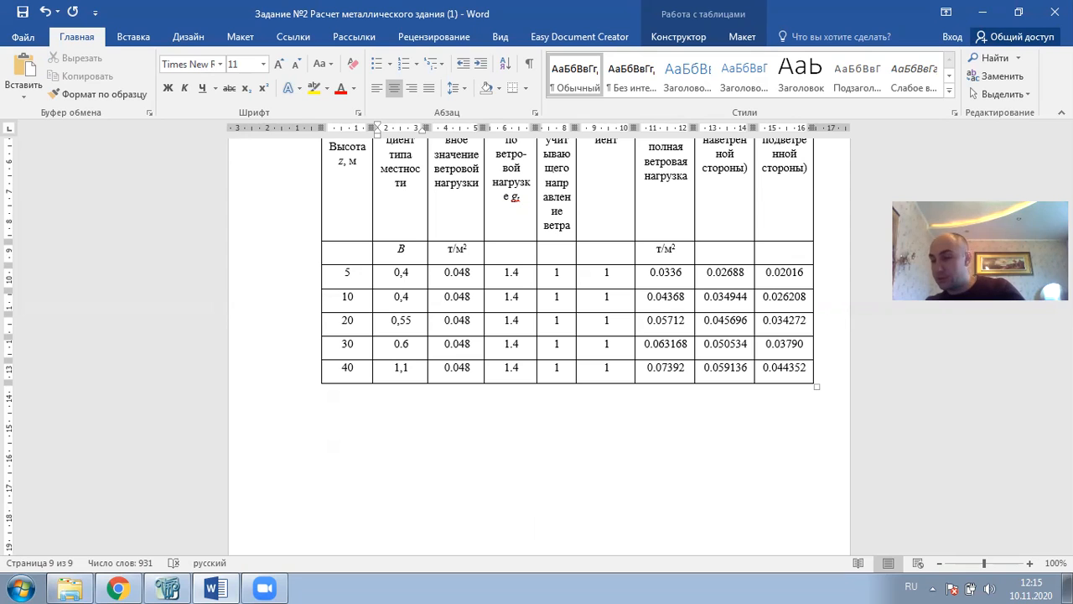
pyautogui.write('75')
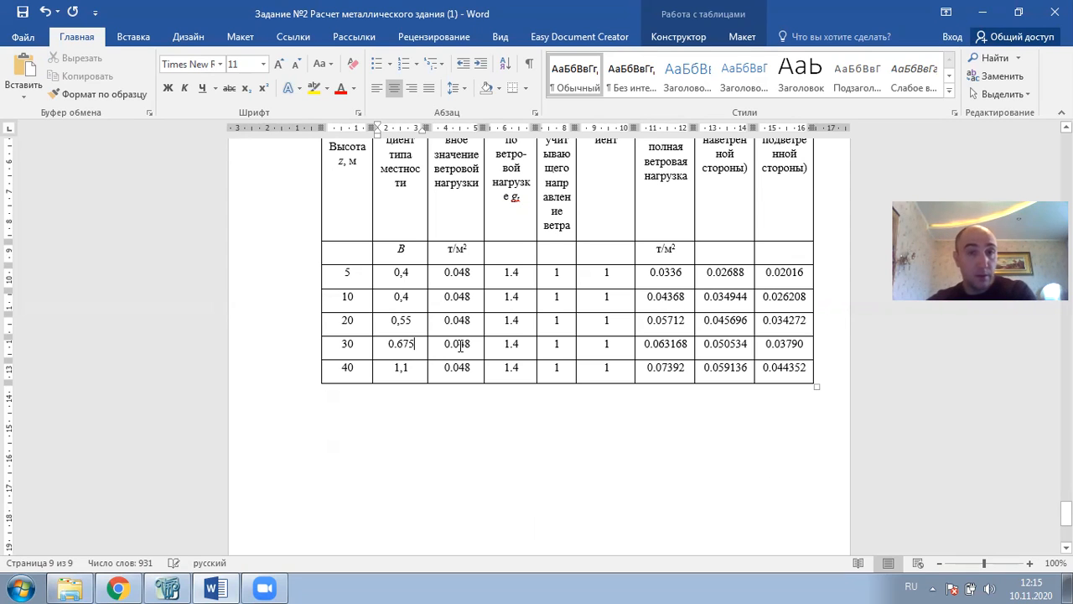
# Look up the normative wind pressure in Table 1 and enter 0.017 in Table 4's 5 m and 10 m rows
pyautogui.scroll(2, 485, 306)
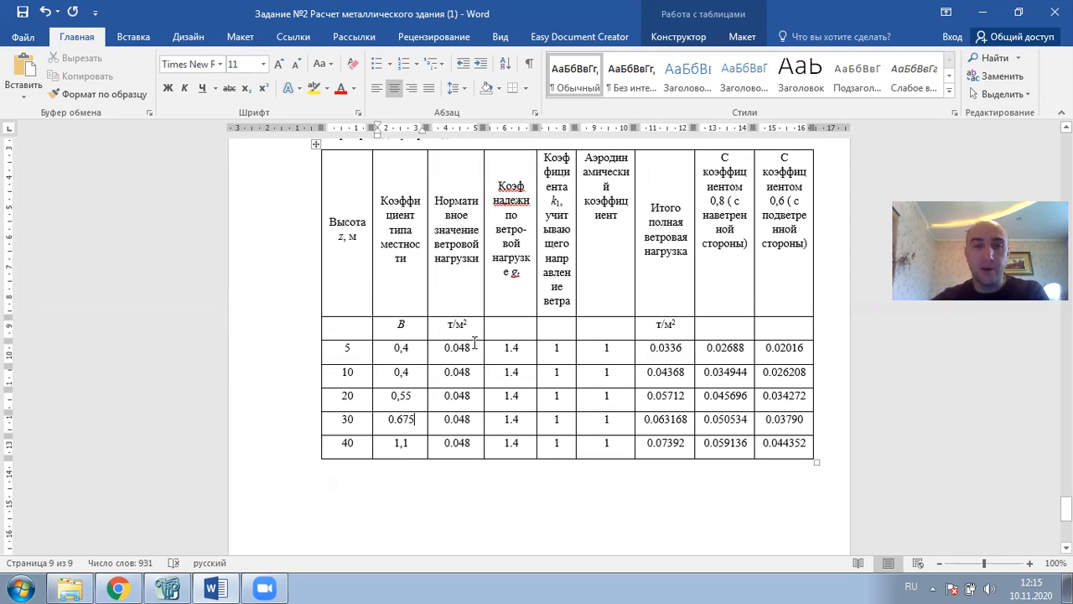
pyautogui.scroll(20, 475, 342)
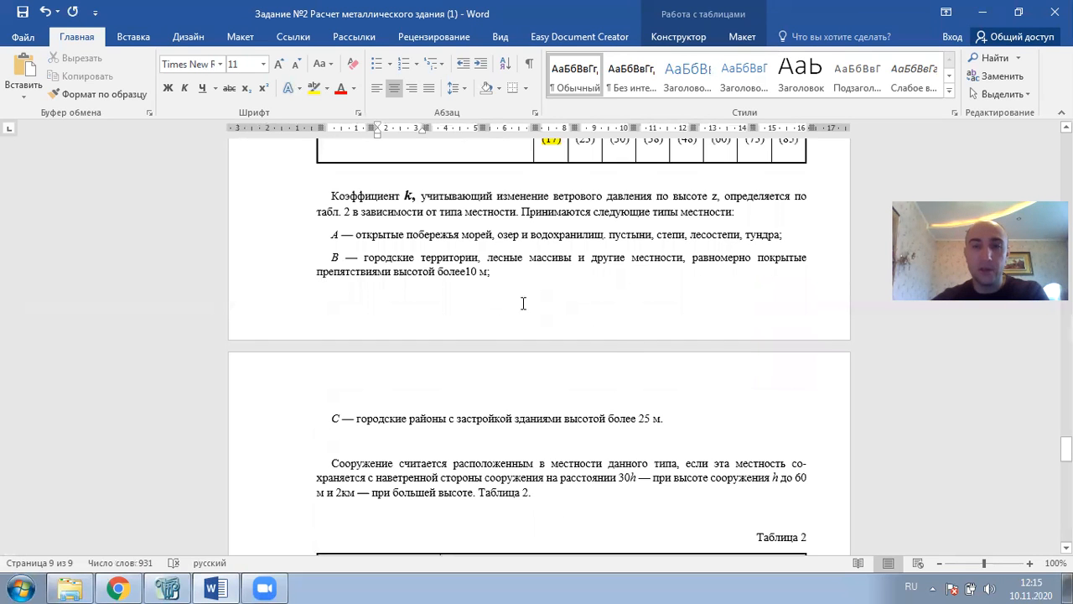
pyautogui.scroll(6, 523, 303)
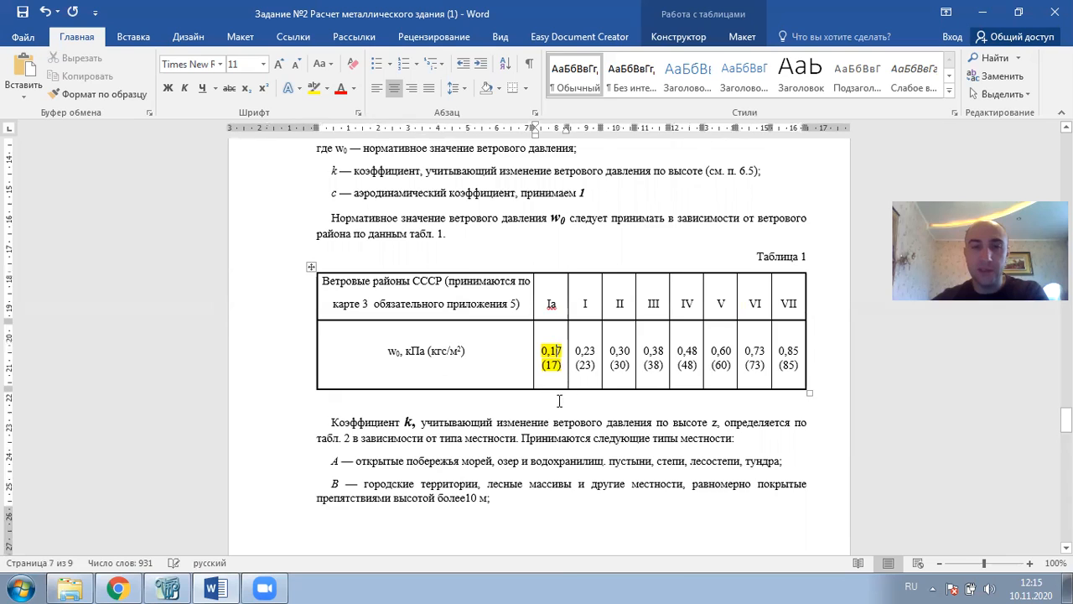
pyautogui.scroll(-20, 559, 401)
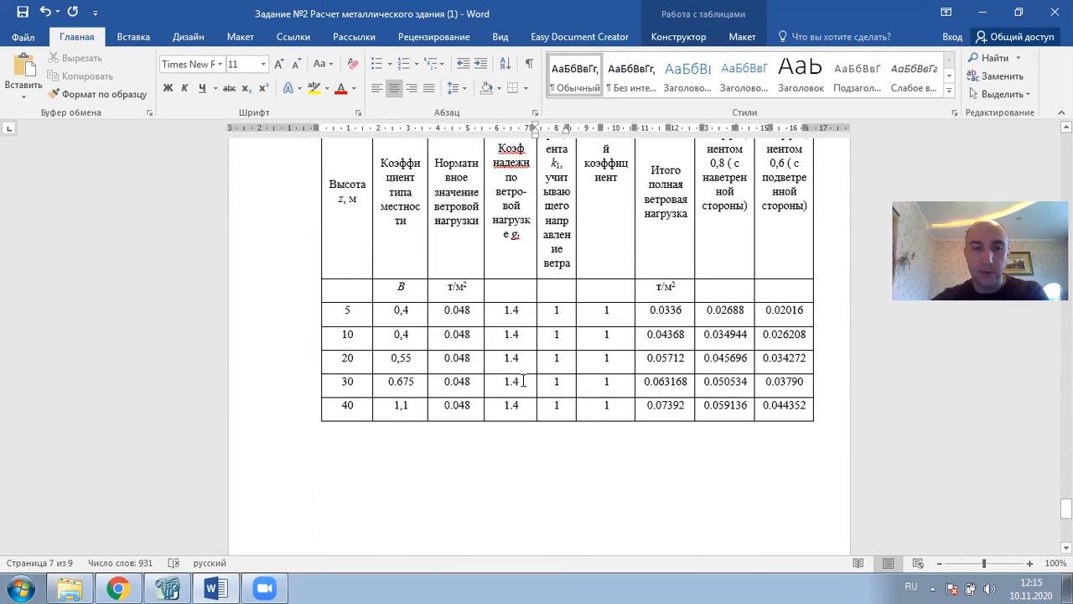
pyautogui.scroll(-1, 524, 381)
pyautogui.moveTo(473, 272); pyautogui.dragTo(458, 273)
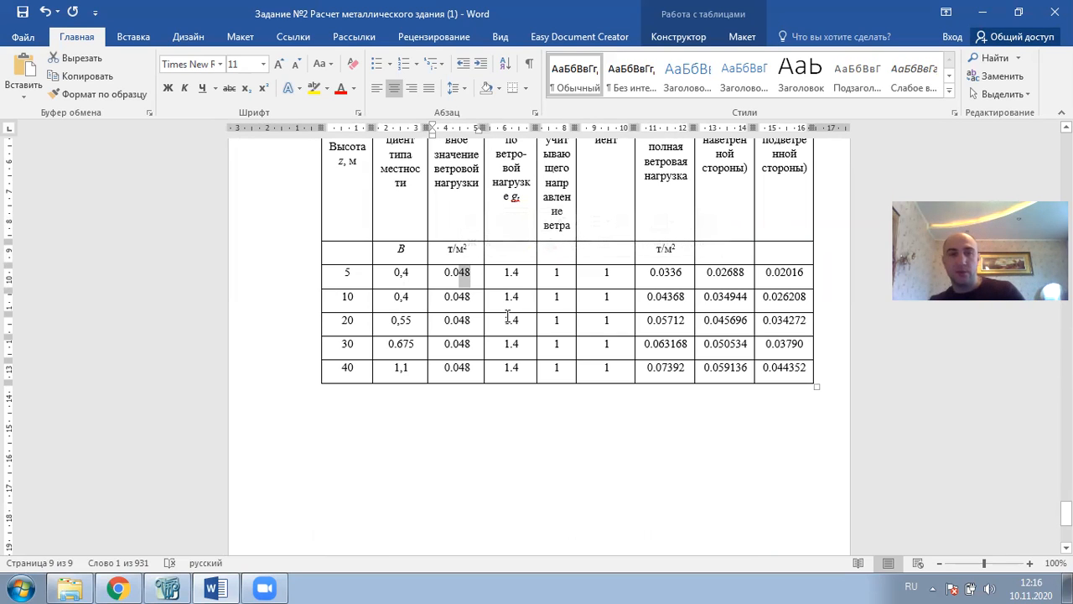
pyautogui.write('17')
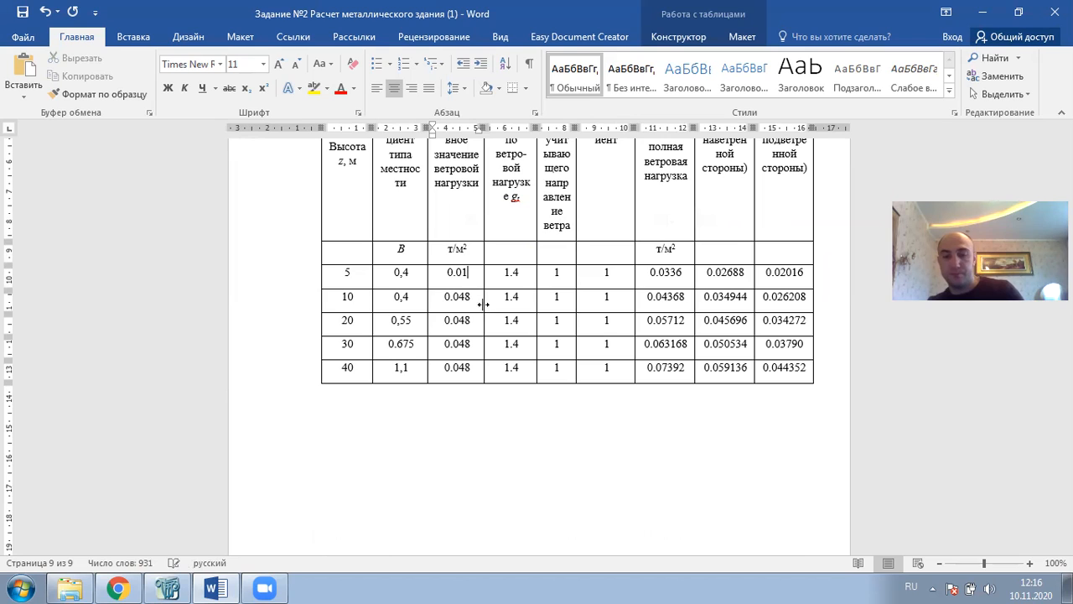
pyautogui.click(472, 297)
pyautogui.press('BackSpace')
pyautogui.press('BackSpace')
pyautogui.write('17')
# Set the normative wind load to 0.017 in Table 4's 20 m and 30 m rows
pyautogui.click(474, 321)
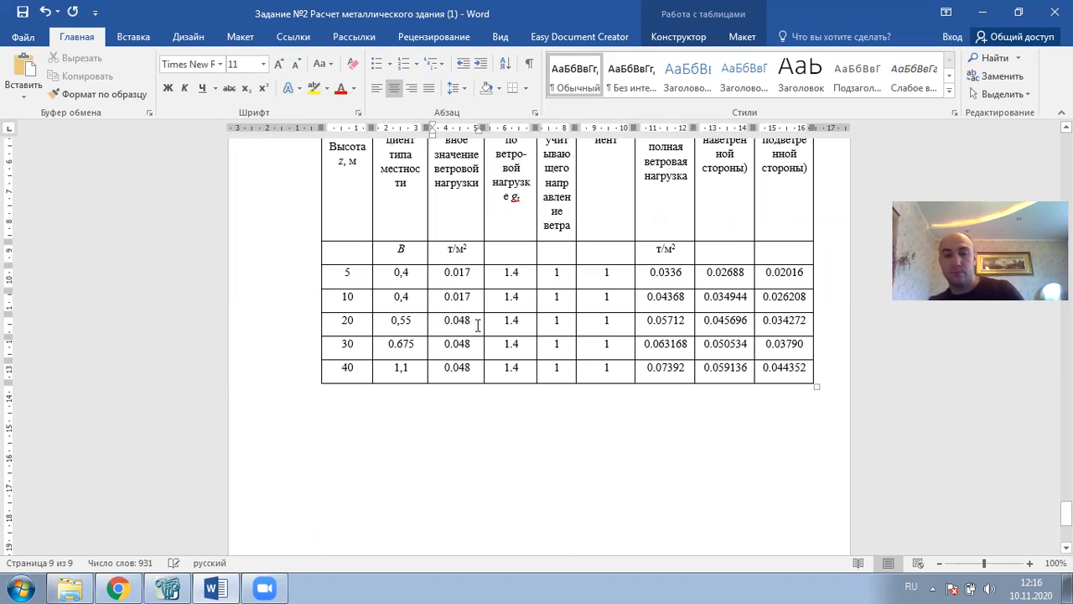
pyautogui.press('BackSpace')
pyautogui.press('BackSpace')
pyautogui.write('17')
pyautogui.click(475, 345)
pyautogui.press('BackSpace')
pyautogui.press('BackSpace')
pyautogui.write('17')
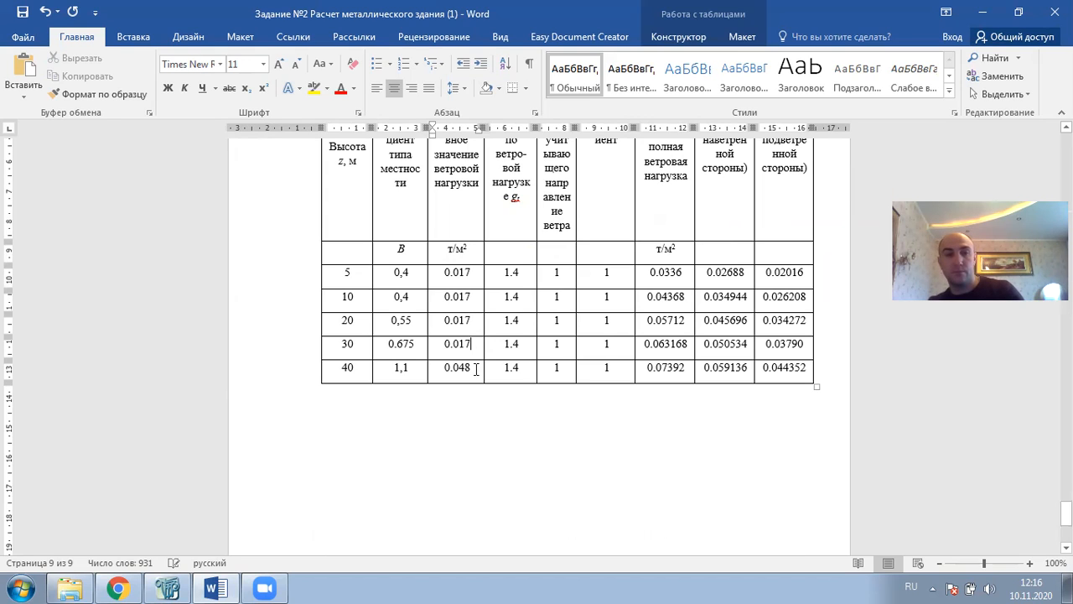
# Delete the entire 40 m height row from Table 4
pyautogui.moveTo(343, 370); pyautogui.dragTo(771, 373)
pyautogui.rightClick(557, 376)
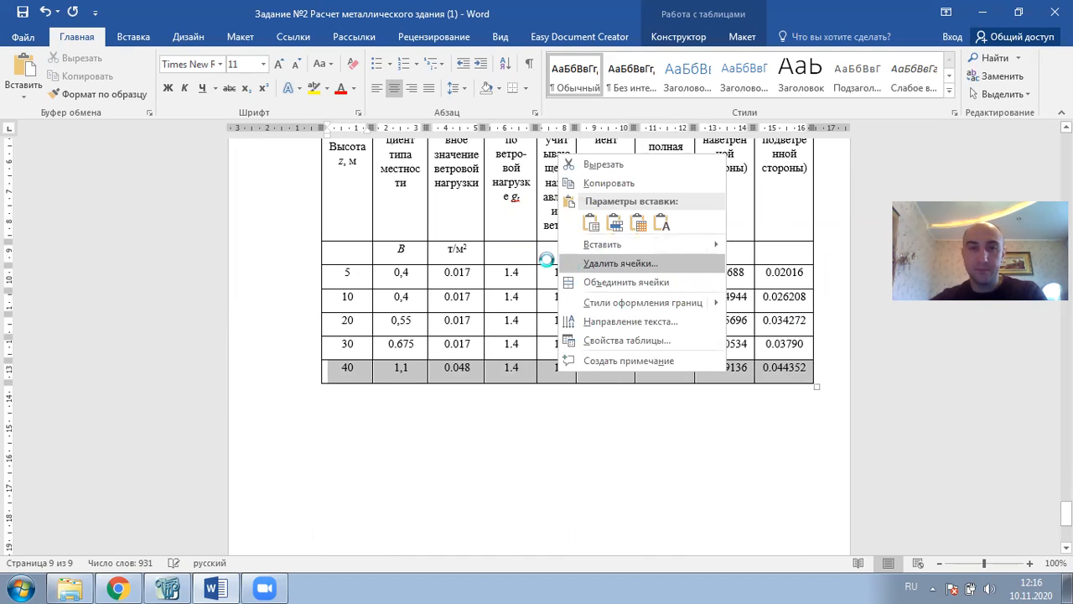
pyautogui.press('Return')
pyautogui.click(529, 280)
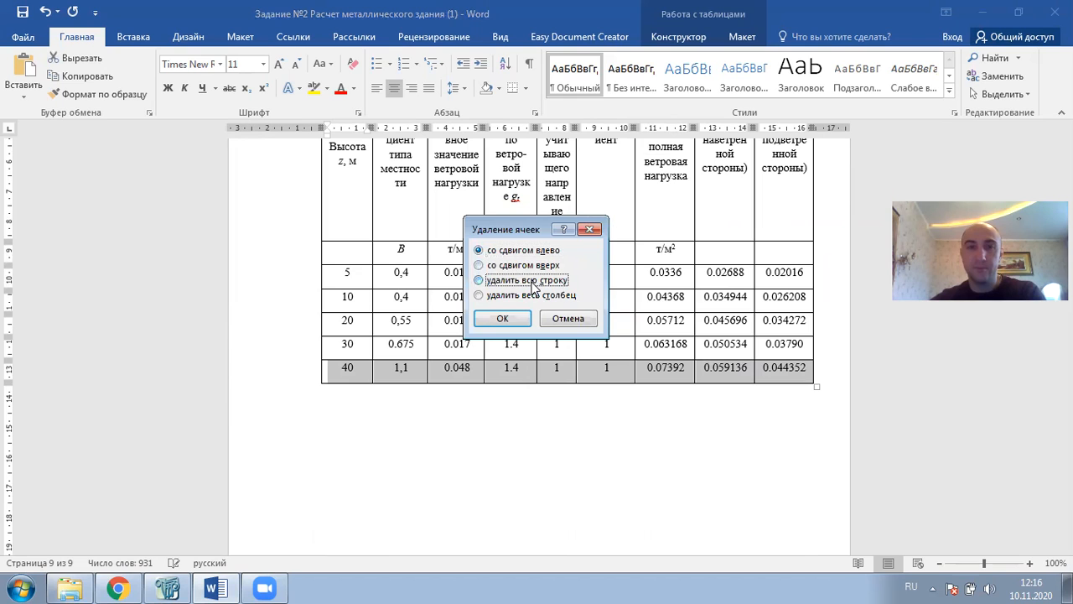
pyautogui.click(504, 319)
pyautogui.scroll(2, 597, 315)
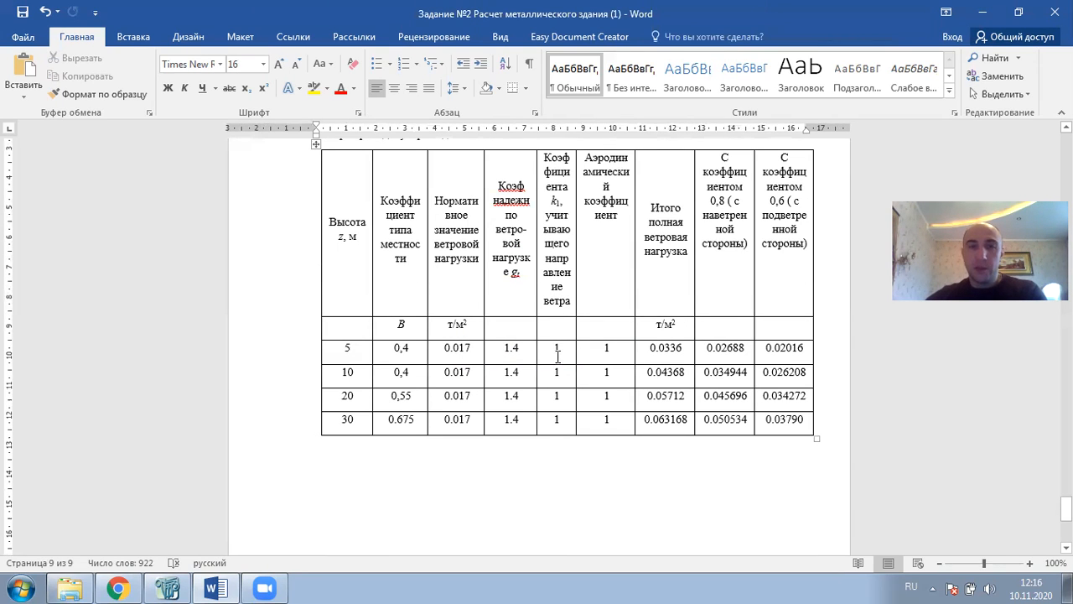
# Review Table 4's wind direction and aerodynamic coefficient columns and the 0,8 windward and 0,6 leeward factors in its header
pyautogui.moveTo(558, 352); pyautogui.dragTo(558, 390)
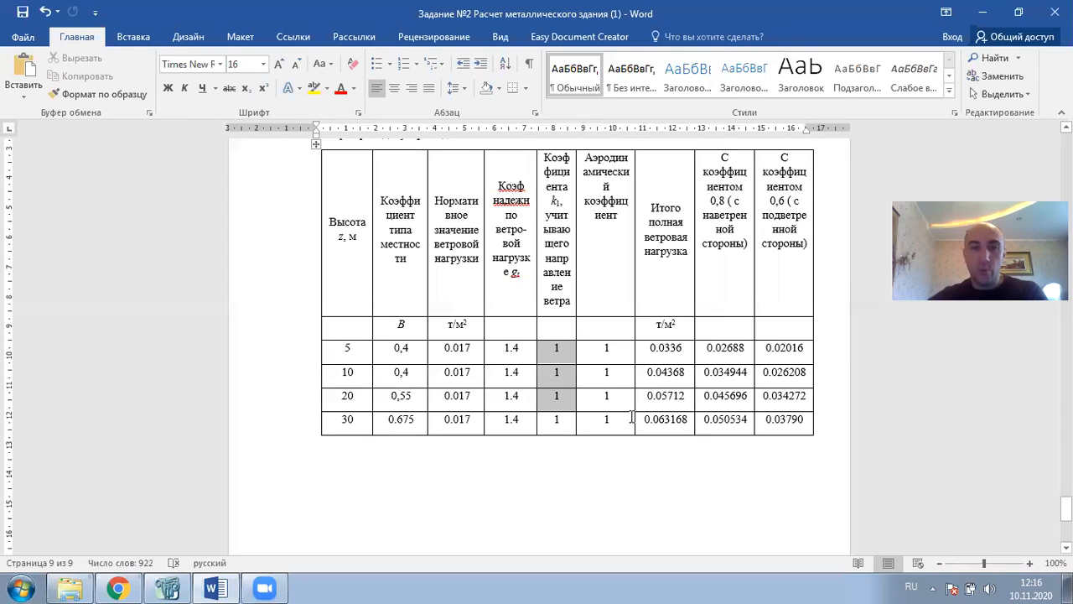
pyautogui.moveTo(612, 352); pyautogui.dragTo(617, 411)
pyautogui.click(677, 425)
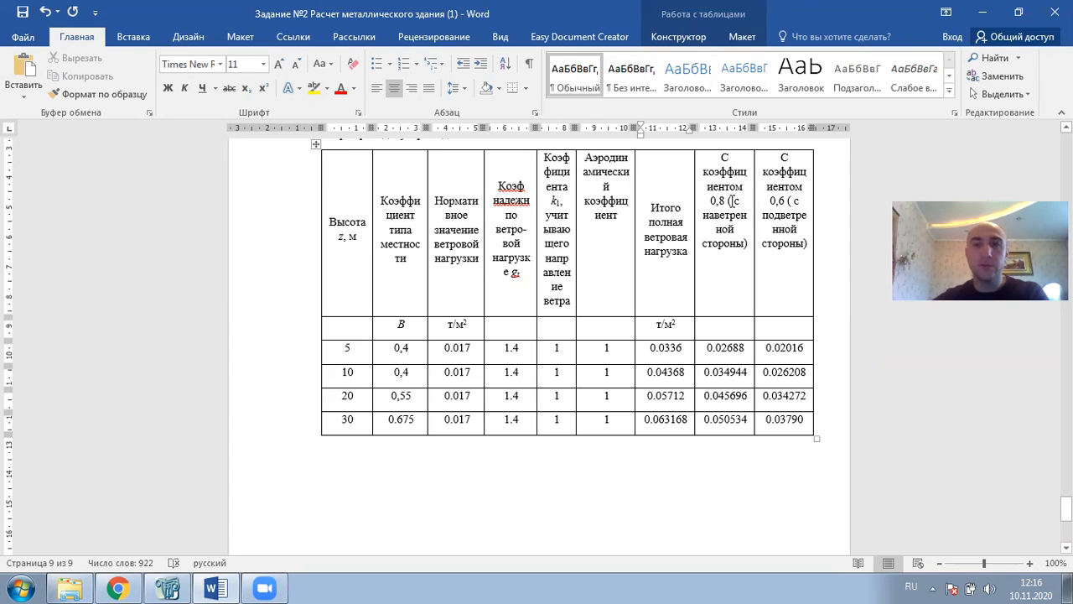
pyautogui.moveTo(726, 200); pyautogui.dragTo(709, 200)
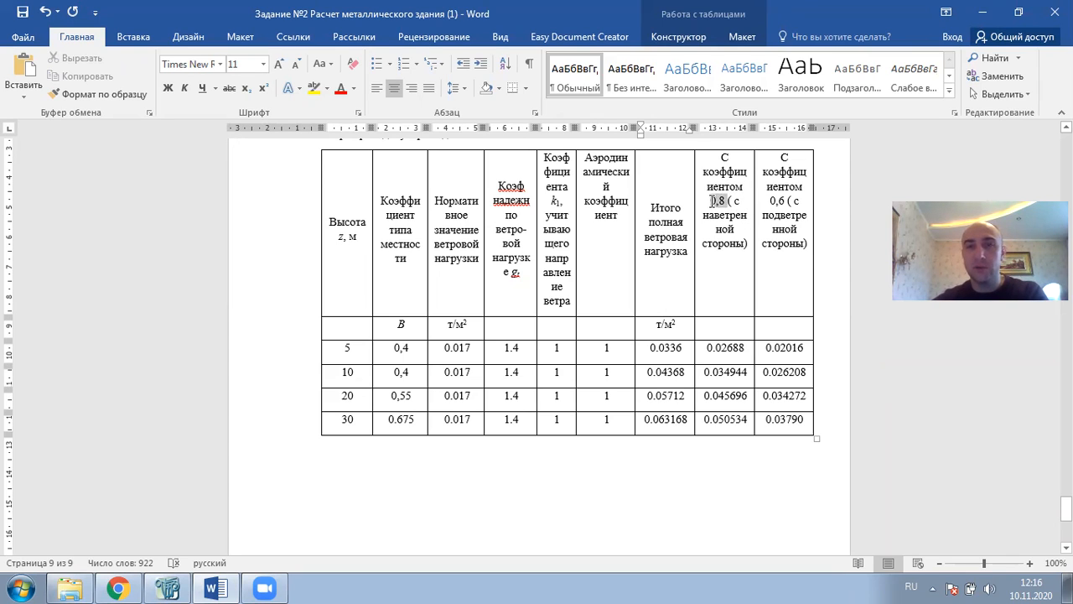
pyautogui.moveTo(788, 200); pyautogui.dragTo(770, 201)
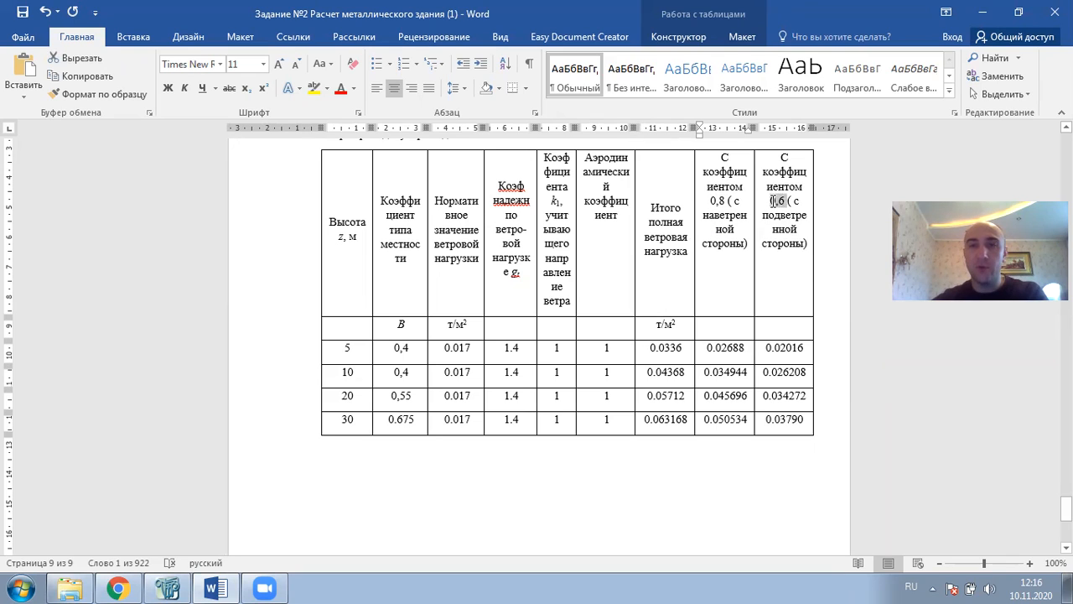
pyautogui.click(791, 304)
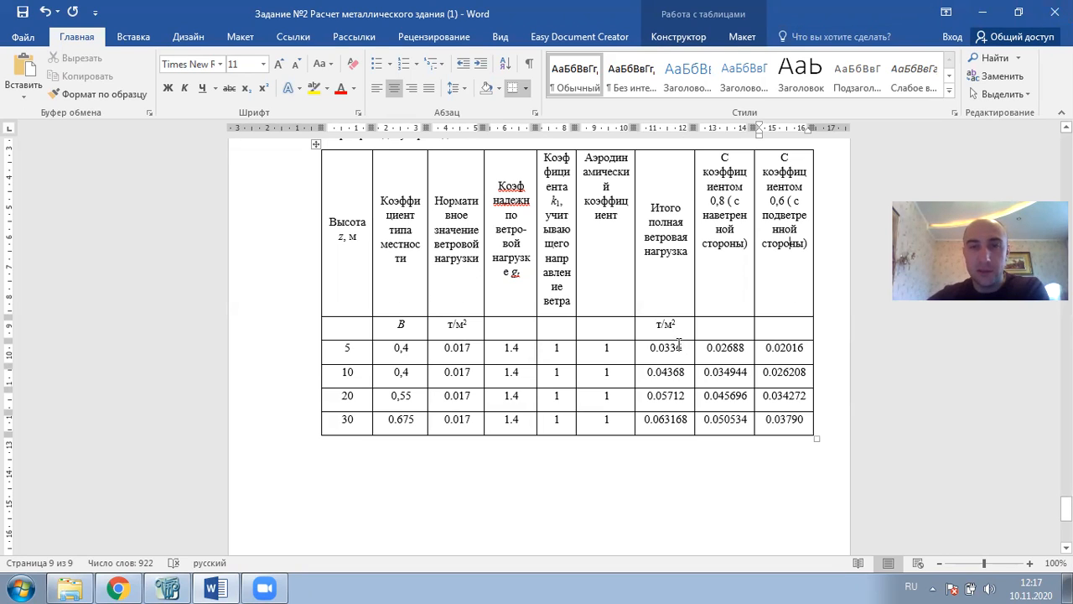
# Clear Table 4's total wind load column and enter 0.00952 as the total for the 5 m height
pyautogui.moveTo(676, 352); pyautogui.dragTo(673, 422)
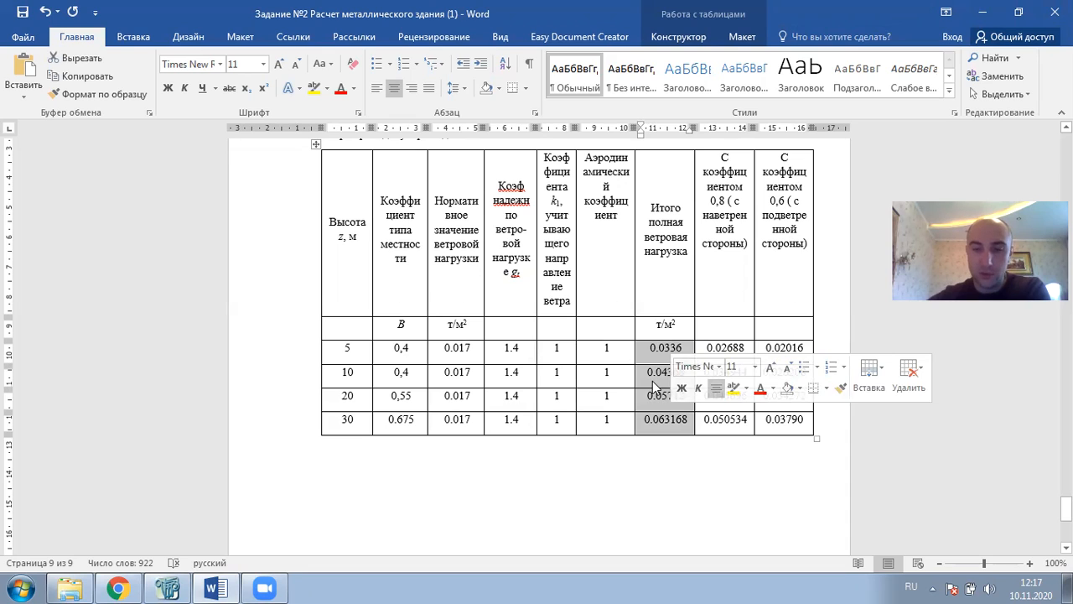
pyautogui.press('BackSpace')
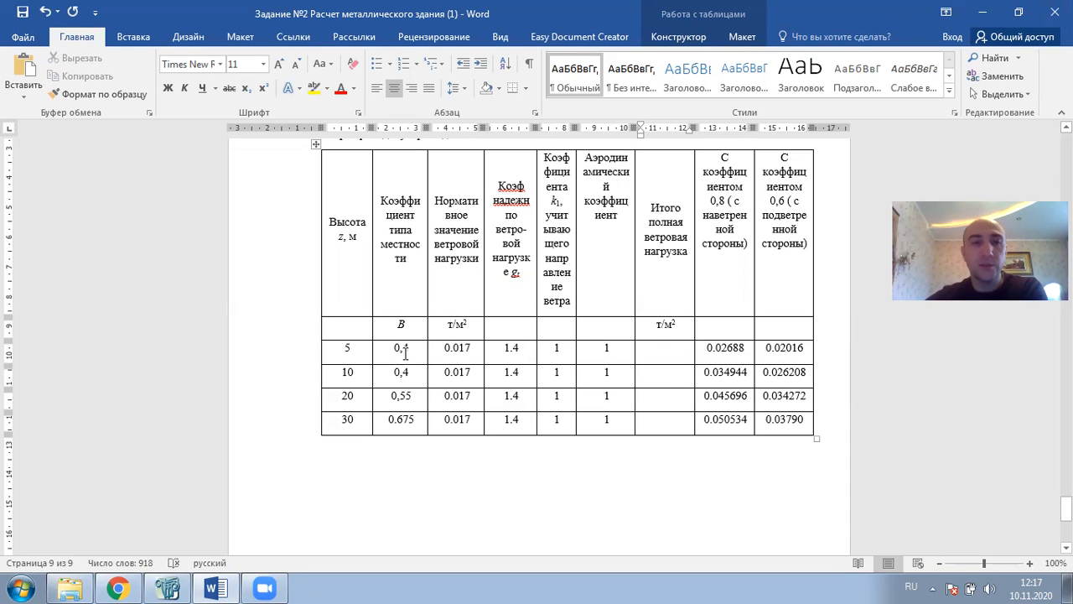
pyautogui.moveTo(400, 354); pyautogui.dragTo(651, 352)
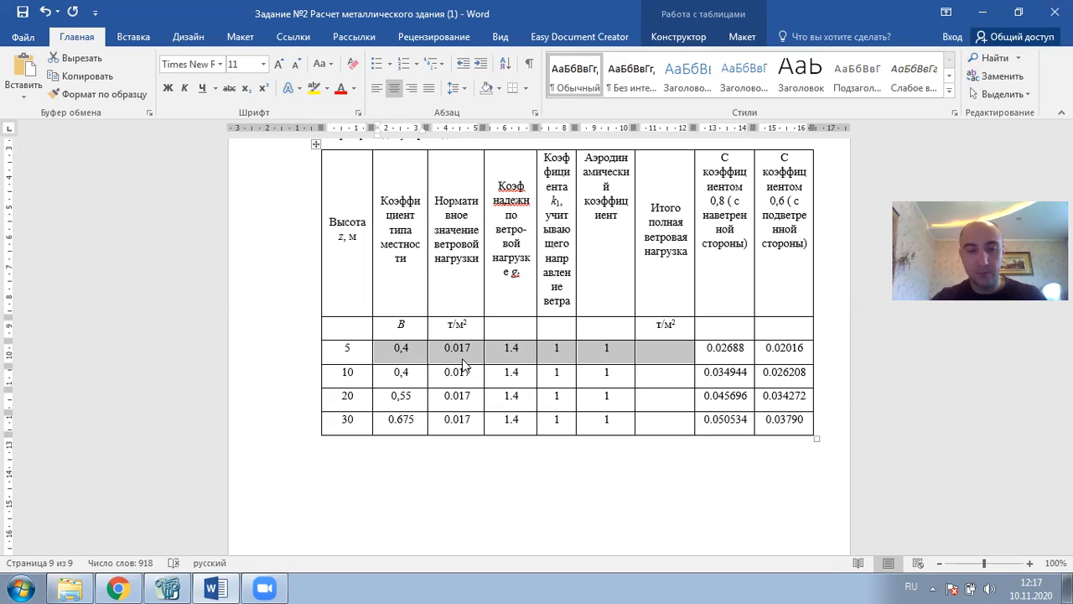
pyautogui.click(661, 351)
pyautogui.write('0.')
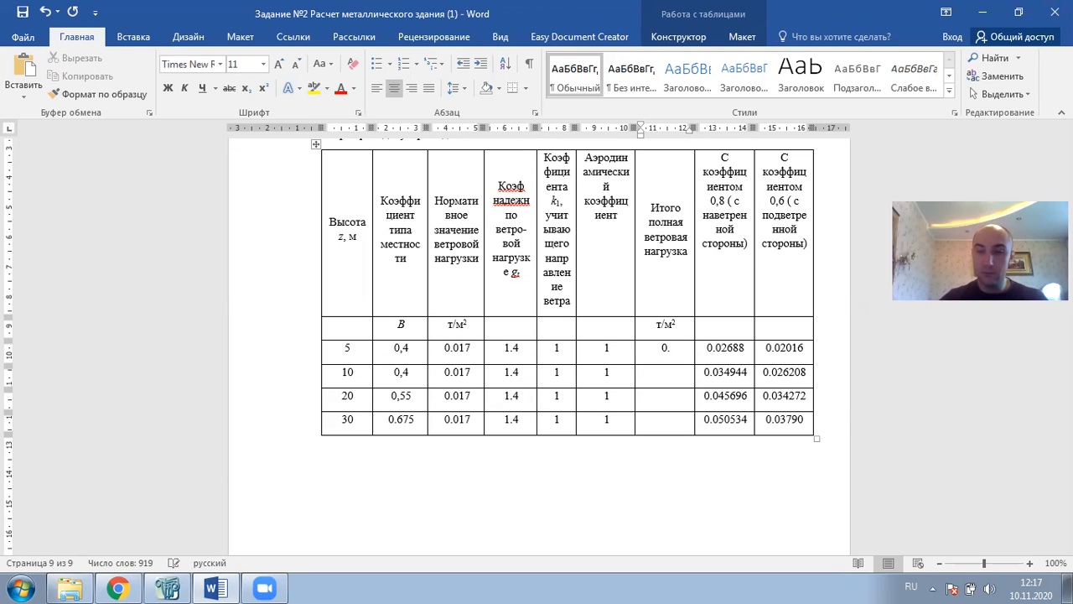
pyautogui.write('00')
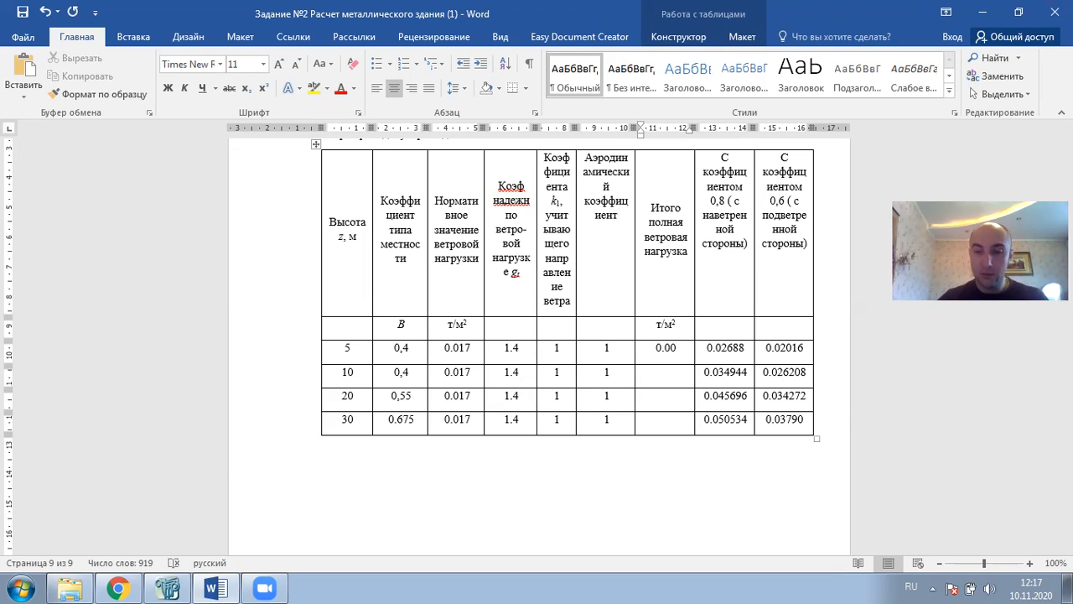
pyautogui.write('952')
# Copy the 5 m total wind load of 0.00952 into the 10 m row of Table 4
pyautogui.click(671, 373)
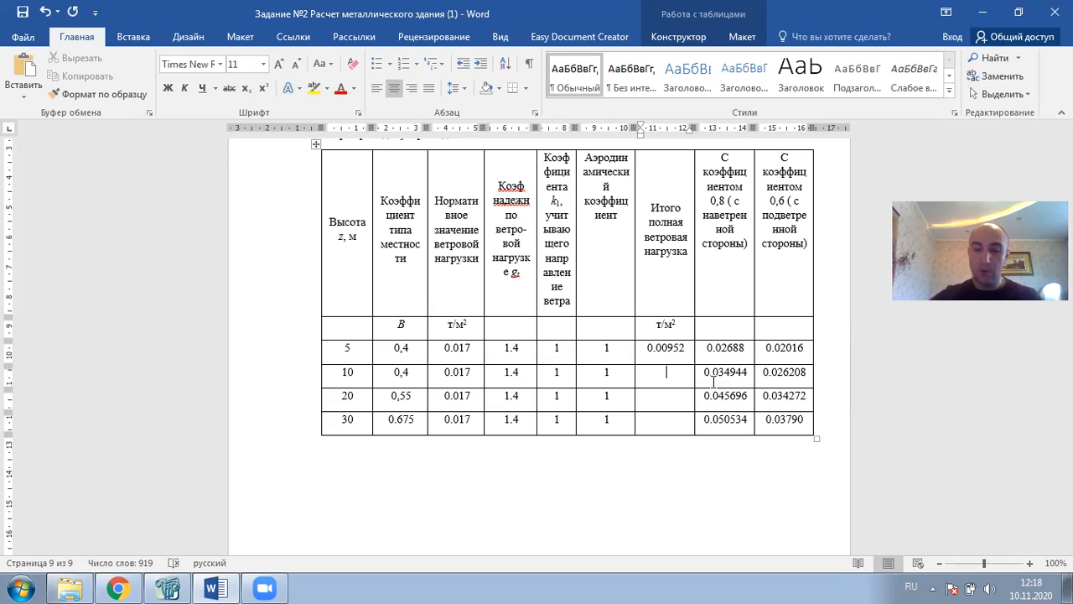
pyautogui.moveTo(691, 347); pyautogui.dragTo(649, 343)
pyautogui.hotkey('ctrl', 'c')
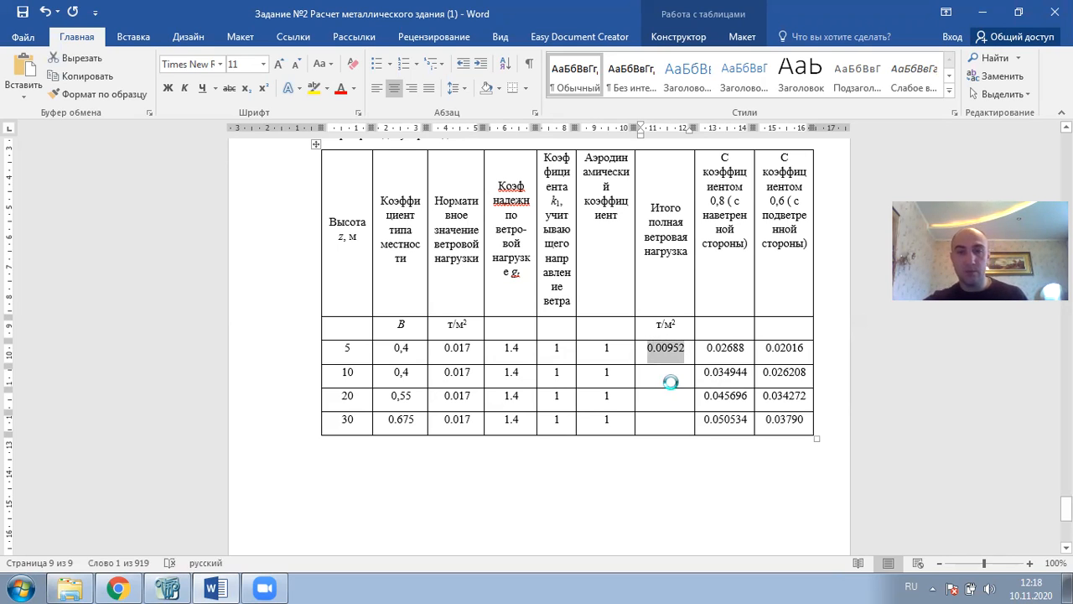
pyautogui.click(671, 379)
pyautogui.hotkey('ctrl', 'v')
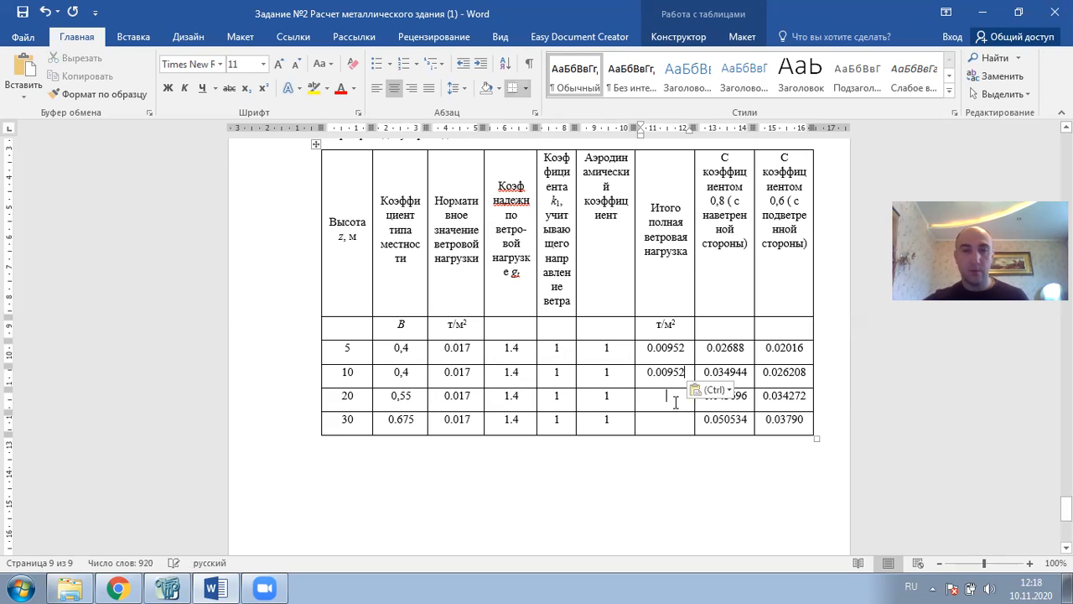
# Clear the windward and leeward load values for all heights in Table 4
pyautogui.moveTo(745, 345); pyautogui.dragTo(782, 426)
pyautogui.press('Delete')
pyautogui.click(683, 401)
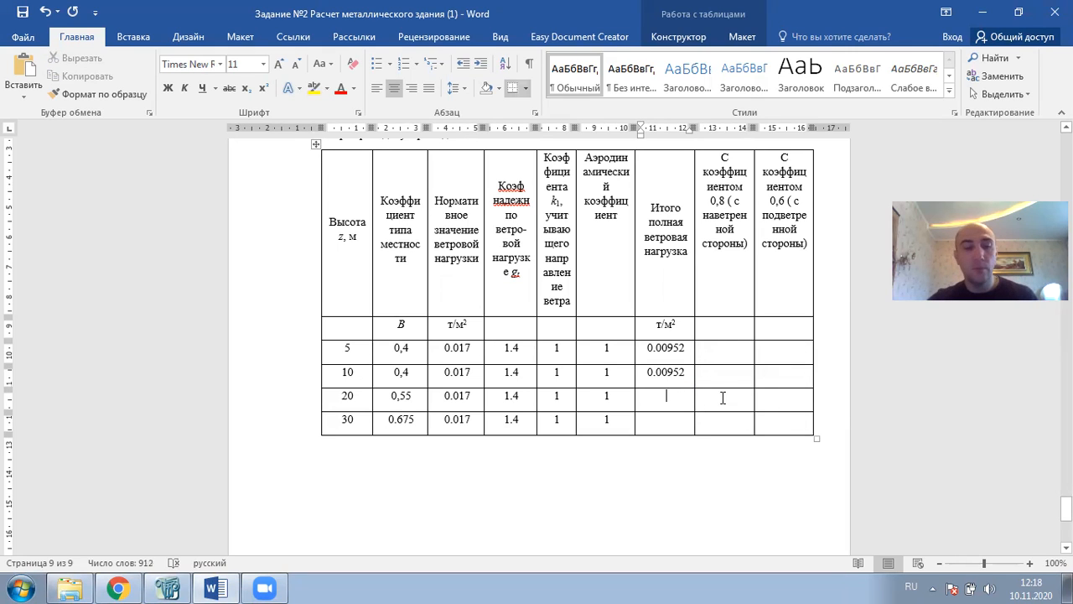
pyautogui.click(724, 397)
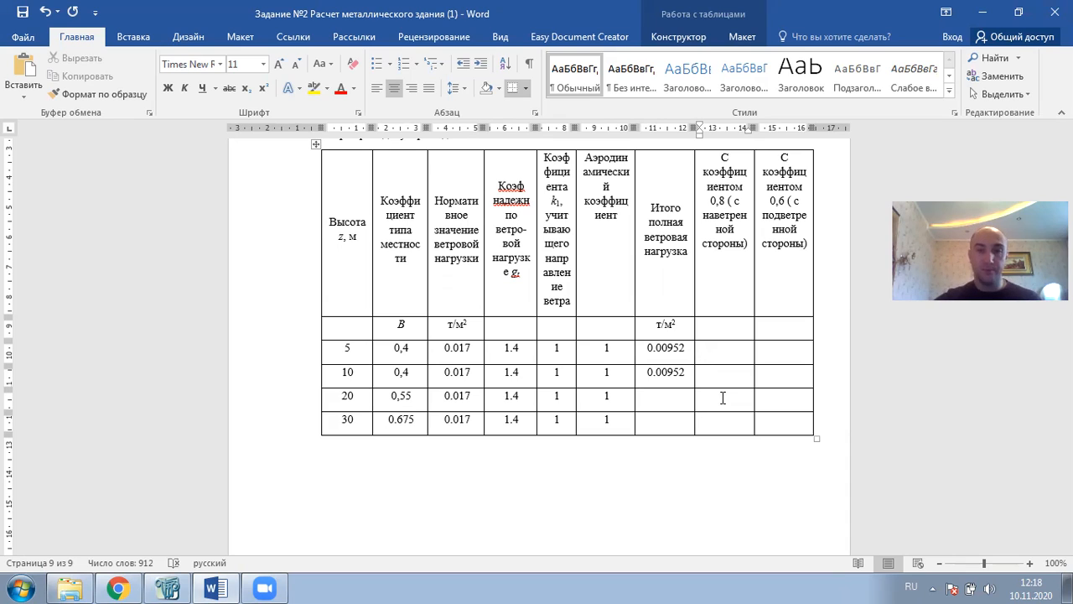
pyautogui.click(672, 402)
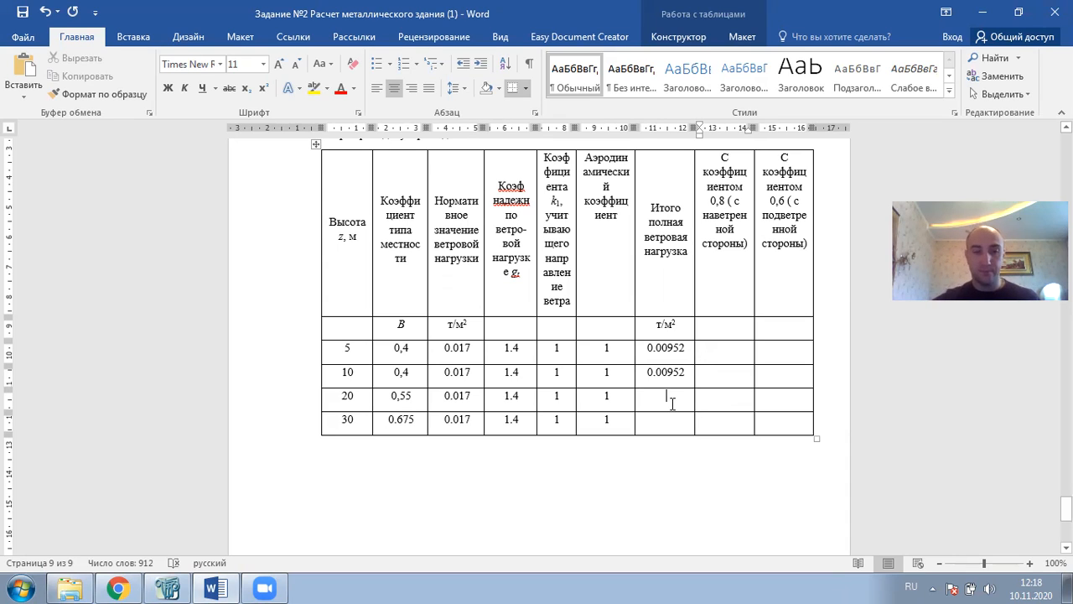
pyautogui.write('0.')
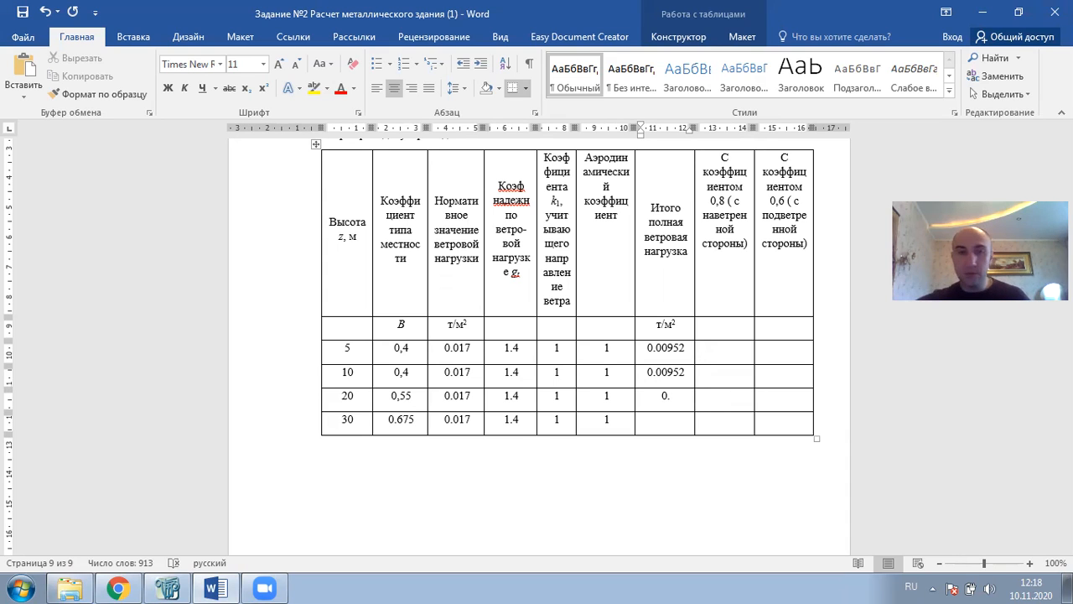
# Copy the whole of Table 4, including its header rows
pyautogui.scroll(1, 358, 228)
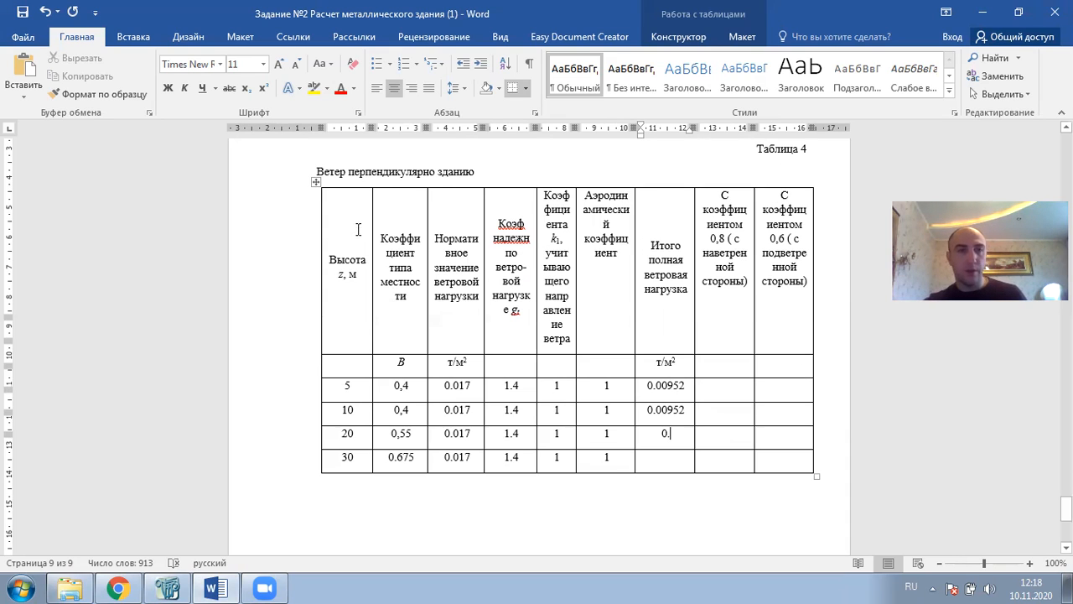
pyautogui.click(318, 183)
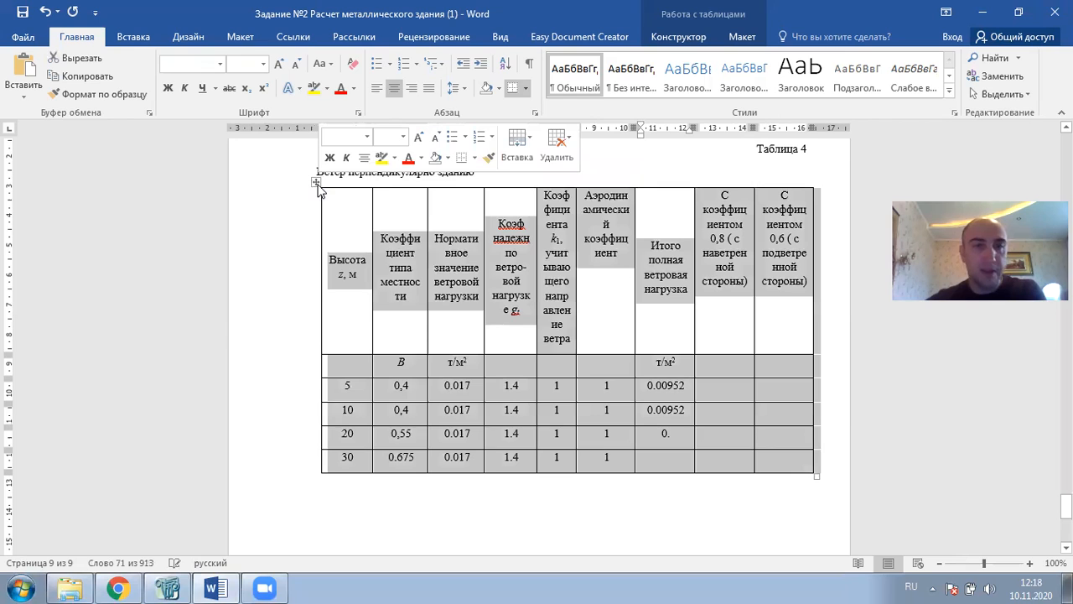
pyautogui.rightClick(318, 188)
pyautogui.click(359, 208)
# Create a new Microsoft Excel worksheet file in the "МК здание" folder in File Explorer and open it in Excel
pyautogui.click(72, 587)
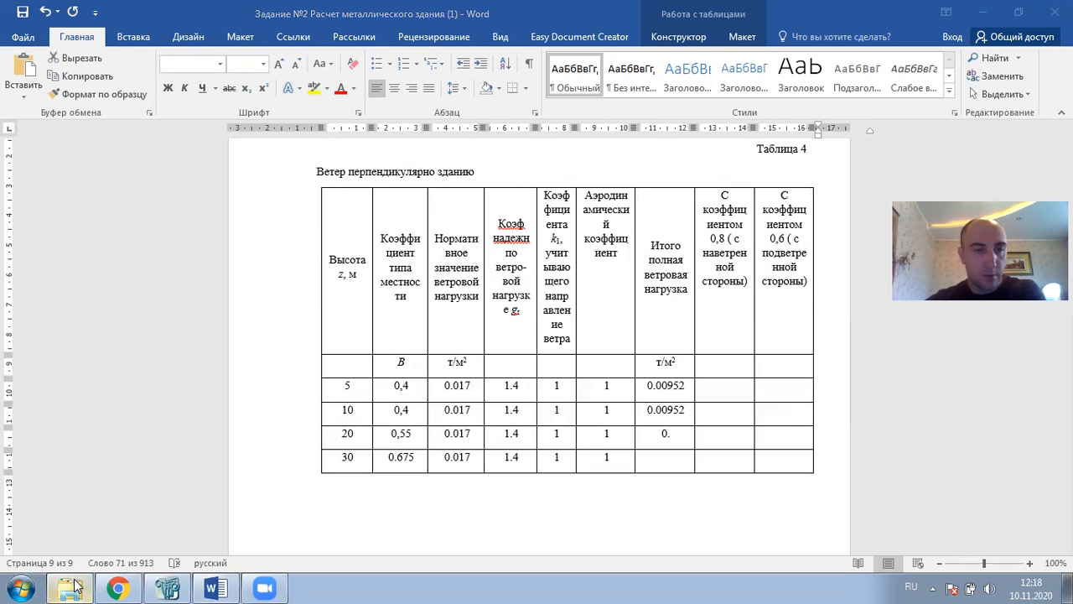
pyautogui.click(70, 587)
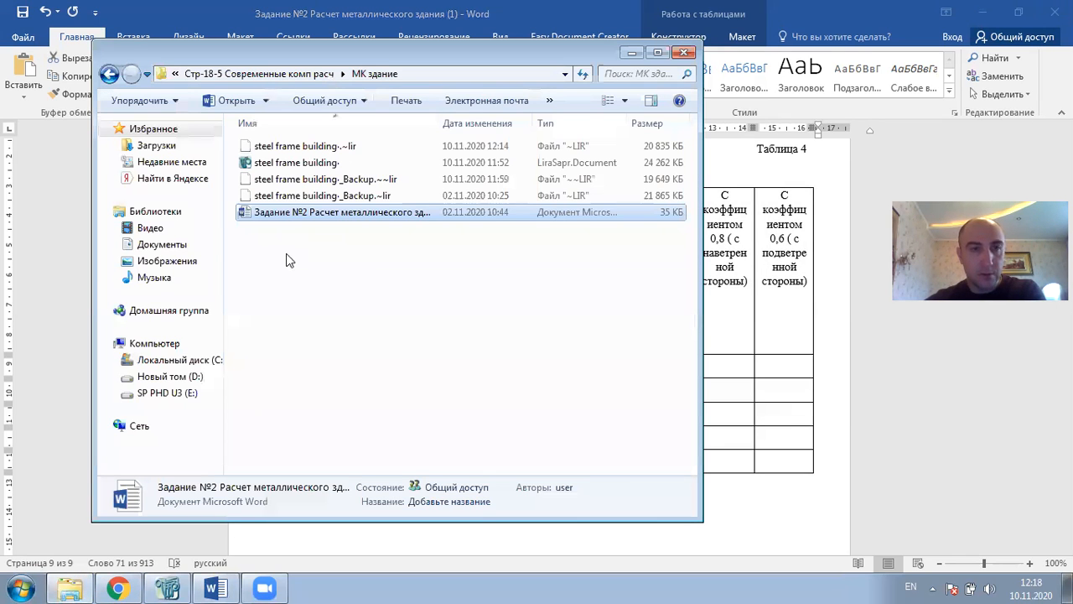
pyautogui.rightClick(292, 239)
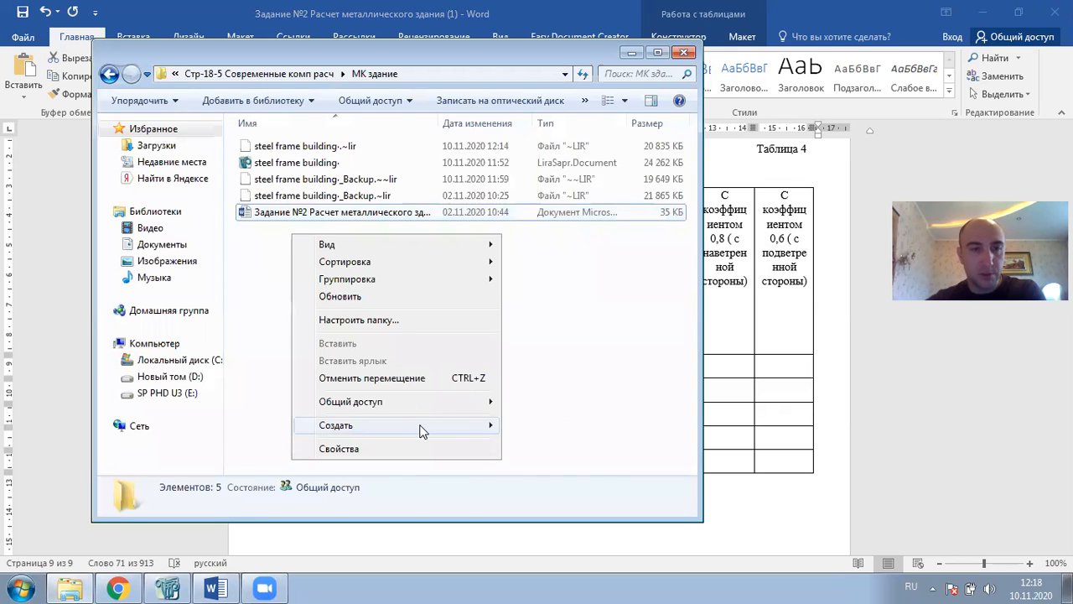
pyautogui.moveTo(457, 426)
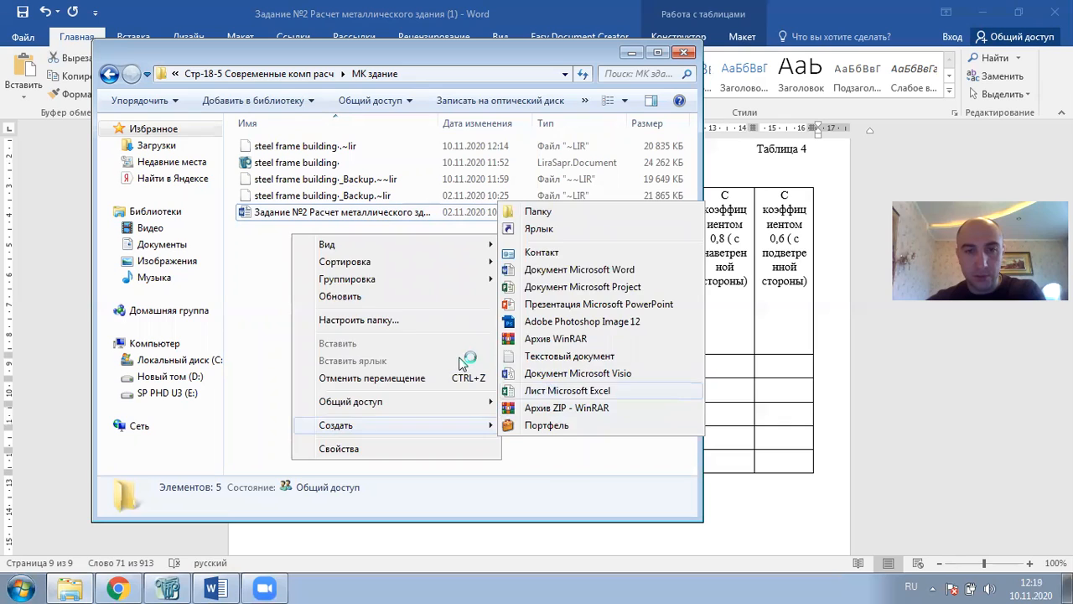
pyautogui.click(348, 296)
pyautogui.click(338, 250)
pyautogui.doubleClick(309, 232)
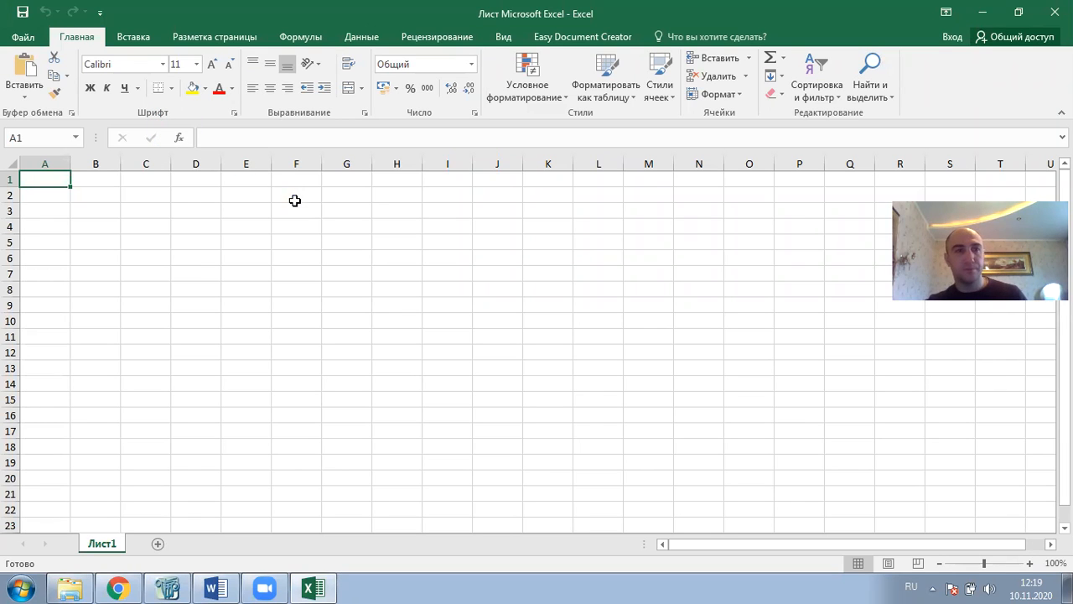
# Paste the copied wind load table at A1 and clear the total wind load values in G3:G5
pyautogui.hotkey('ctrl', 'v')
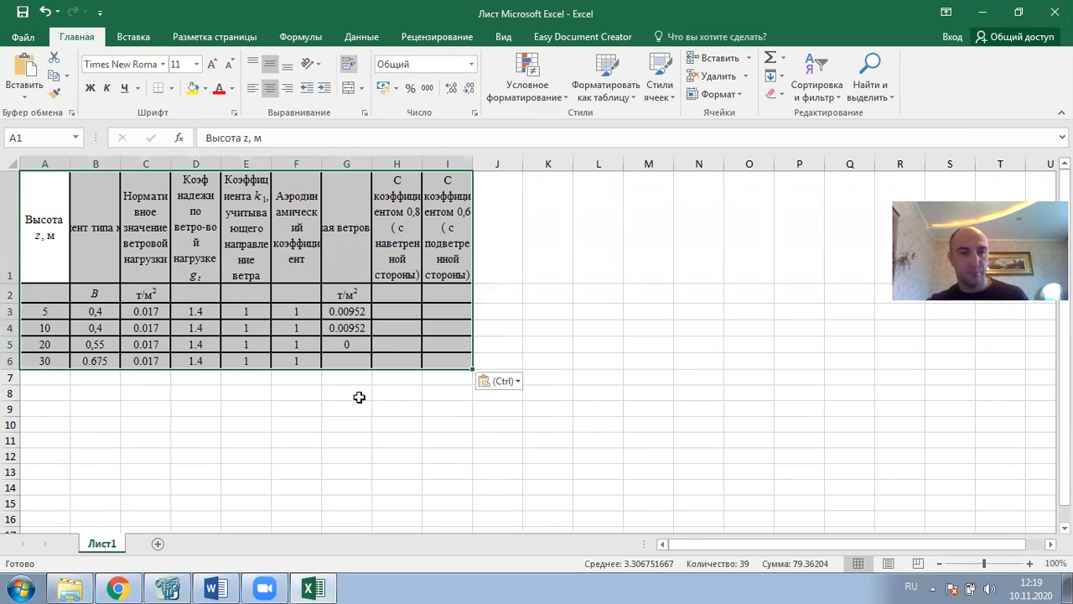
pyautogui.click(359, 396)
pyautogui.moveTo(360, 311); pyautogui.dragTo(359, 344)
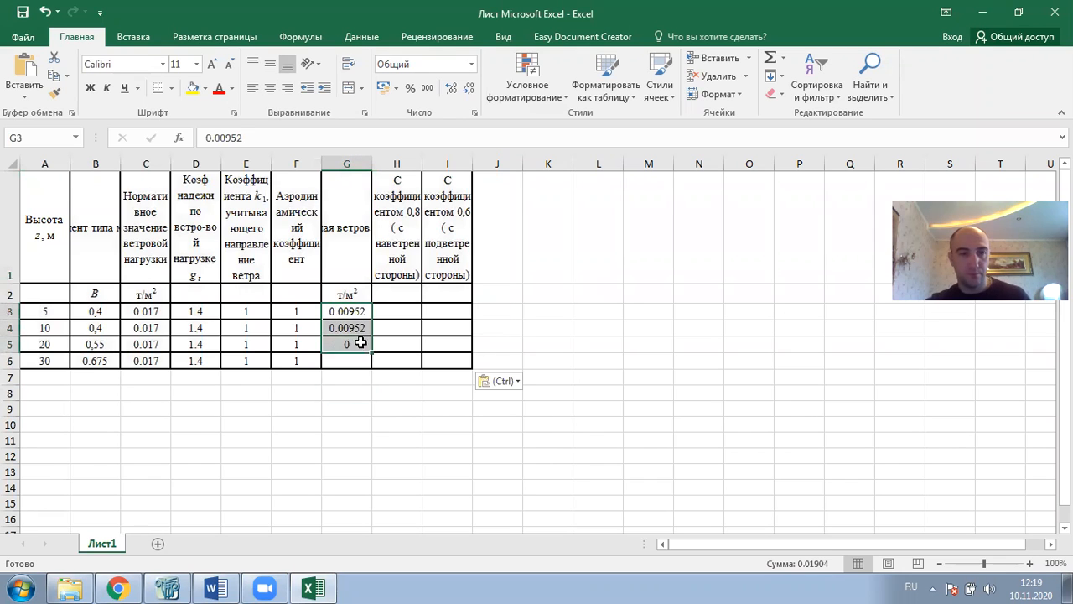
pyautogui.press('Delete')
pyautogui.click(356, 314)
pyautogui.press('Delete')
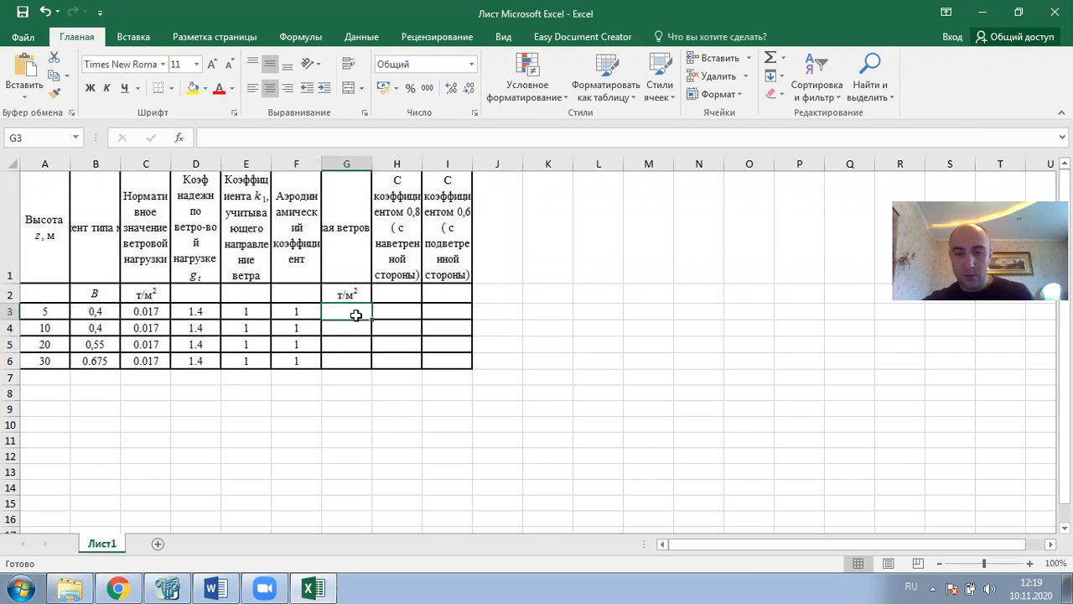
# Enter the total wind load formula =B3*C3*D3*E3 in G3 and widen column G
pyautogui.write('=')
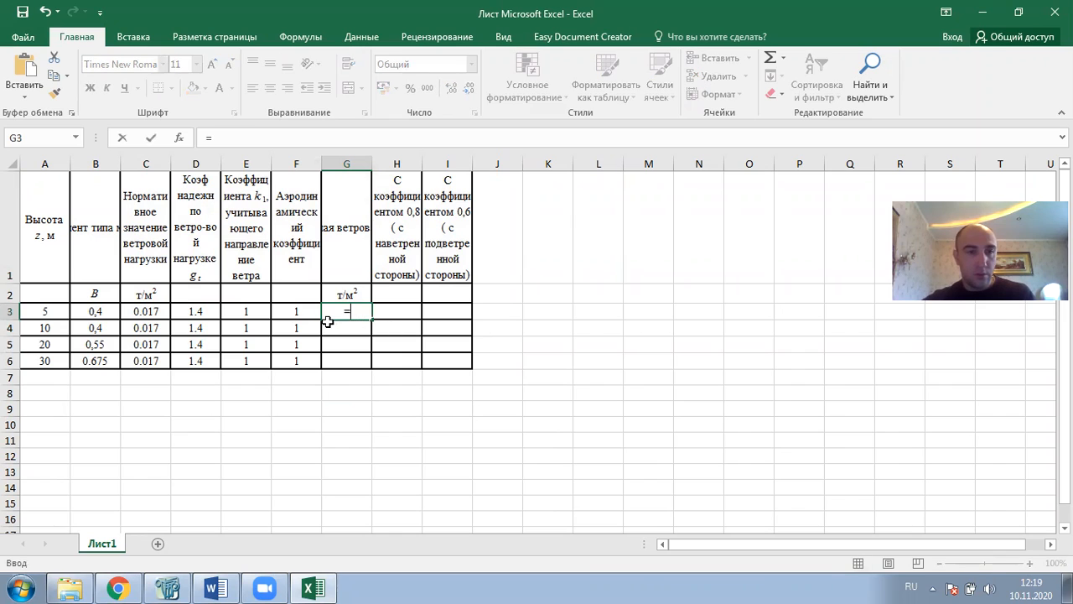
pyautogui.click(89, 312)
pyautogui.write('*')
pyautogui.click(167, 312)
pyautogui.write('*')
pyautogui.click(198, 312)
pyautogui.write('*')
pyautogui.click(250, 312)
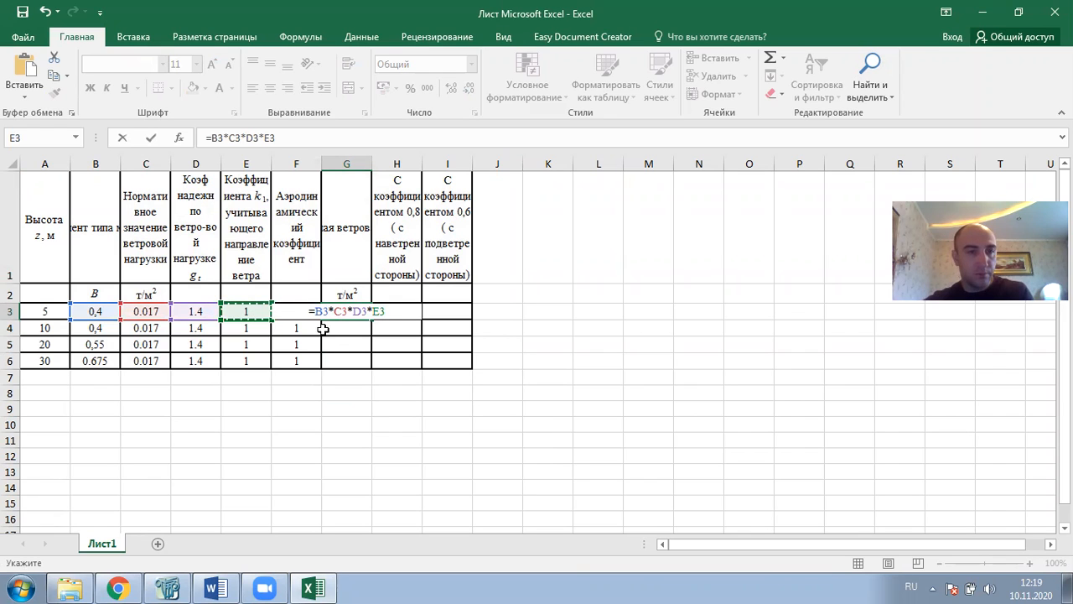
pyautogui.press('Return')
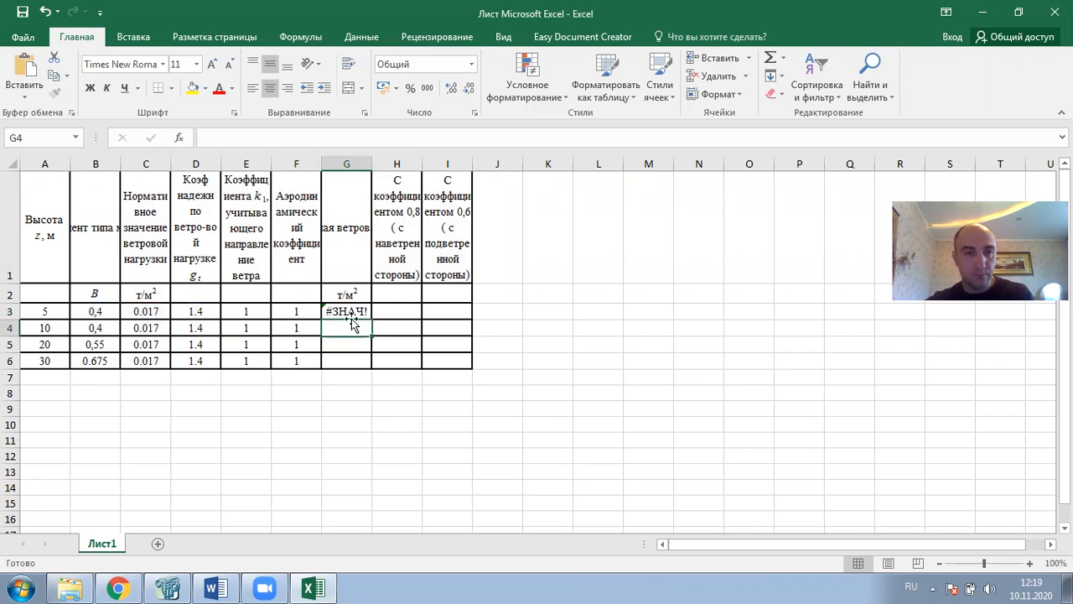
pyautogui.press('Up')
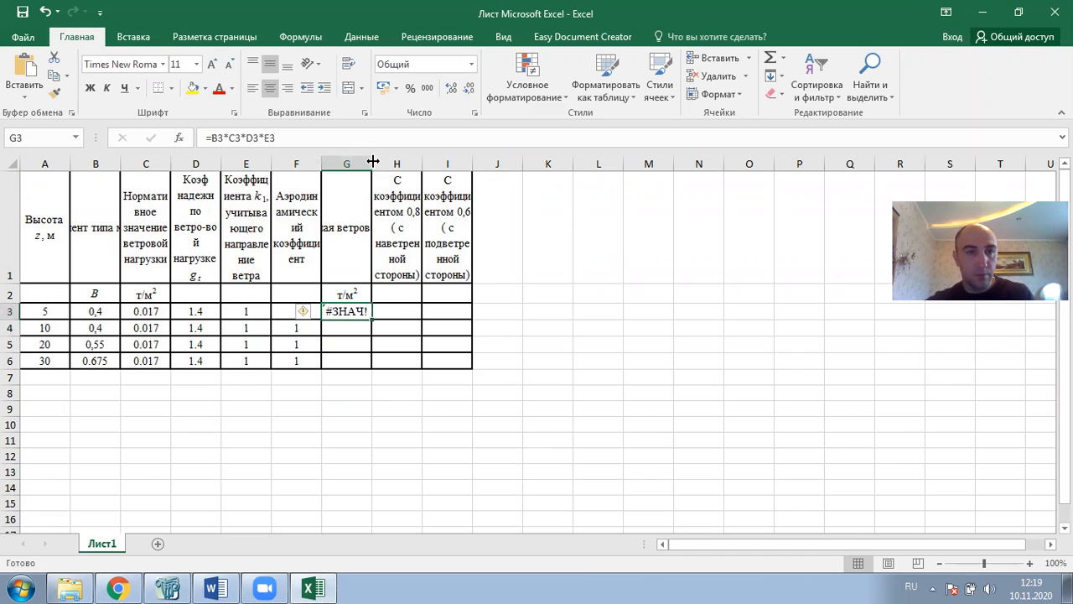
pyautogui.moveTo(372, 171); pyautogui.dragTo(391, 171)
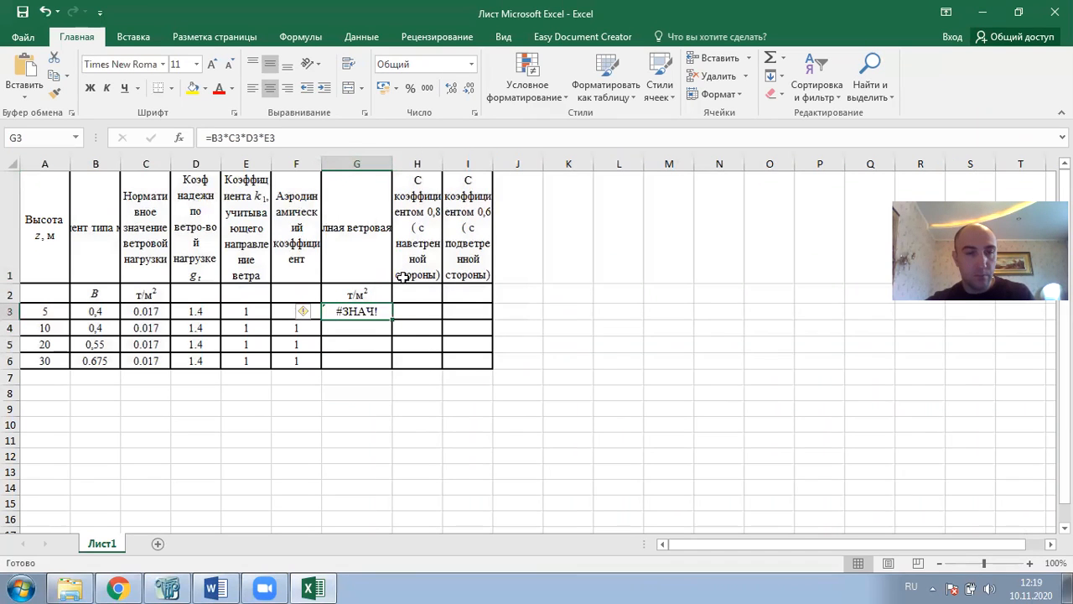
# Change the terrain coefficients in B3 and B4 to 0.4, using a decimal point instead of the comma
pyautogui.click(95, 312)
pyautogui.click(214, 139)
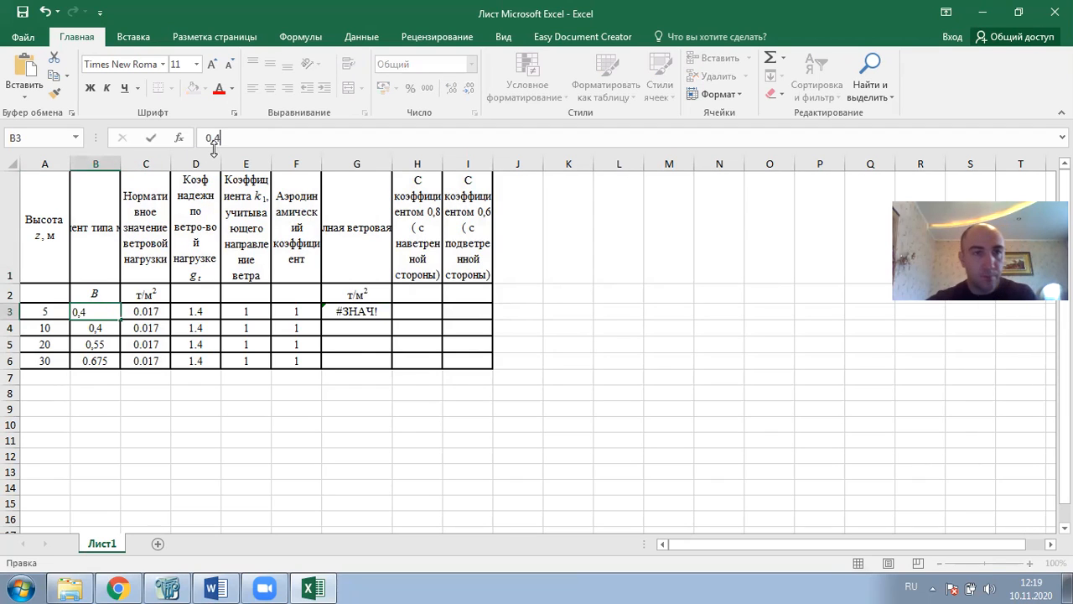
pyautogui.press('BackSpace')
pyautogui.press('BackSpace')
pyautogui.write('.4')
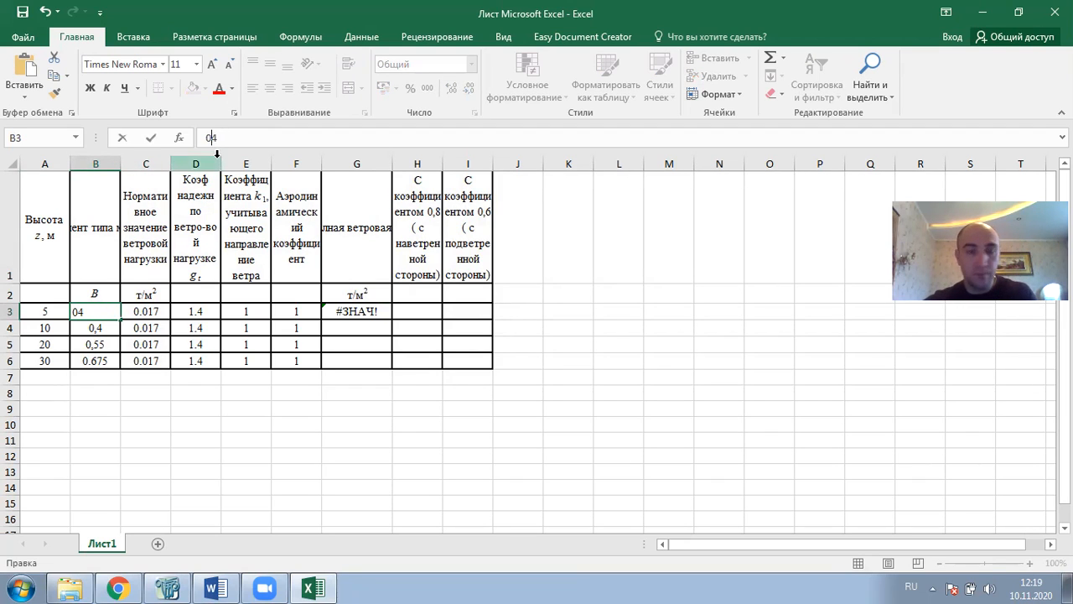
pyautogui.click(109, 329)
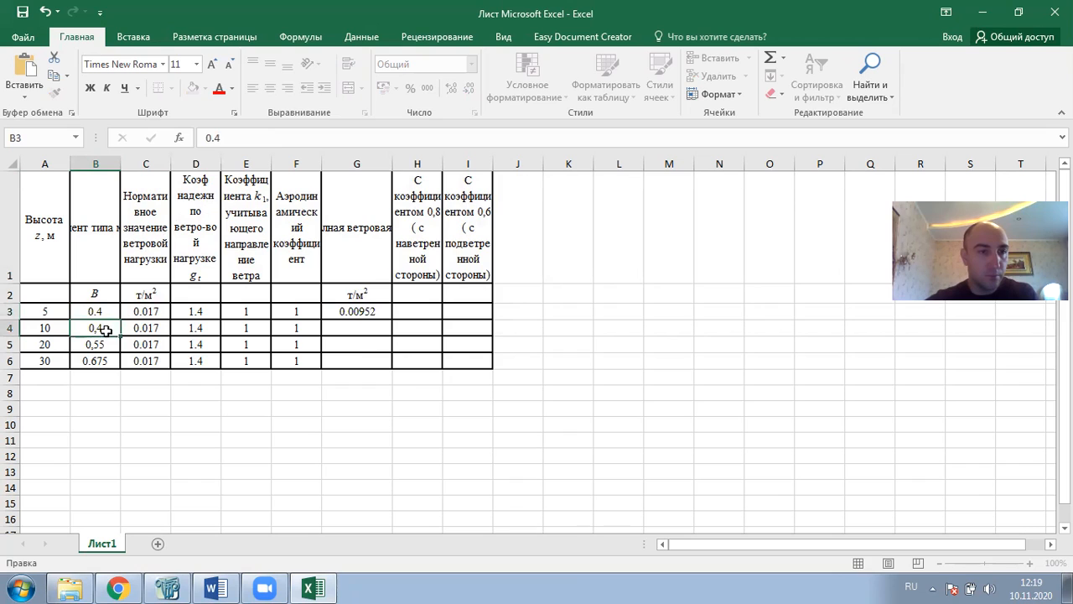
pyautogui.click(214, 139)
pyautogui.press('BackSpace')
pyautogui.write('.')
# Change the terrain coefficient in B5 to 0.55, using a decimal point instead of the comma
pyautogui.click(103, 343)
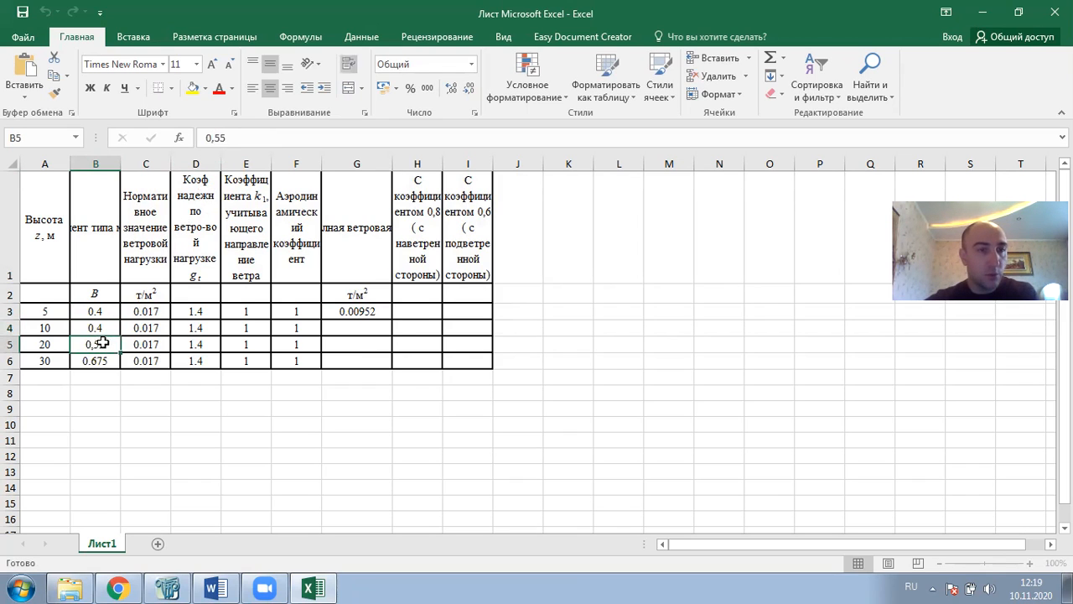
pyautogui.click(215, 139)
pyautogui.press('BackSpace')
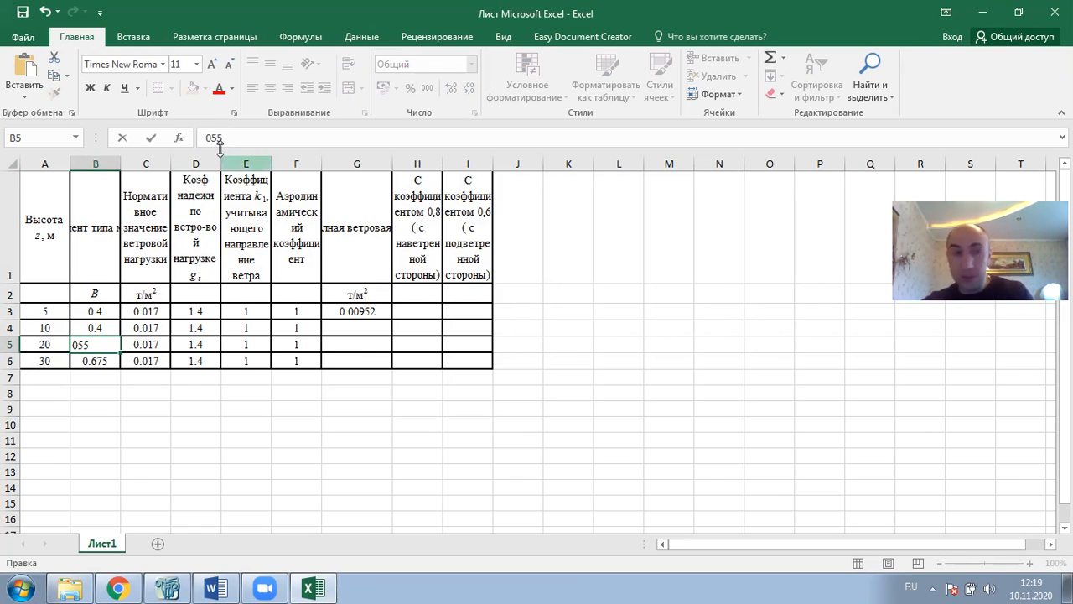
pyautogui.write('.')
pyautogui.click(113, 357)
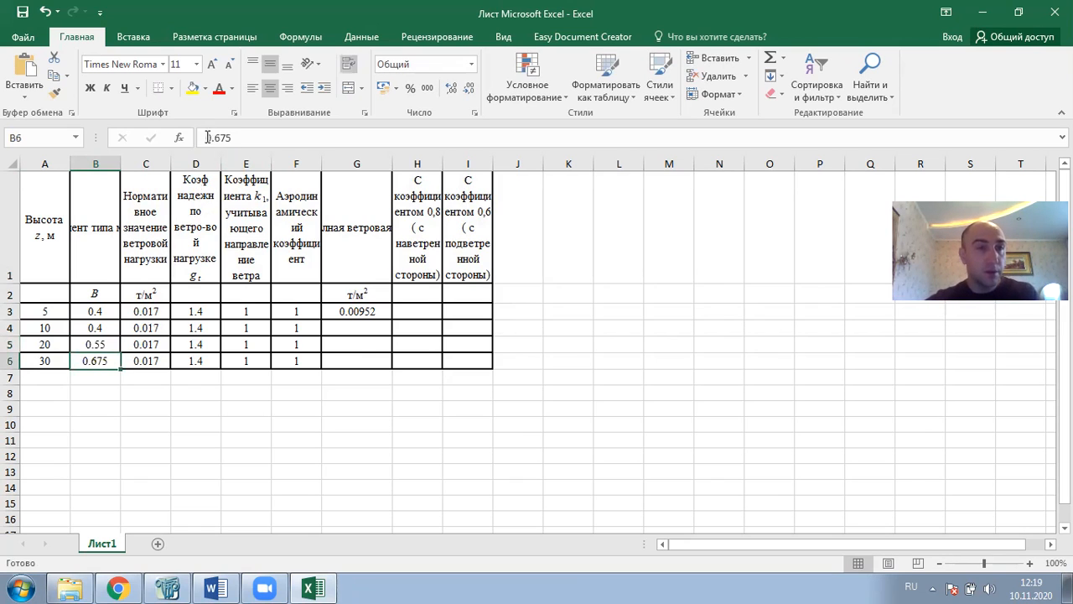
# Fill the total wind load formula from G3 down to G6
pyautogui.click(461, 426)
pyautogui.click(381, 312)
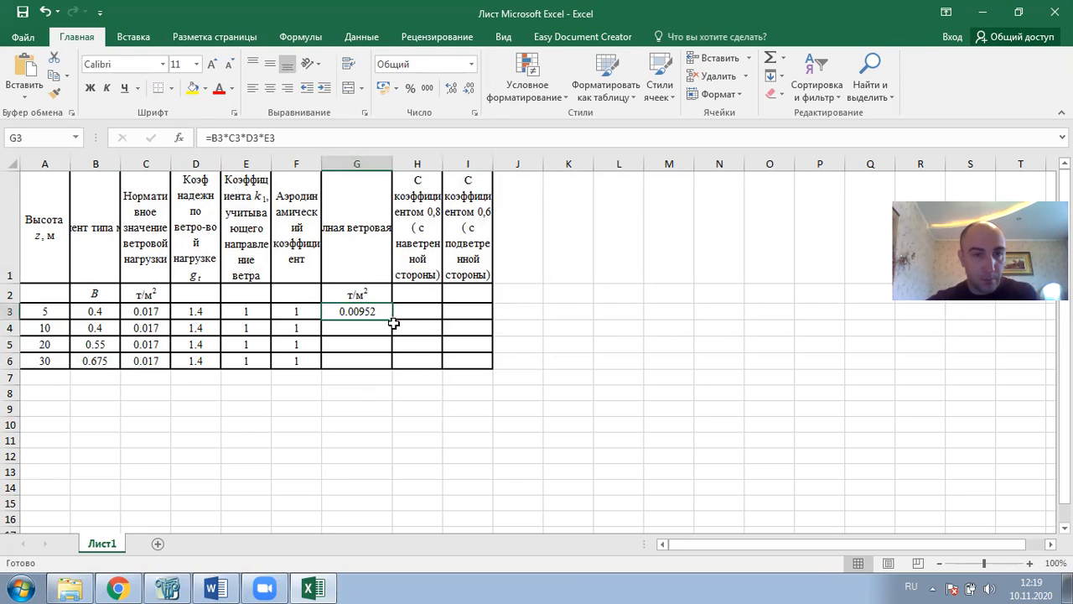
pyautogui.moveTo(393, 320); pyautogui.dragTo(391, 367)
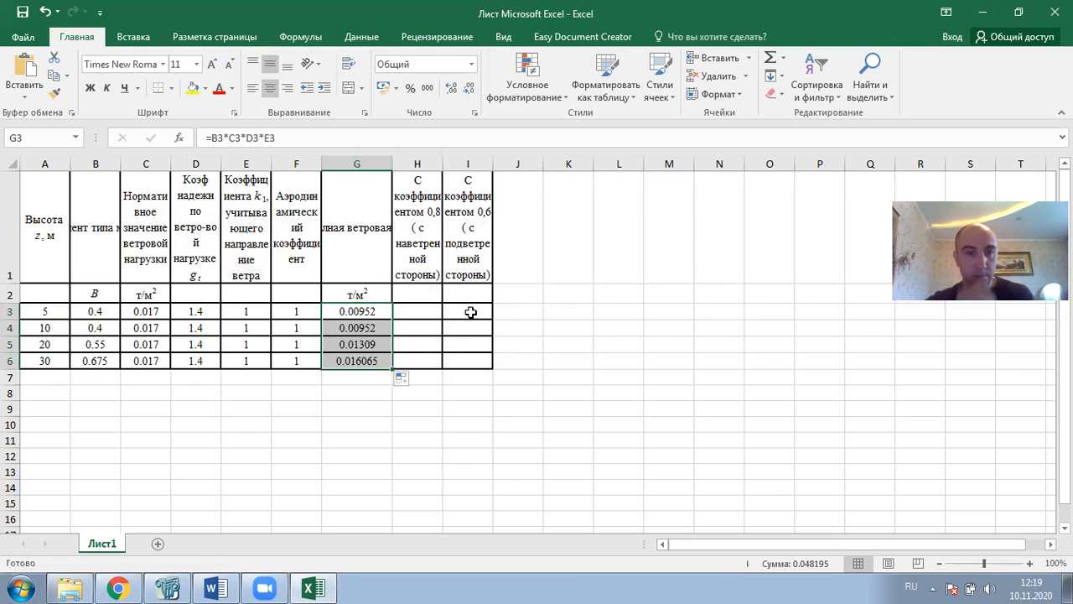
# Enter the windward load formula =G3*0.8 in H3 for the 5 m height
pyautogui.click(417, 313)
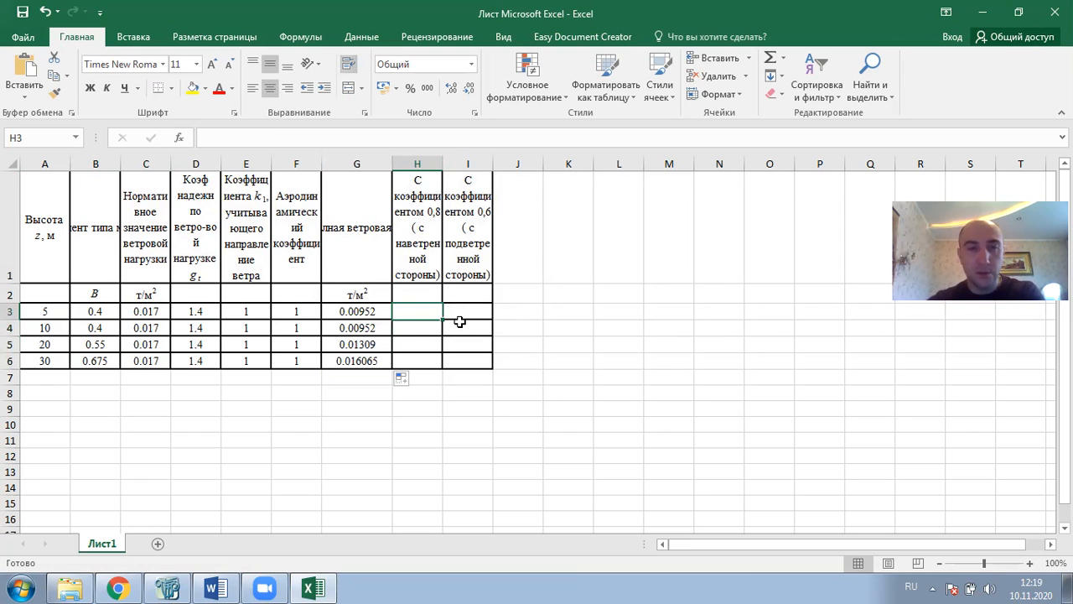
pyautogui.click(361, 313)
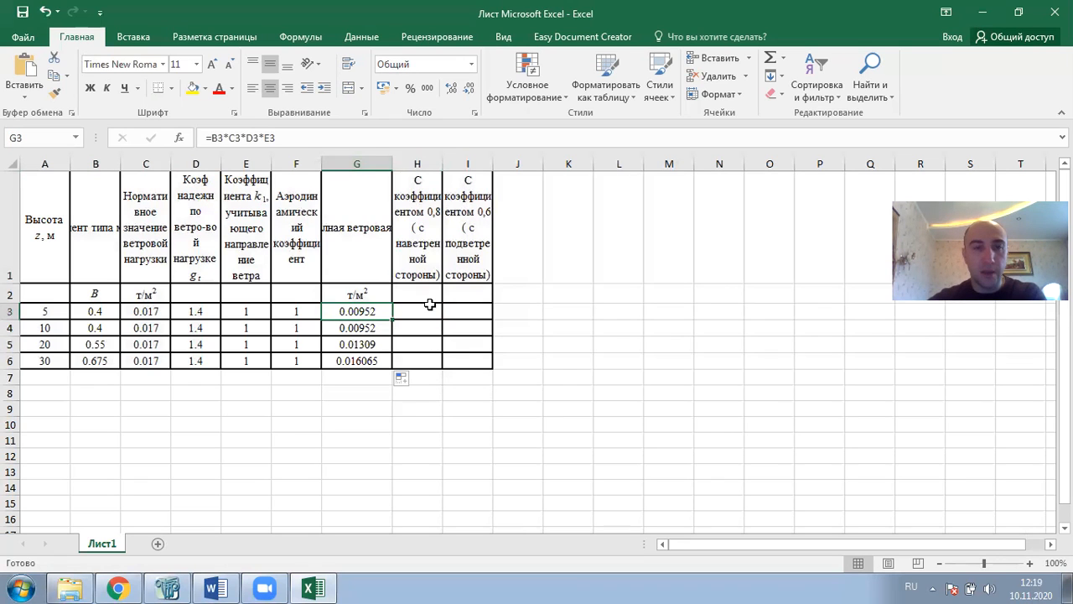
pyautogui.click(429, 305)
pyautogui.write('=')
pyautogui.click(361, 312)
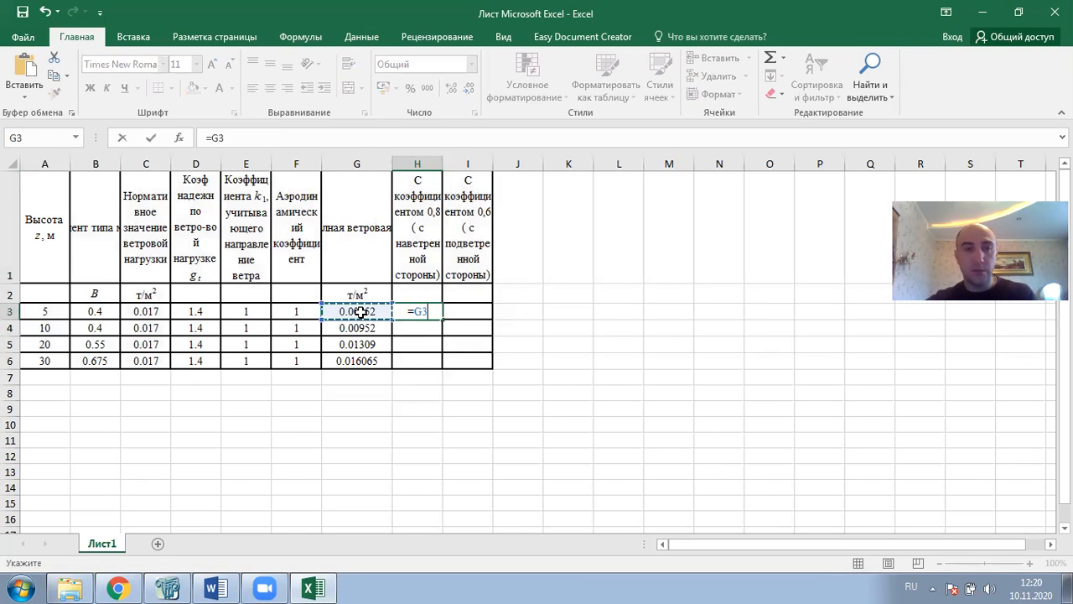
pyautogui.write('0')
pyautogui.press('BackSpace')
pyautogui.write('*0.8')
pyautogui.press('Return')
# Fill the windward load formula from H3 down to H6
pyautogui.click(415, 301)
pyautogui.click(429, 312)
pyautogui.moveTo(444, 320); pyautogui.dragTo(446, 362)
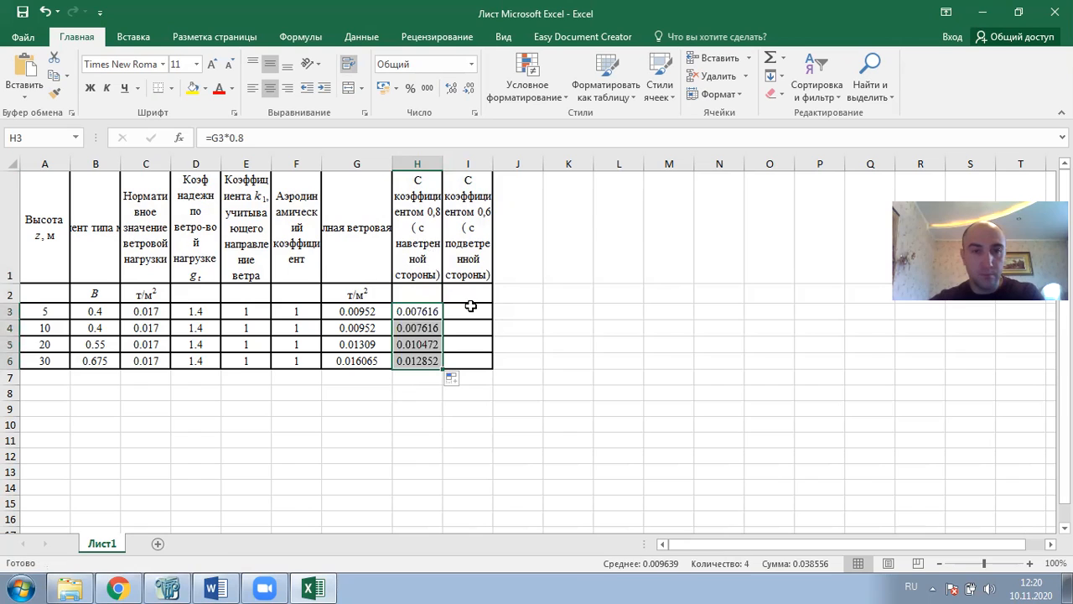
# Enter the leeward load formula =G3*0.6 in I3 for the 5 m height
pyautogui.click(472, 307)
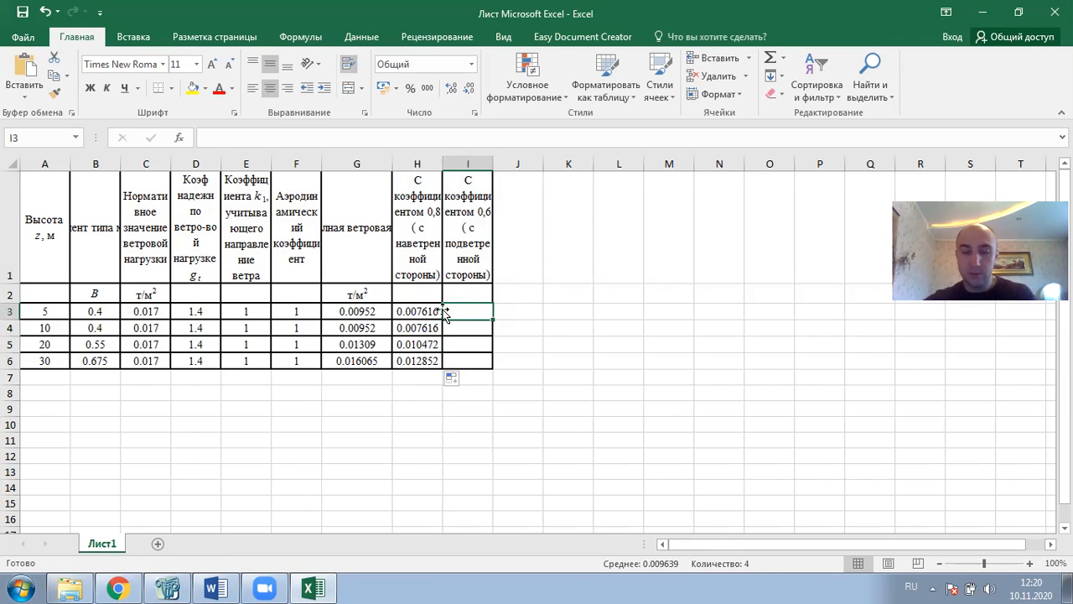
pyautogui.write('=')
pyautogui.click(356, 311)
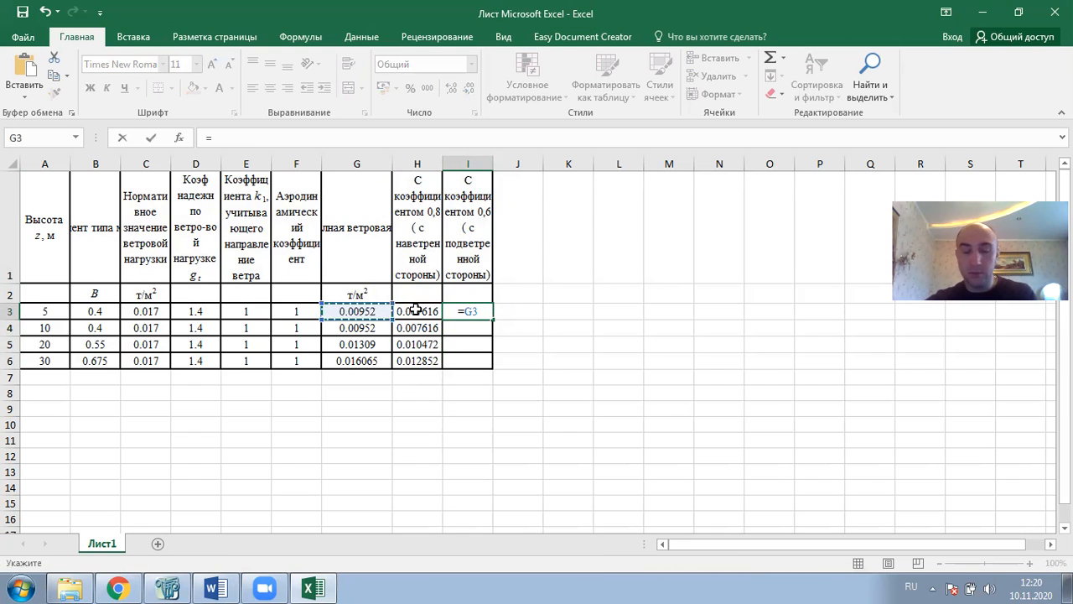
pyautogui.write('*')
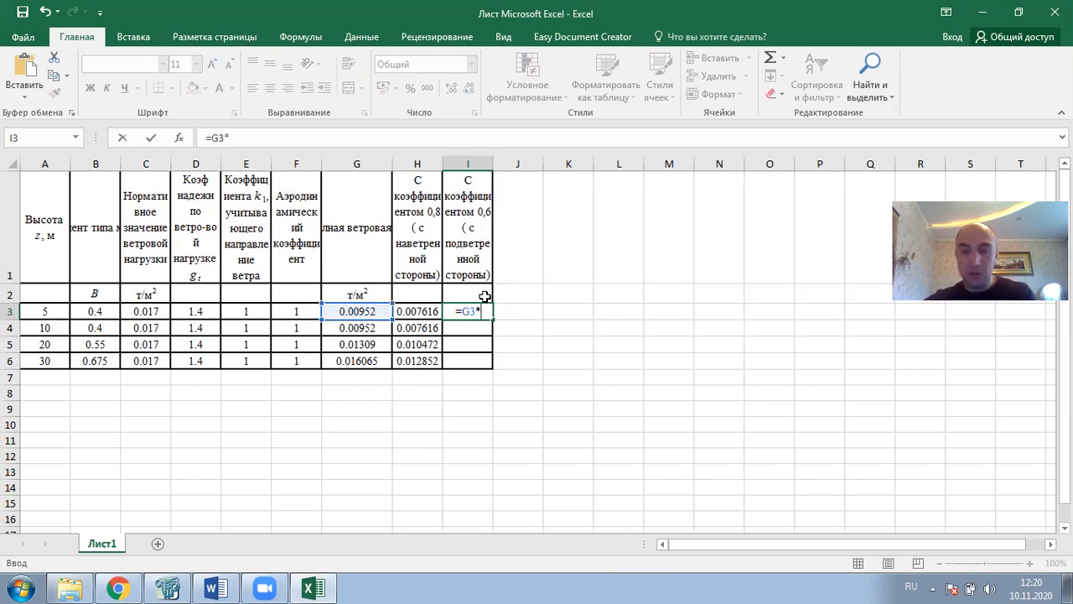
pyautogui.write('0.6')
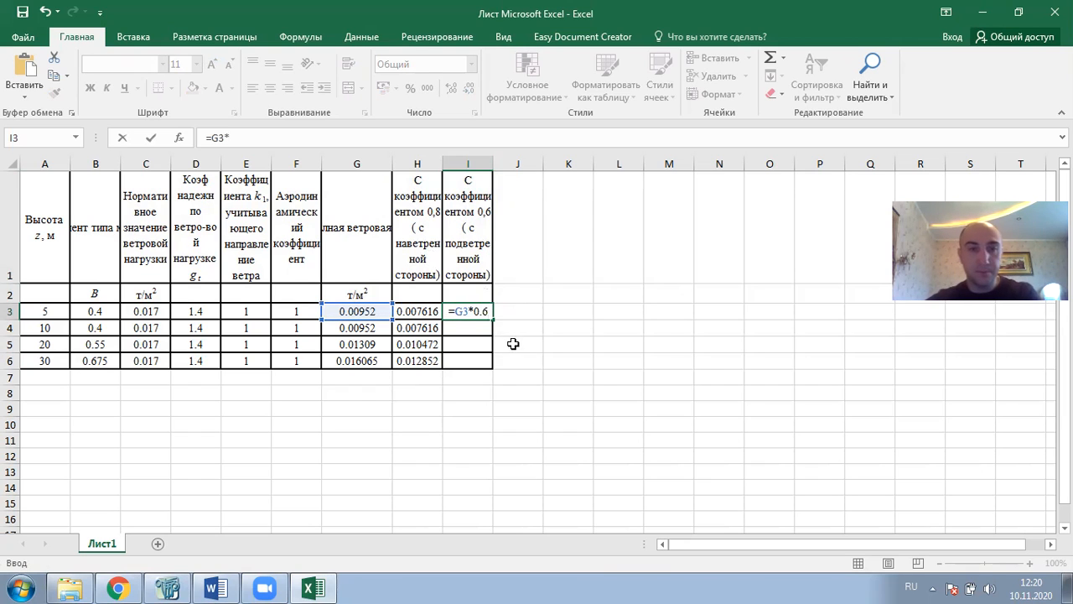
pyautogui.press('Return')
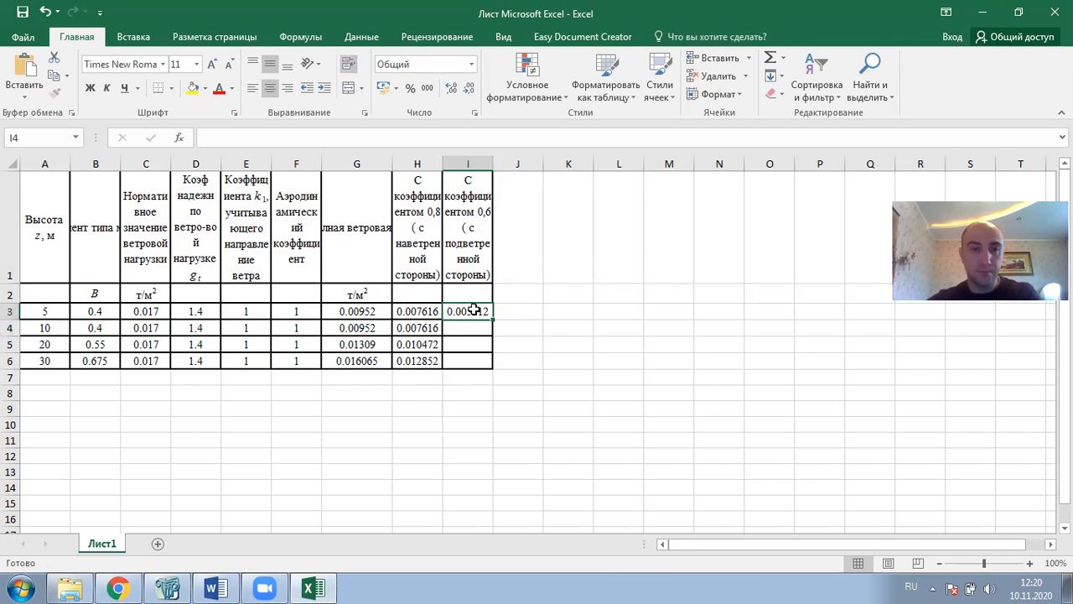
# Fill the leeward wind load formula from I3 down to I6
pyautogui.moveTo(493, 318); pyautogui.dragTo(493, 363)
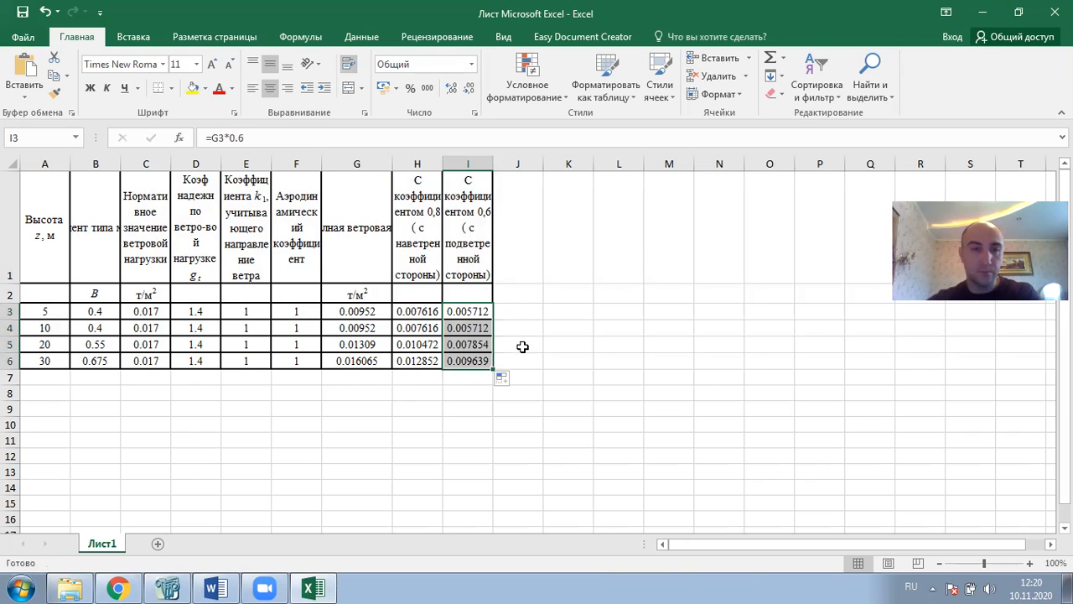
pyautogui.click(594, 361)
# Copy the calculated wind loads in G3:I6 into the matching load cells of Table 4 in the Word document
pyautogui.moveTo(349, 312); pyautogui.dragTo(491, 366)
pyautogui.hotkey('ctrl', 'c')
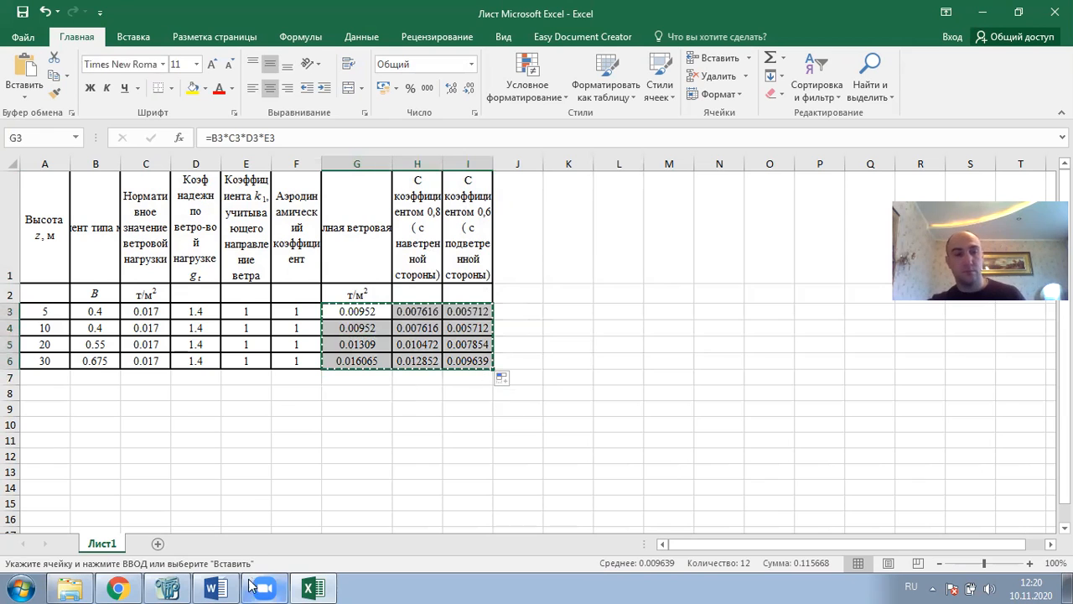
pyautogui.click(218, 587)
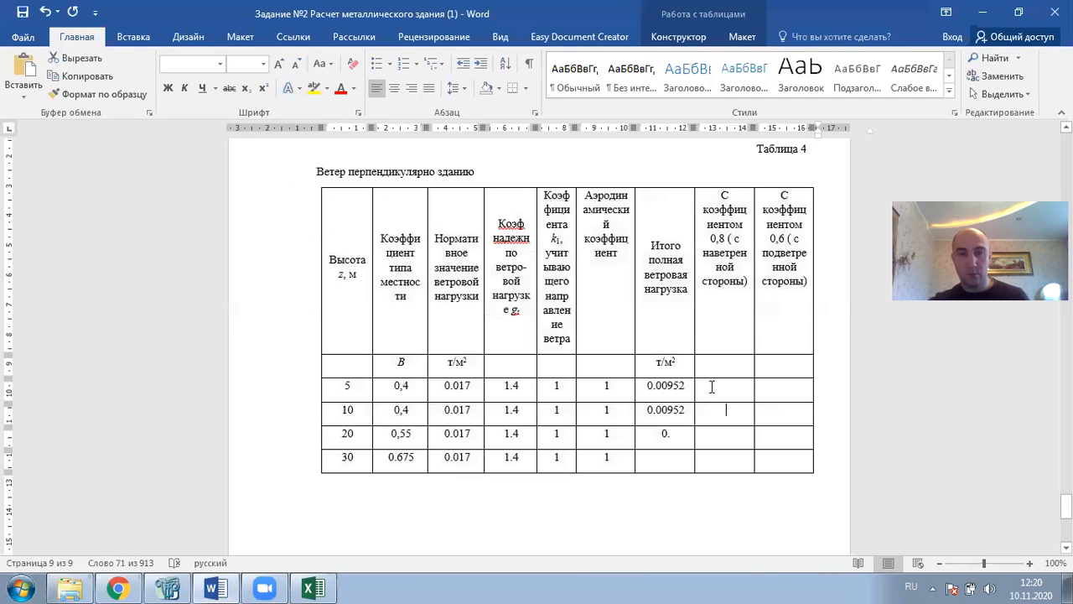
pyautogui.moveTo(687, 388); pyautogui.dragTo(773, 455)
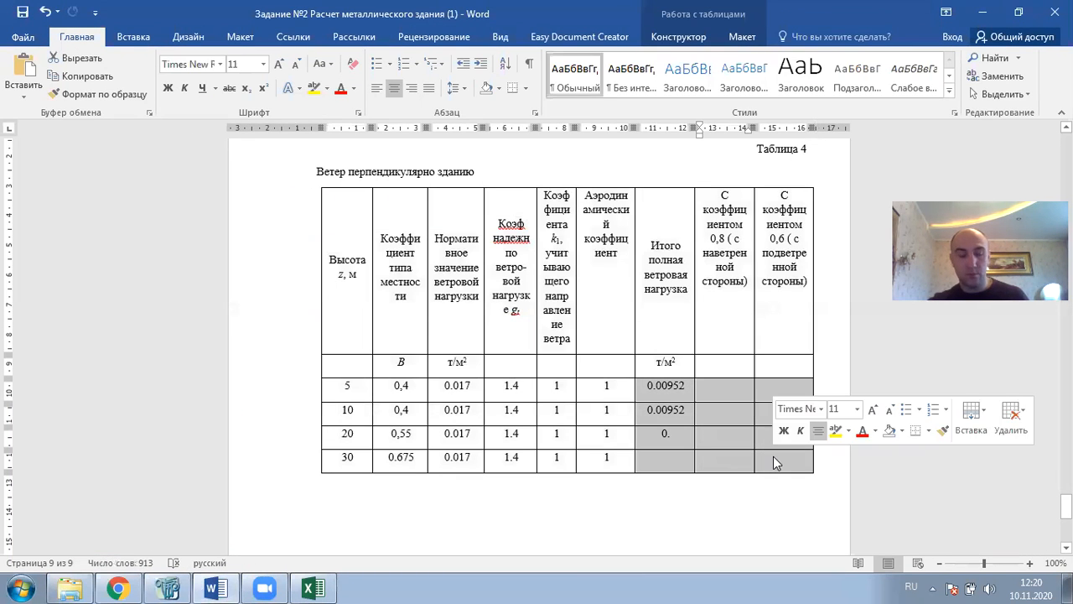
pyautogui.hotkey('ctrl', 'v')
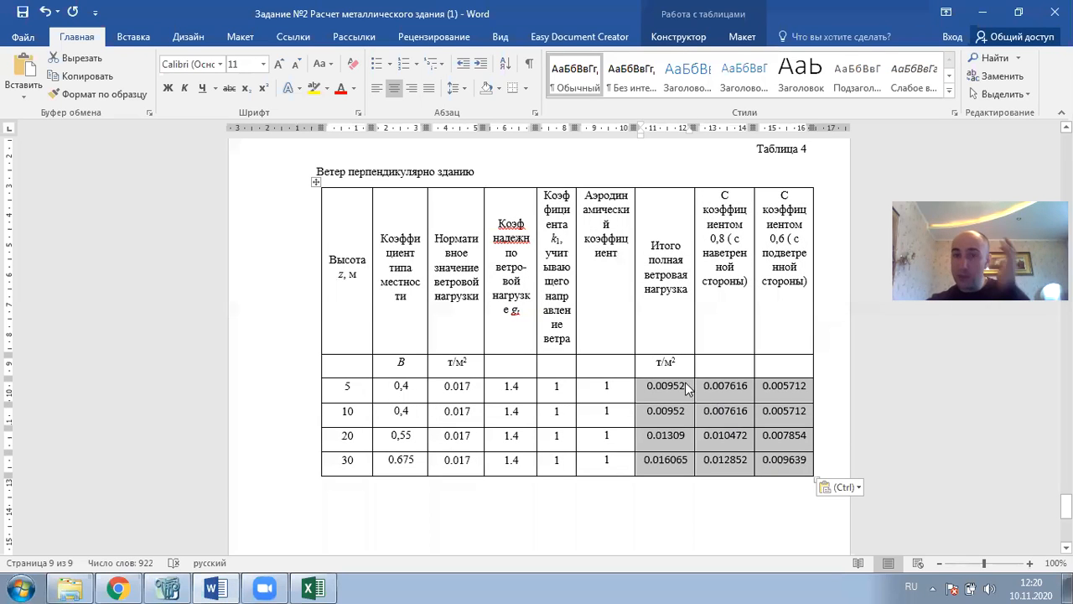
# Highlight the windward and leeward load values of Table 4 in yellow for all four heights
pyautogui.scroll(-5, 666, 359)
pyautogui.scroll(10, 665, 359)
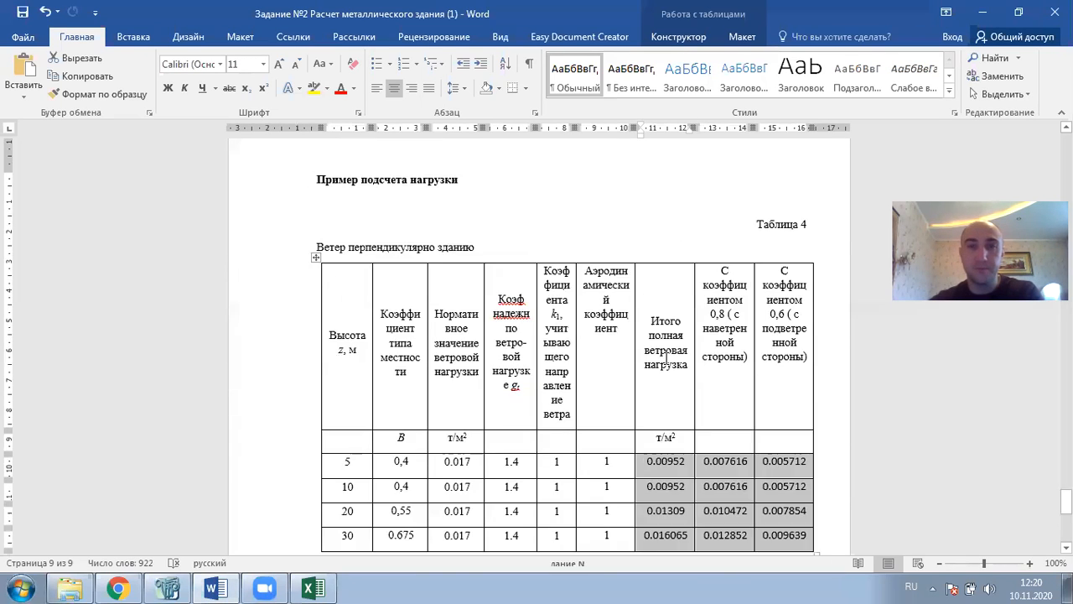
pyautogui.scroll(-8, 666, 359)
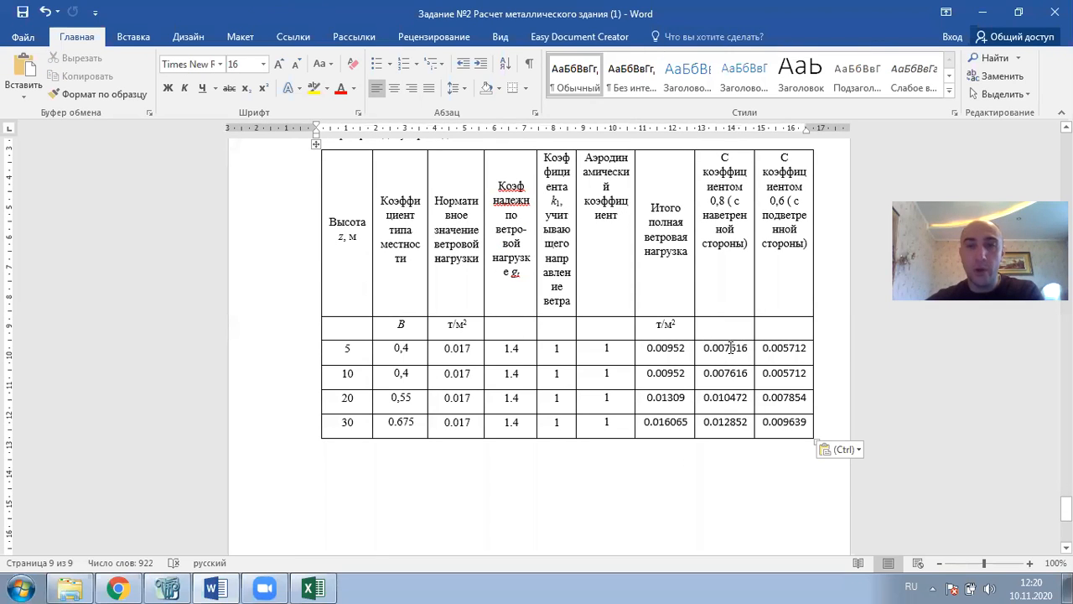
pyautogui.moveTo(732, 350); pyautogui.dragTo(779, 423)
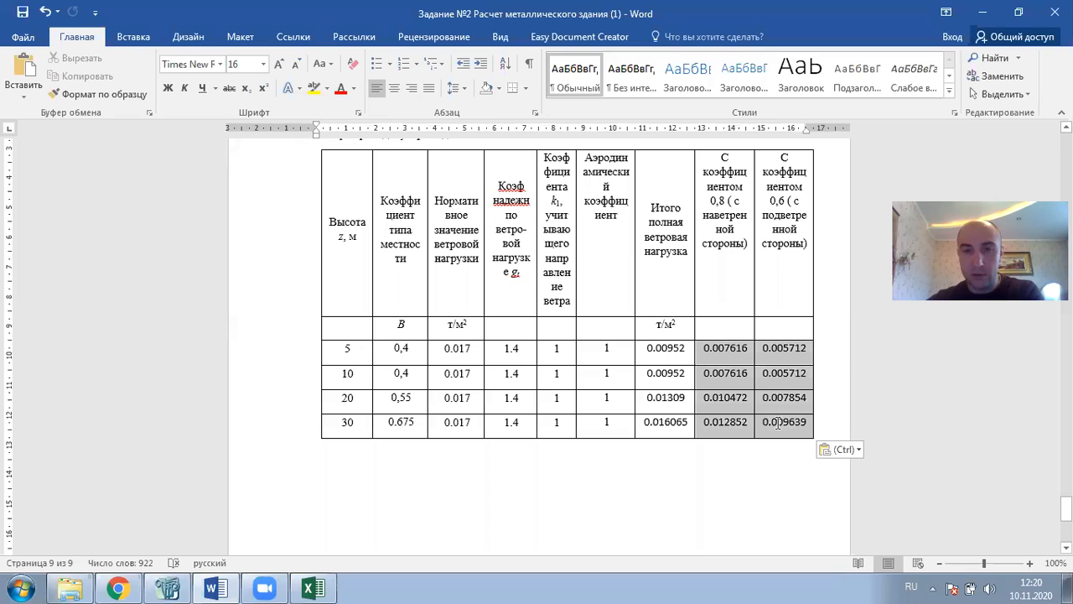
pyautogui.click(311, 88)
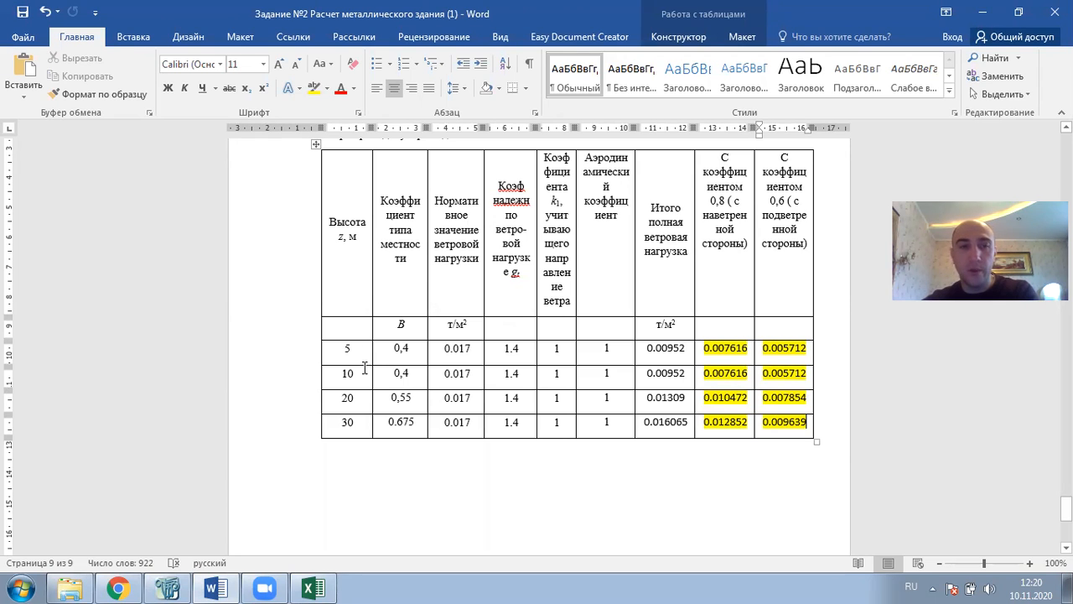
pyautogui.doubleClick(348, 349)
pyautogui.doubleClick(347, 374)
pyautogui.doubleClick(347, 398)
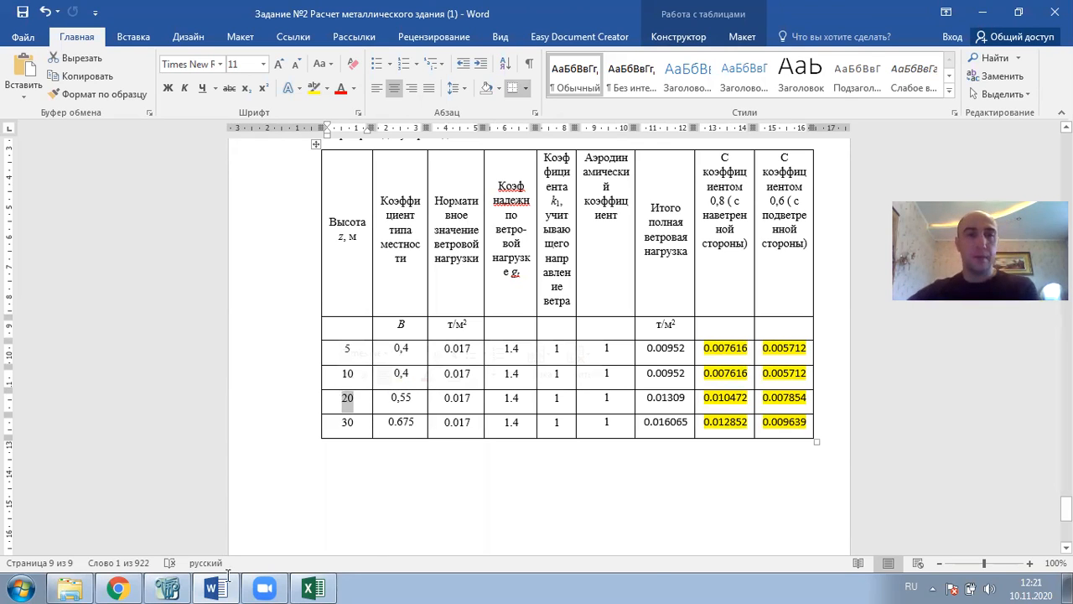
# Switch to LIRA-SAPR, rename load case 8 as "Wind Load on X" and set its type to Short-term
pyautogui.hotkey('alt', 'Tab')
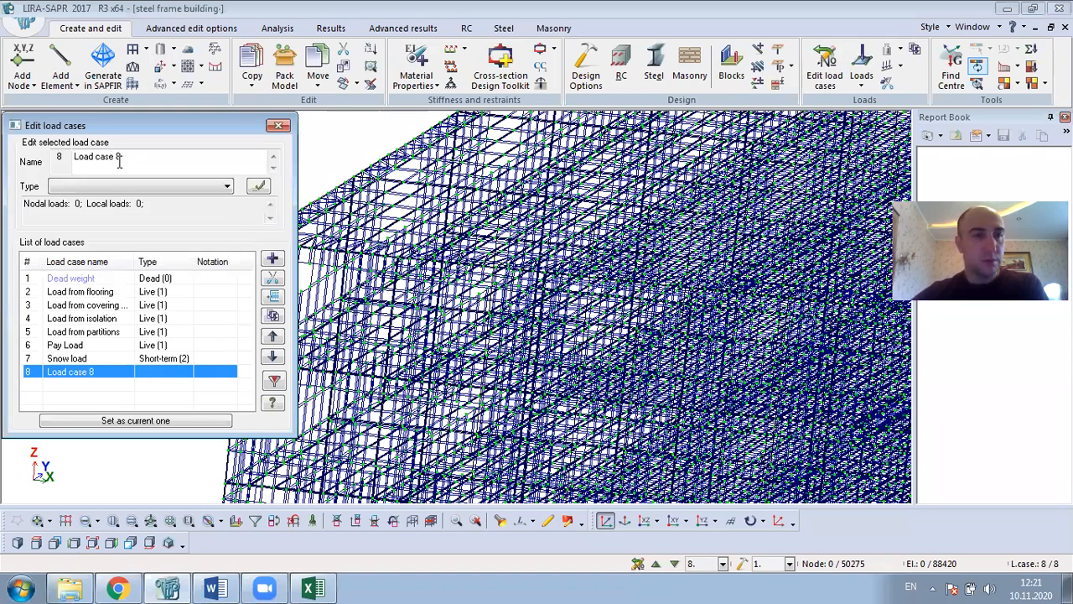
pyautogui.moveTo(121, 158); pyautogui.dragTo(96, 161)
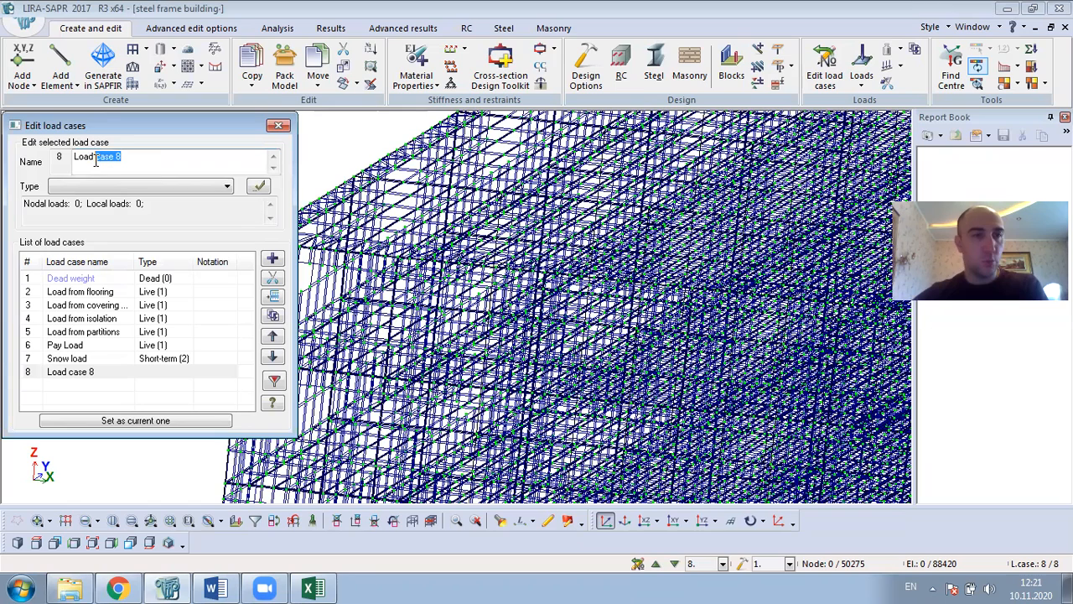
pyautogui.press('BackSpace')
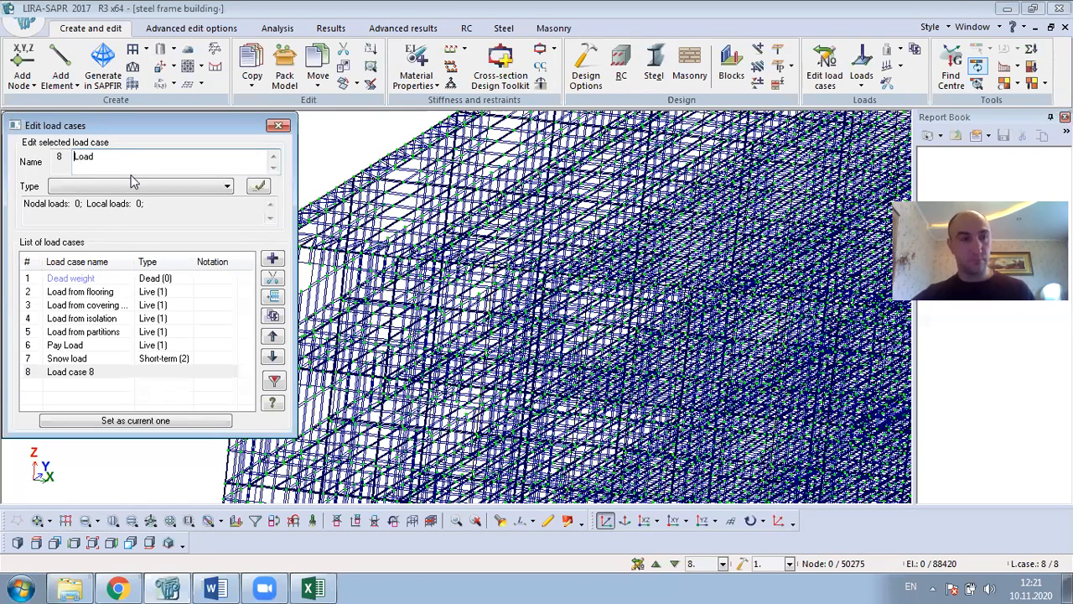
pyautogui.write('Wind')
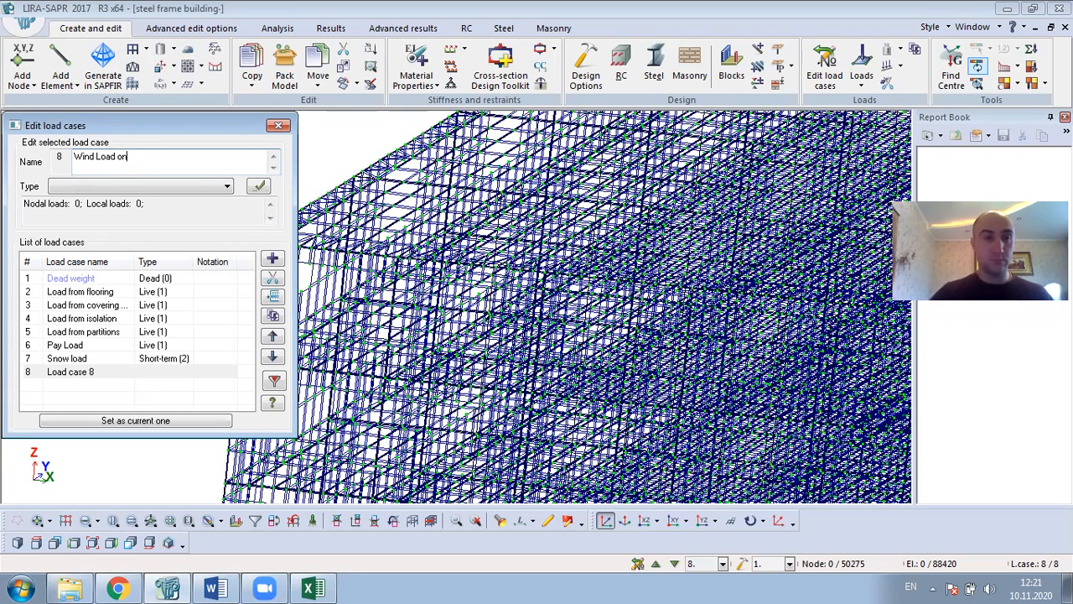
pyautogui.write('X')
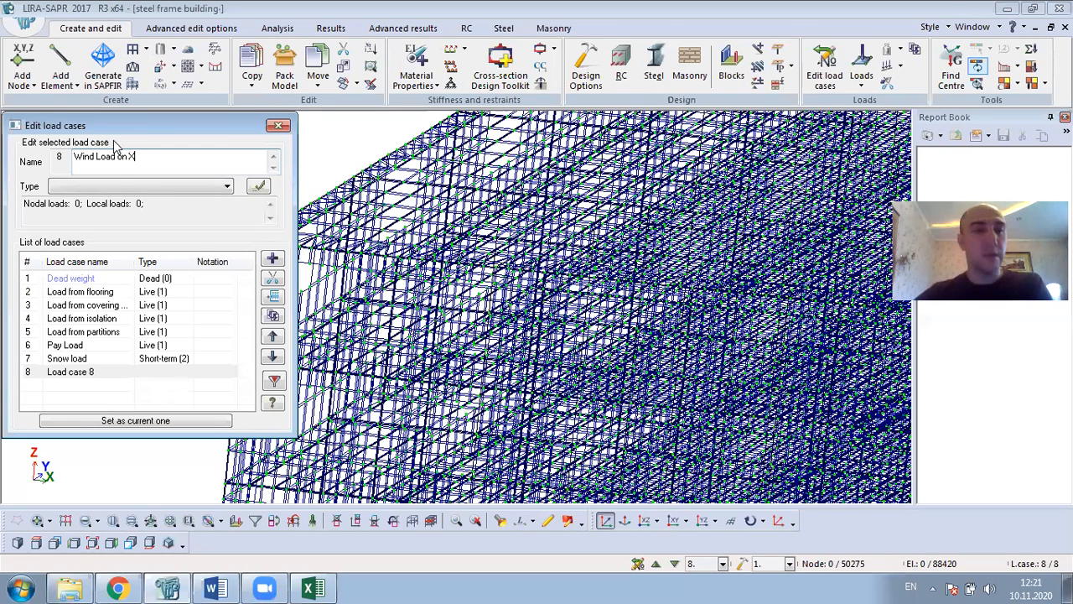
pyautogui.click(139, 188)
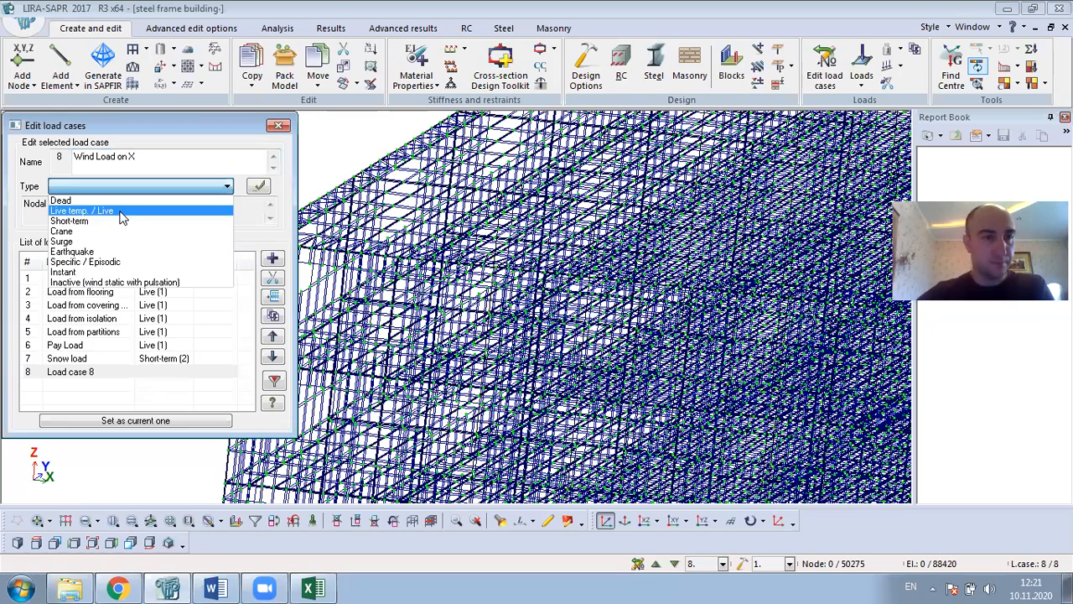
pyautogui.click(117, 221)
pyautogui.click(258, 186)
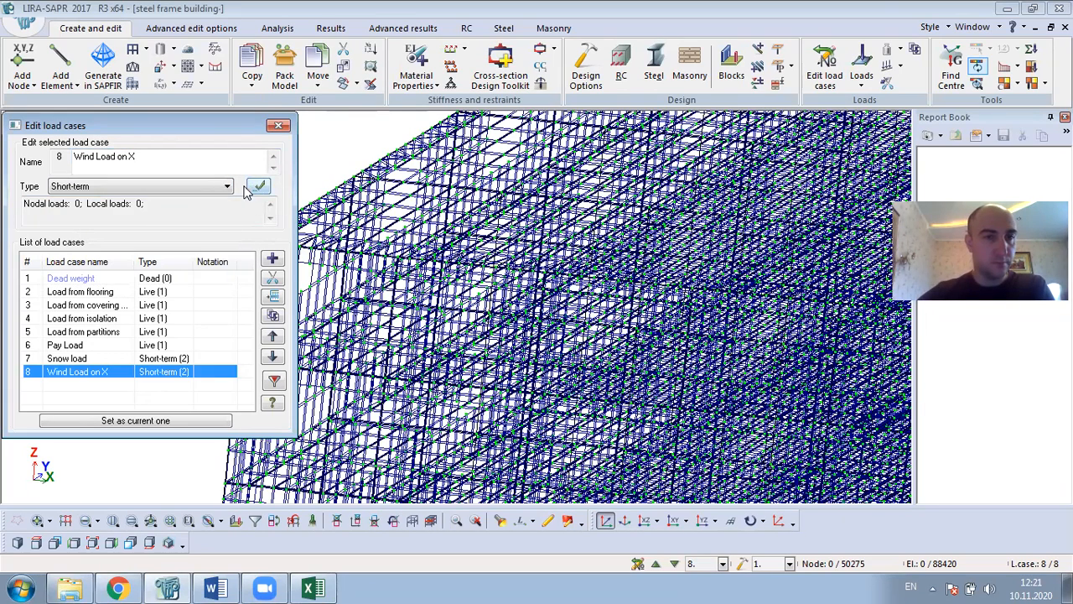
pyautogui.click(278, 125)
pyautogui.click(417, 63)
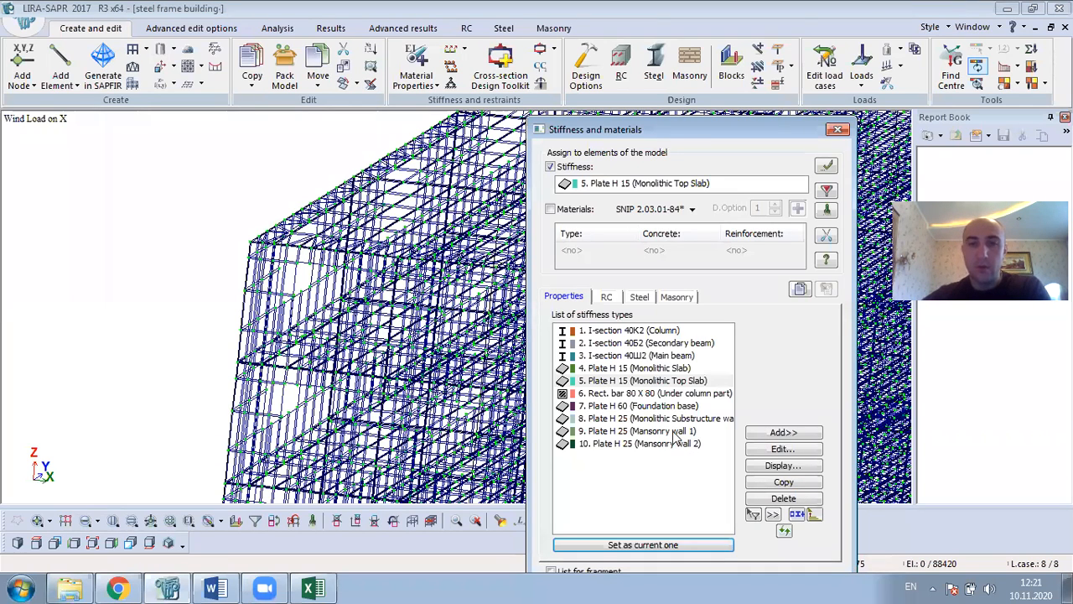
pyautogui.click(637, 431)
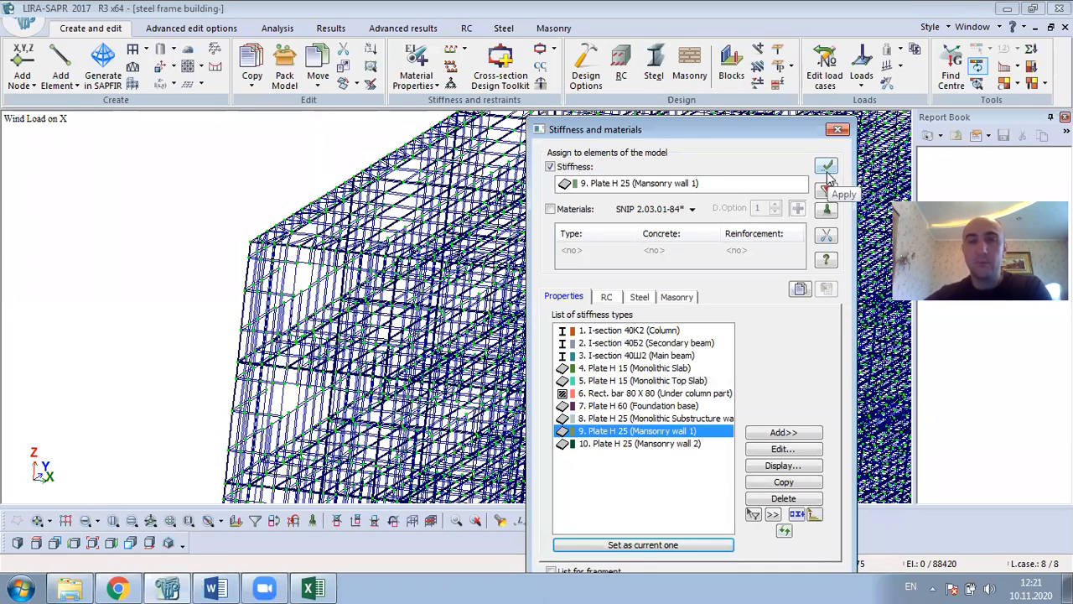
pyautogui.click(826, 191)
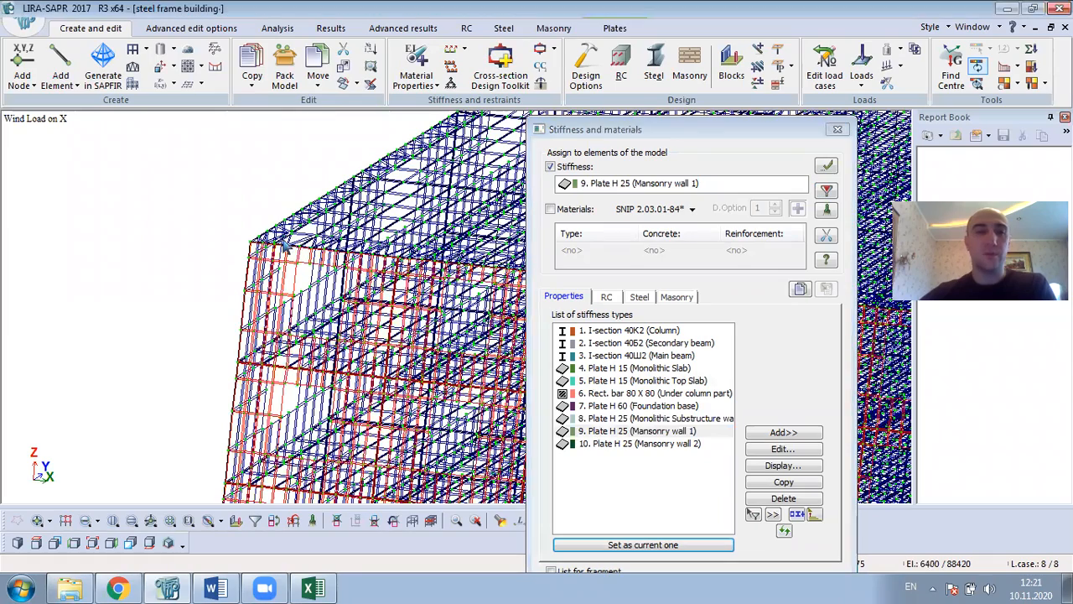
pyautogui.scroll(-4, 199, 201)
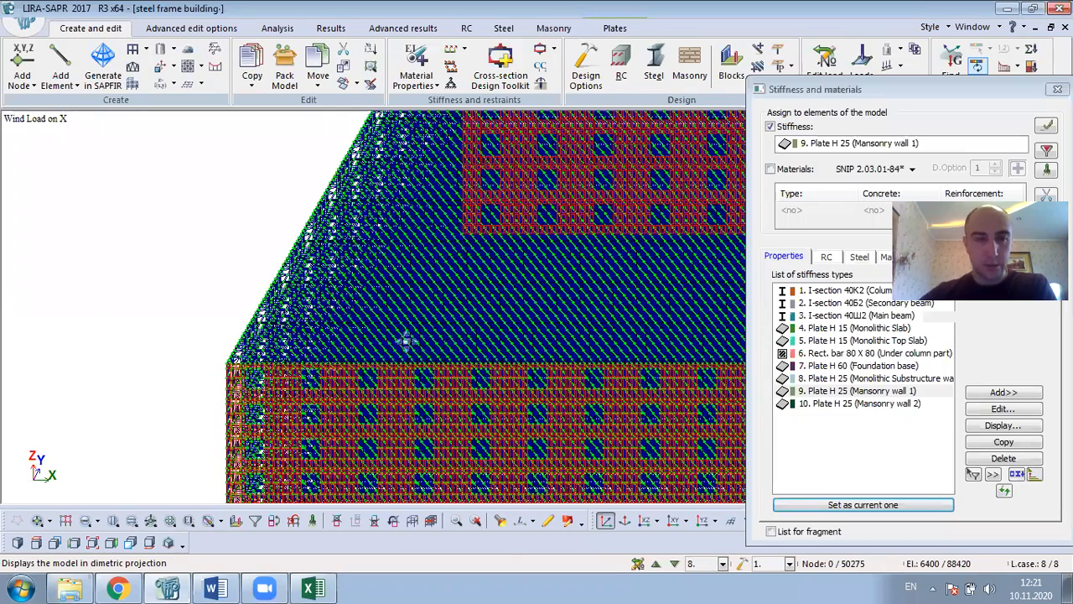
pyautogui.scroll(-2, 411, 337)
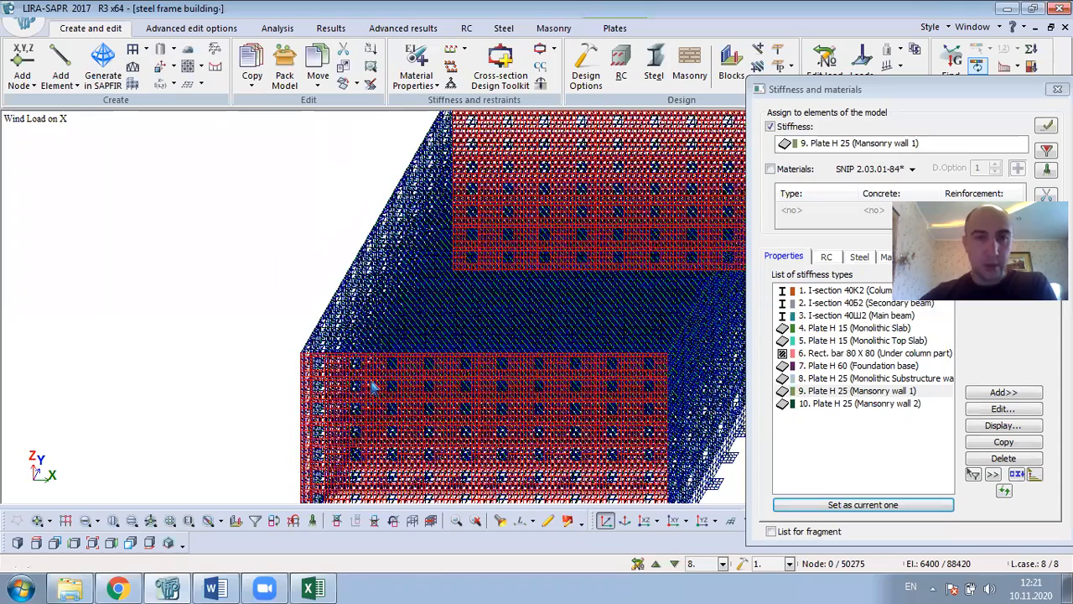
pyautogui.scroll(-2, 371, 392)
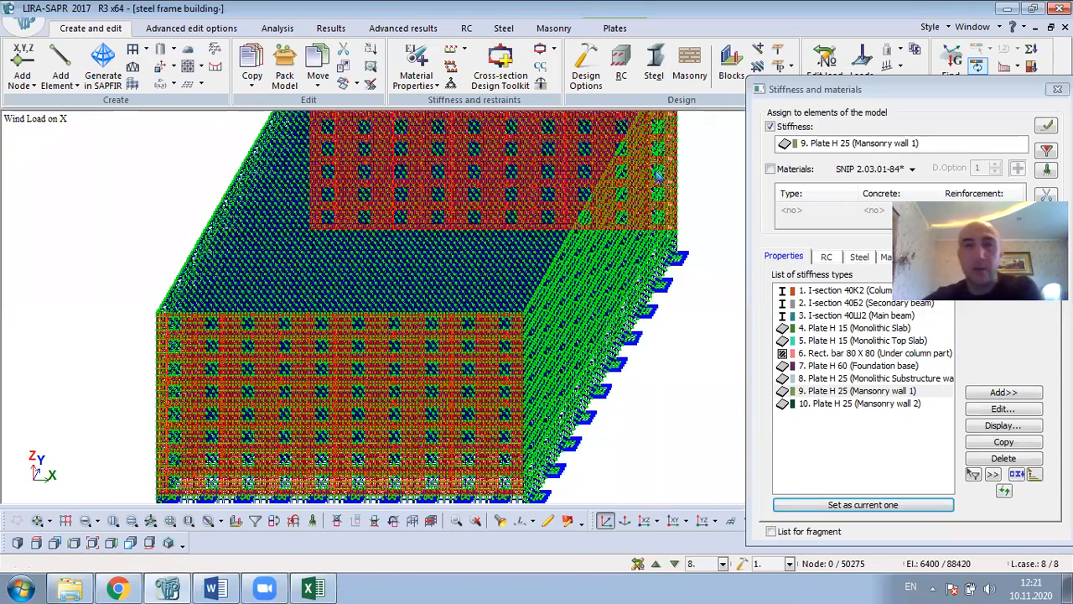
pyautogui.click(312, 520)
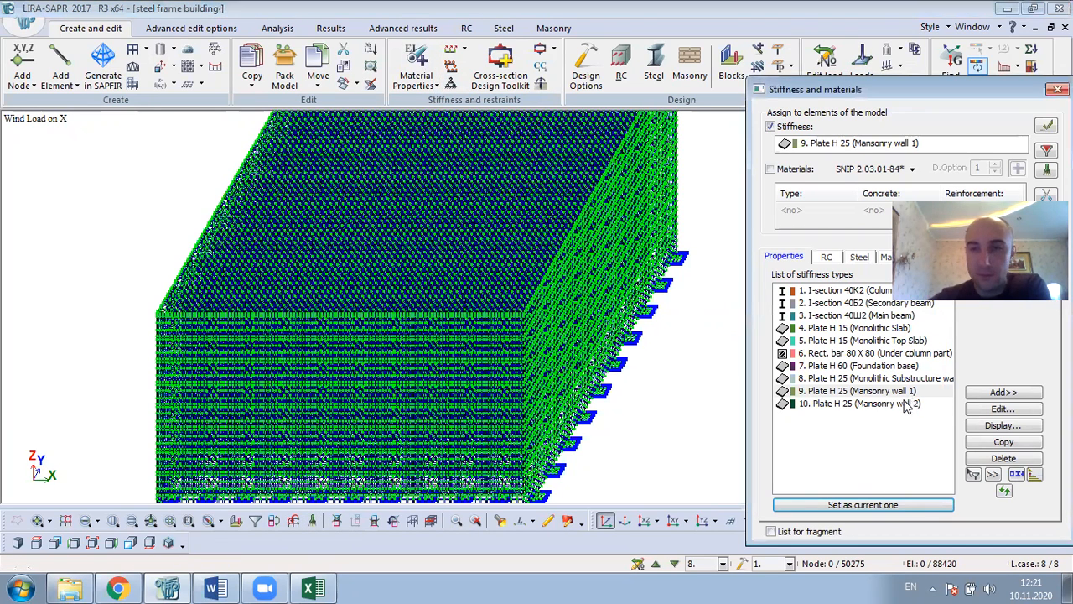
# Isolate all elements with stiffness 10. Plate H 25 (Mansonry wall 2) as a fragment
pyautogui.doubleClick(872, 403)
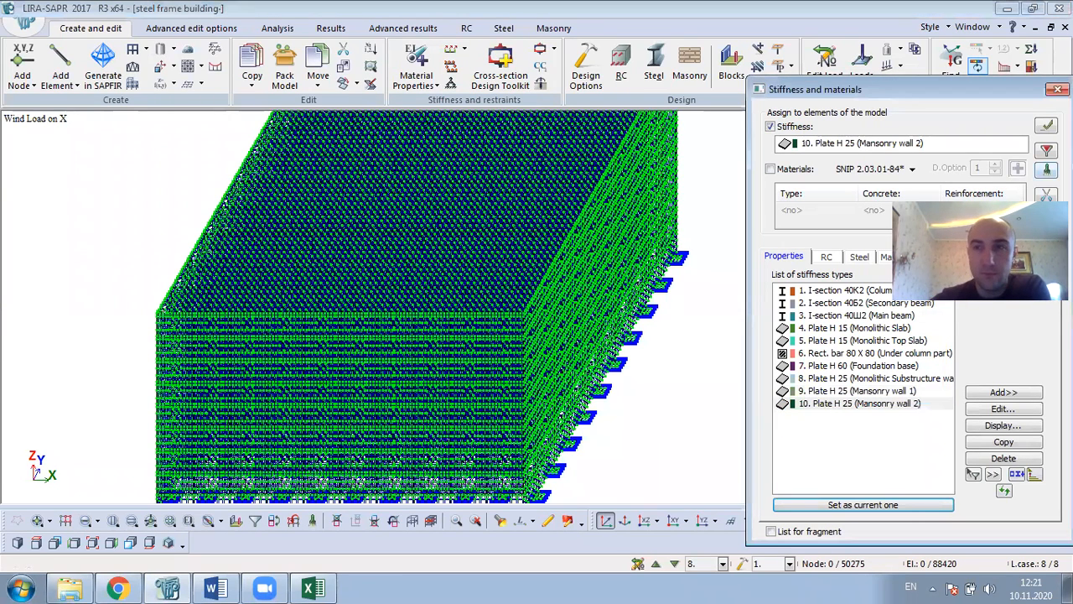
pyautogui.click(1046, 149)
pyautogui.click(124, 206)
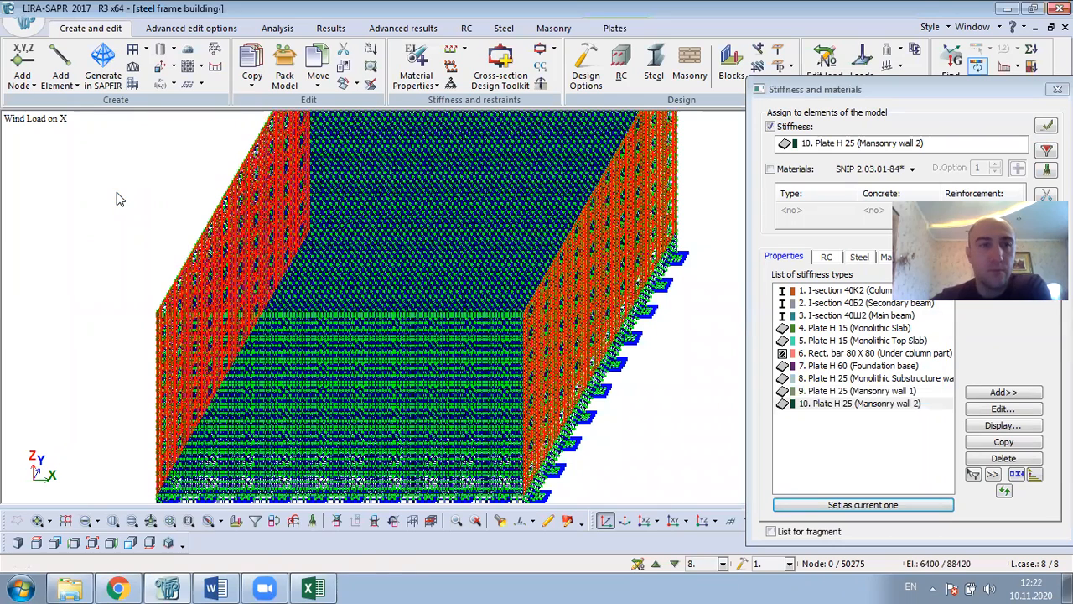
pyautogui.rightClick(117, 192)
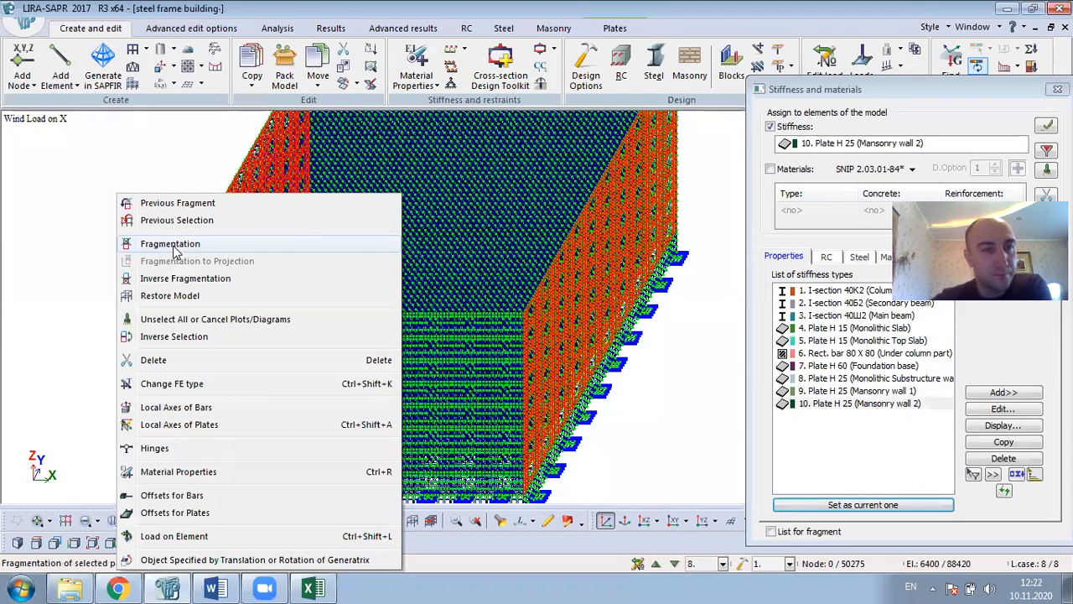
pyautogui.click(172, 244)
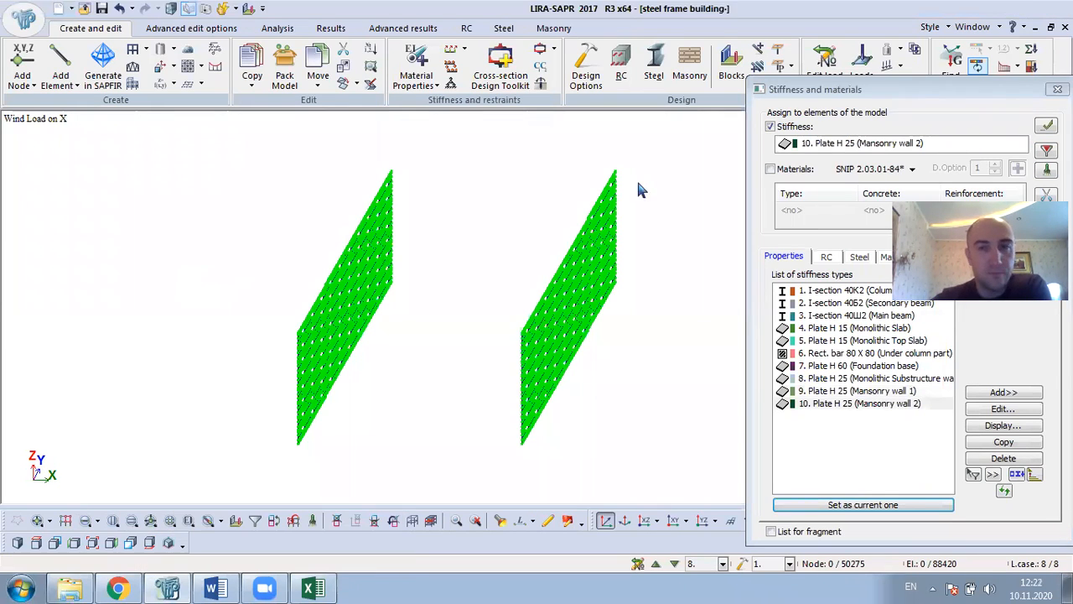
pyautogui.click(1057, 89)
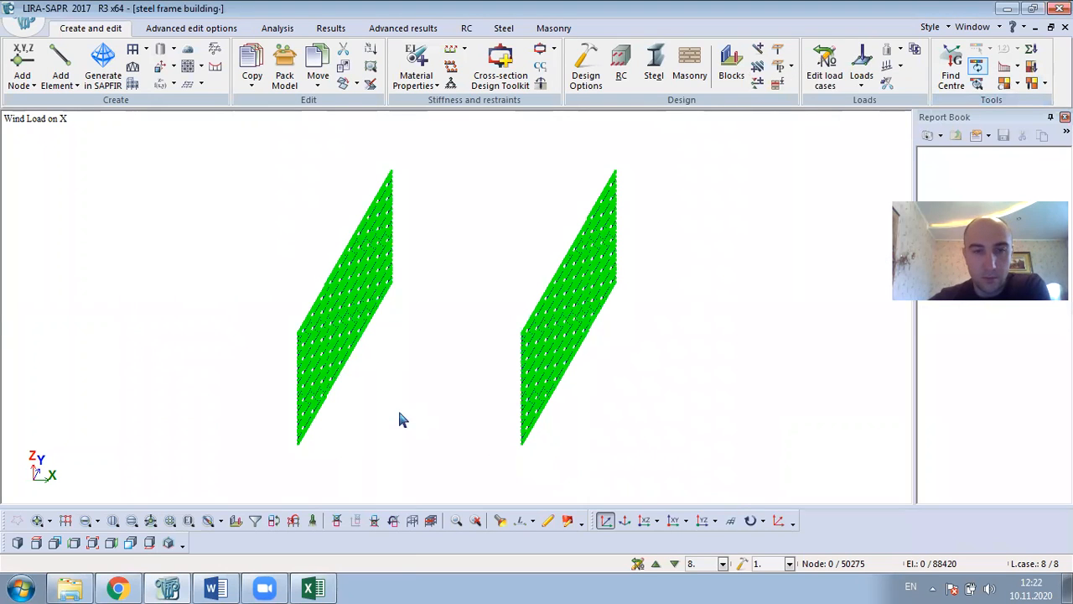
# Show the masonry walls in the XZ projection and check the coordinates of a node low on the wall at X = 0
pyautogui.scroll(3, 445, 455)
pyautogui.scroll(2, 162, 422)
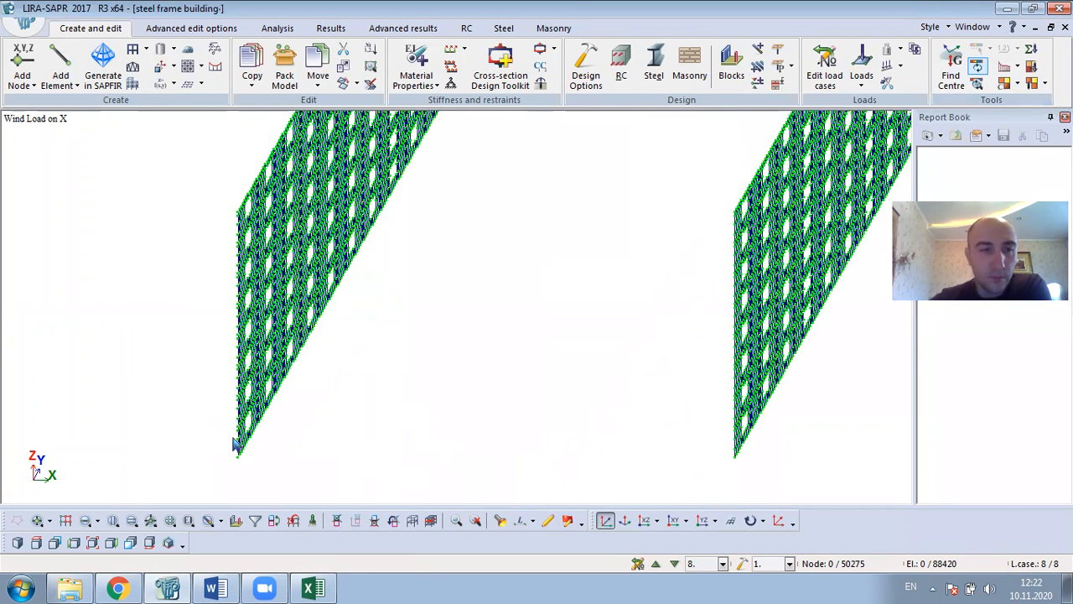
pyautogui.scroll(2, 233, 444)
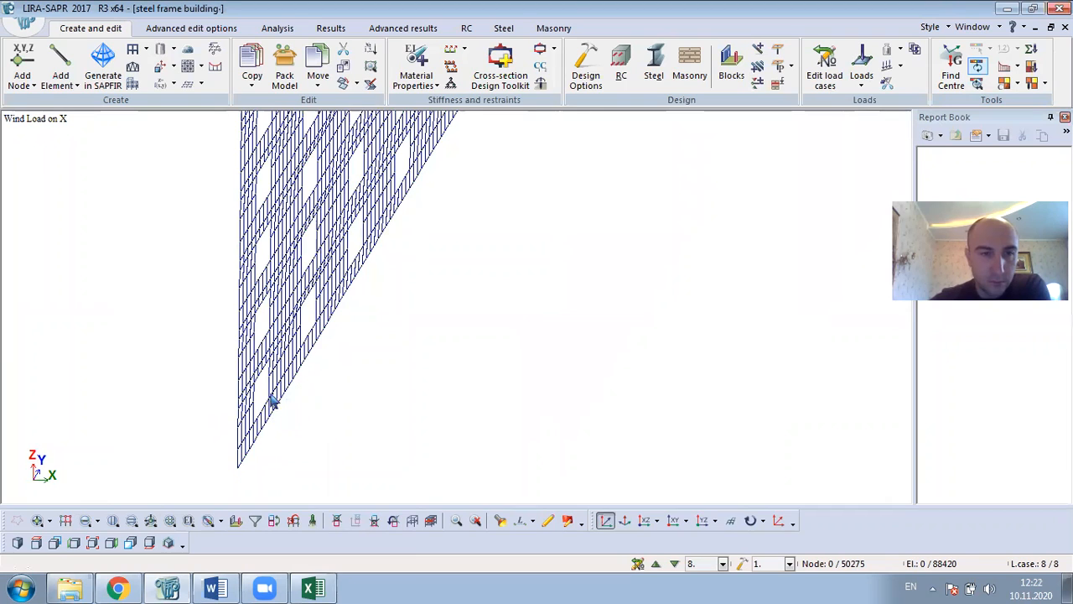
pyautogui.click(645, 520)
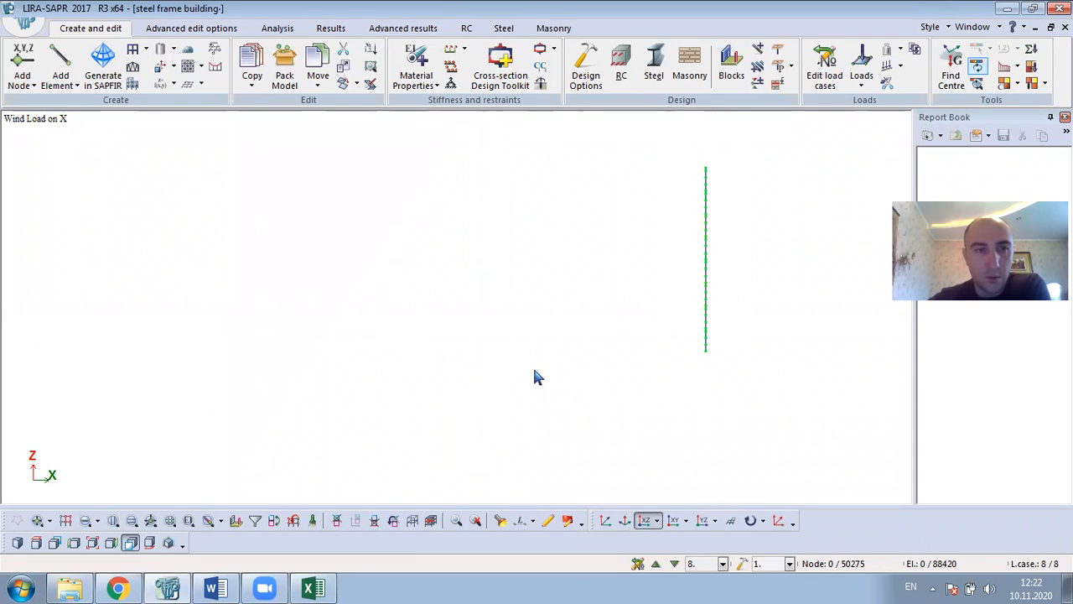
pyautogui.scroll(1, 208, 346)
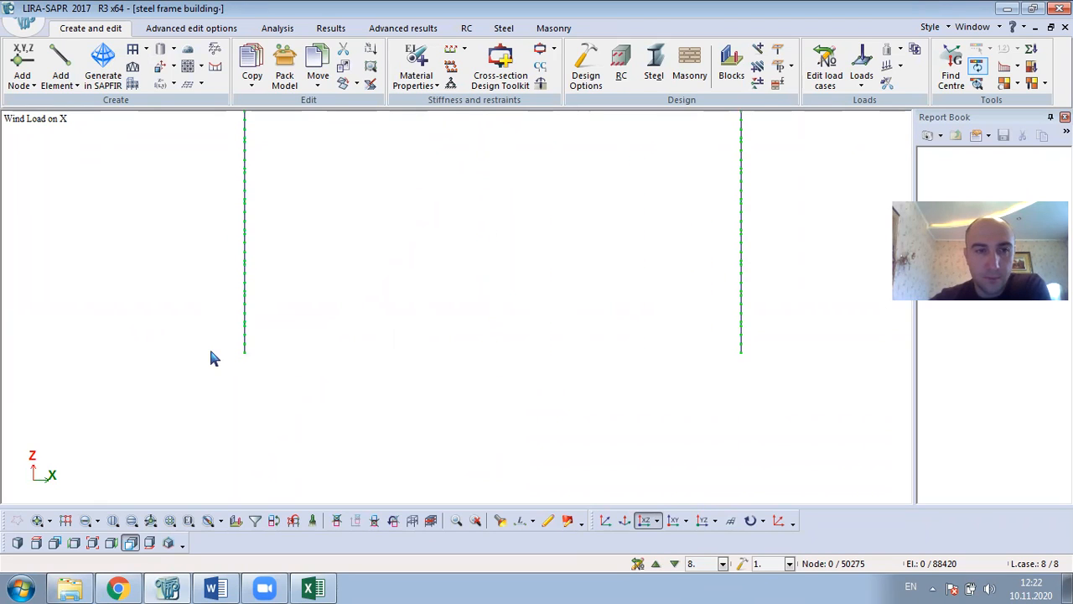
pyautogui.scroll(1, 218, 352)
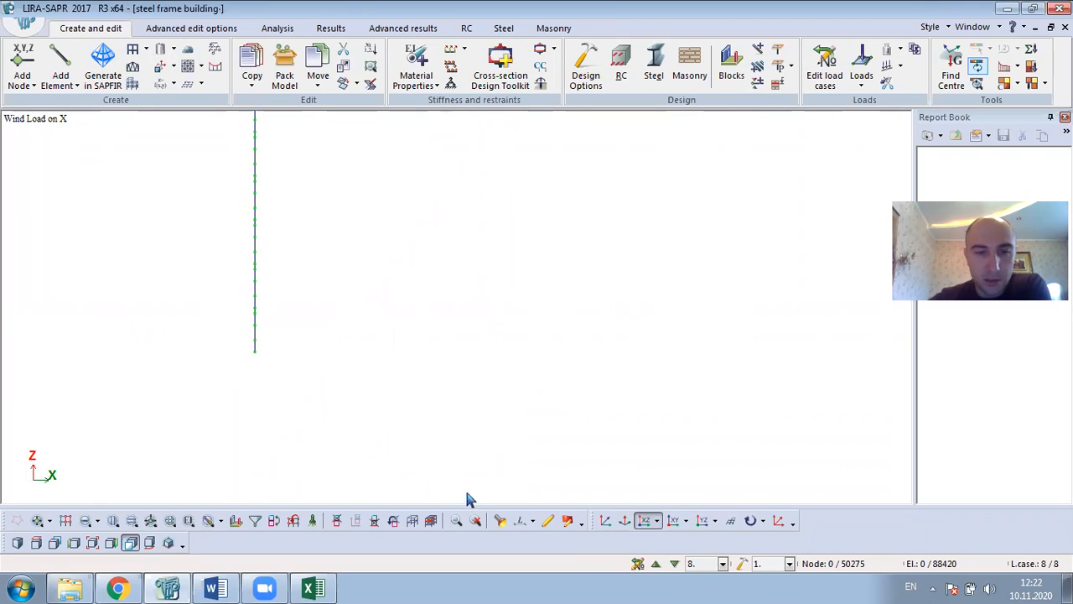
pyautogui.click(500, 520)
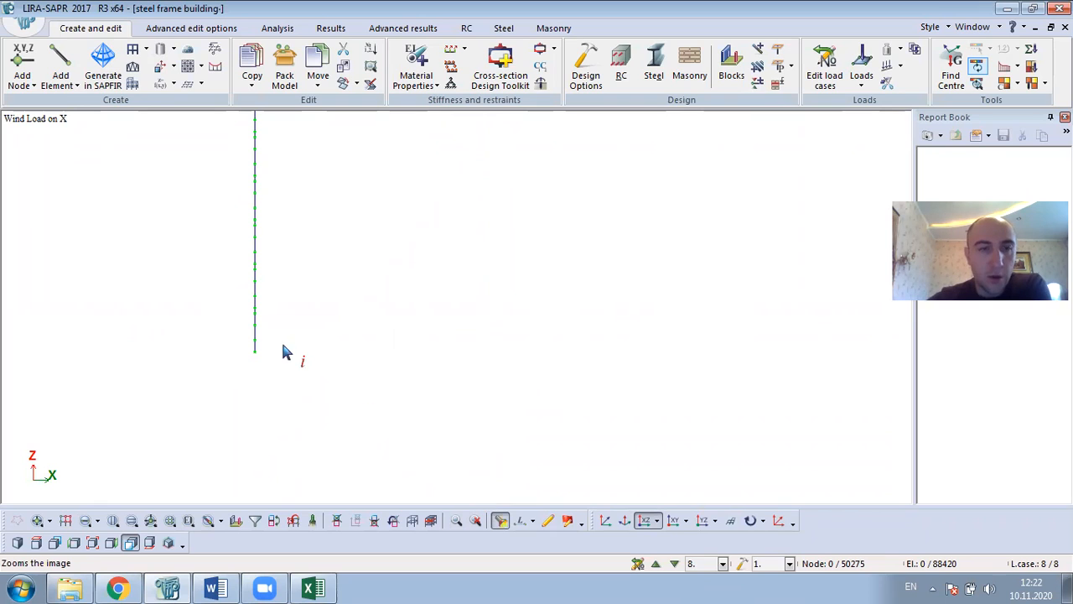
pyautogui.click(256, 285)
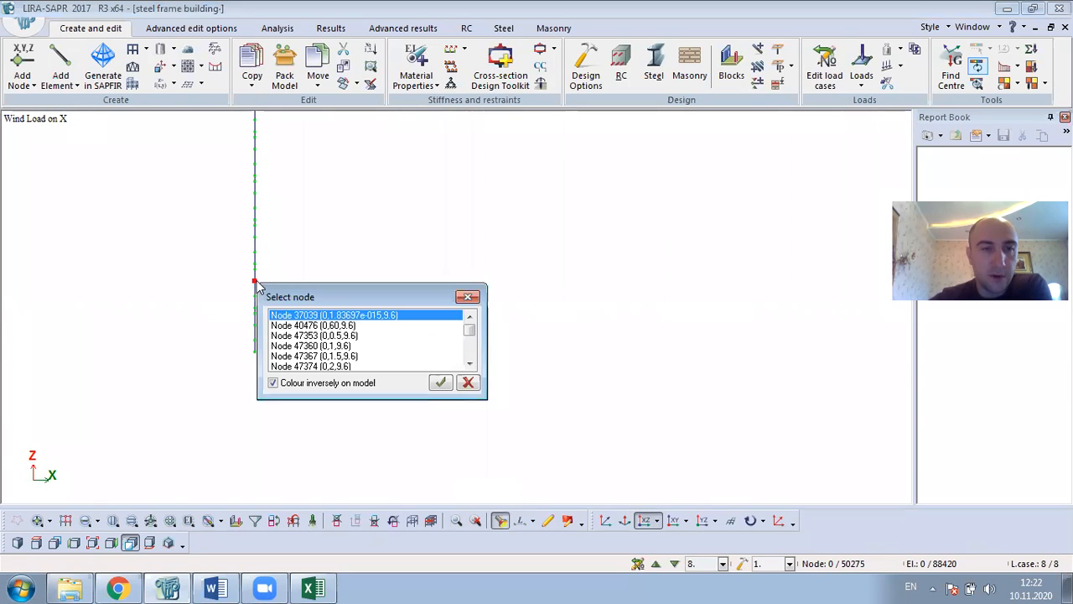
pyautogui.click(440, 384)
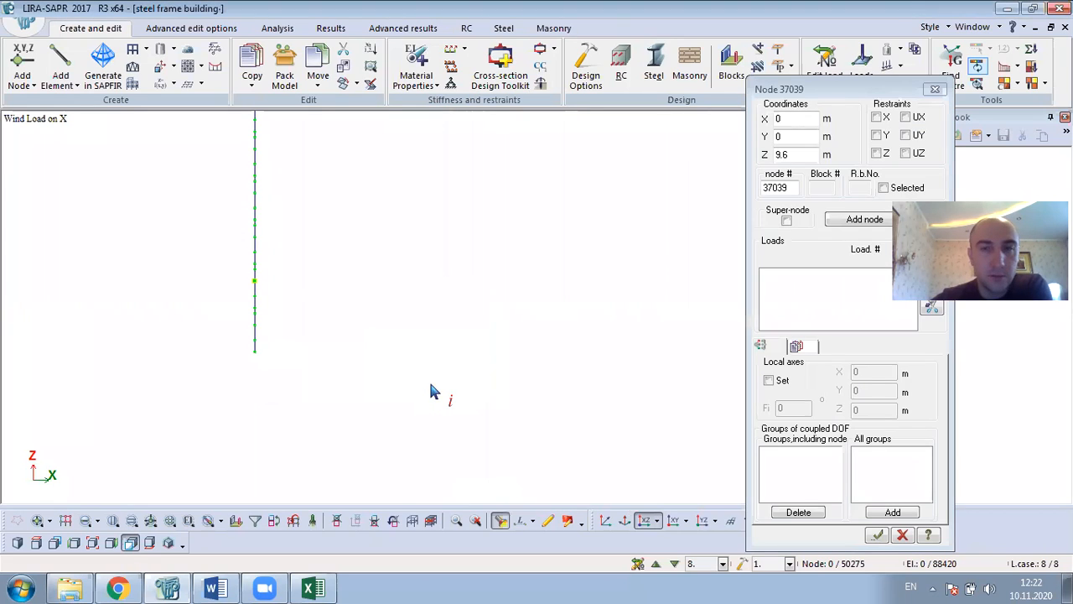
# Check the heights of nodes further down the wall at X = 0 to locate the 5 m level
pyautogui.click(255, 315)
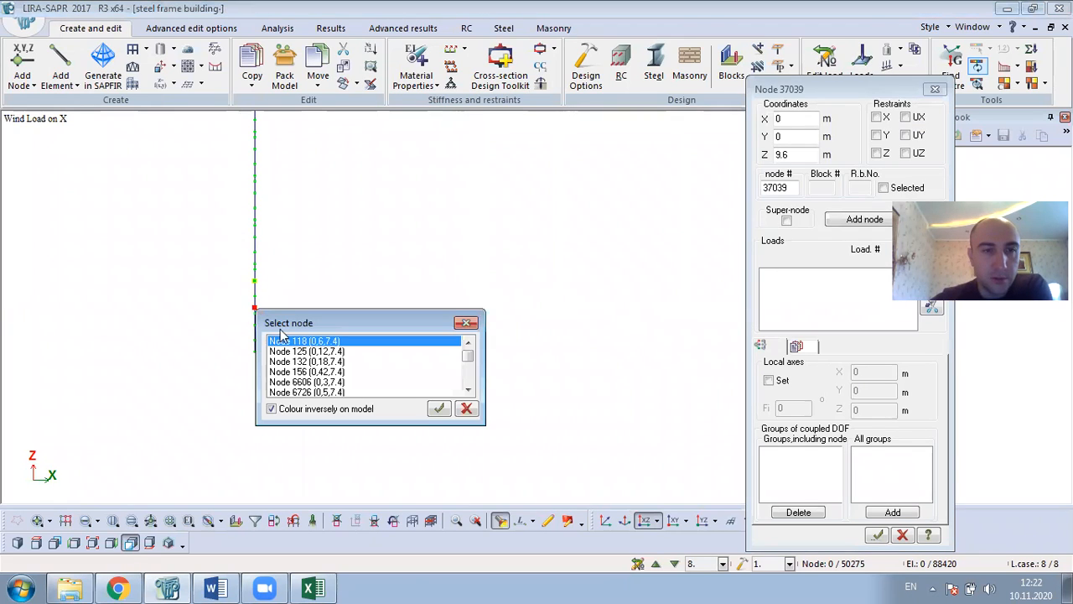
pyautogui.click(431, 409)
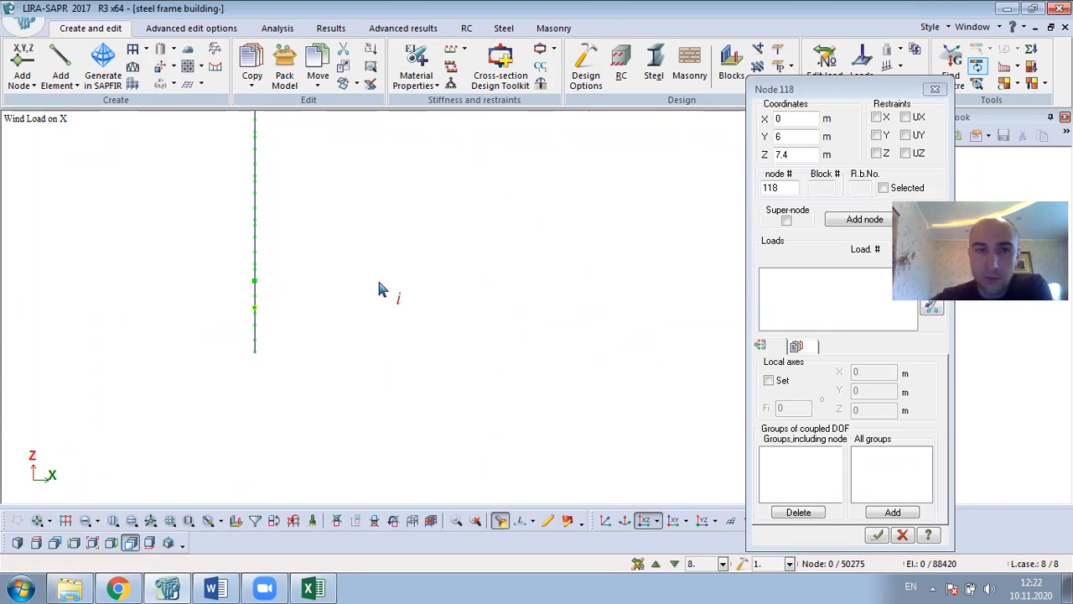
pyautogui.click(255, 316)
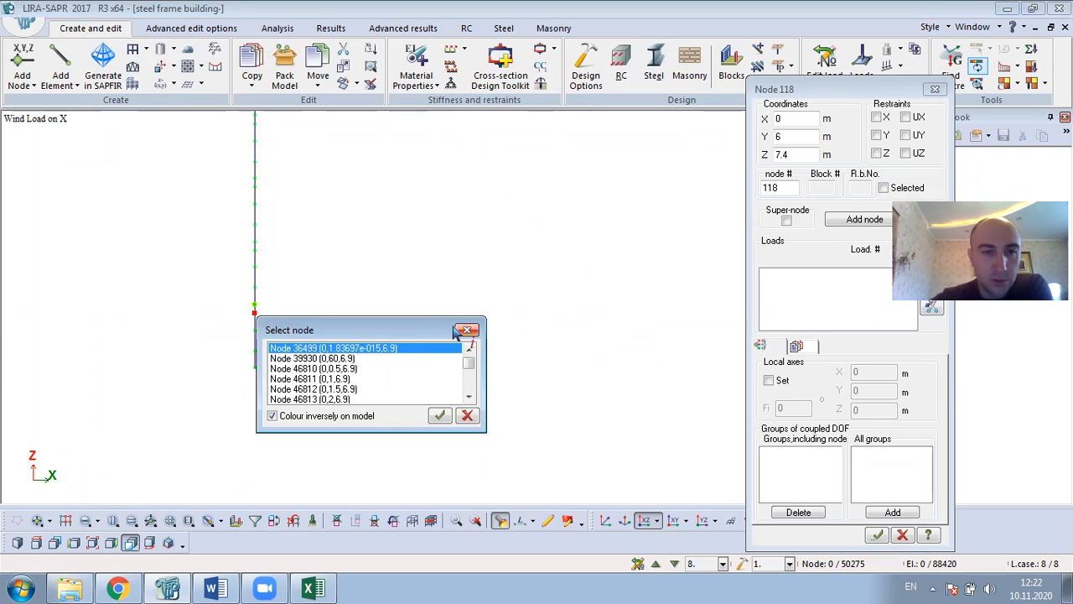
pyautogui.click(466, 330)
pyautogui.click(256, 332)
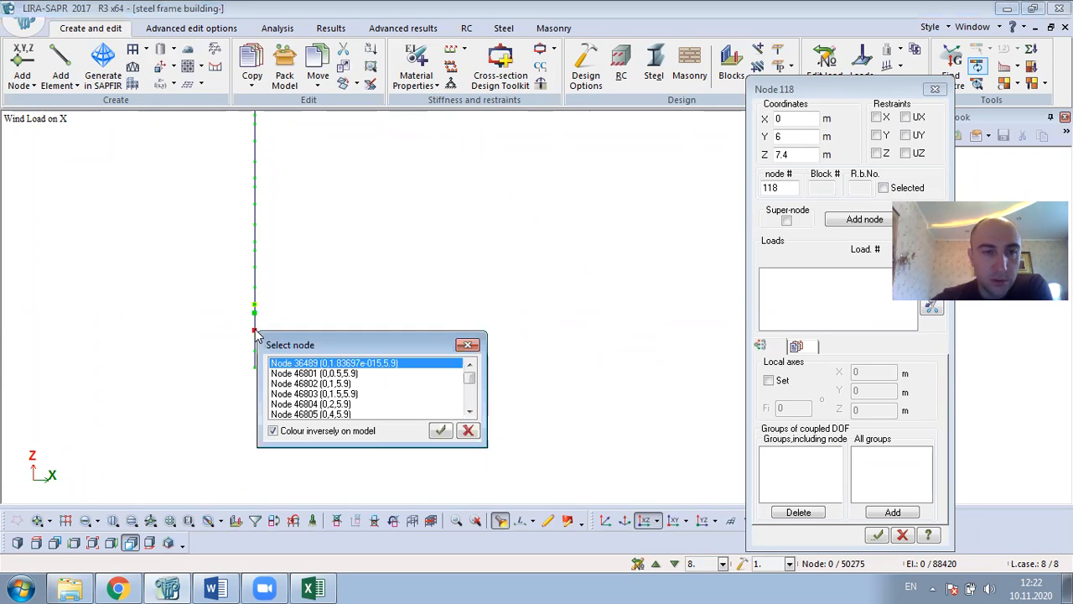
pyautogui.click(440, 430)
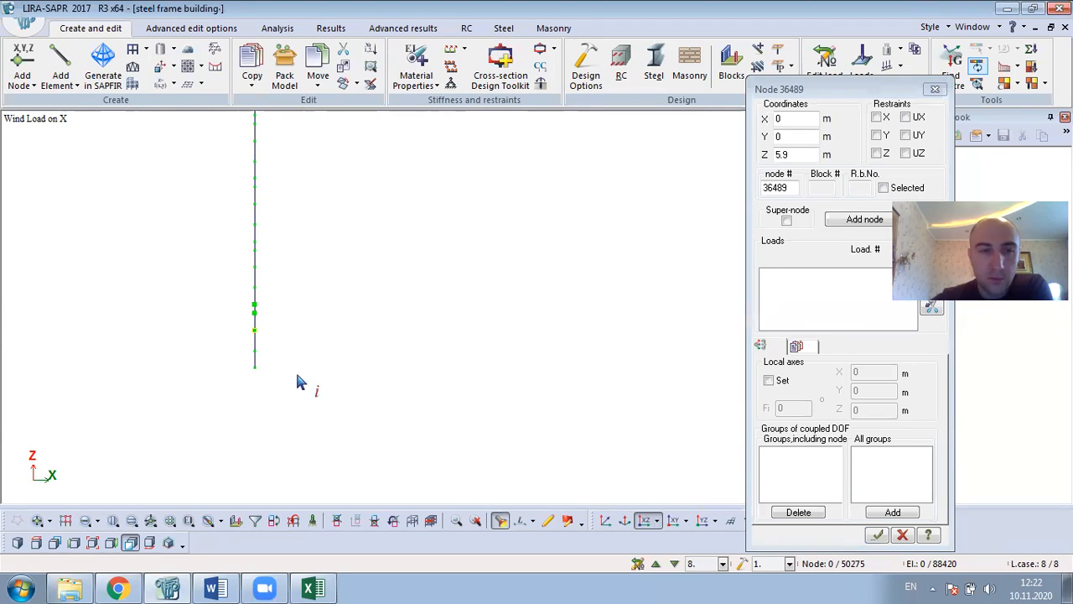
pyautogui.click(936, 91)
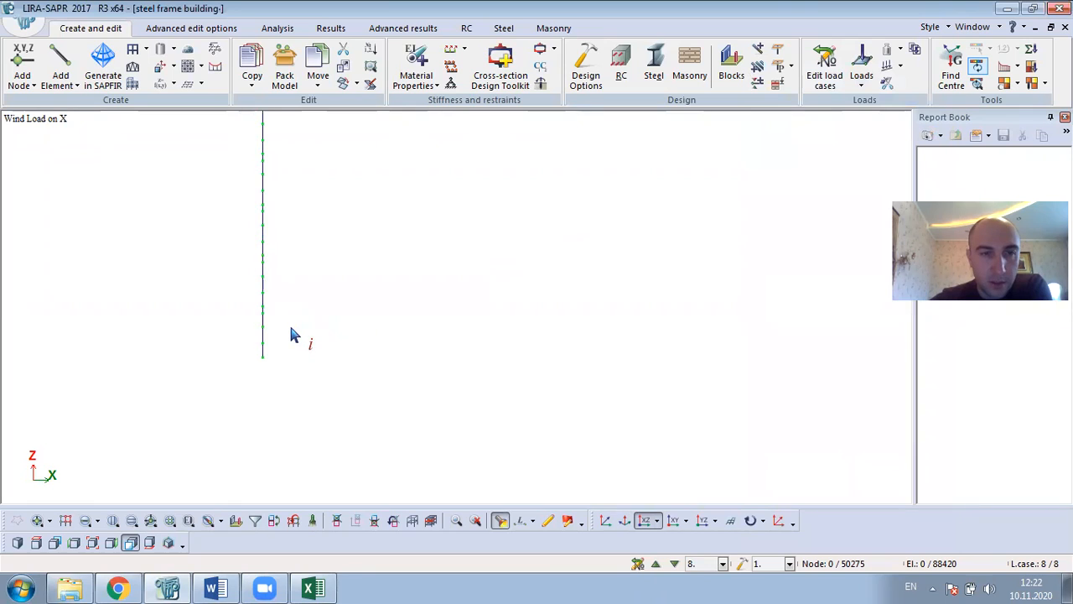
# Enable node and element selection and select the lowest part of the windward wall at X = 0
pyautogui.scroll(-1, 214, 298)
pyautogui.moveTo(212, 290); pyautogui.dragTo(158, 265, button='middle')
pyautogui.click(37, 521)
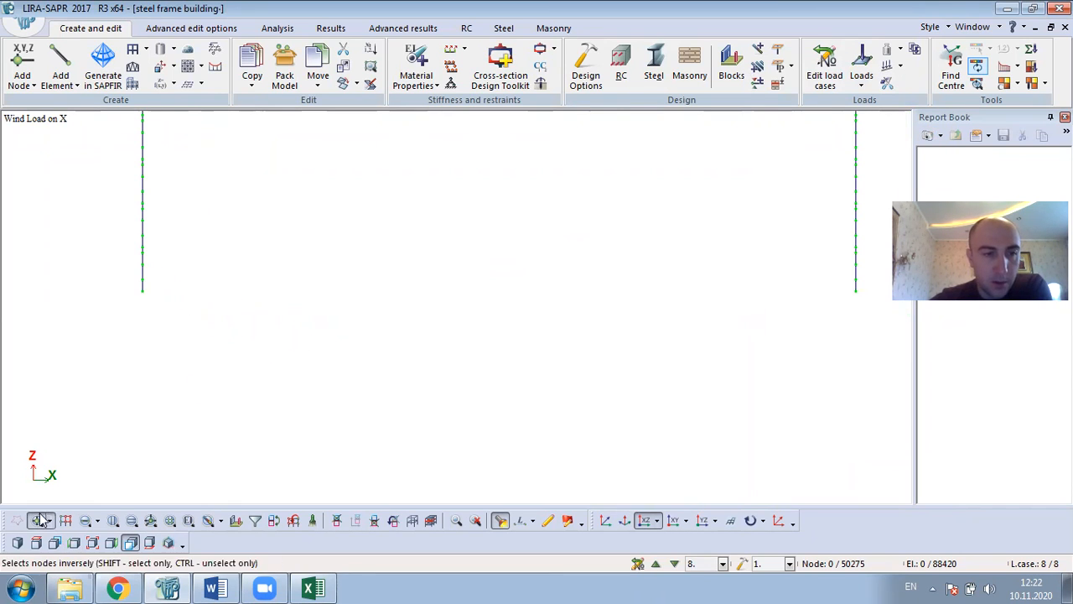
pyautogui.click(85, 521)
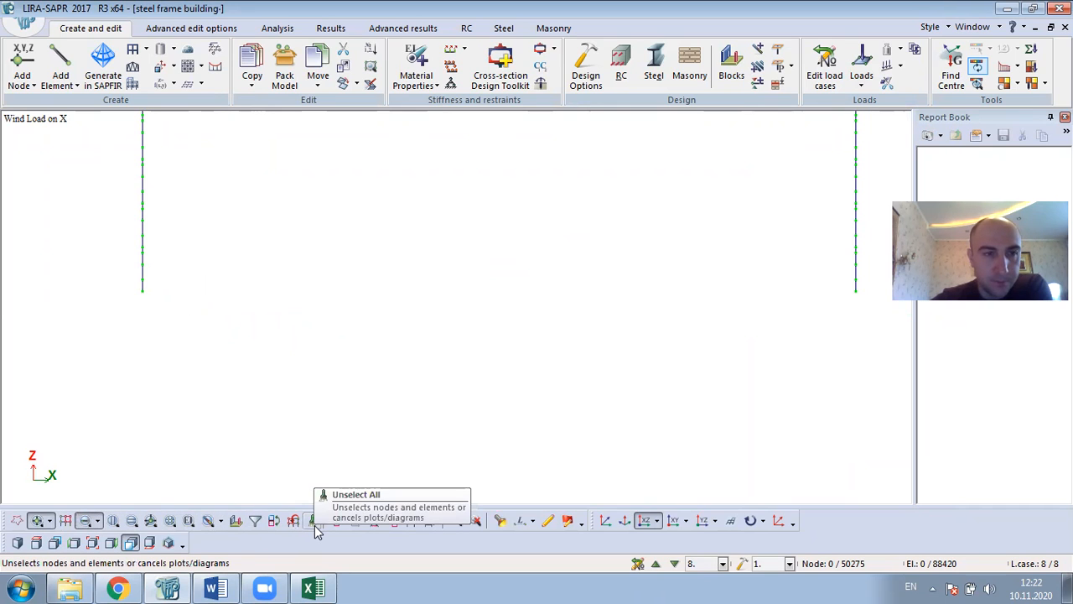
pyautogui.moveTo(146, 260); pyautogui.dragTo(99, 333)
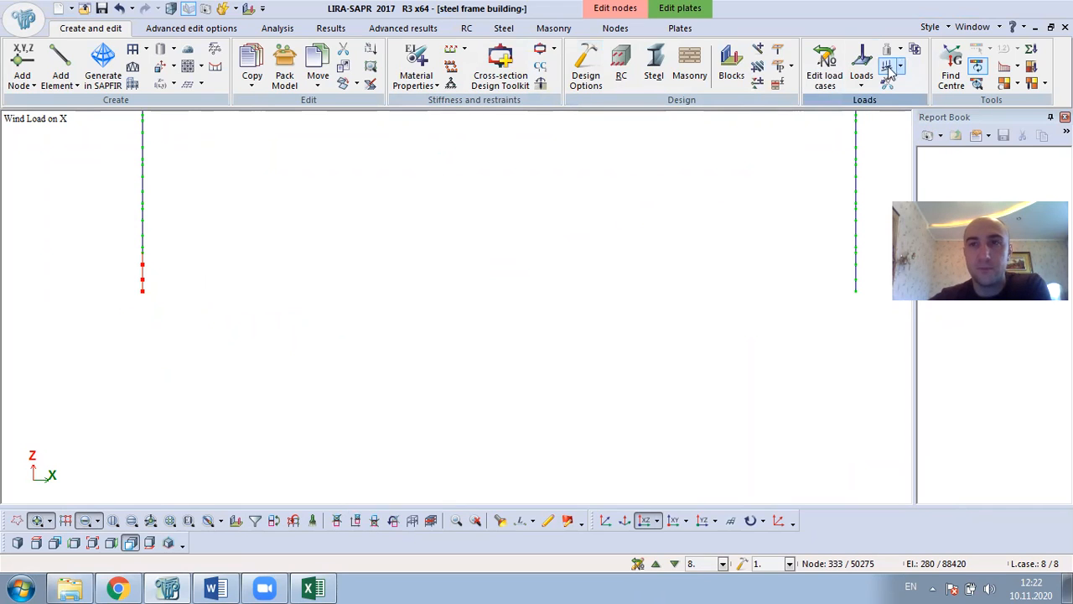
# Start a non-uniformly distributed plate load in global X and copy the 5 m windward value 0.007616 from Table 4 in Word
pyautogui.click(861, 76)
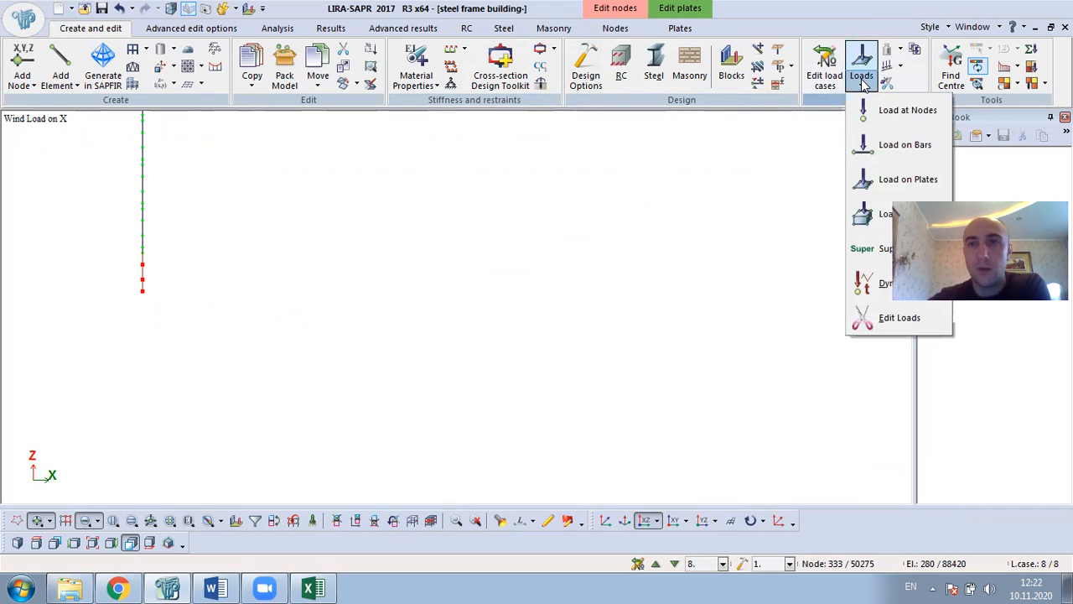
pyautogui.click(902, 181)
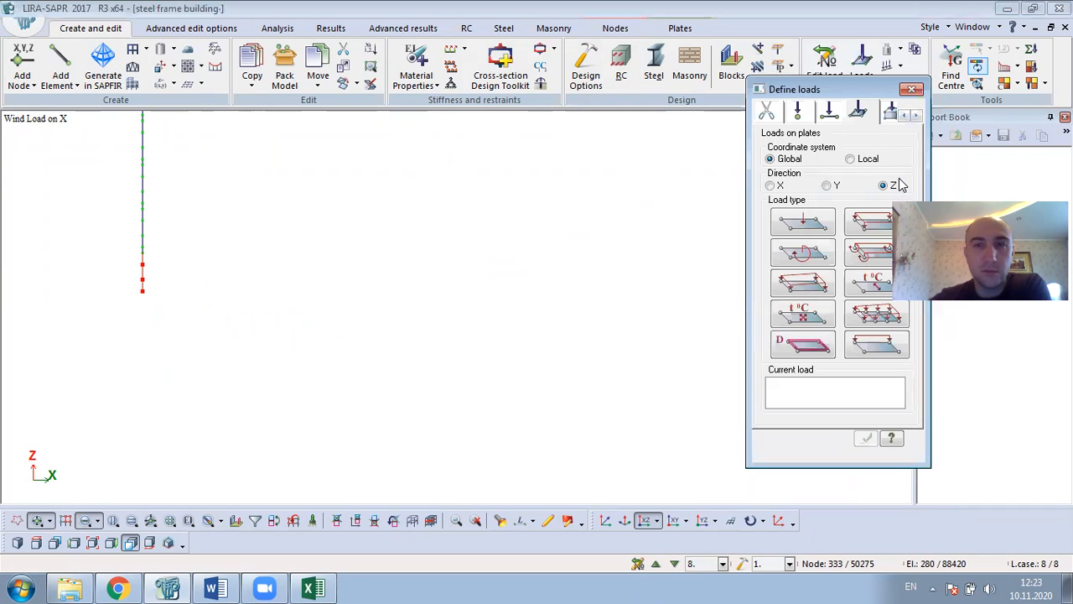
pyautogui.click(876, 316)
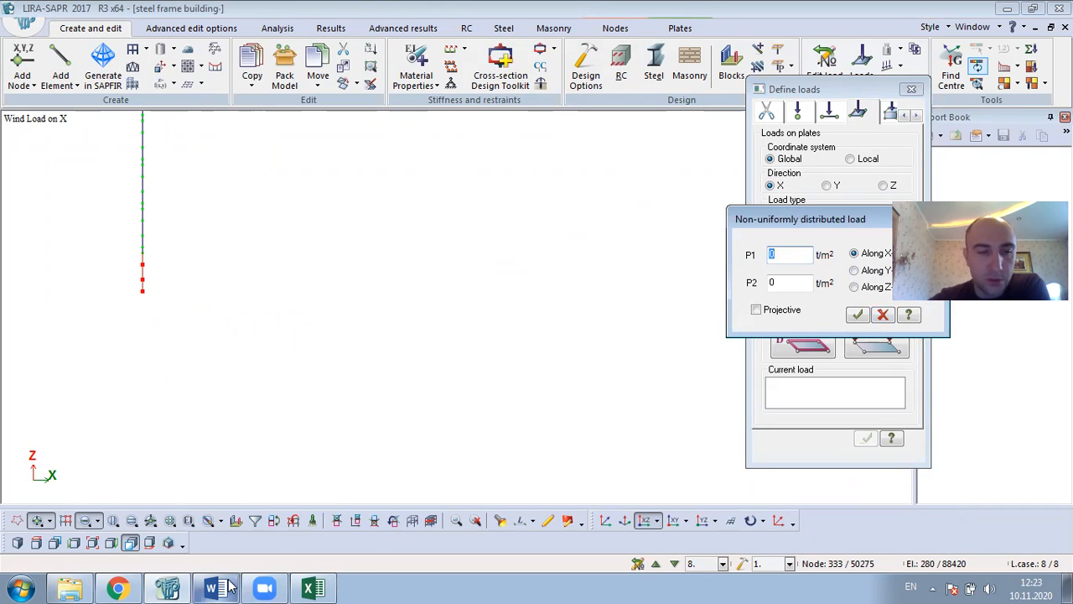
pyautogui.click(228, 586)
pyautogui.hotkey('alt', 'shift')
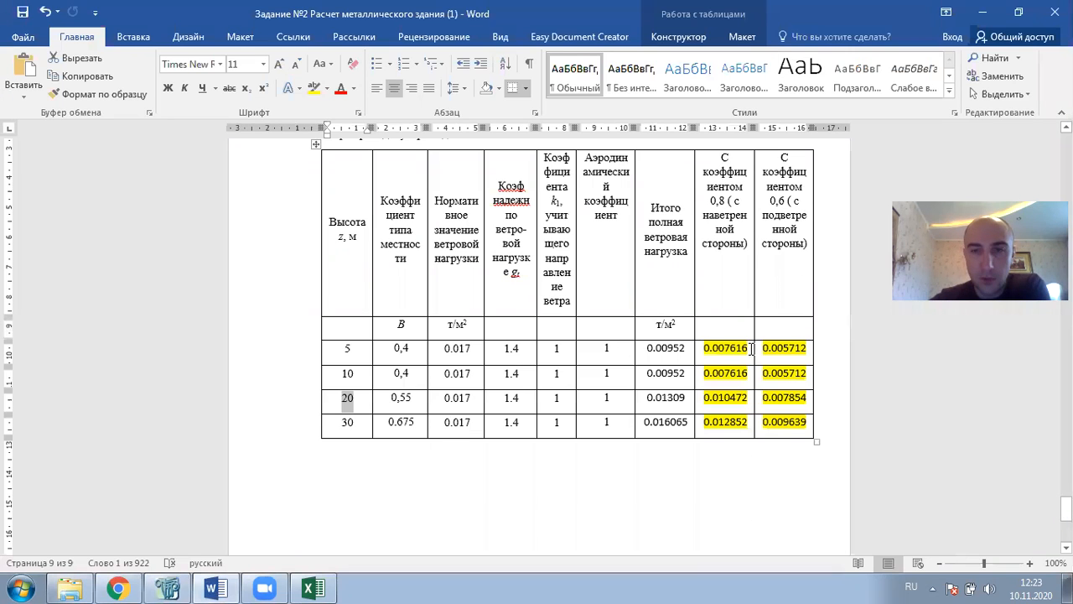
pyautogui.doubleClick(709, 348)
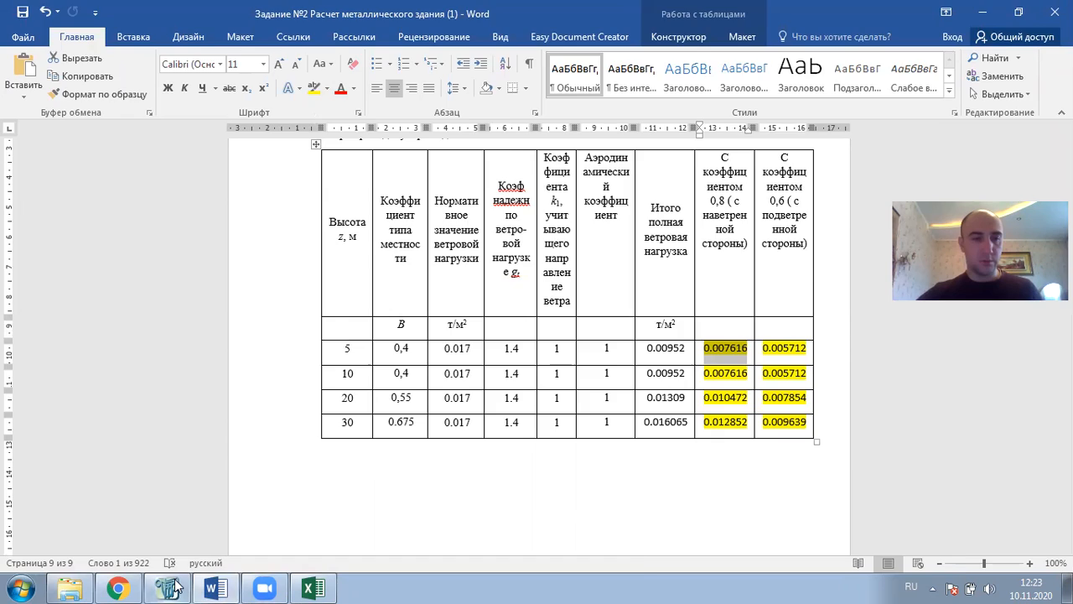
# Try a non-uniform load on the selected windward plates in LIRA-SAPR with P1 = 0 and P2 = 0.007616 t/m² along the Z-axis
pyautogui.hotkey('alt', 'Tab')
pyautogui.hotkey('alt', 'shift')
pyautogui.click(781, 254)
pyautogui.click(784, 282)
pyautogui.press('BackSpace')
pyautogui.write('0.007616')
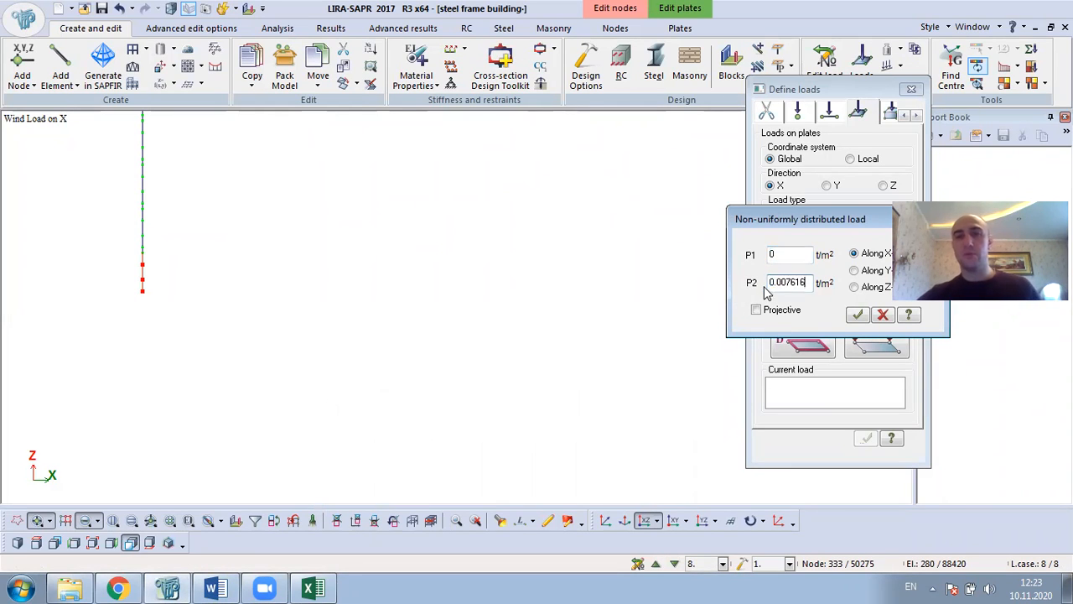
pyautogui.click(861, 288)
pyautogui.click(858, 314)
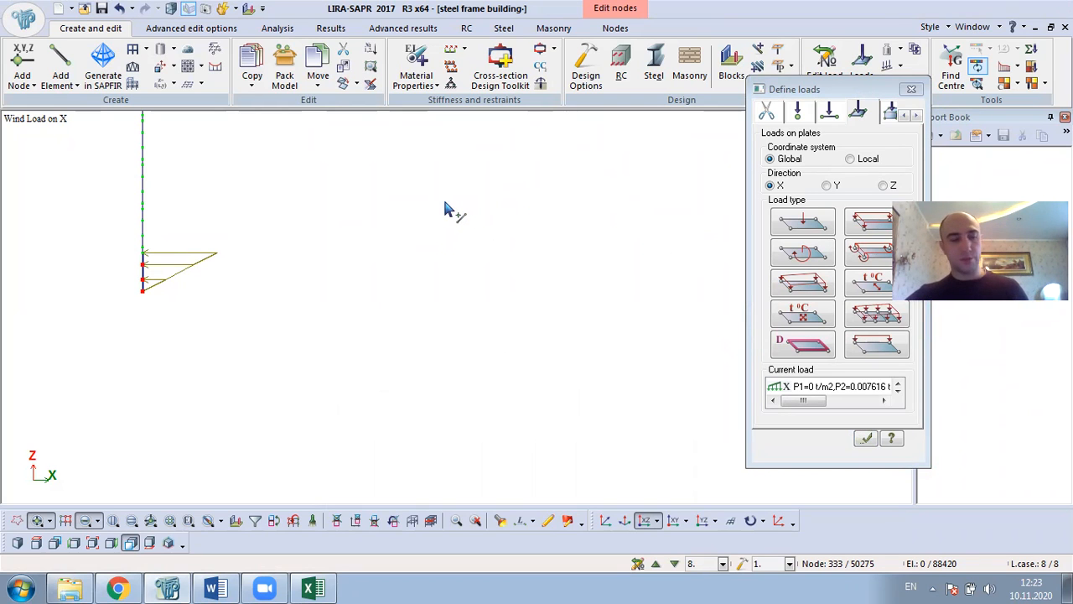
pyautogui.hotkey('ctrl', 'z')
# Apply a non-uniform load with P1 = 0 and P2 = -0.007616 t/m² along the Z-axis to the lowest part of the windward wall
pyautogui.click(899, 323)
pyautogui.click(783, 285)
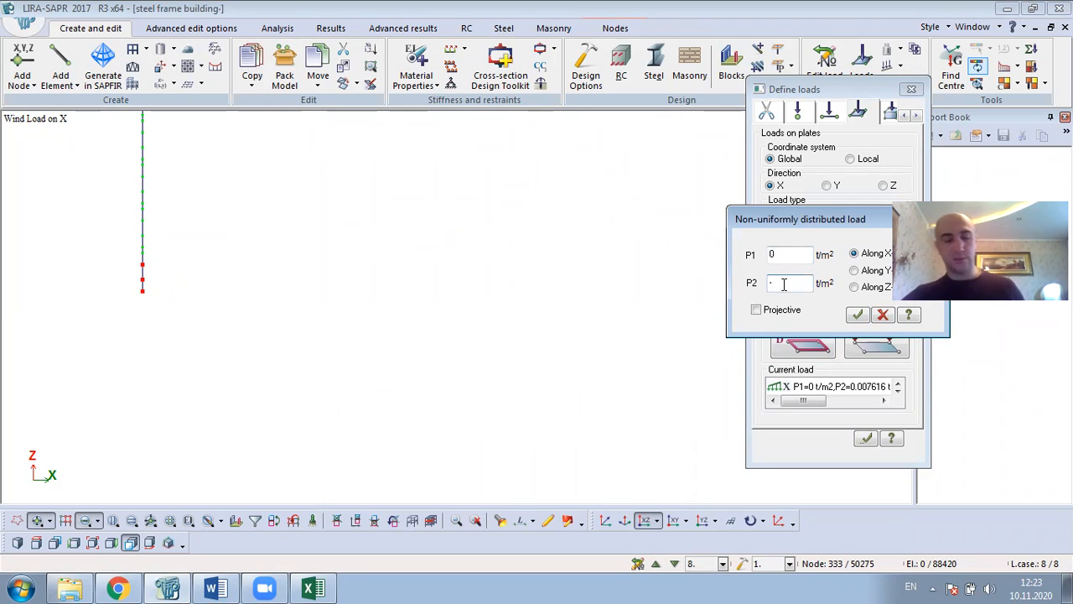
pyautogui.click(854, 287)
pyautogui.press('Return')
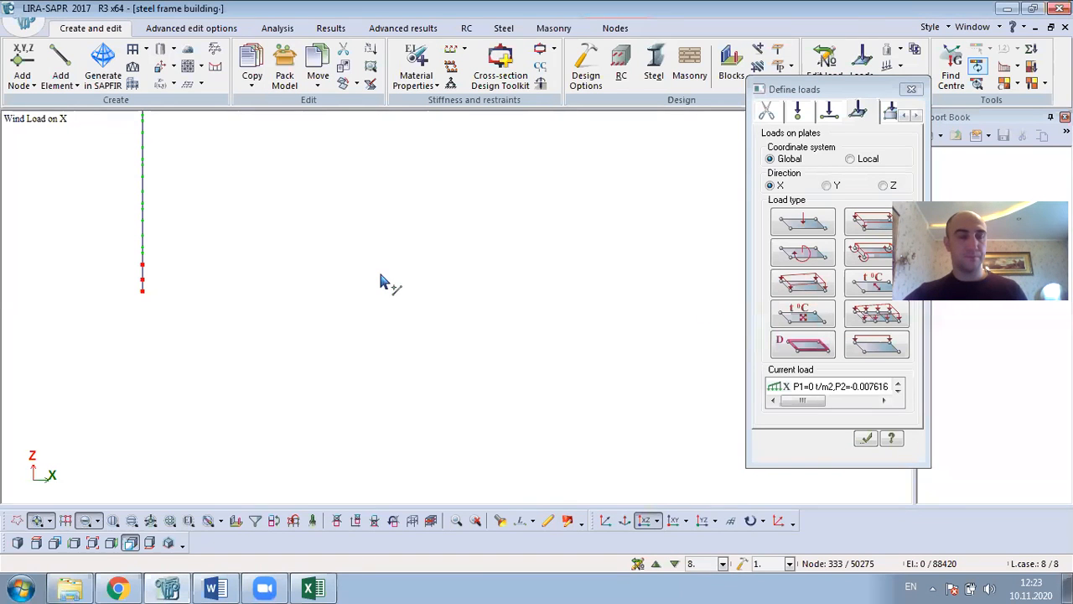
pyautogui.click(315, 521)
pyautogui.moveTo(156, 255); pyautogui.dragTo(128, 302)
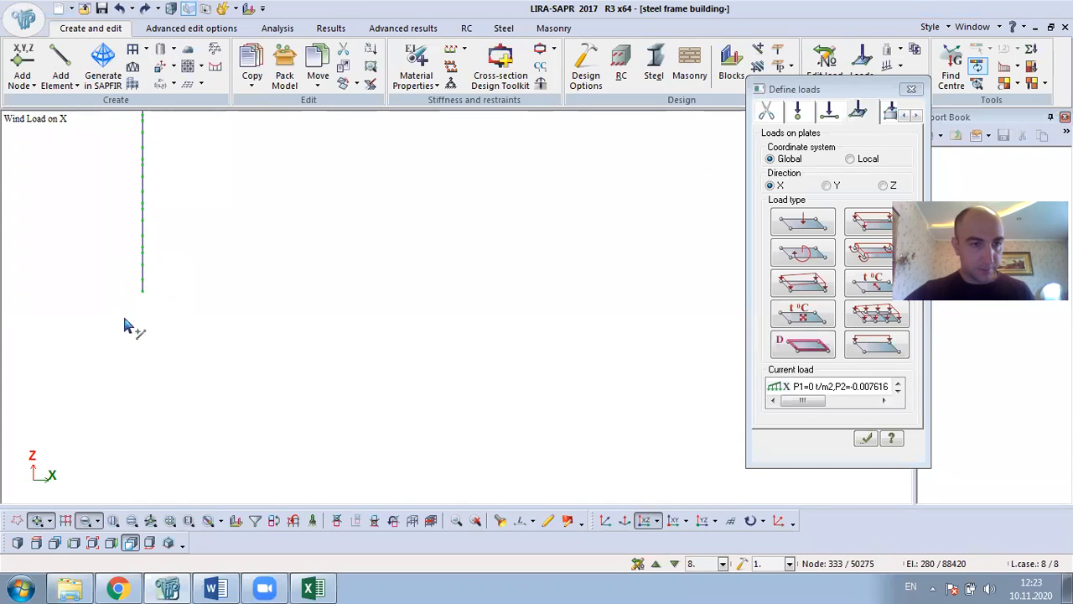
pyautogui.click(864, 437)
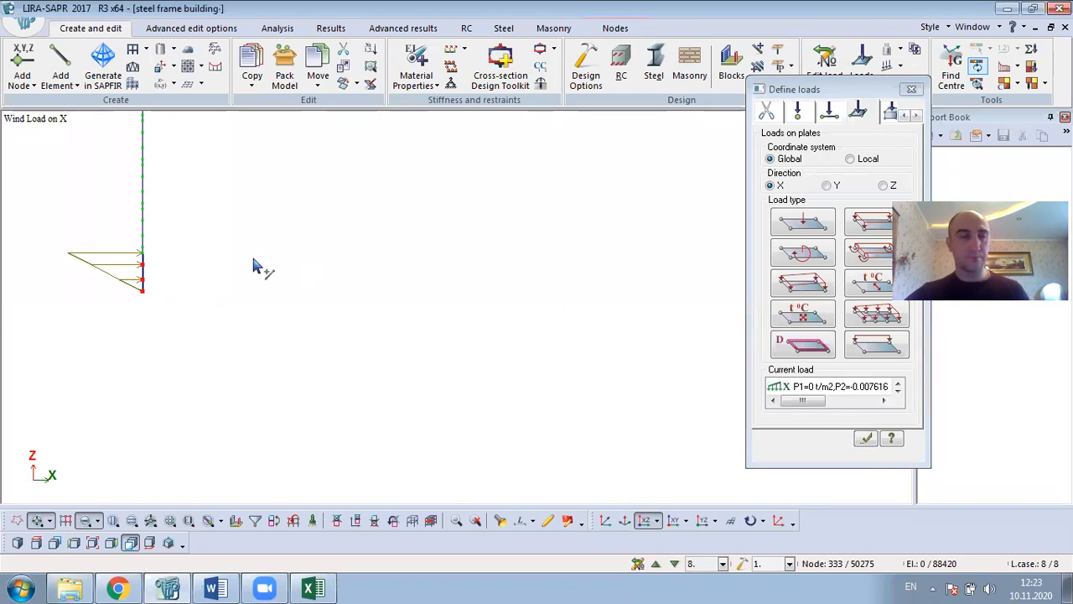
# Close the load definition and select the nodes and plates in the lowest part of the opposite, leeward wall
pyautogui.moveTo(191, 251); pyautogui.dragTo(254, 351, button='middle')
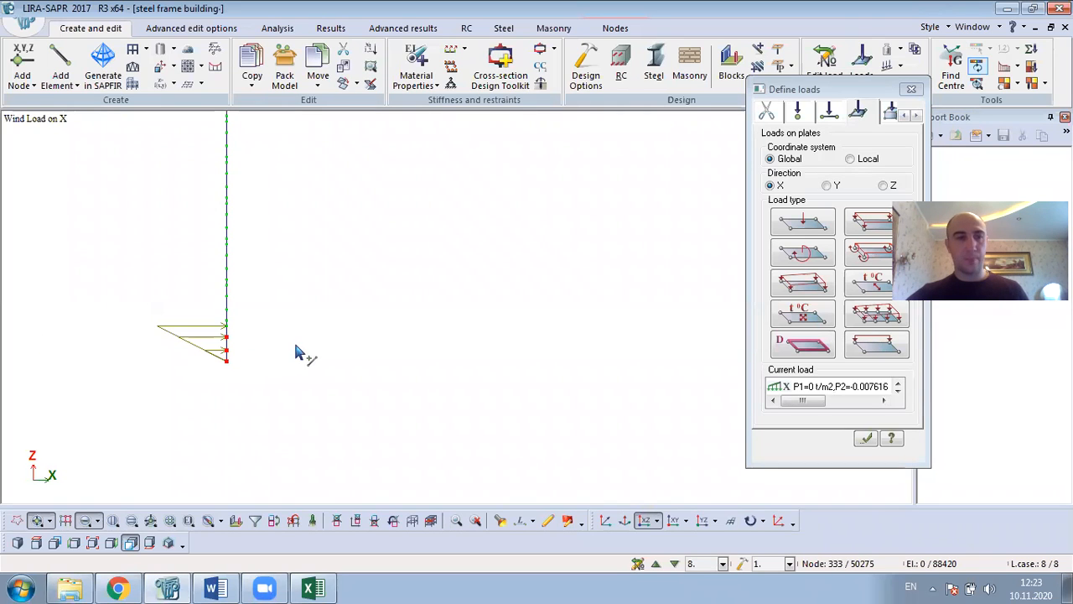
pyautogui.scroll(1, 235, 328)
pyautogui.scroll(2, 235, 328)
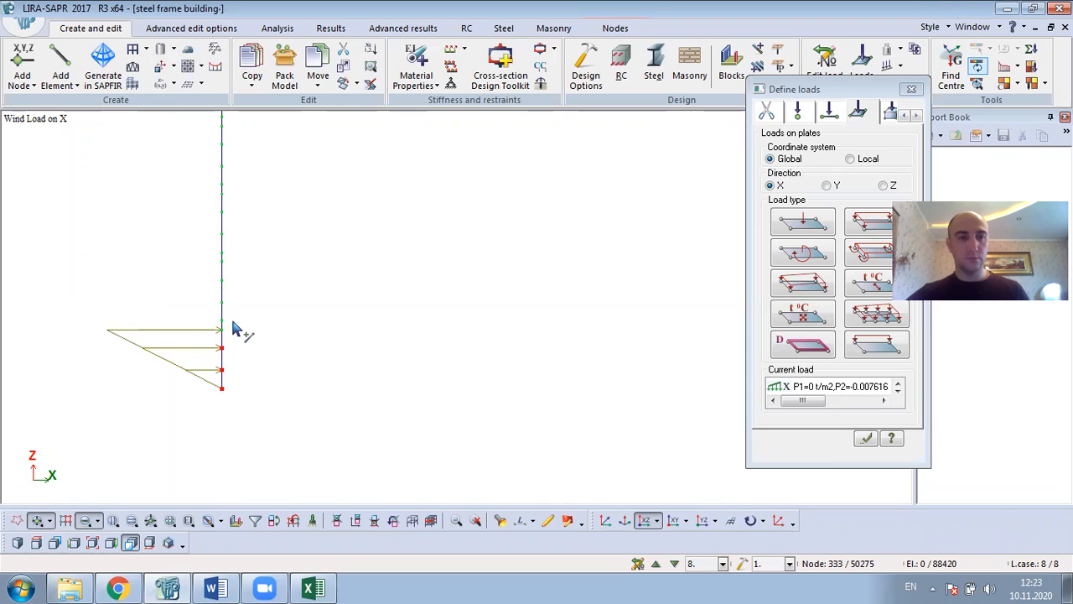
pyautogui.click(843, 90)
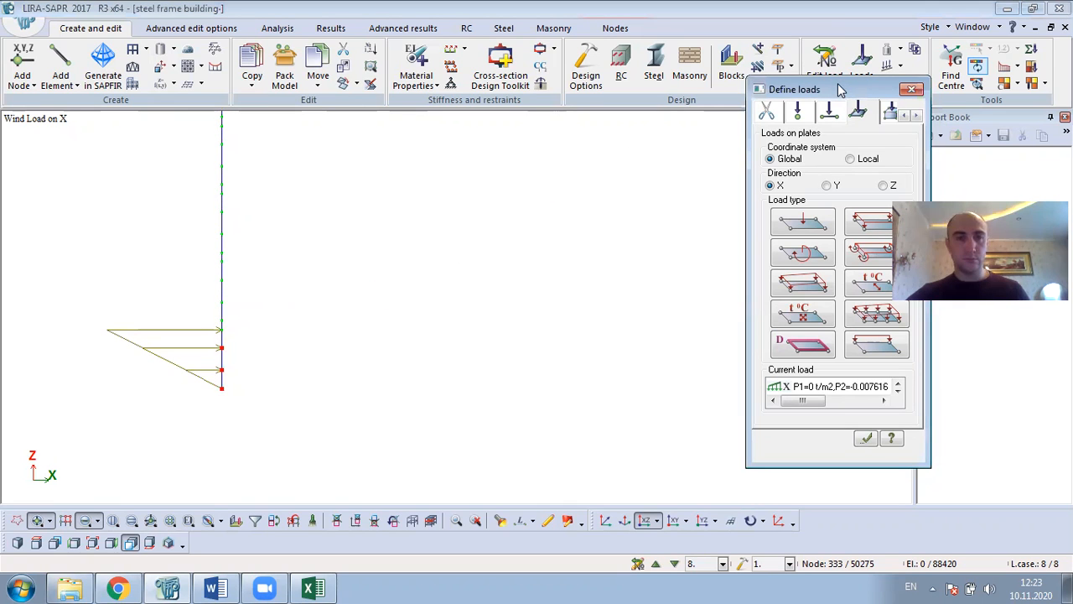
pyautogui.moveTo(880, 91); pyautogui.dragTo(547, 123)
pyautogui.click(580, 122)
pyautogui.scroll(-3, 443, 232)
pyautogui.moveTo(594, 280); pyautogui.dragTo(366, 295, button='middle')
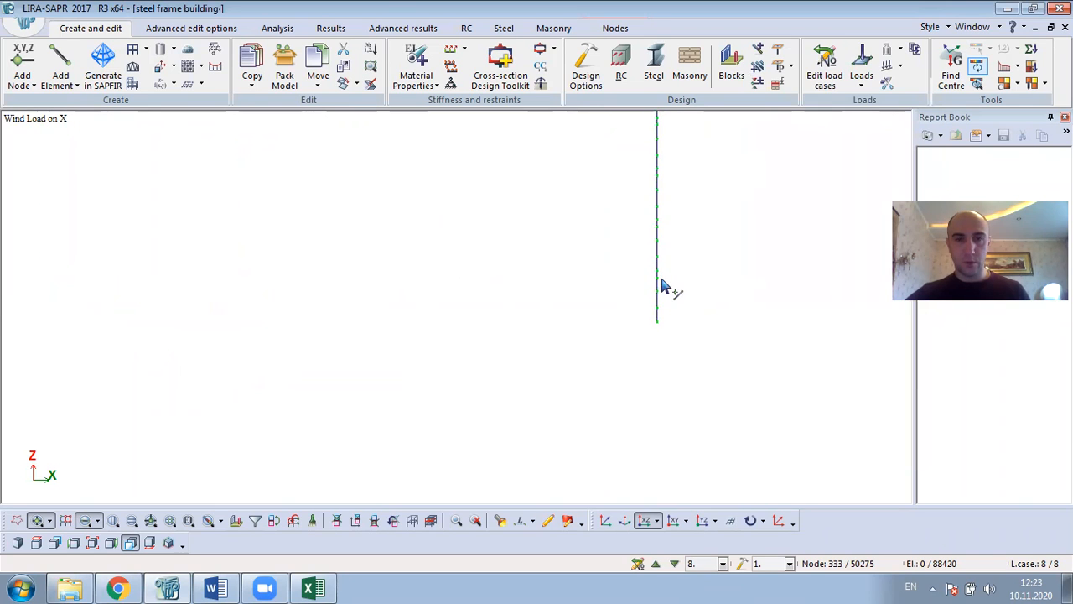
pyautogui.moveTo(671, 284); pyautogui.dragTo(592, 378)
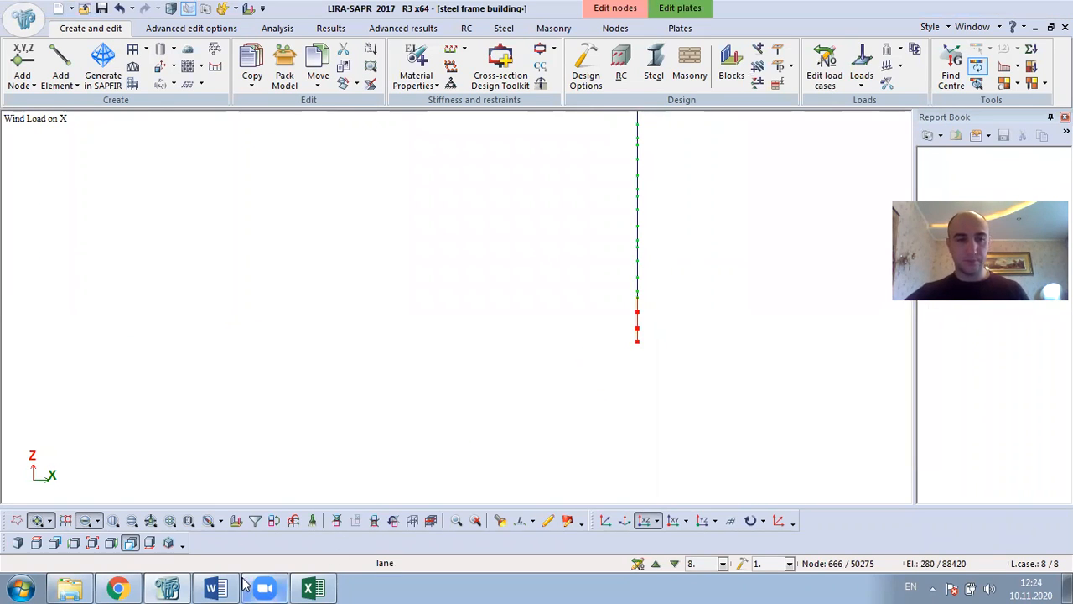
# Copy the leeward load value 0.005712 for the 5 m height from Table 4 in Word and return to LIRA-SAPR
pyautogui.click(215, 588)
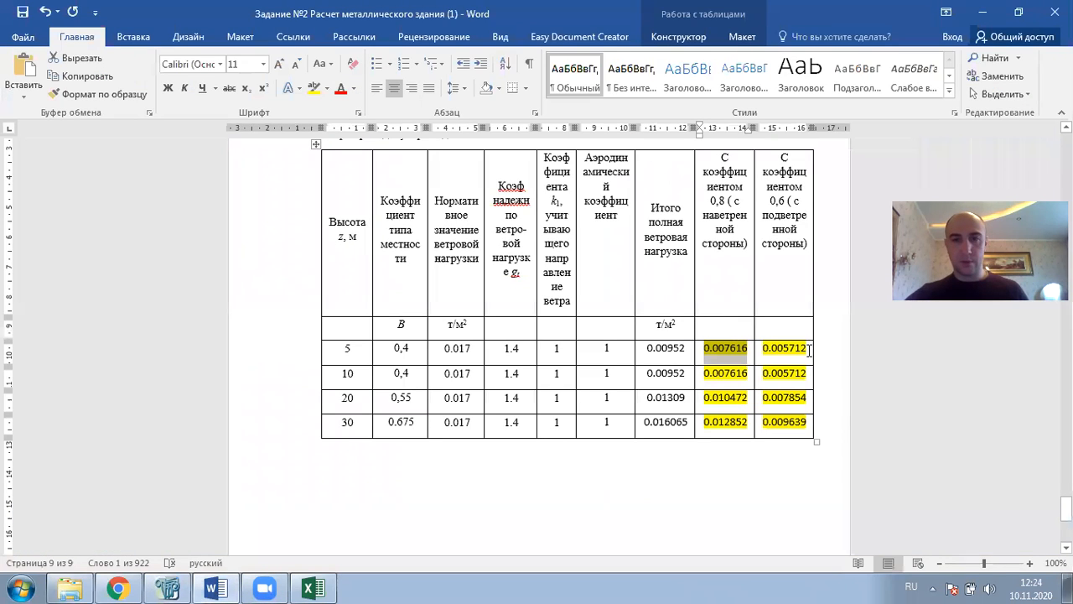
pyautogui.click(807, 349)
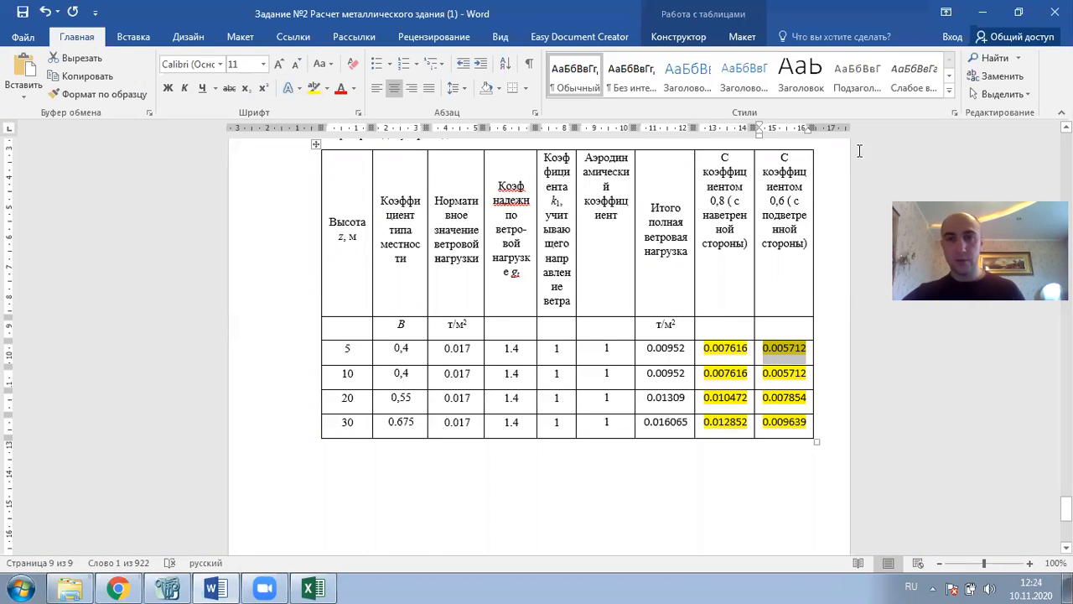
pyautogui.click(982, 12)
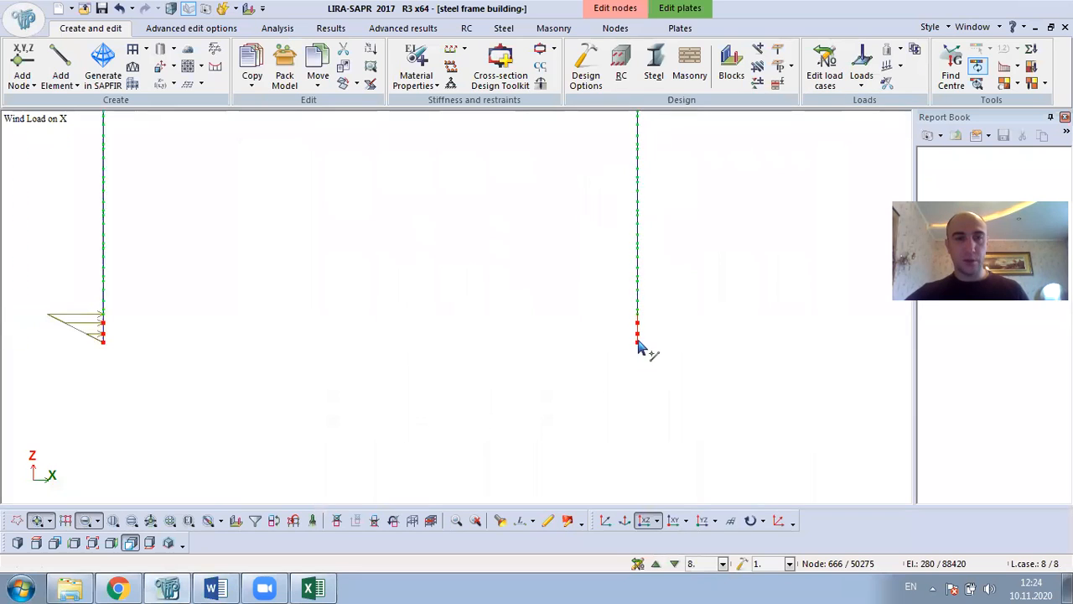
# Set up a non-uniformly distributed plate load in global X, varying along the Z-axis, for the lowest part of the leeward wall
pyautogui.click(861, 84)
pyautogui.click(901, 179)
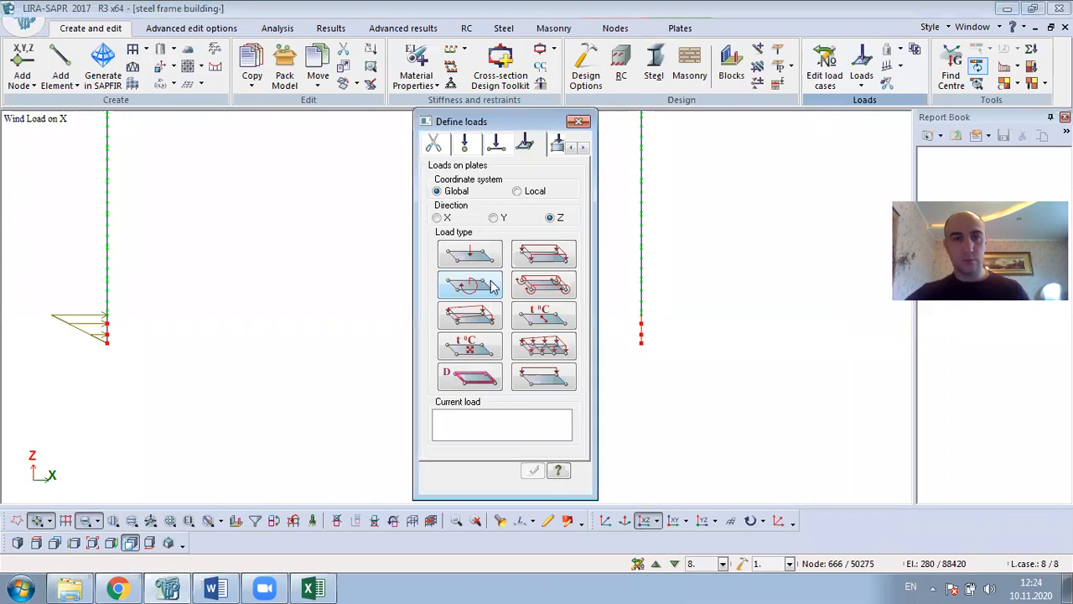
pyautogui.click(448, 218)
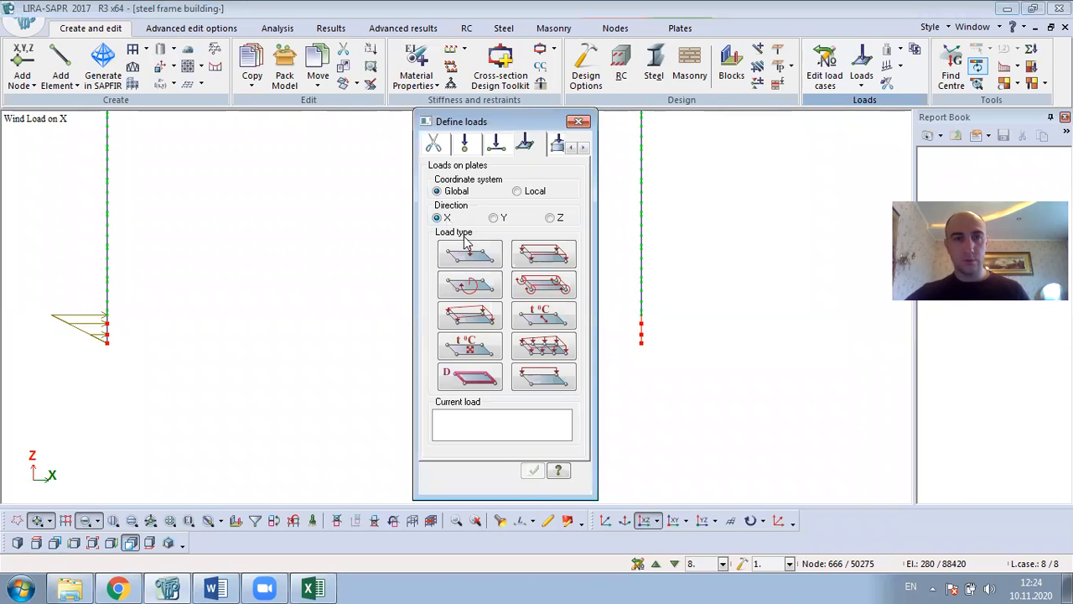
pyautogui.click(566, 342)
pyautogui.click(521, 319)
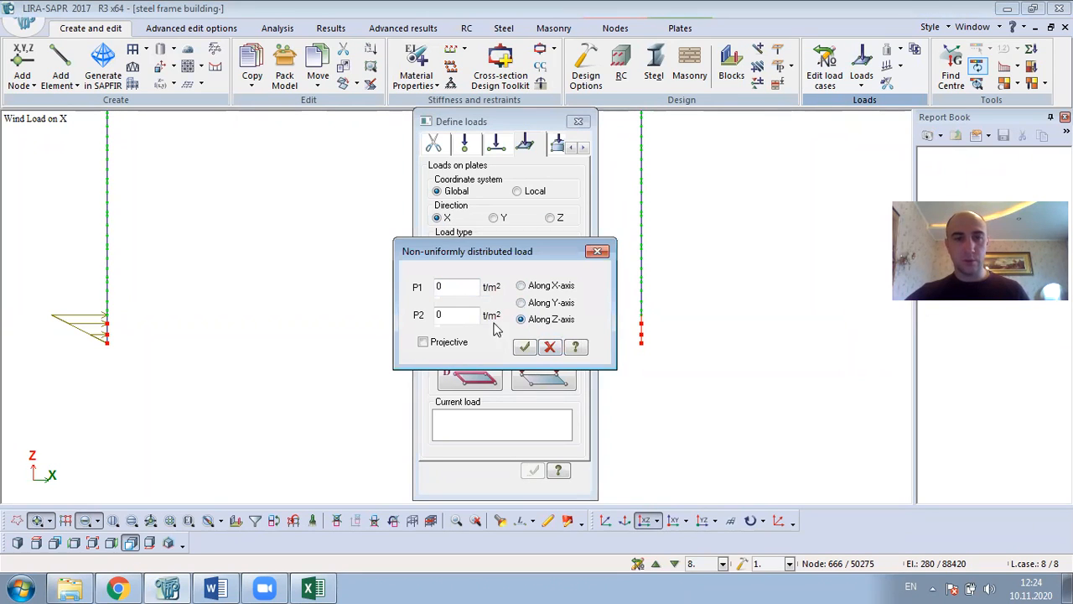